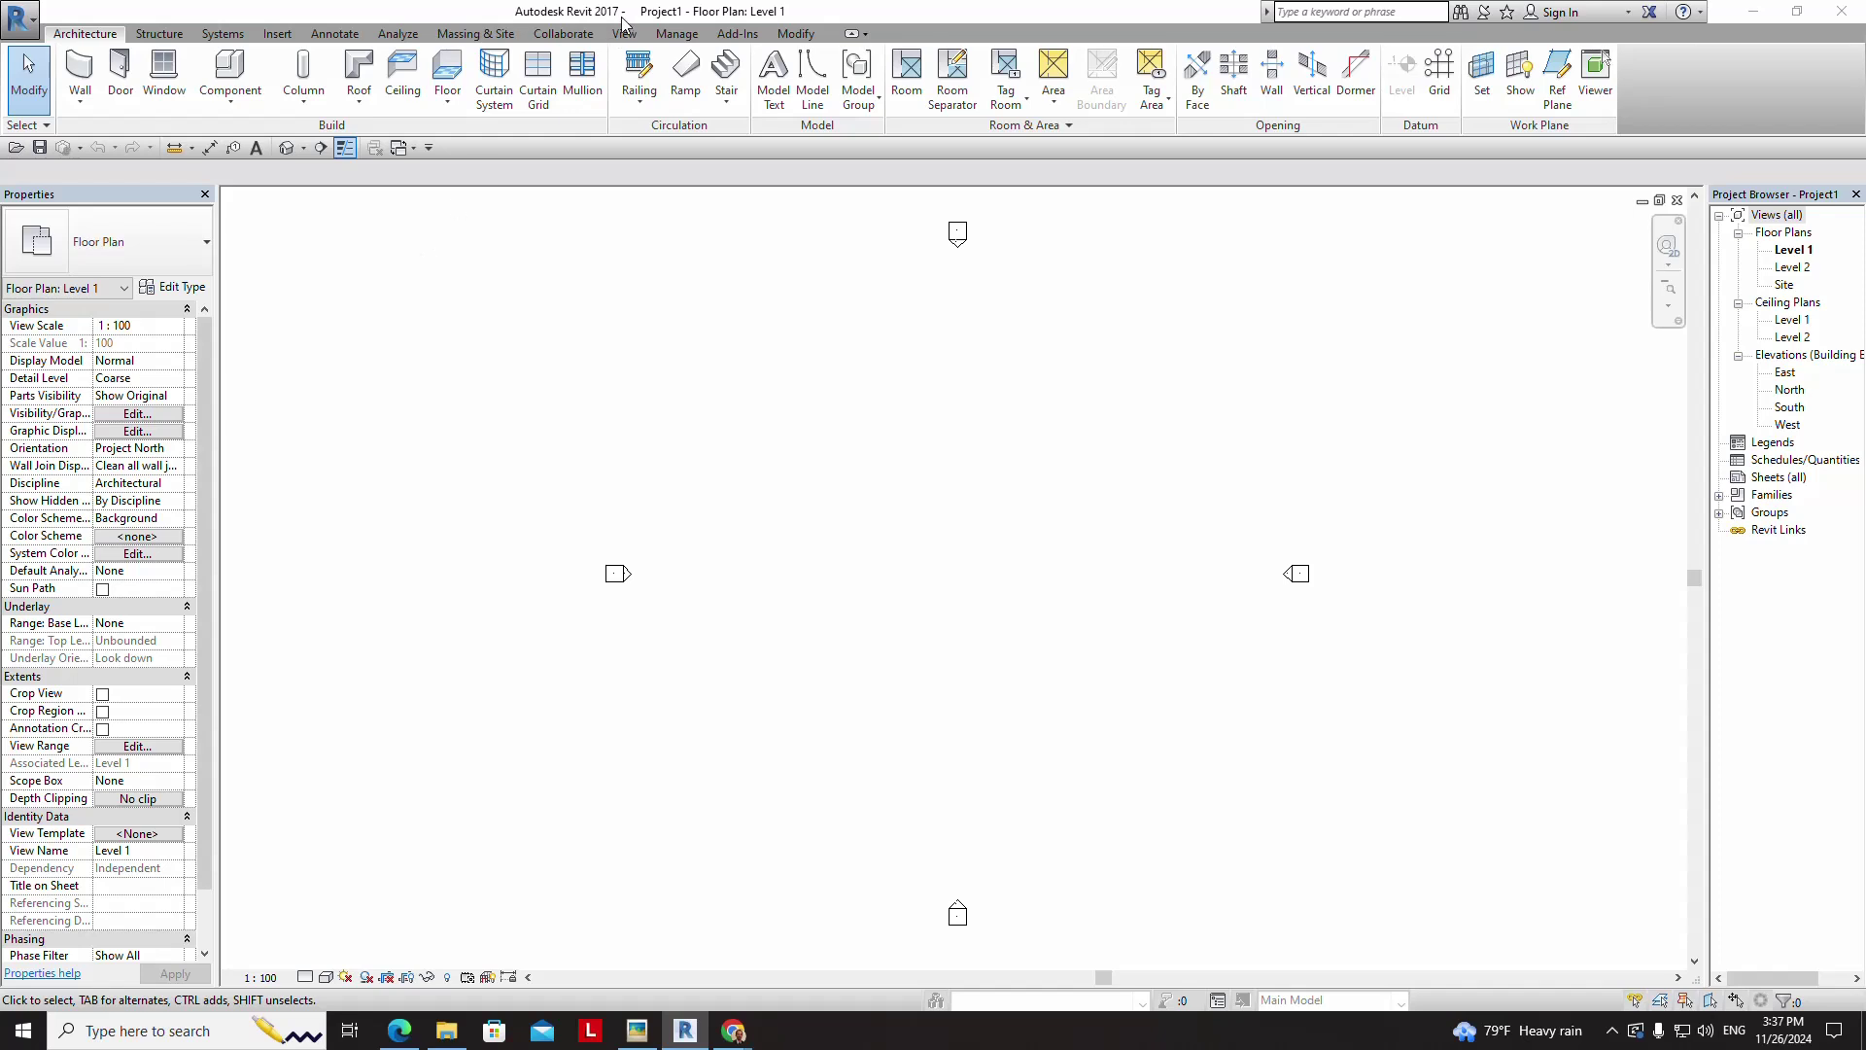
click(84, 103)
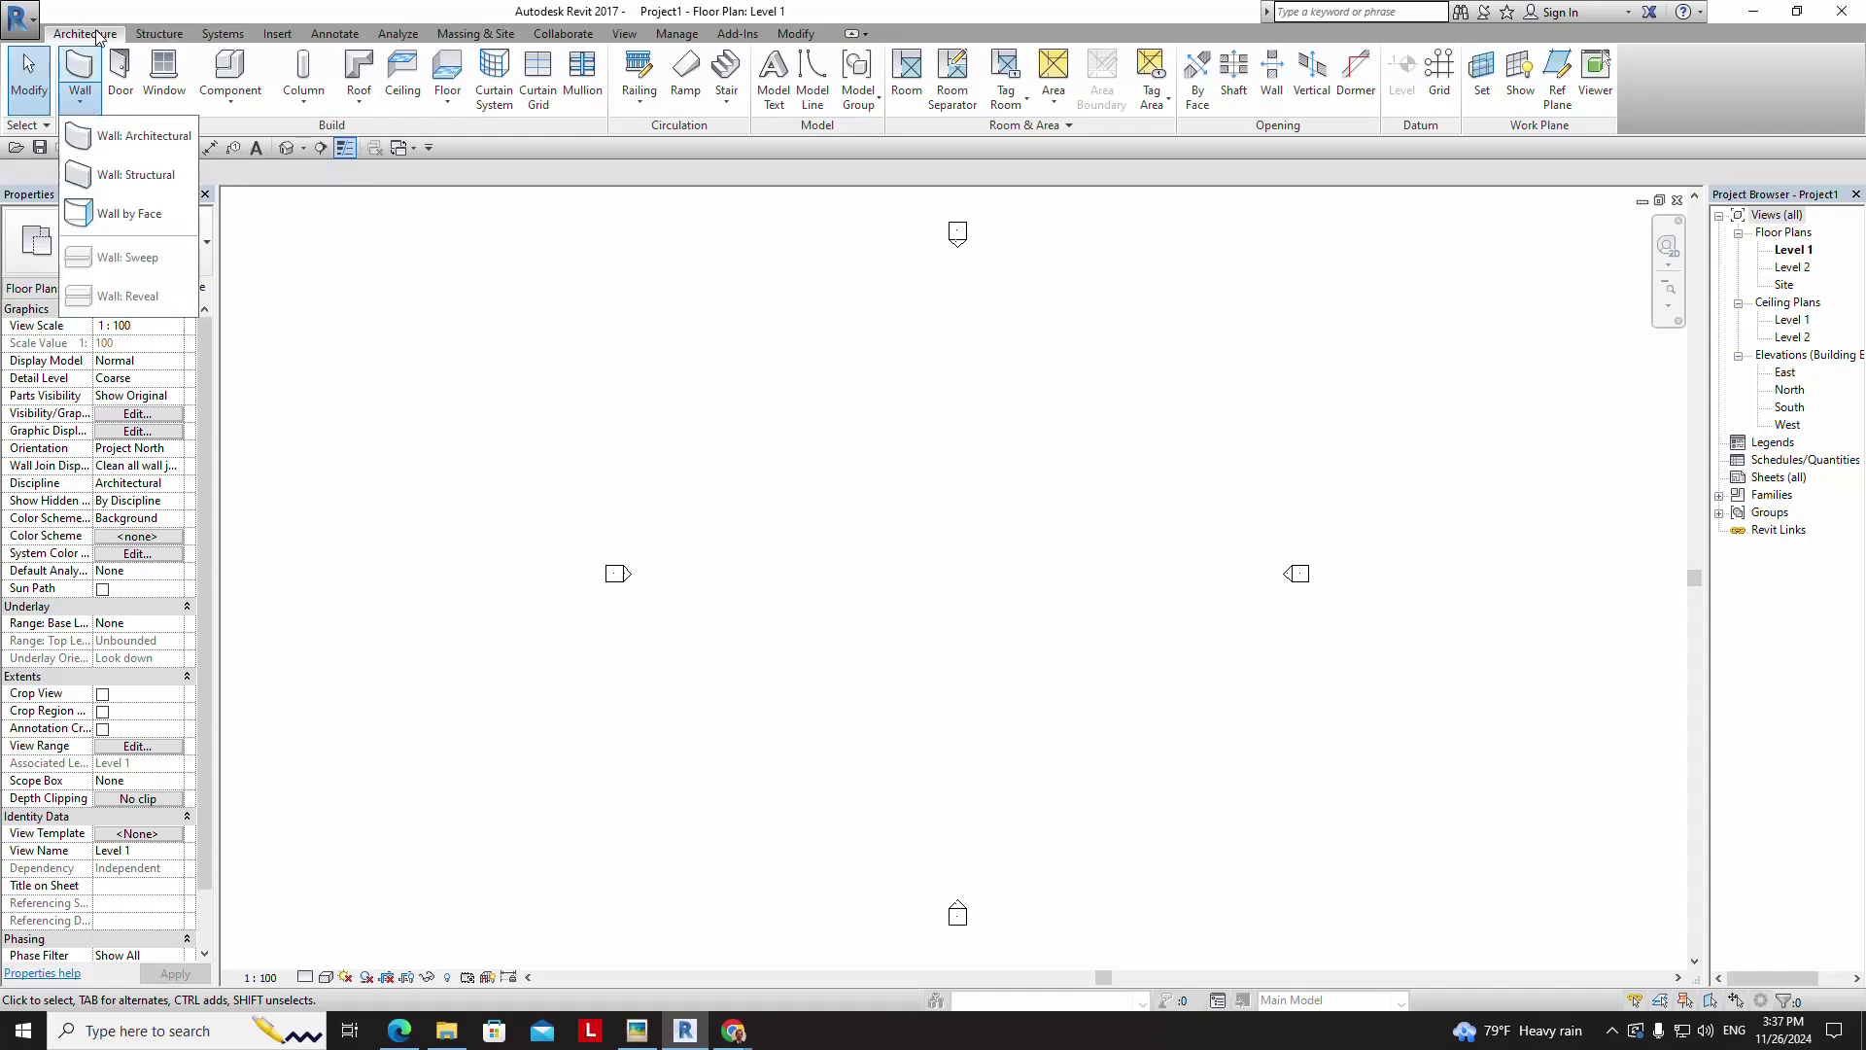
click(150, 144)
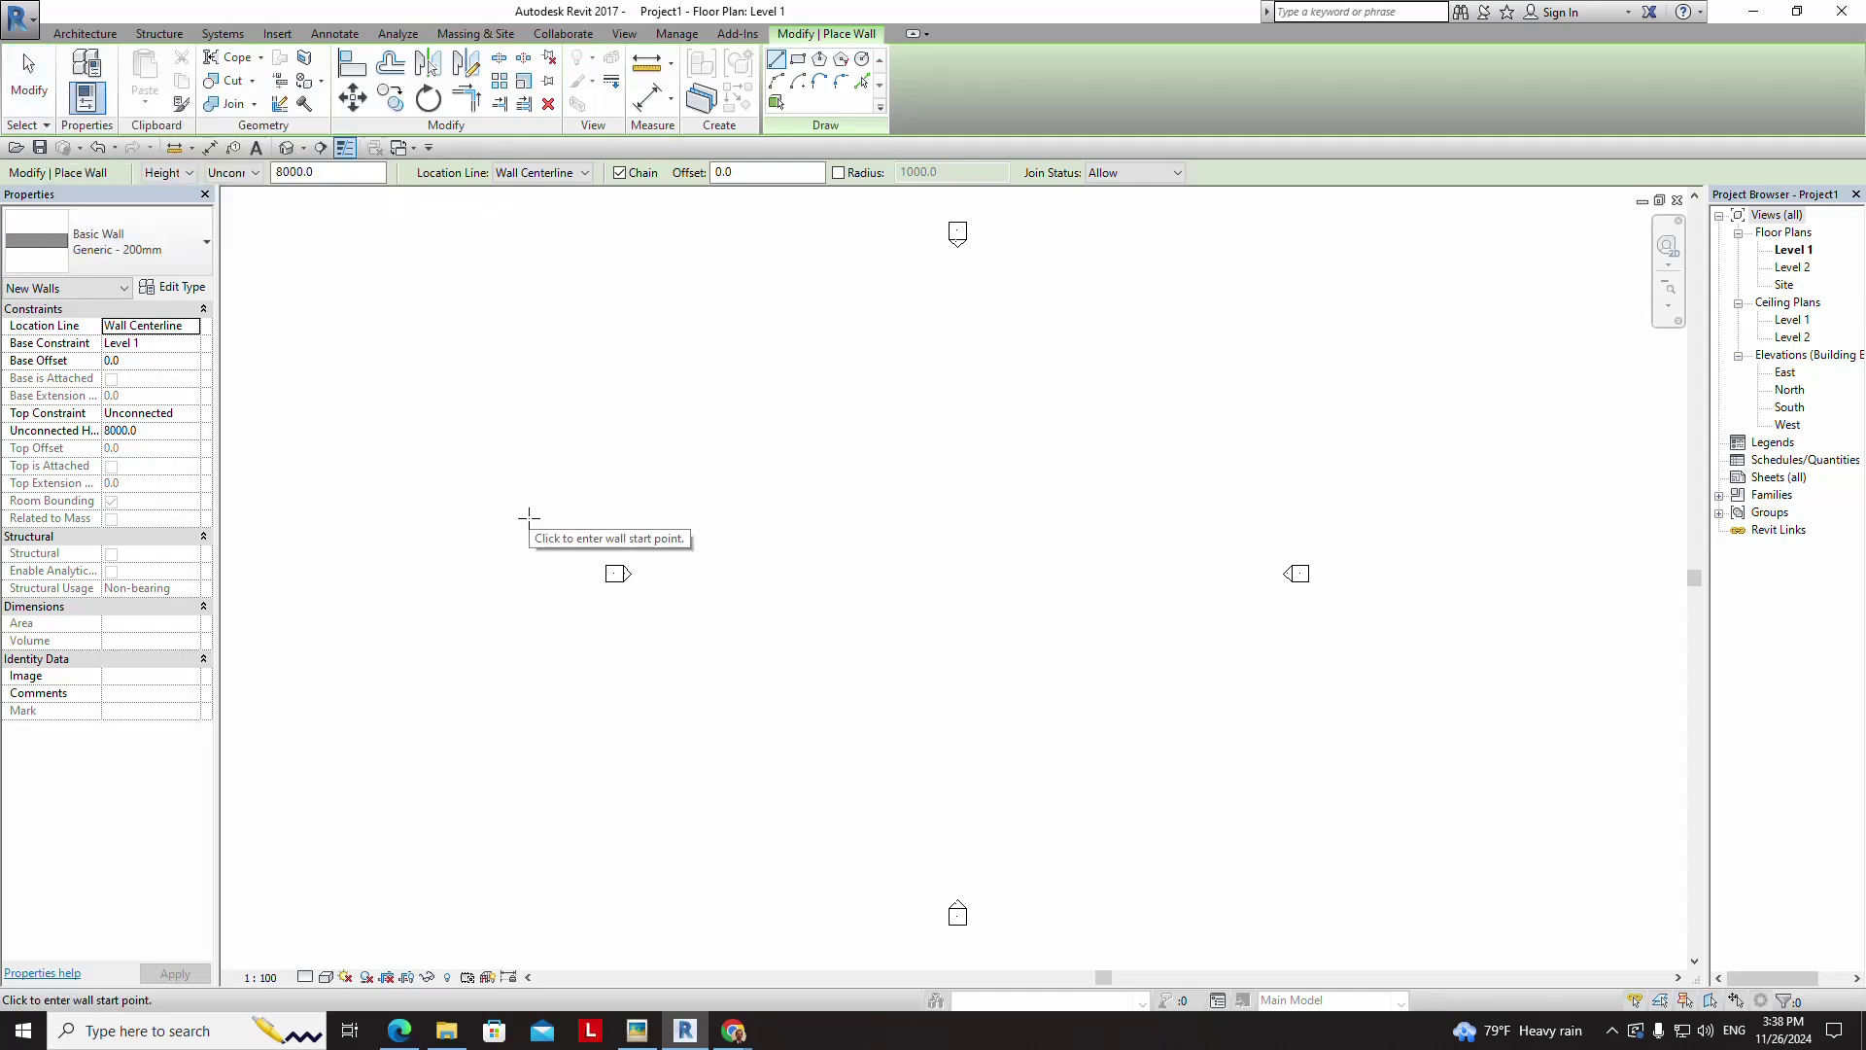
key(ctrl+super+o)
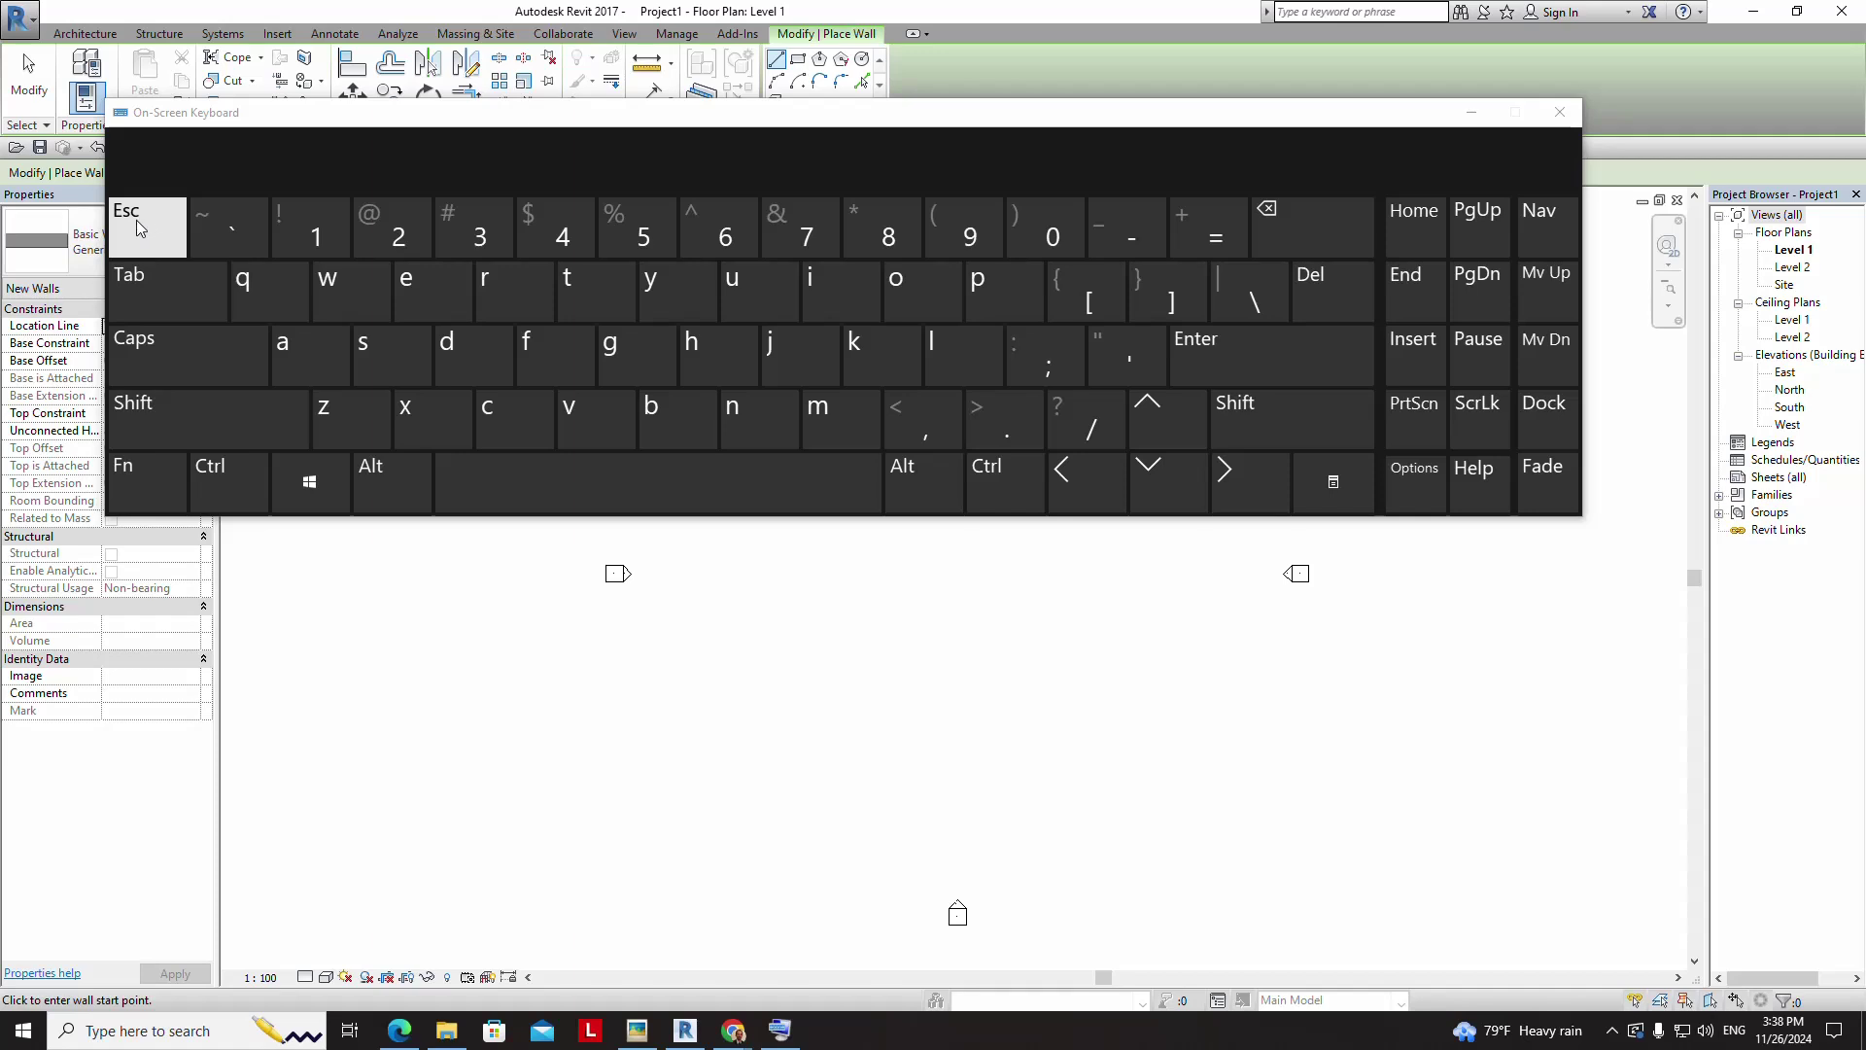
click(136, 220)
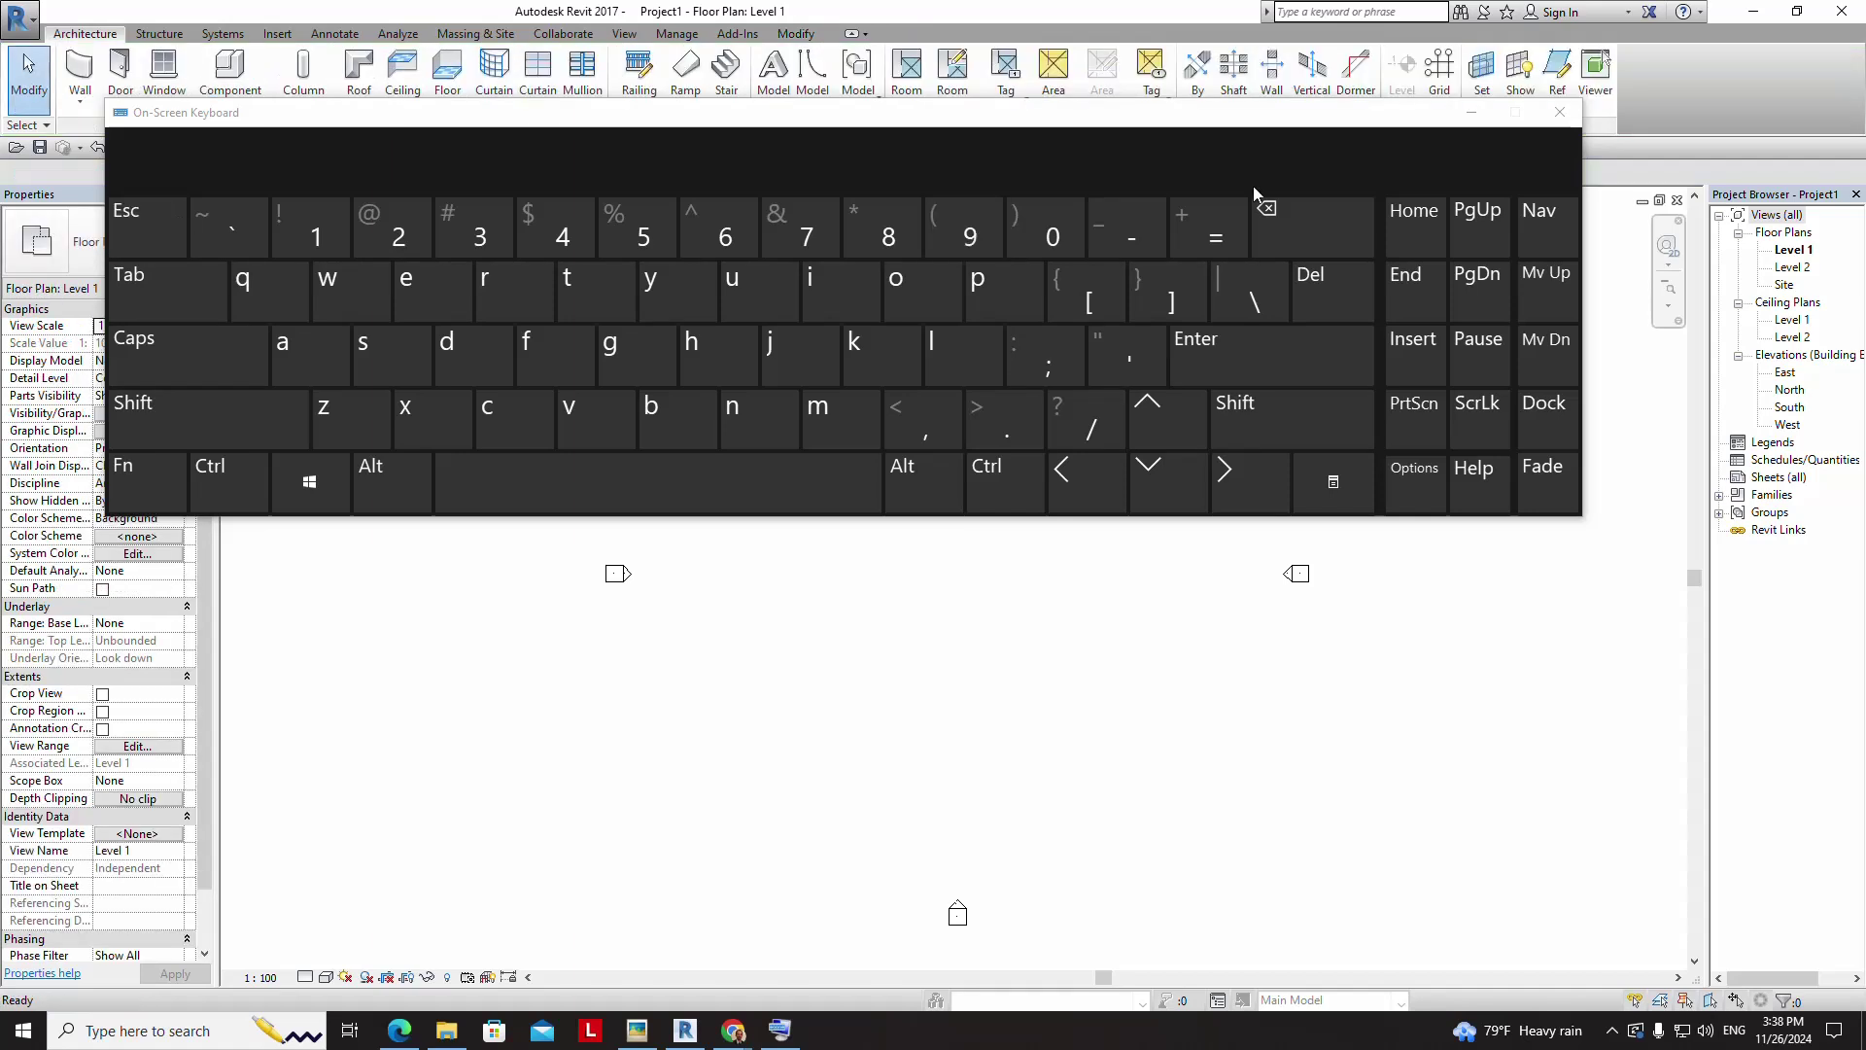
click(1559, 111)
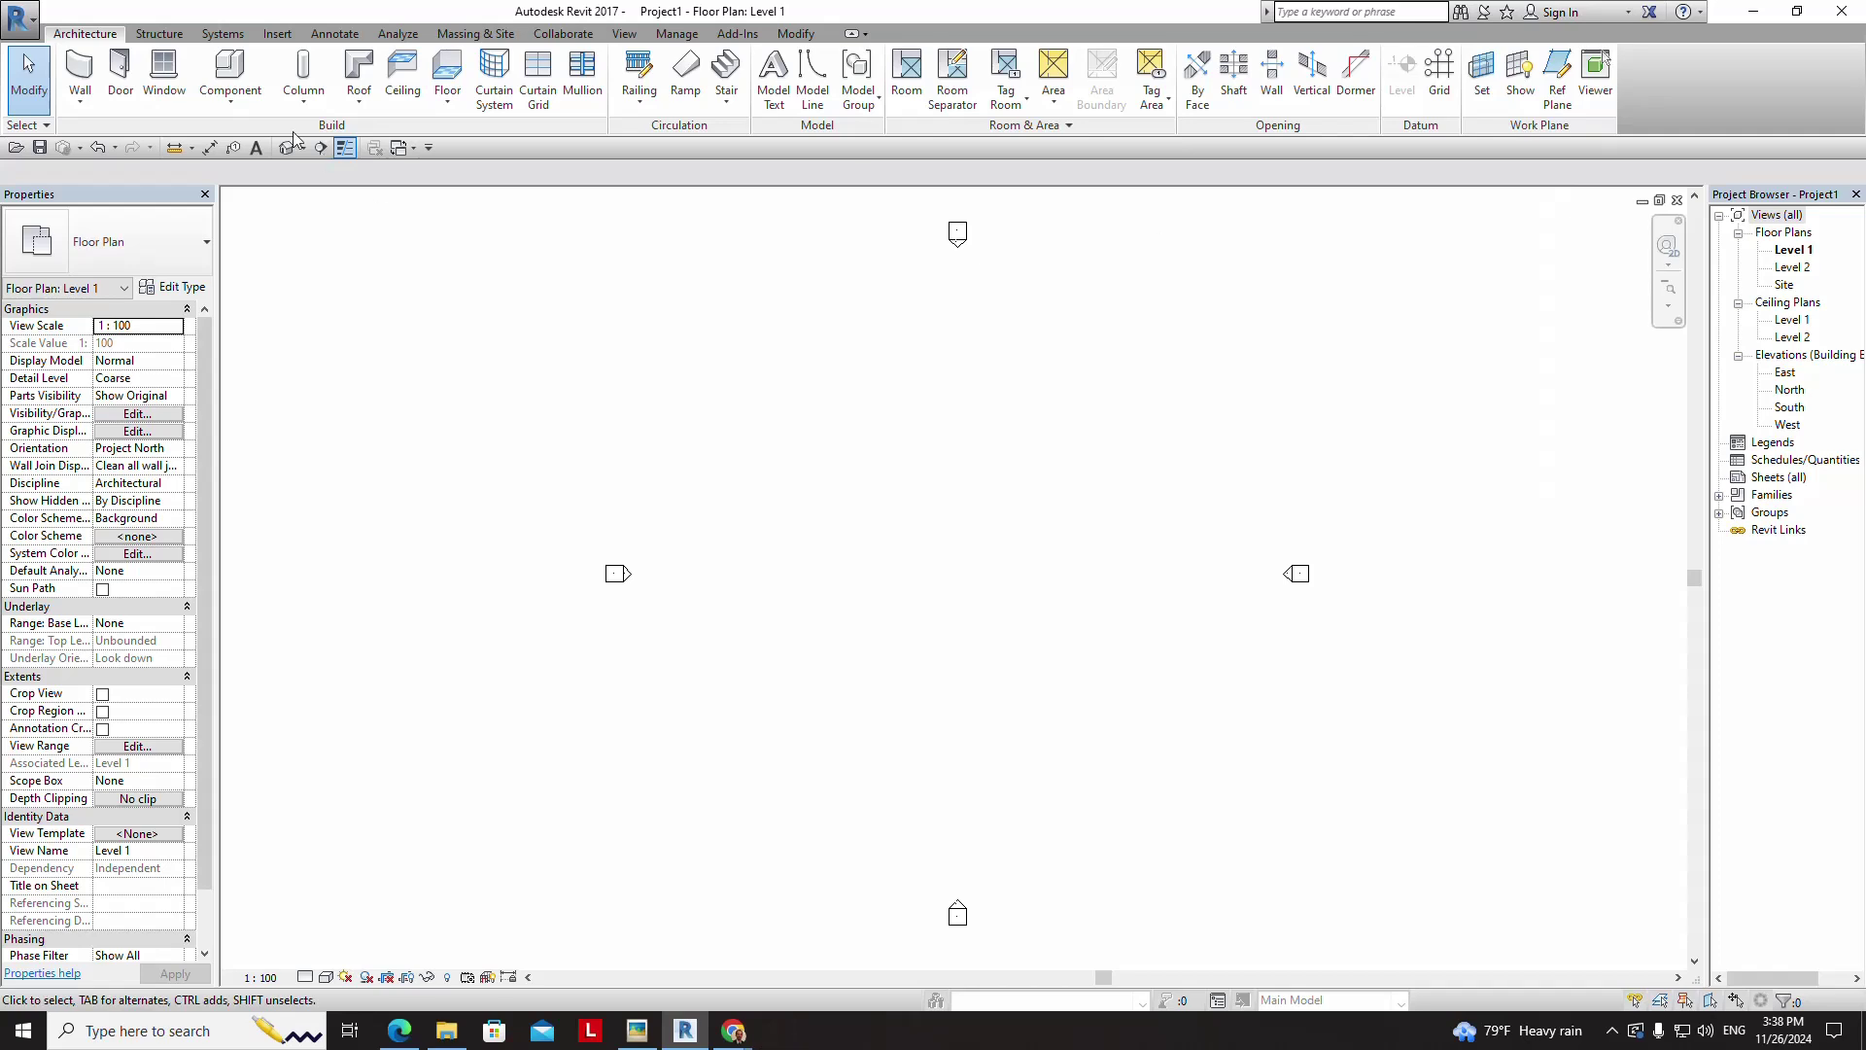
click(82, 107)
click(116, 133)
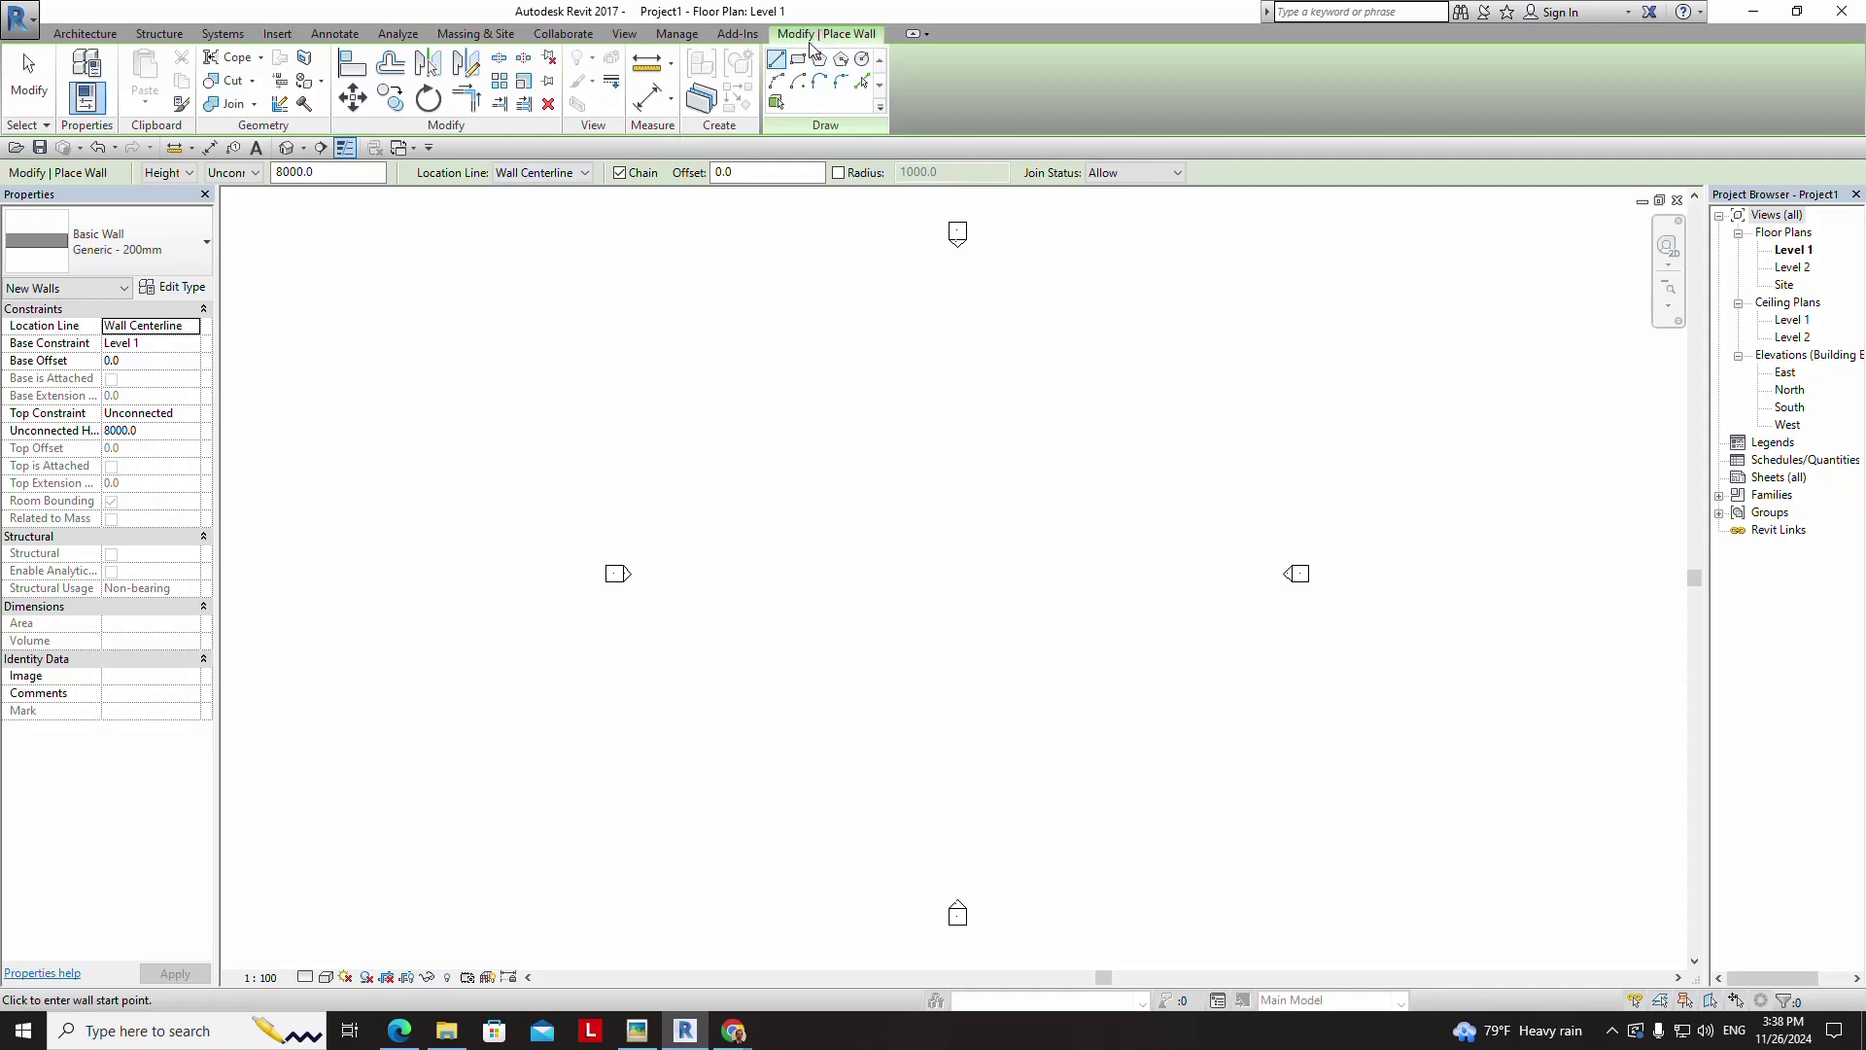
click(26, 68)
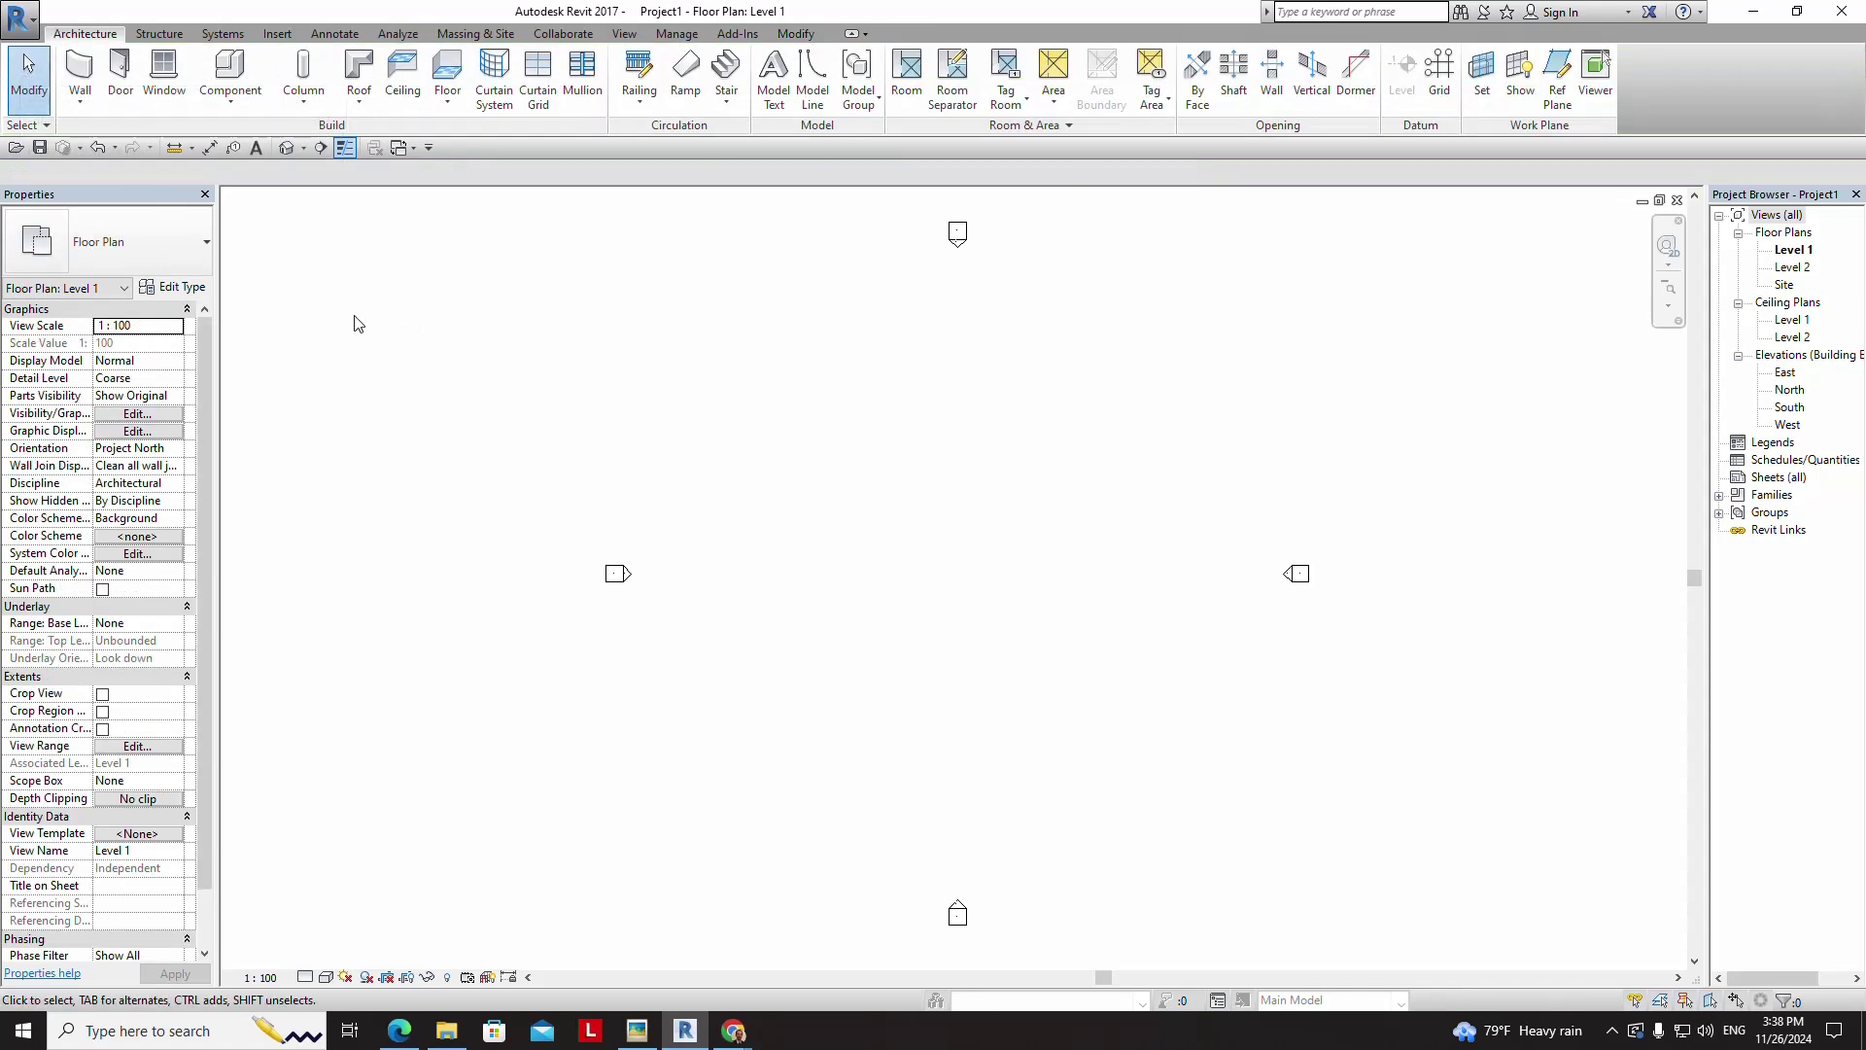
- Browse the basic, curtain and stacked wall types available for an architectural wall, keeping Generic - 200mm, and leave the command
click(80, 113)
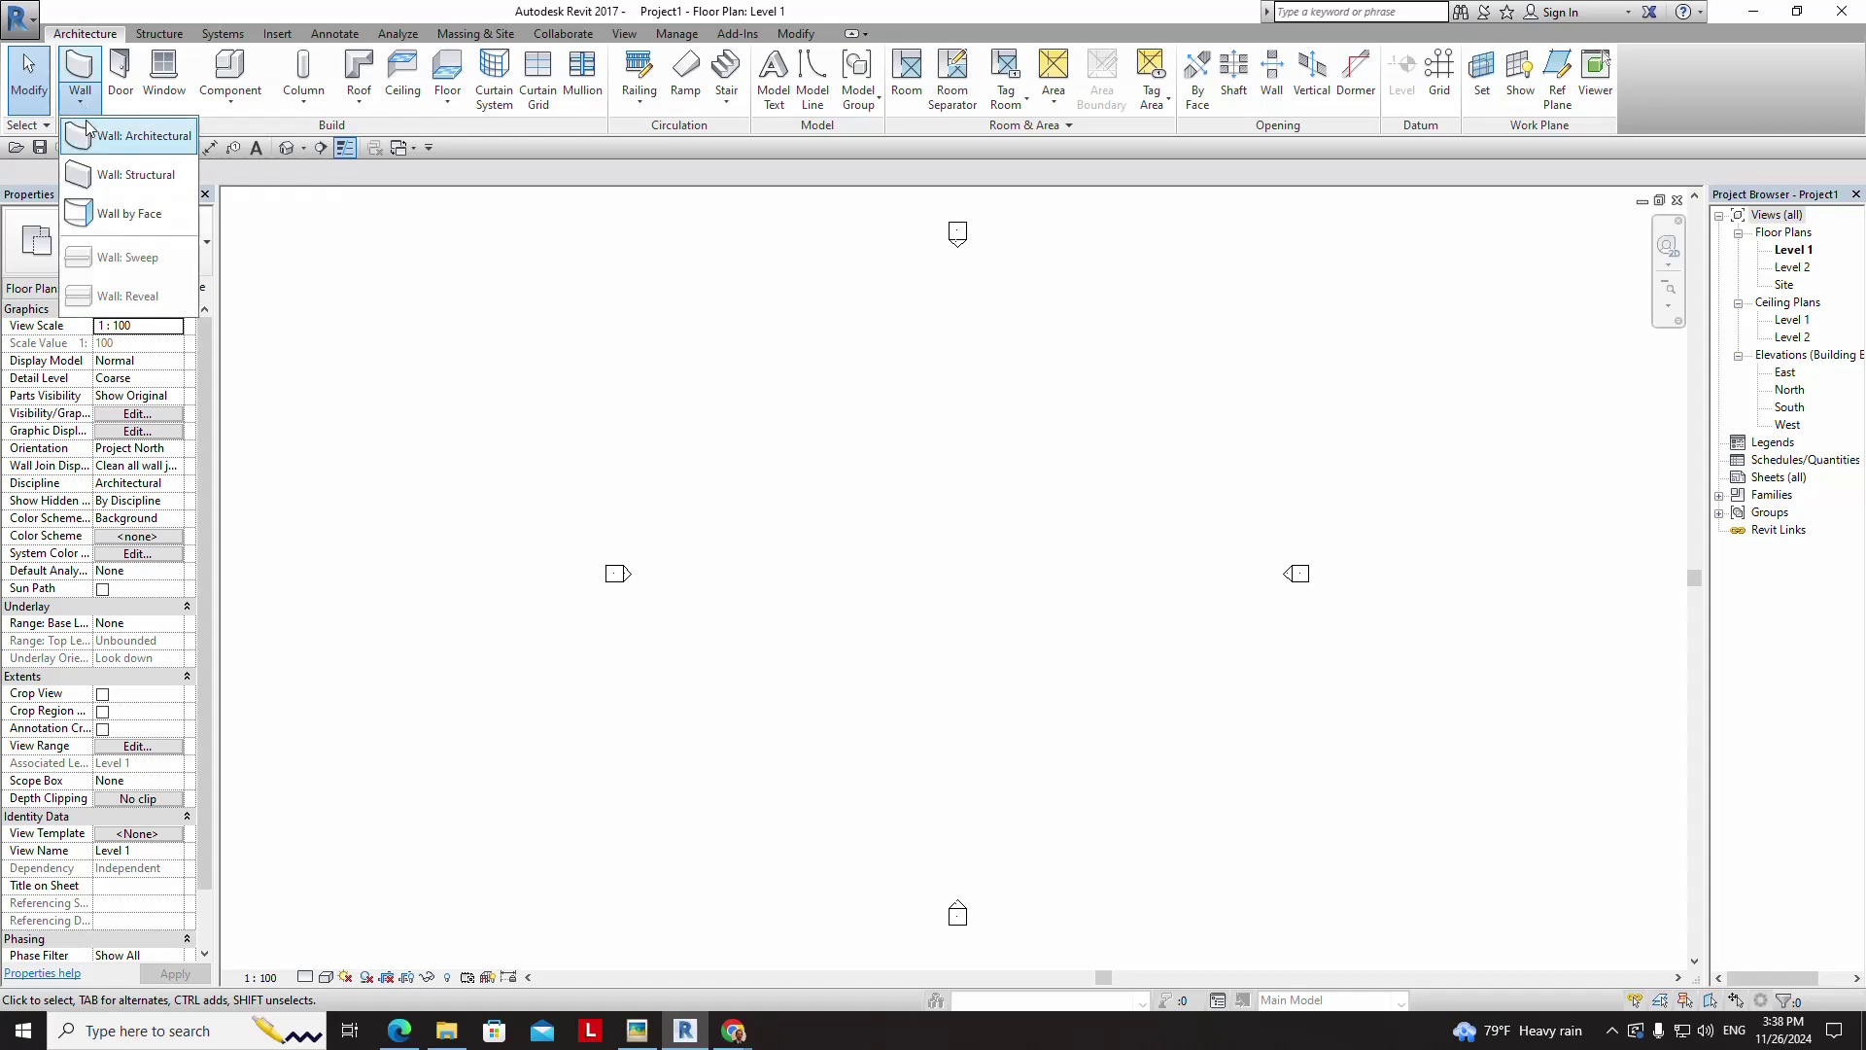
click(127, 153)
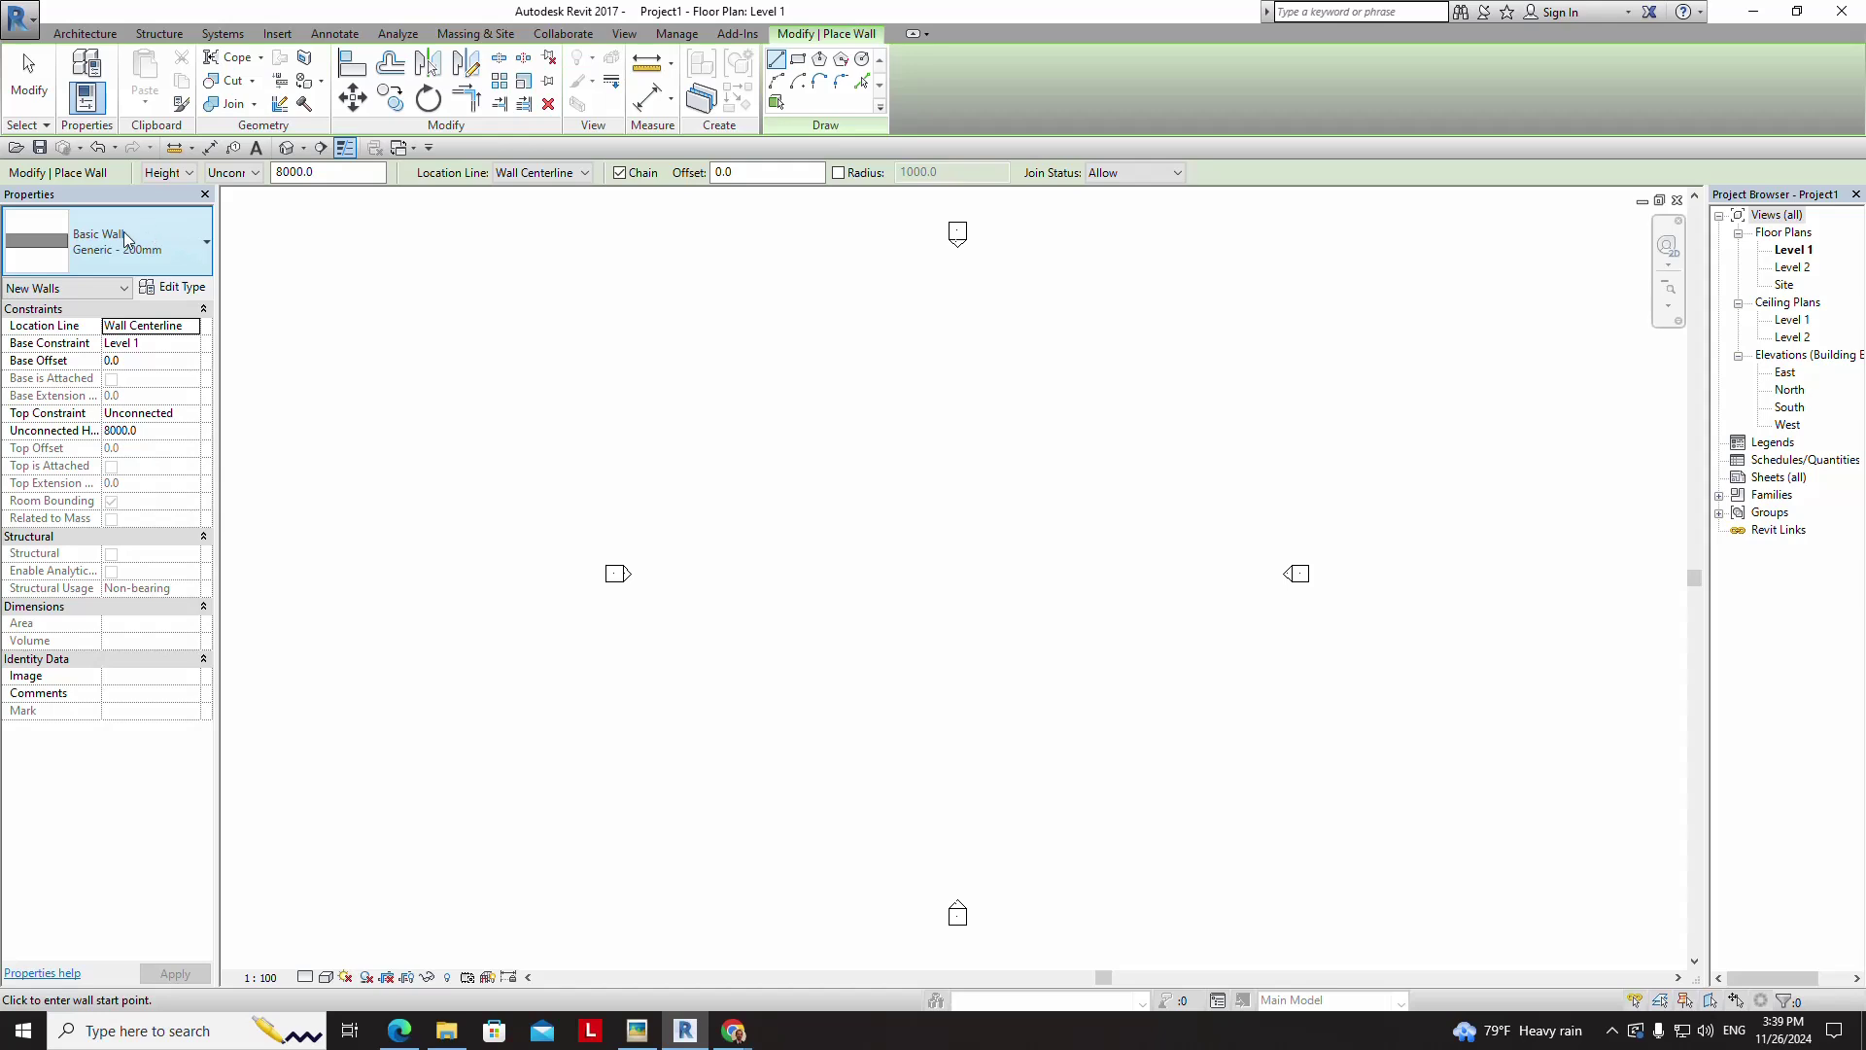
click(197, 245)
drag(262, 353, 253, 669)
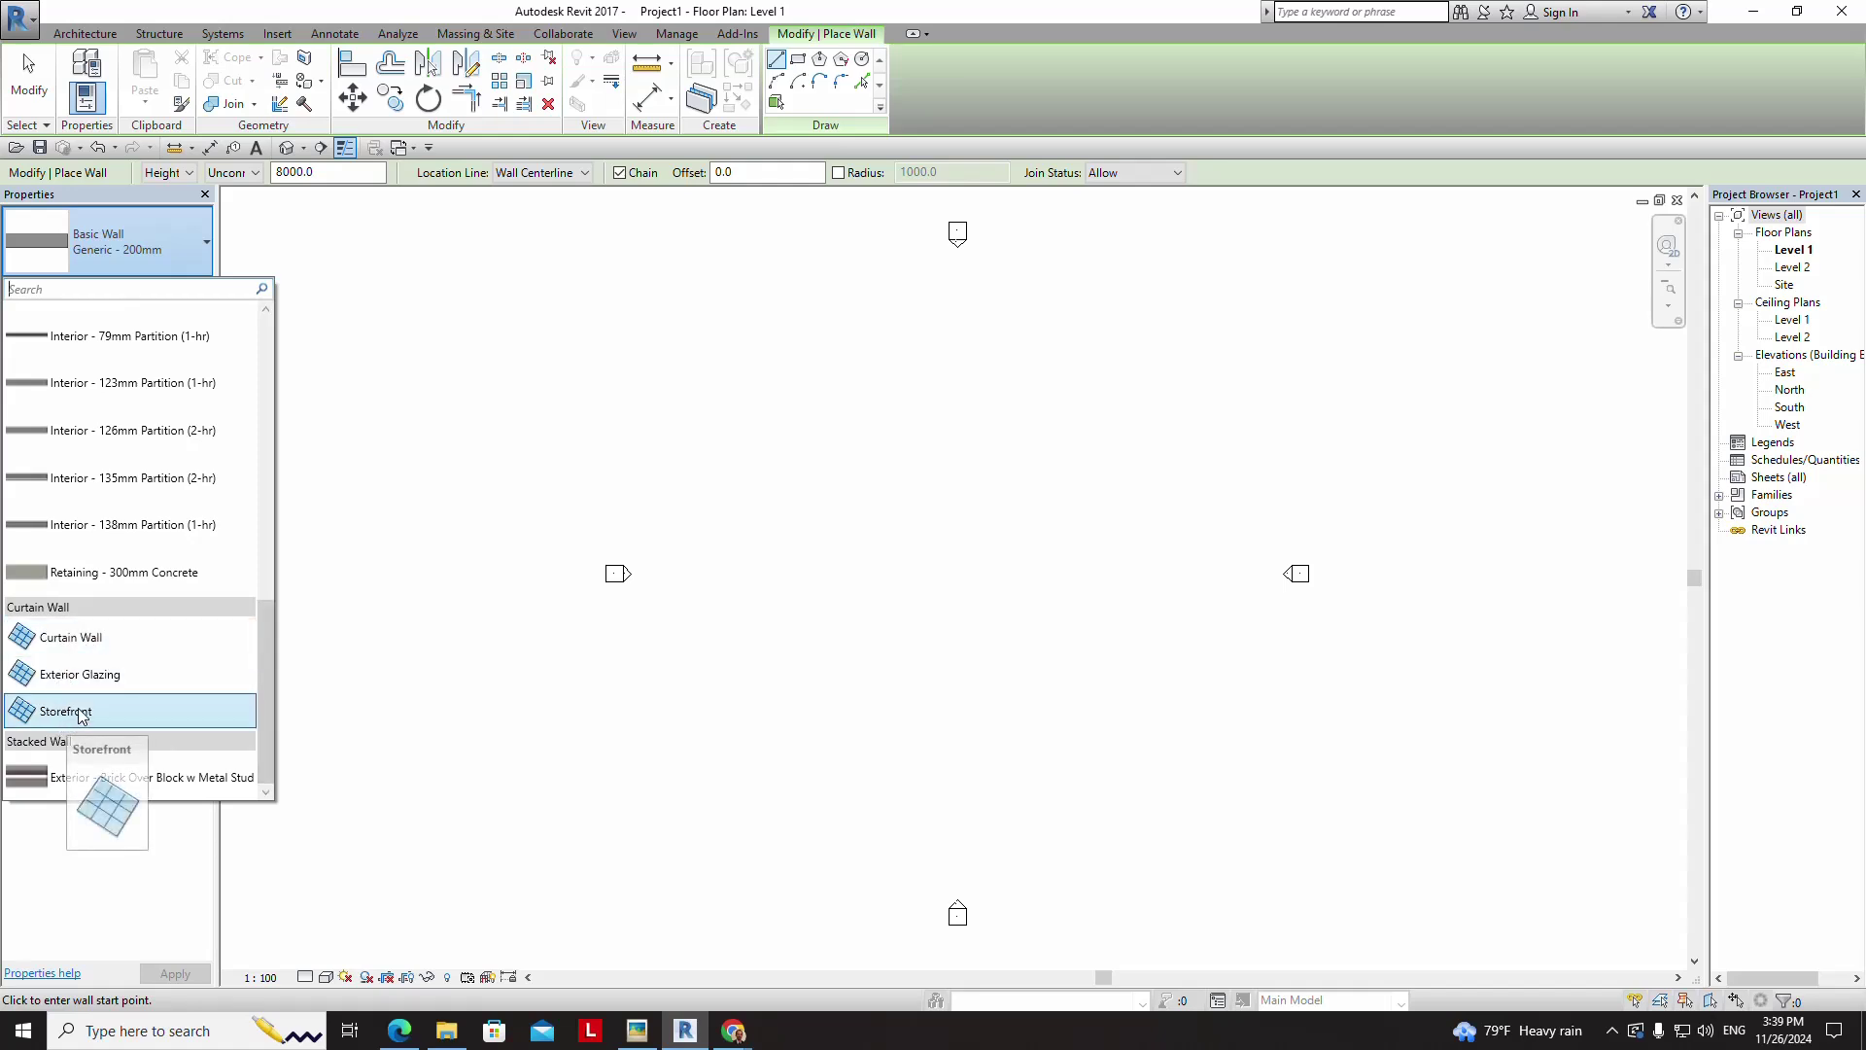
drag(258, 677, 253, 413)
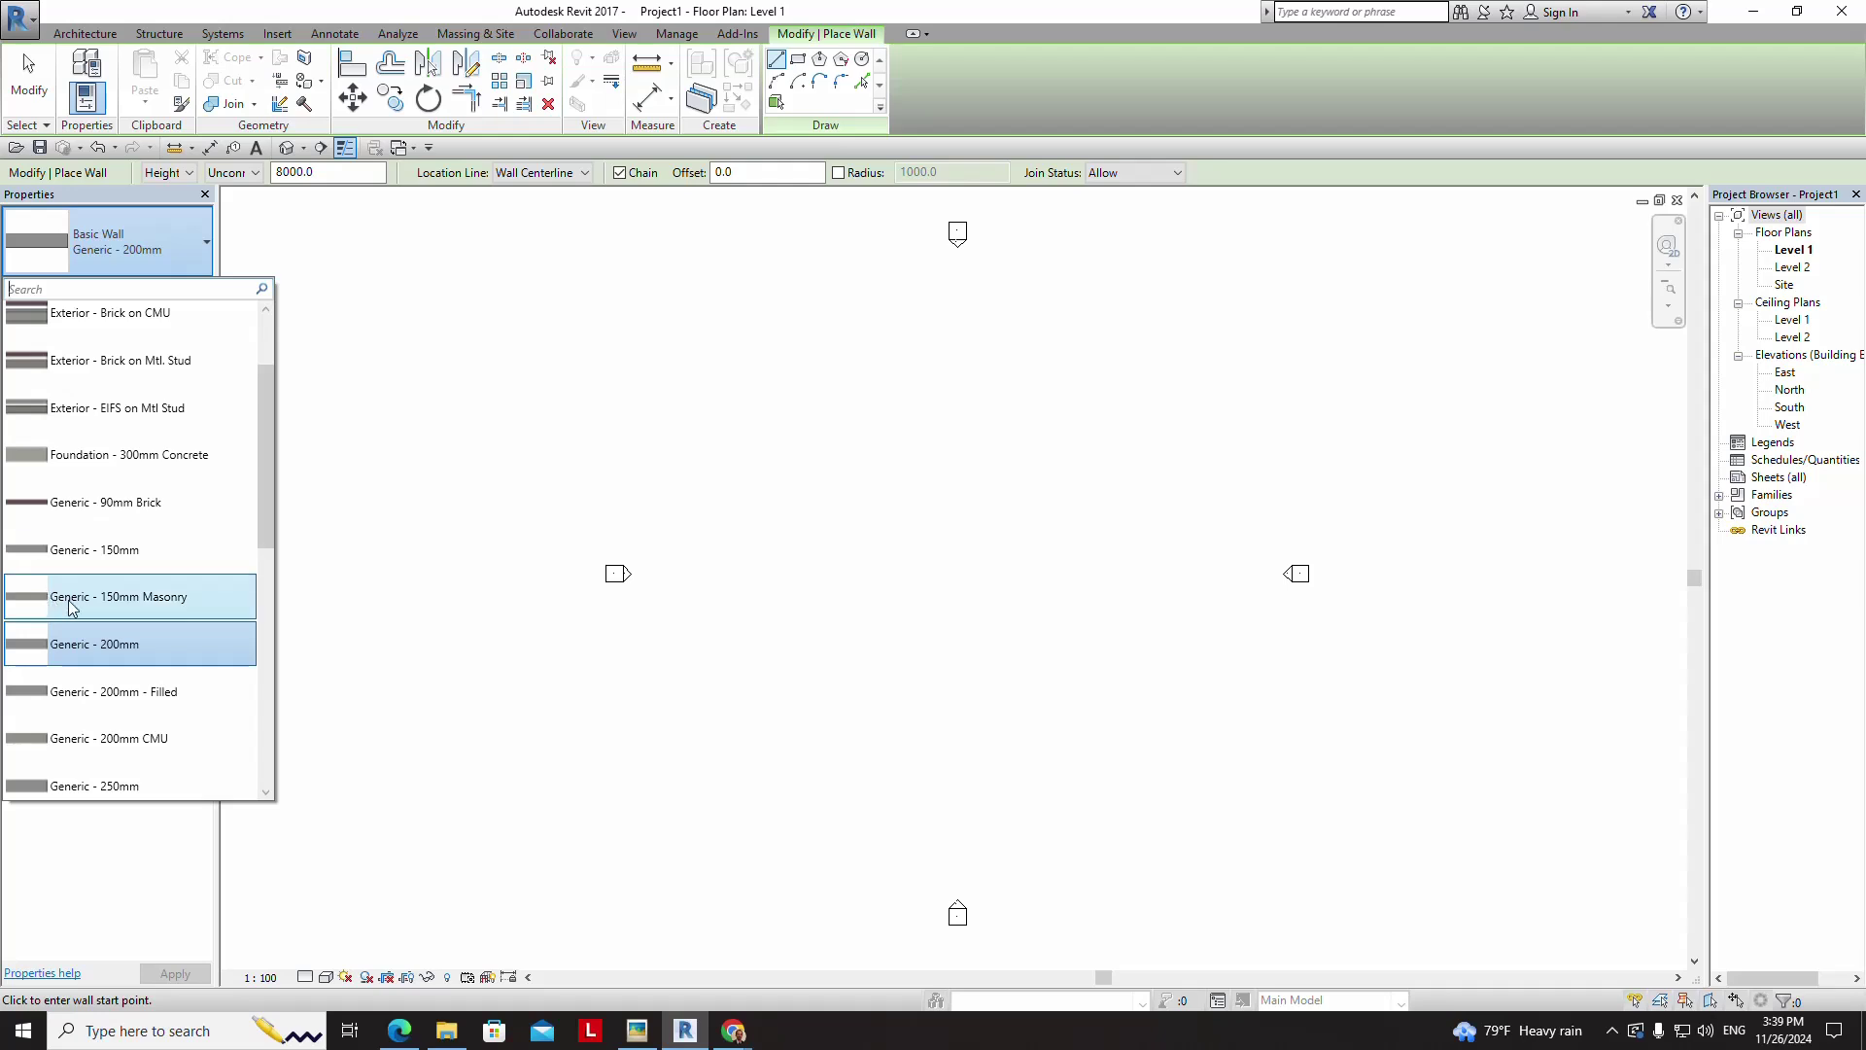
click(111, 649)
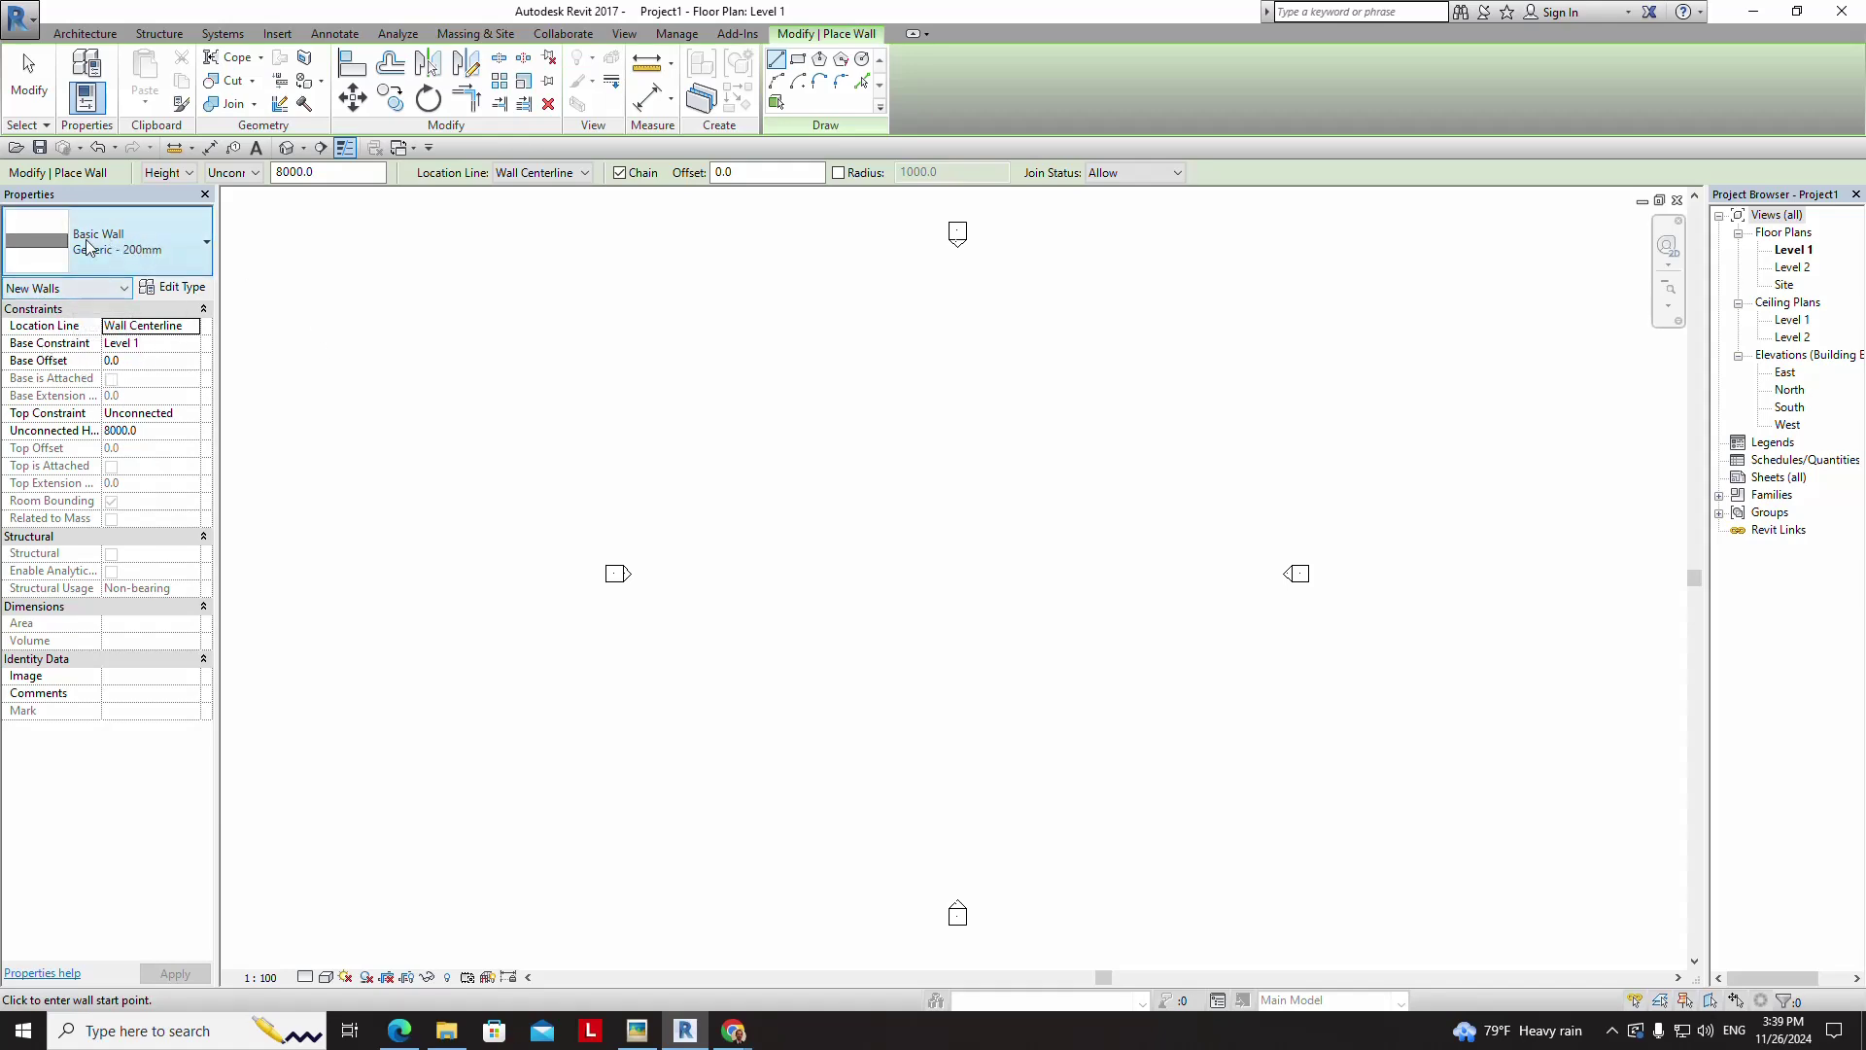
click(32, 83)
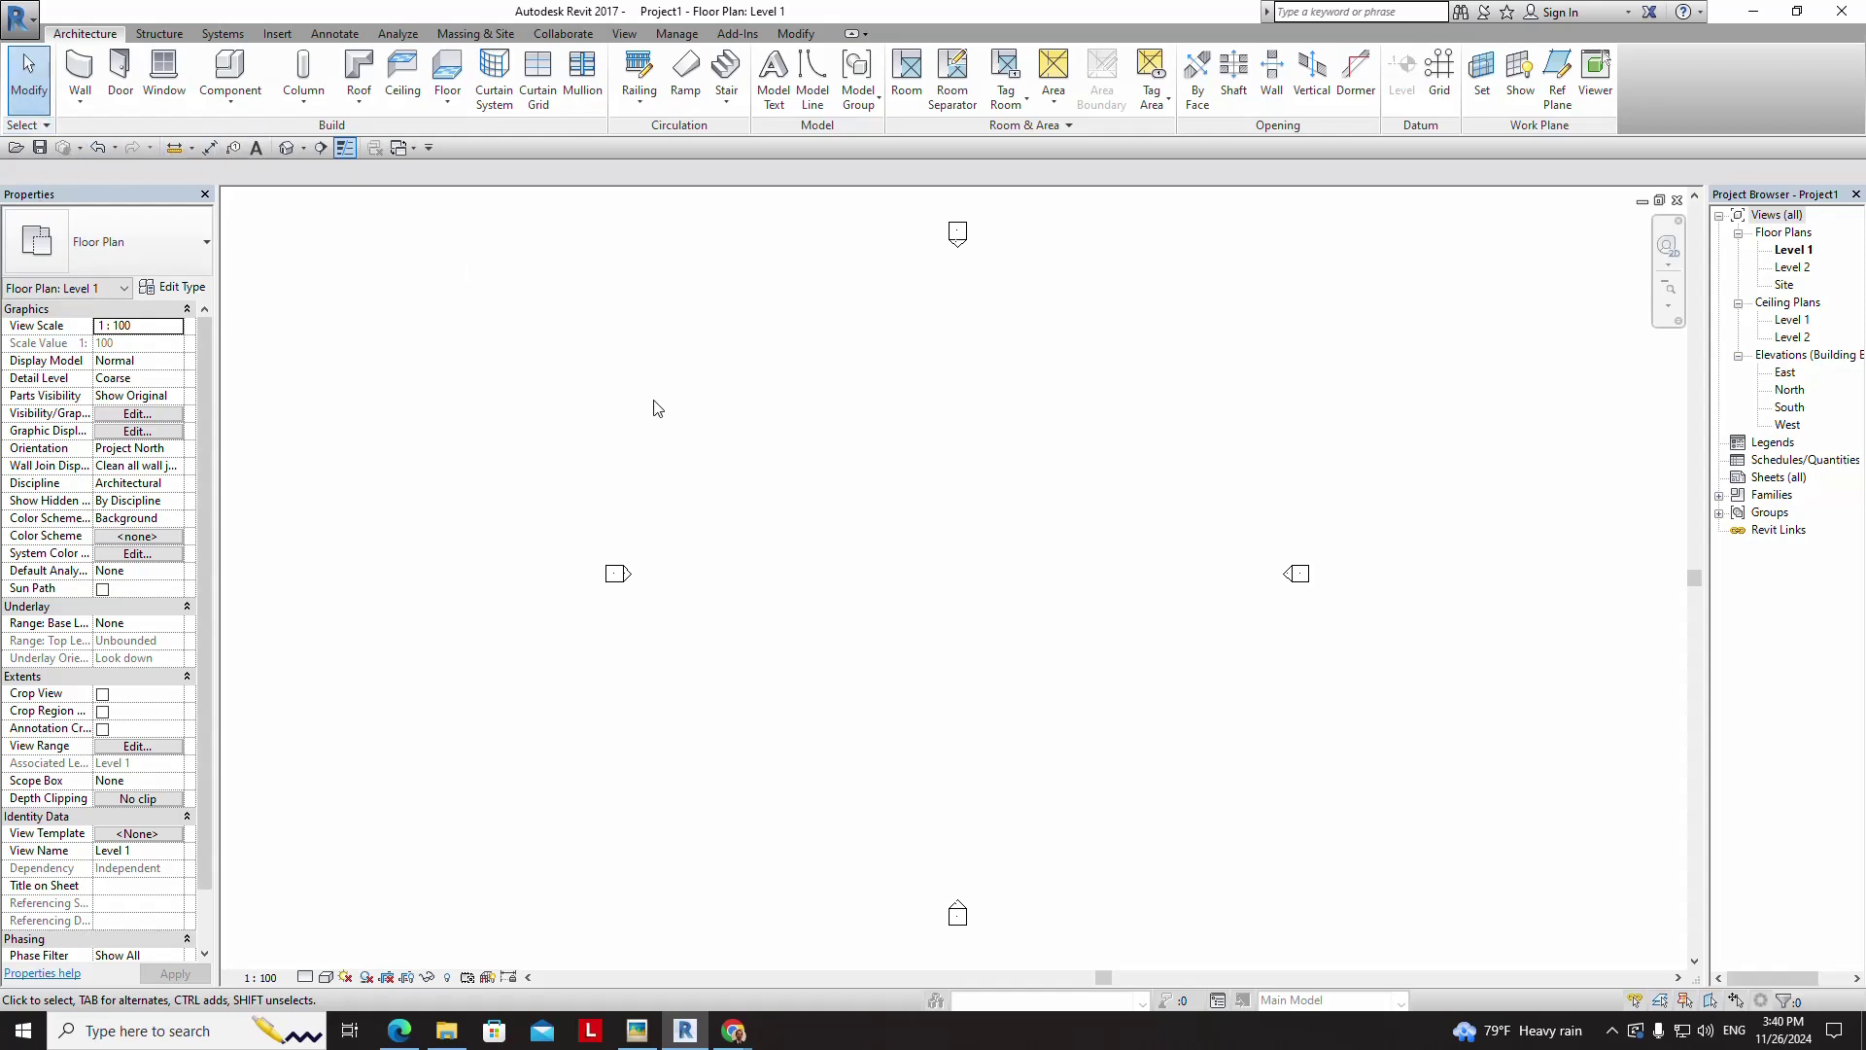
- Set the project length units to feet and fractional inches, rounded to the nearest 1/4"
key(u)
key(n)
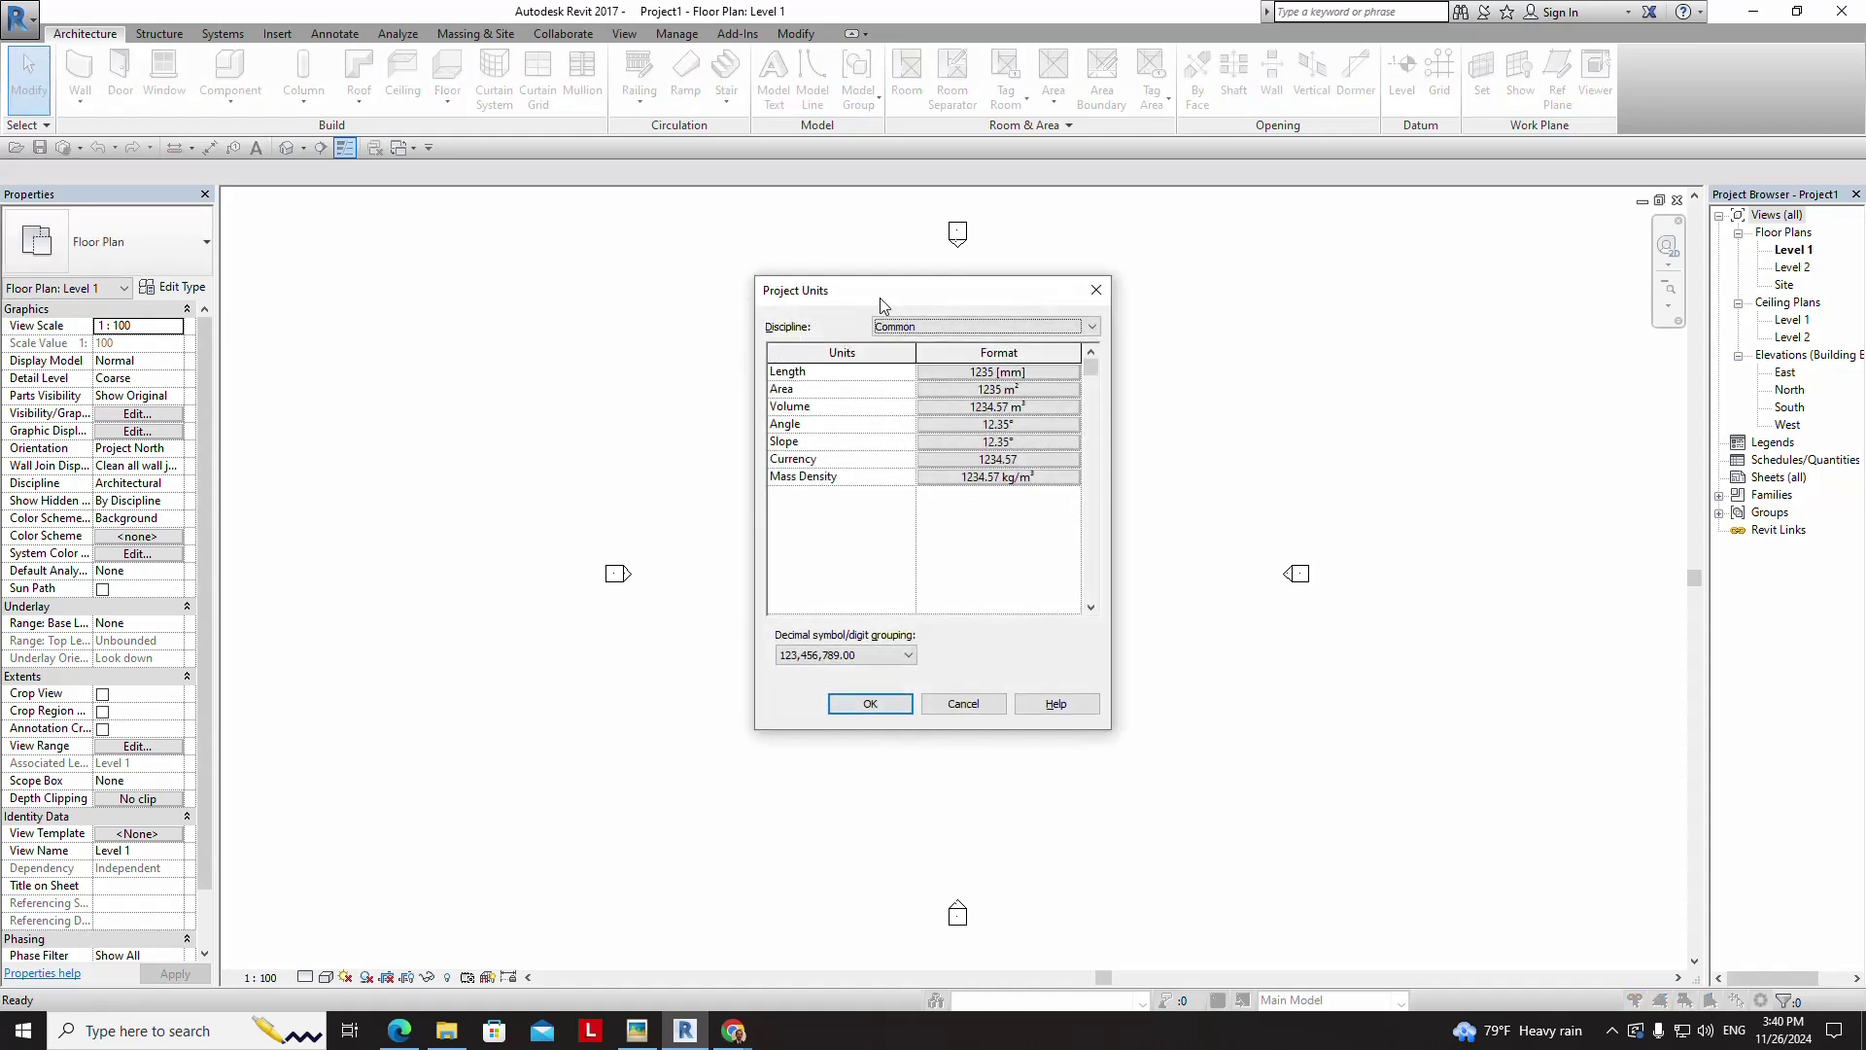
drag(881, 297, 559, 333)
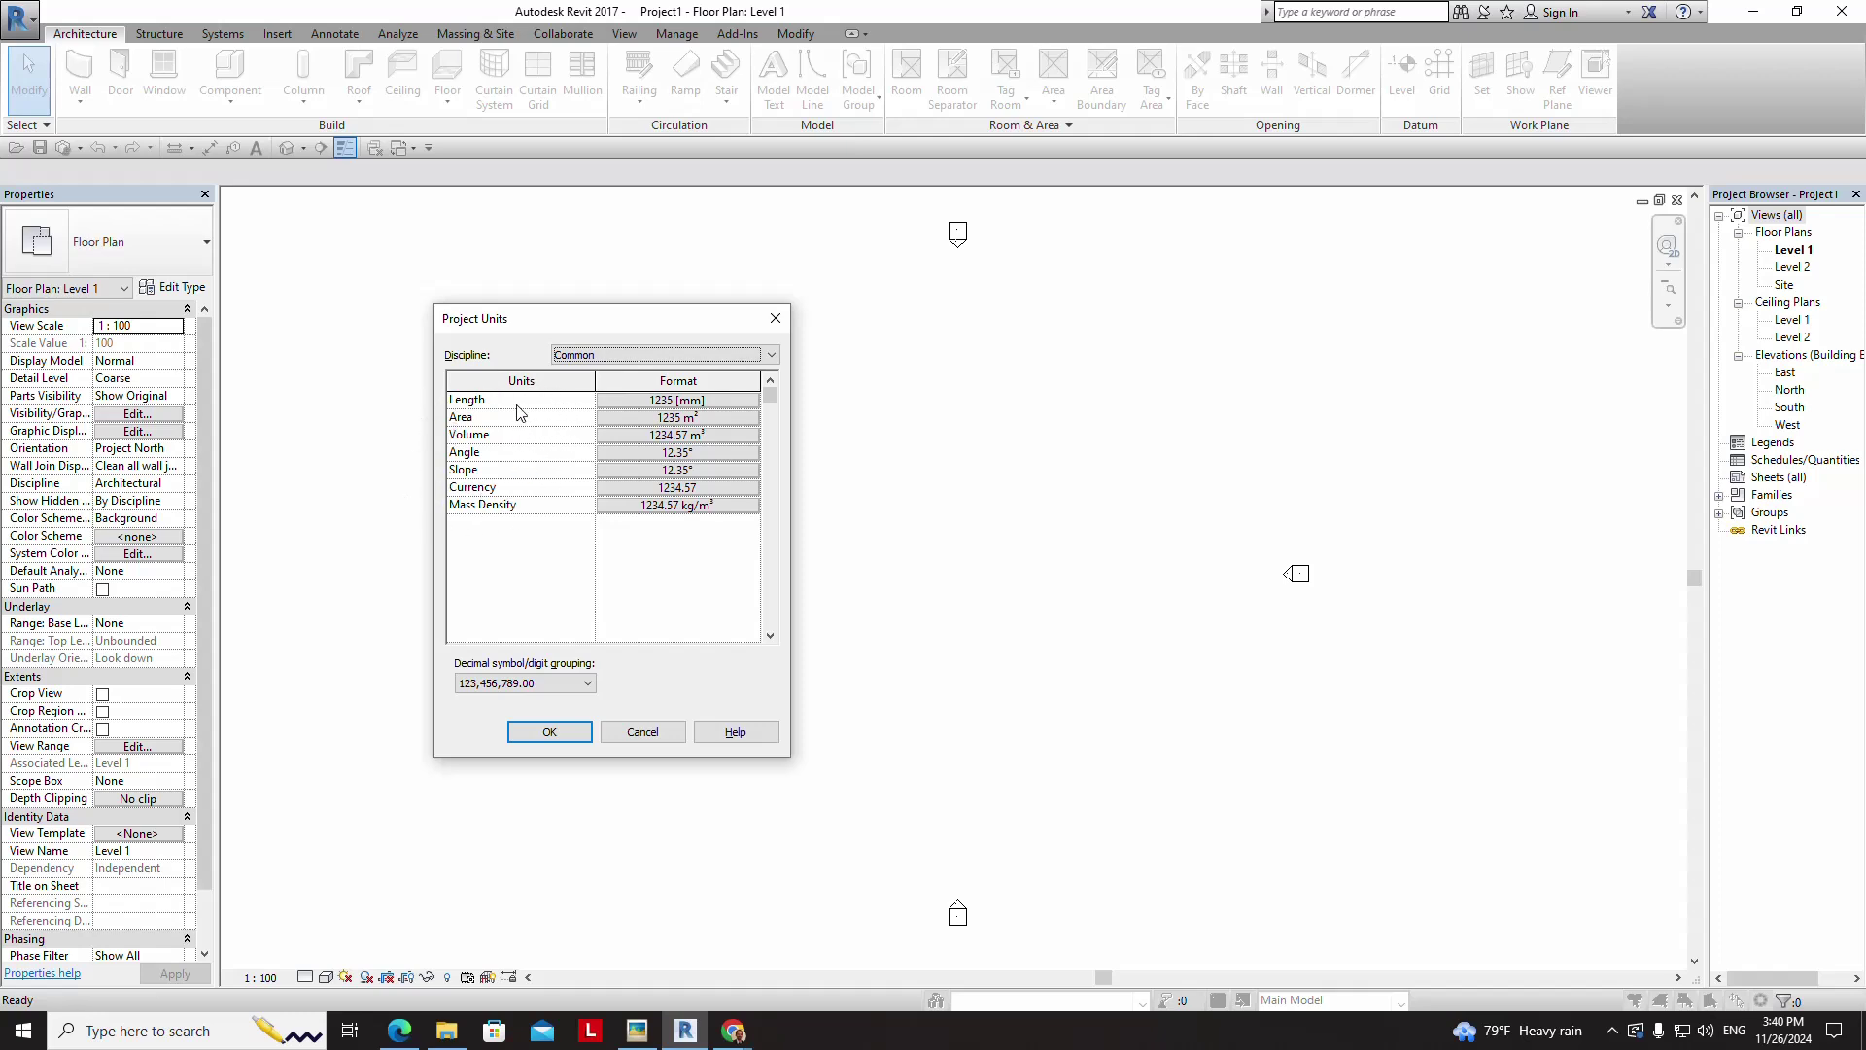
click(681, 401)
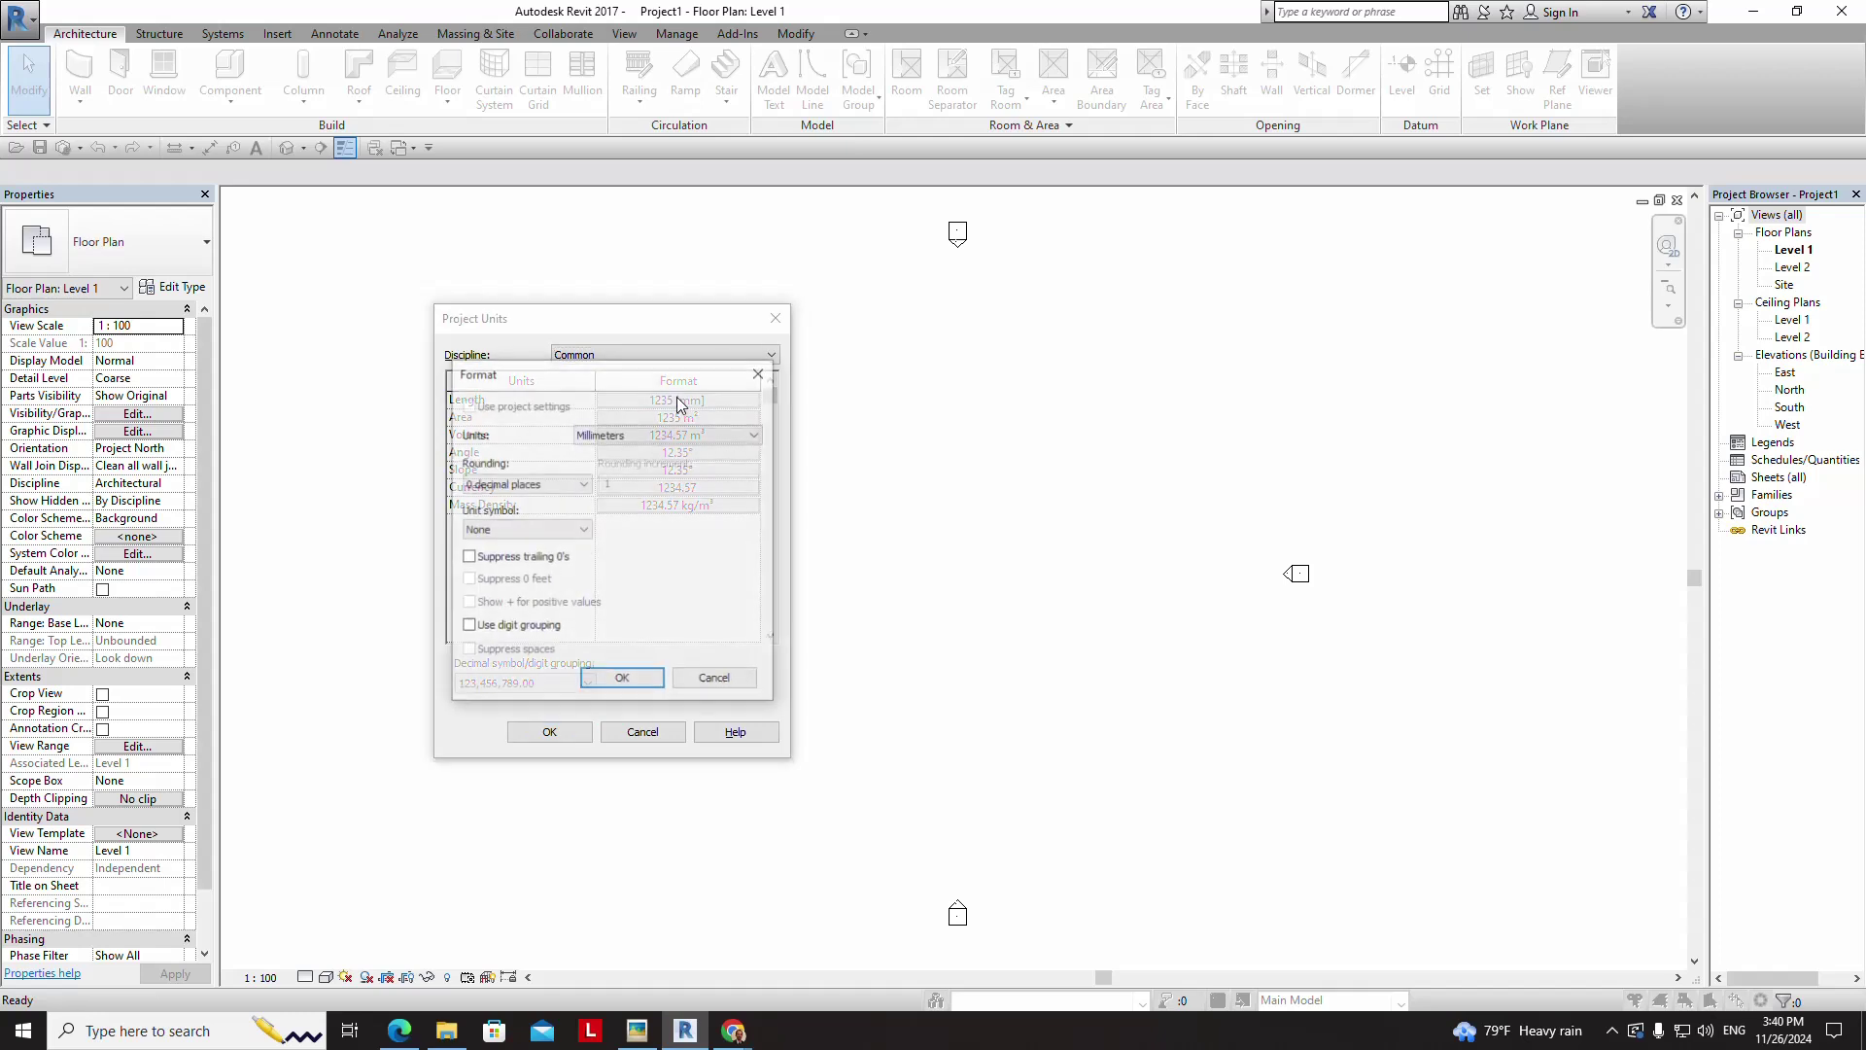
click(632, 435)
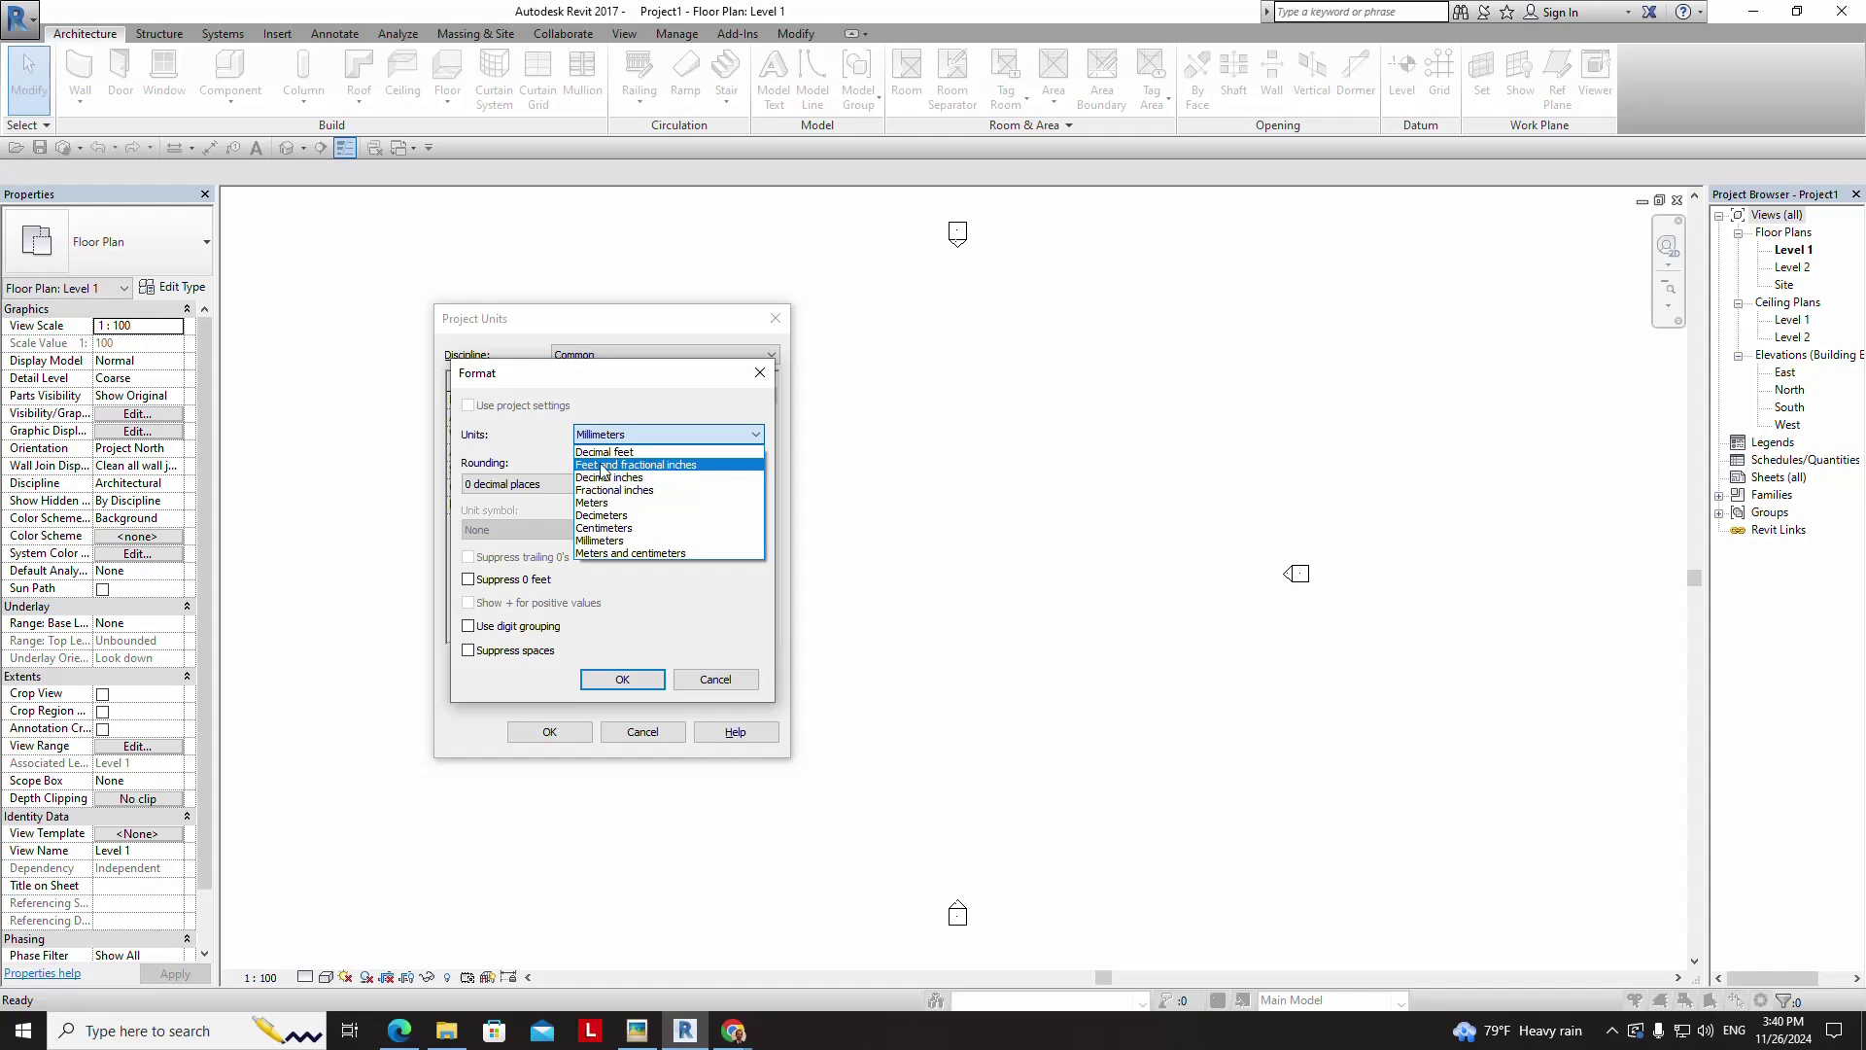
click(624, 466)
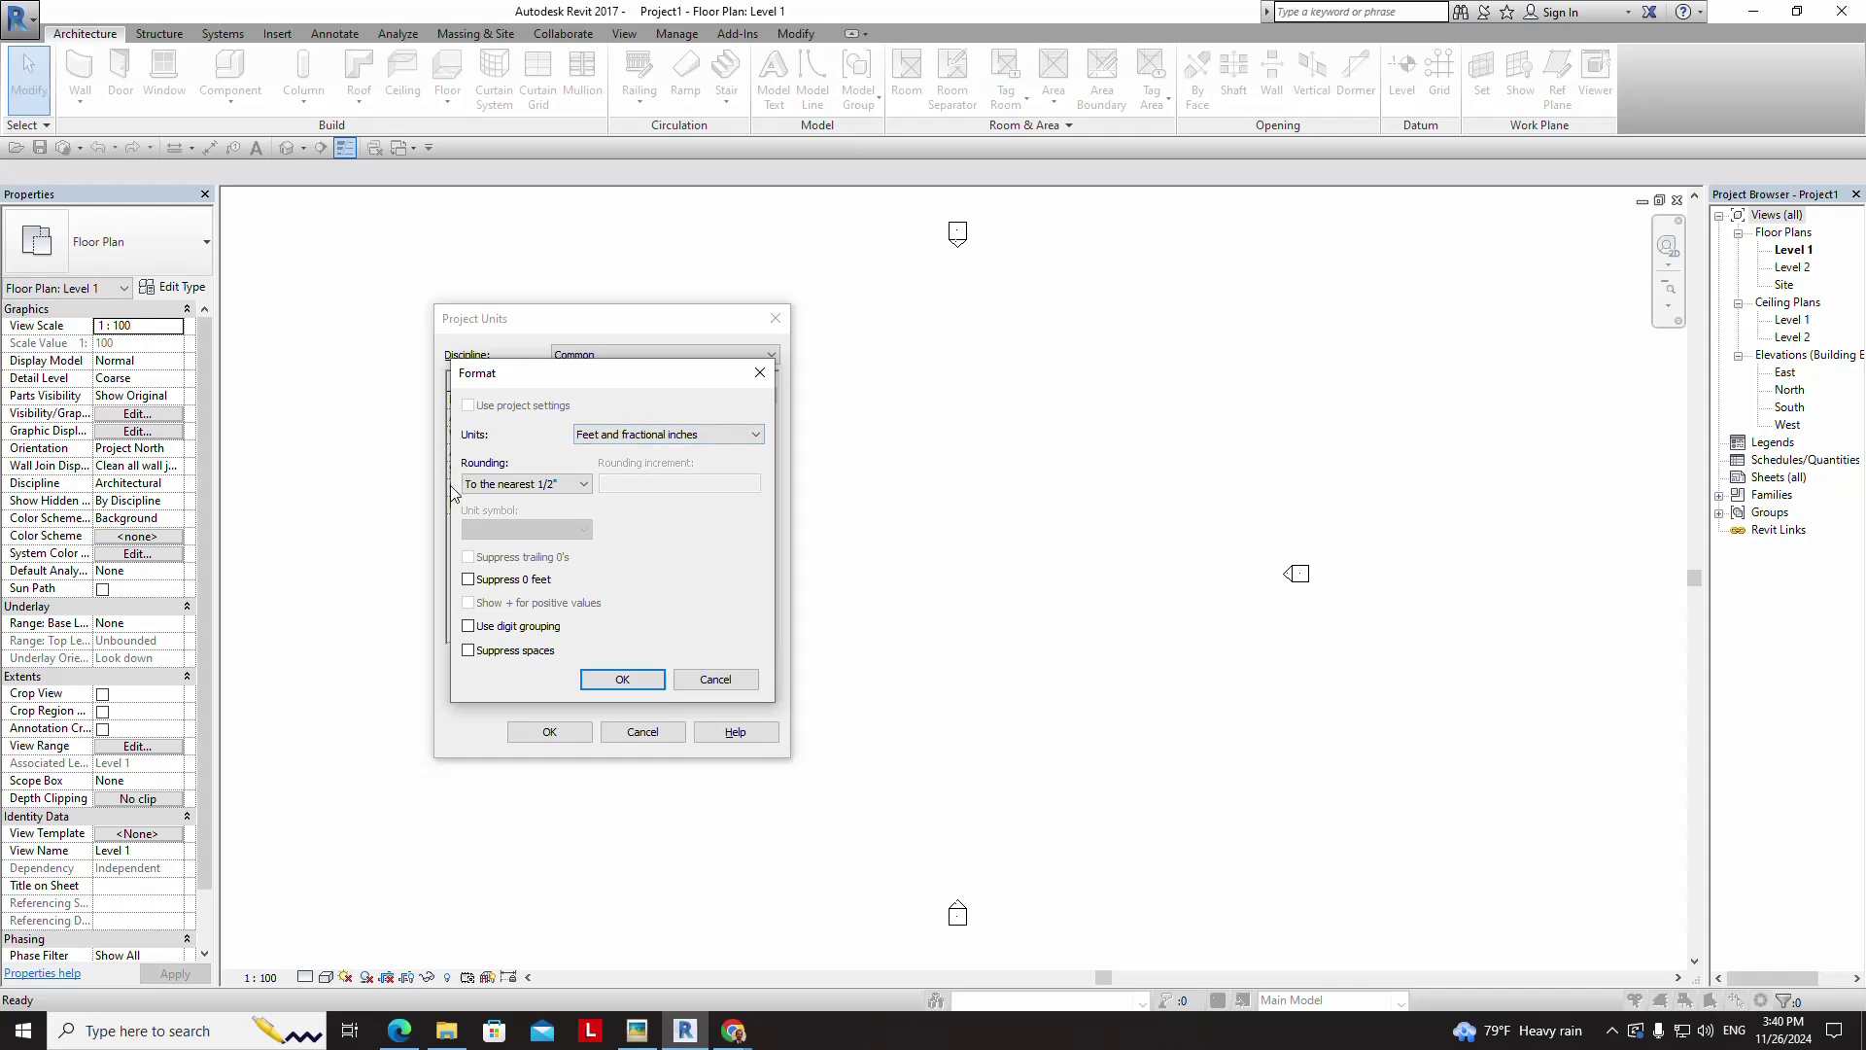
click(535, 488)
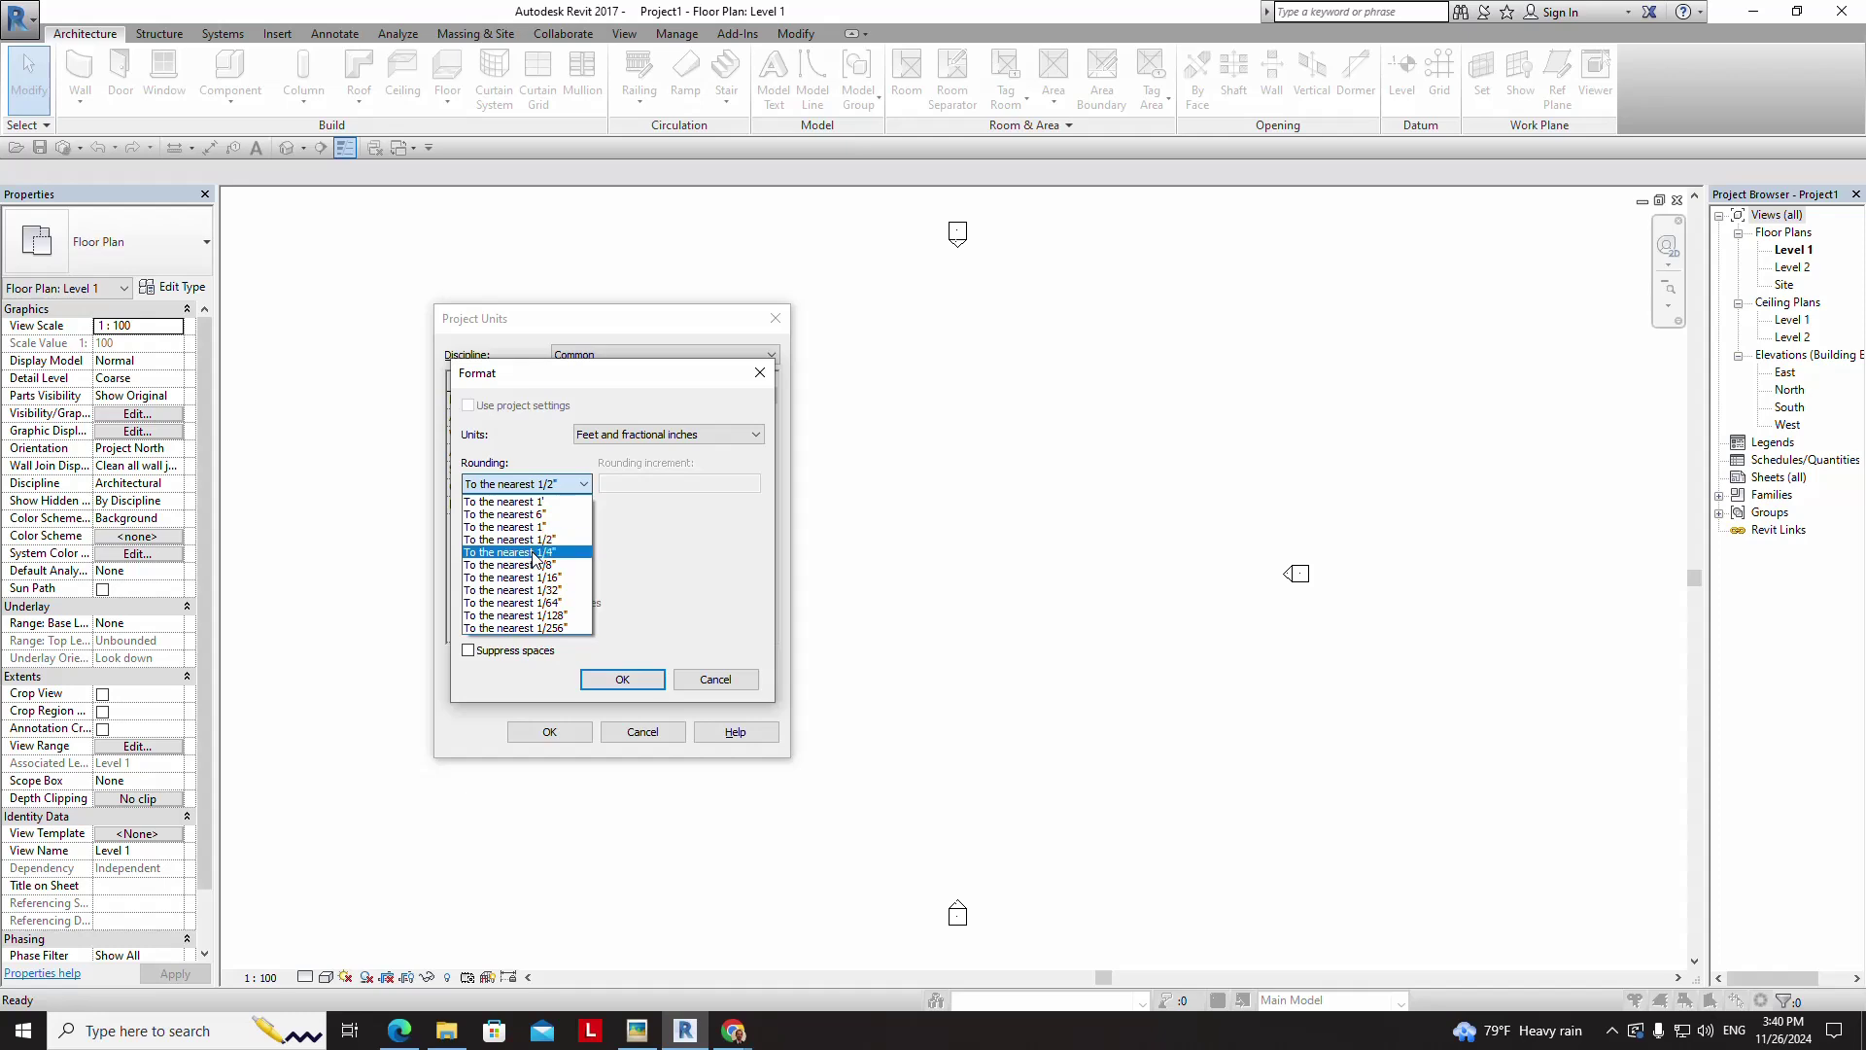
click(534, 553)
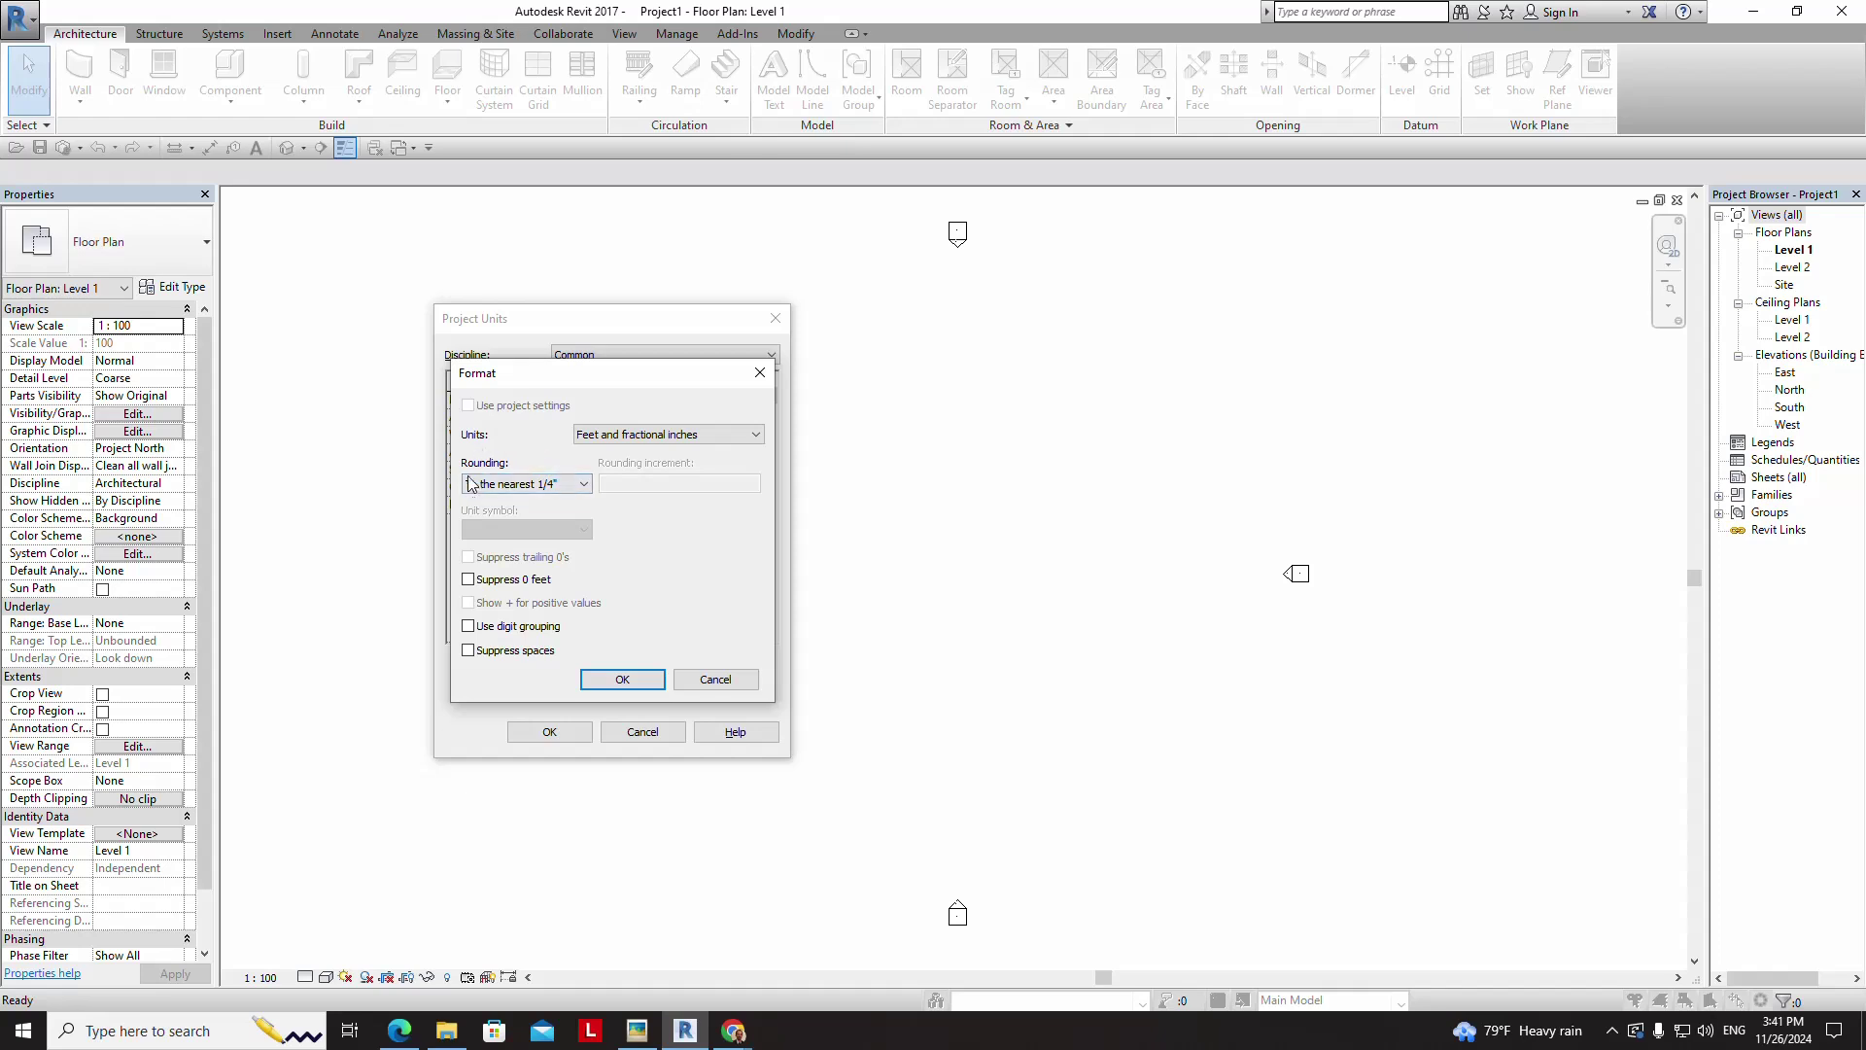
click(611, 680)
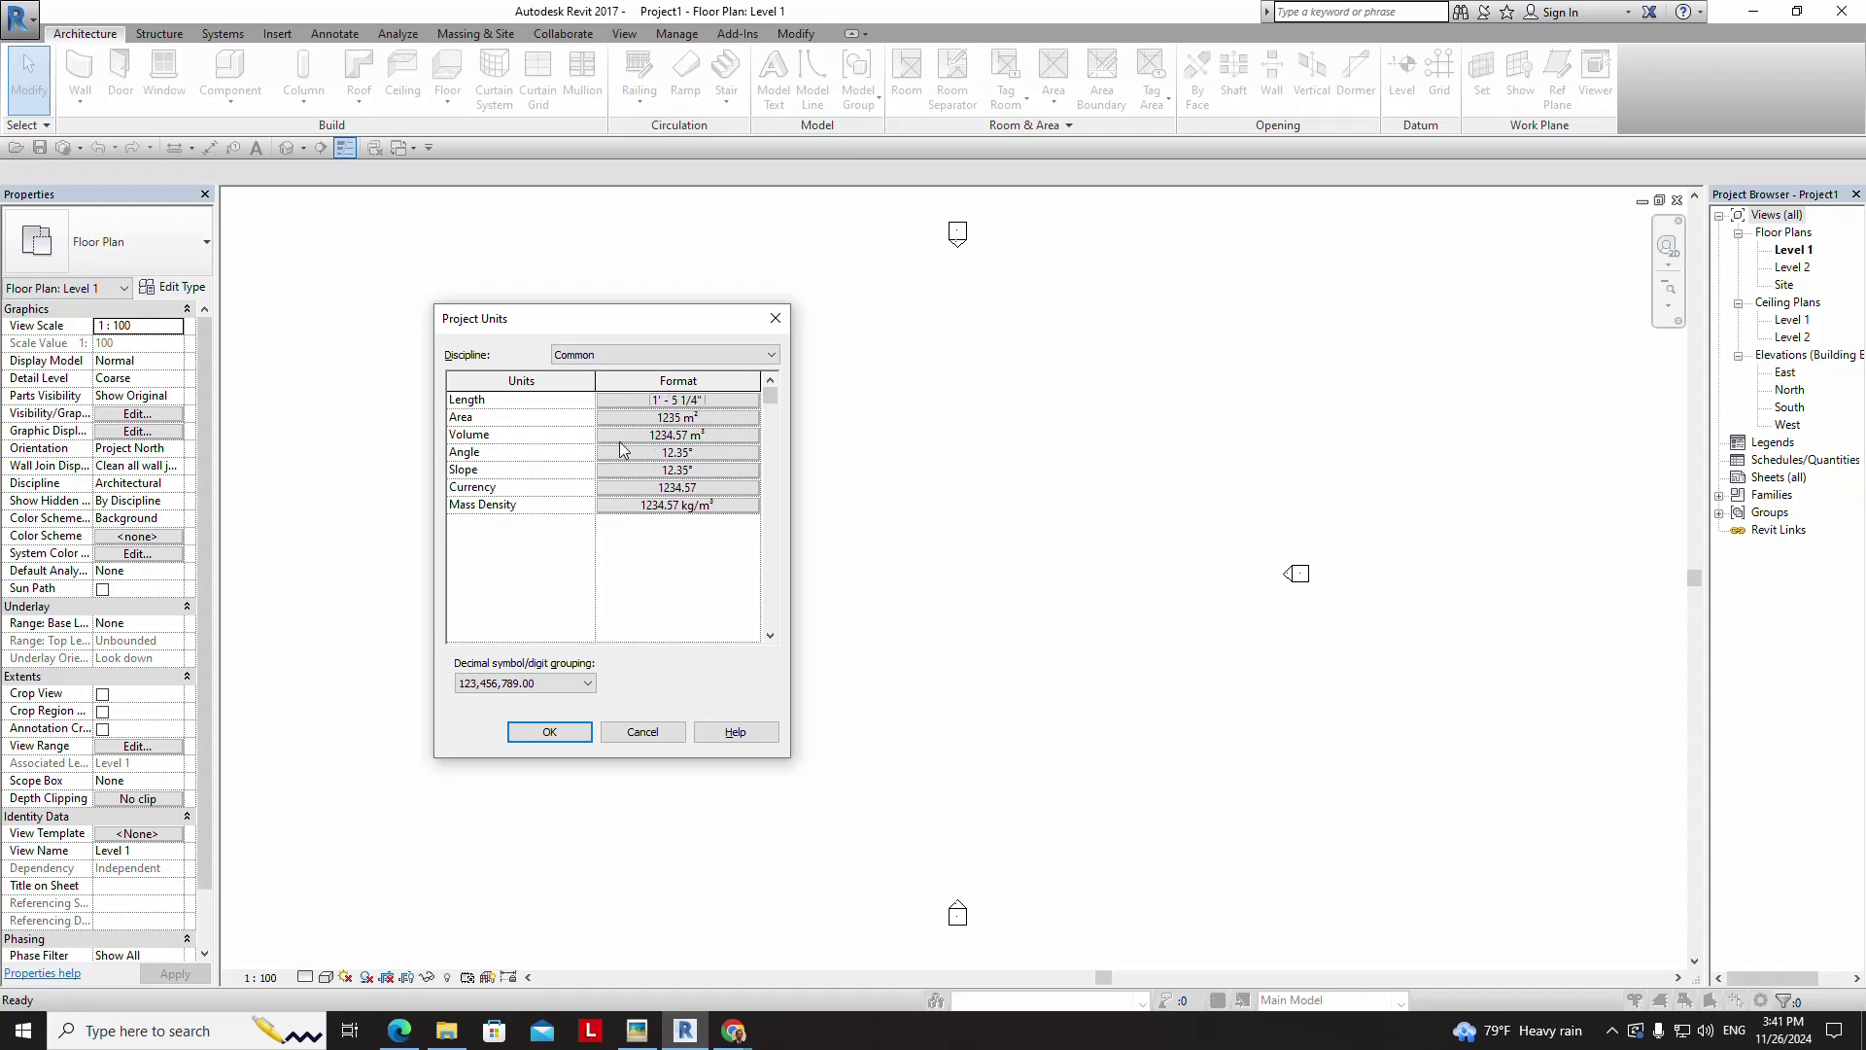
click(547, 732)
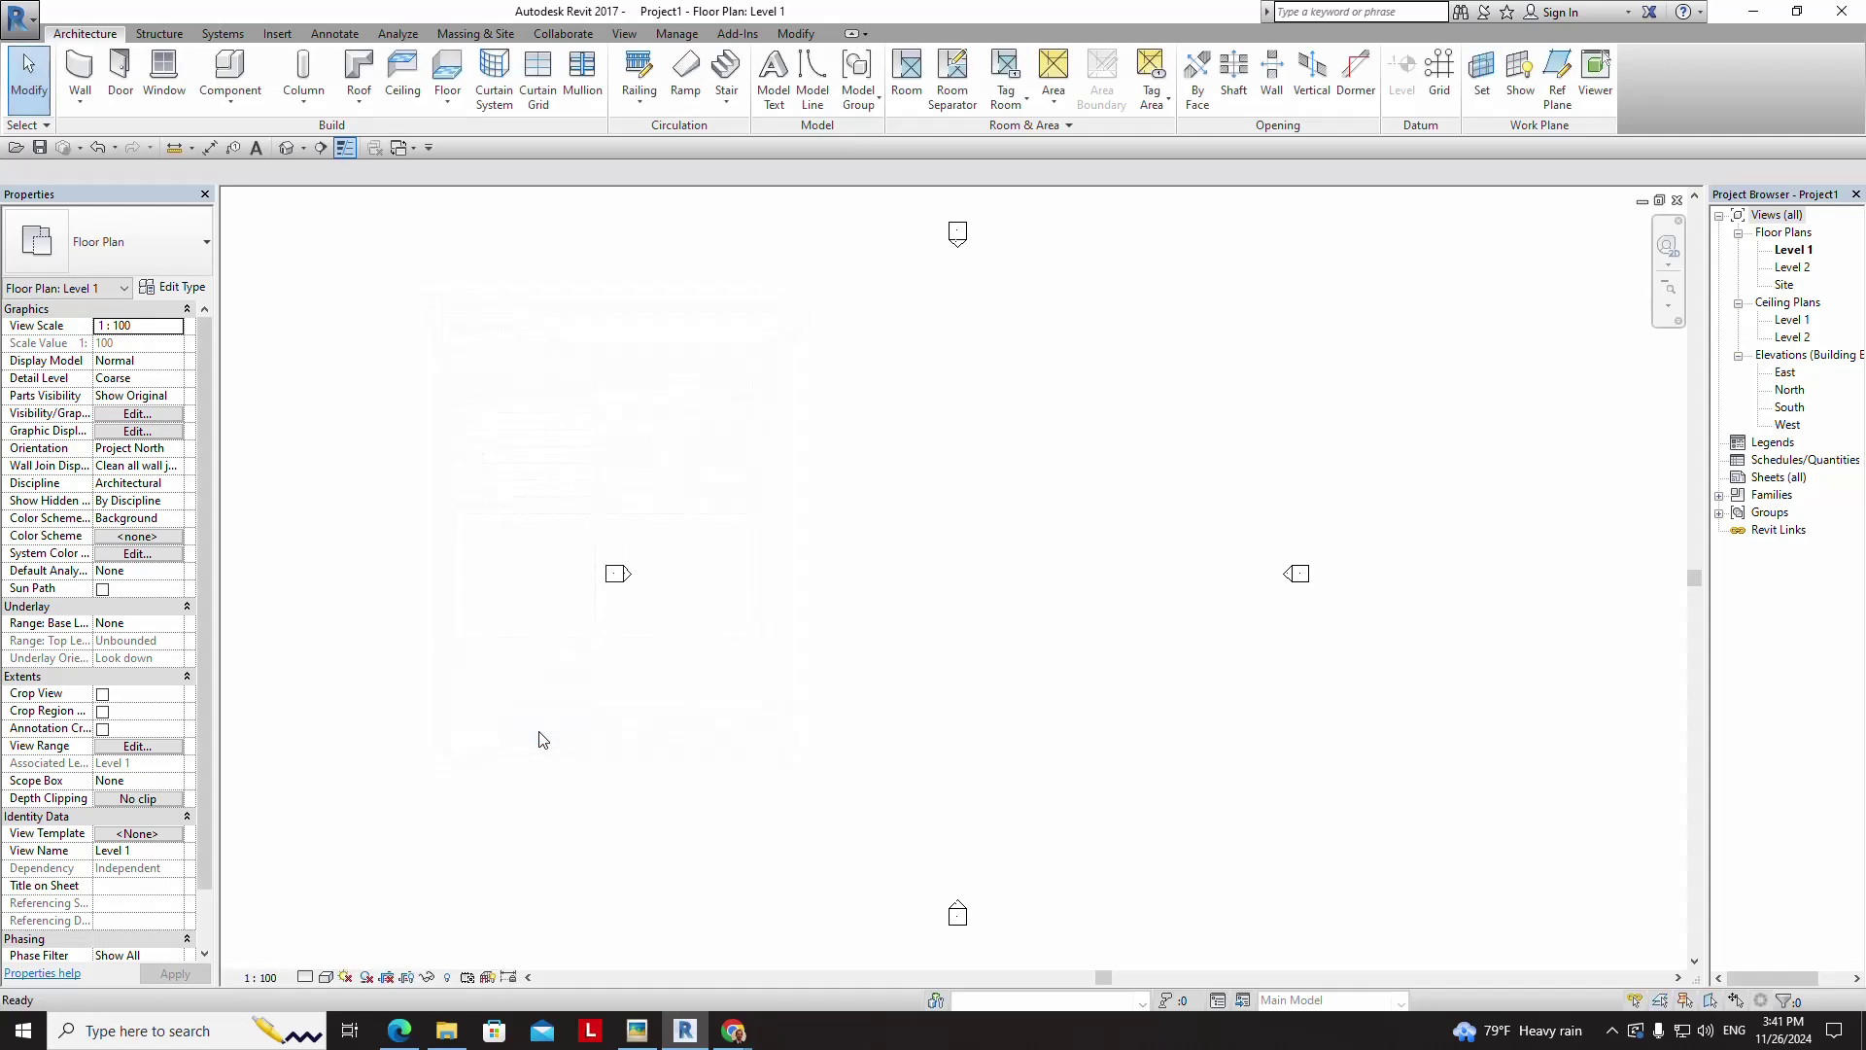
- Start an architectural wall using the Basic Wall type Generic - 200mm
click(83, 103)
click(88, 136)
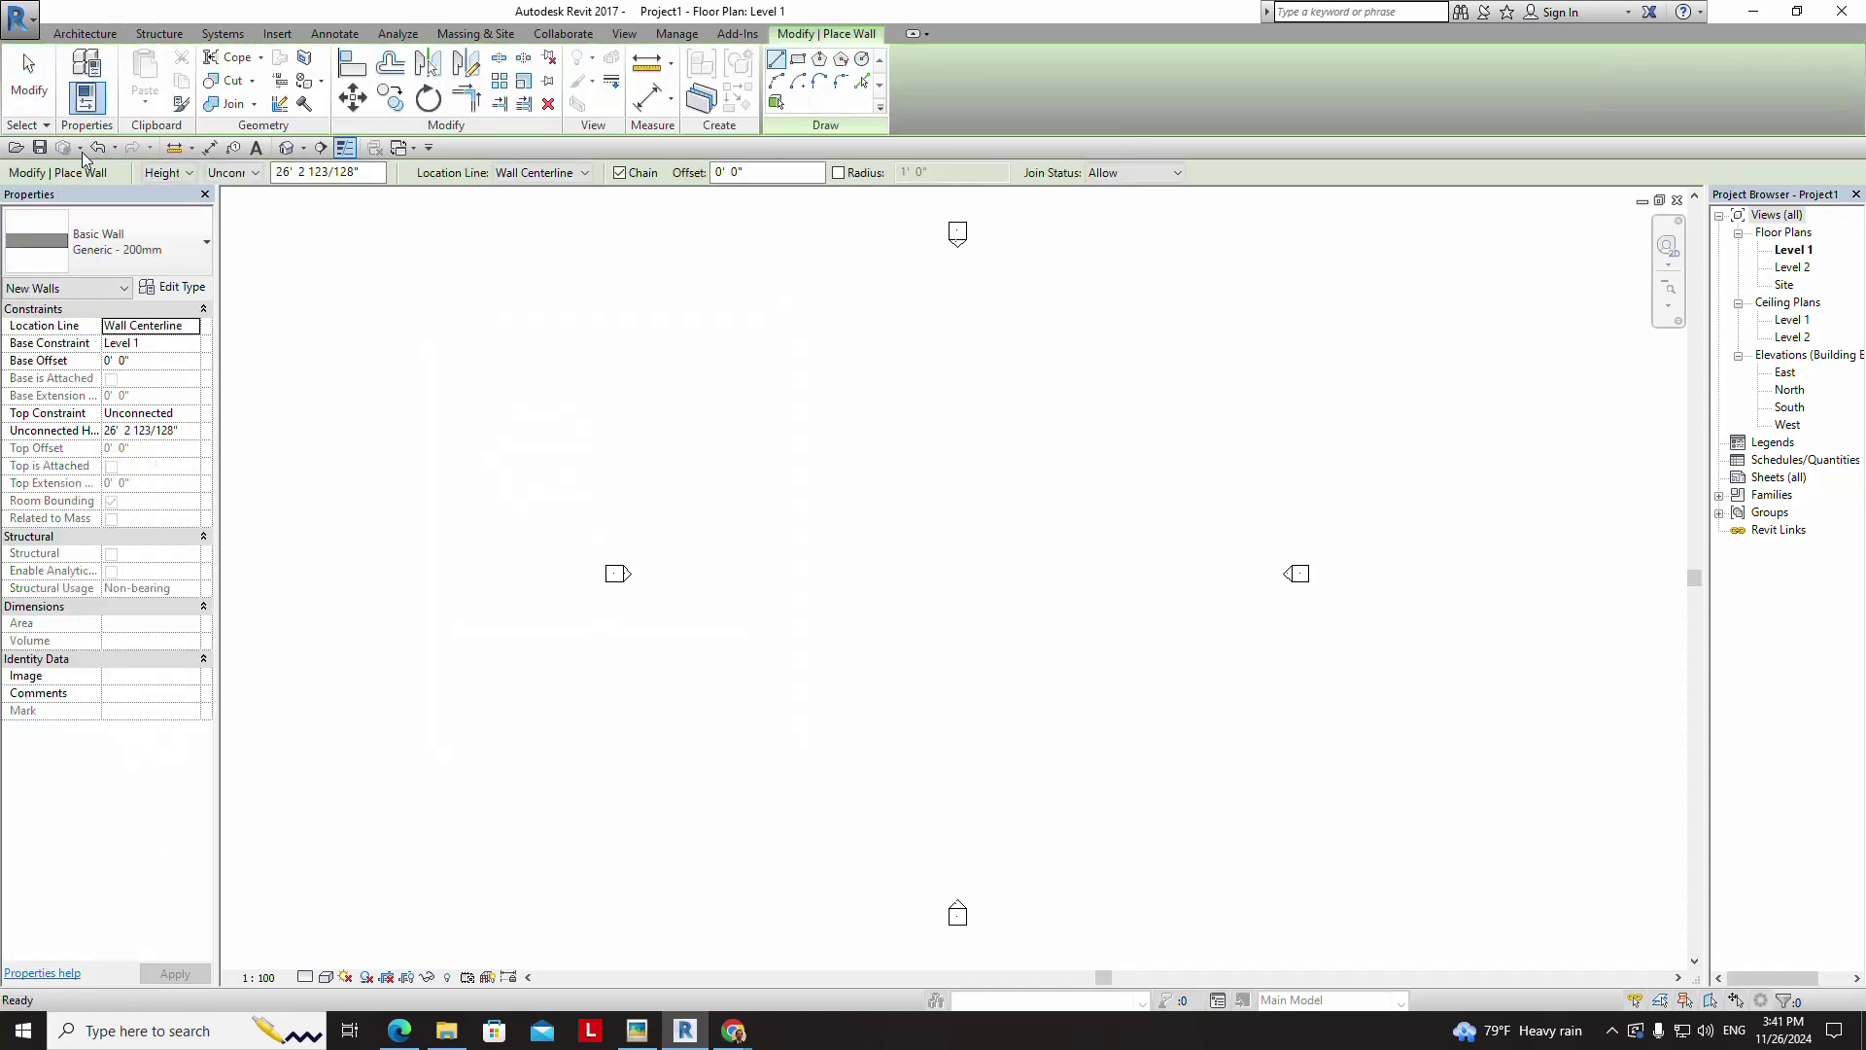
click(190, 254)
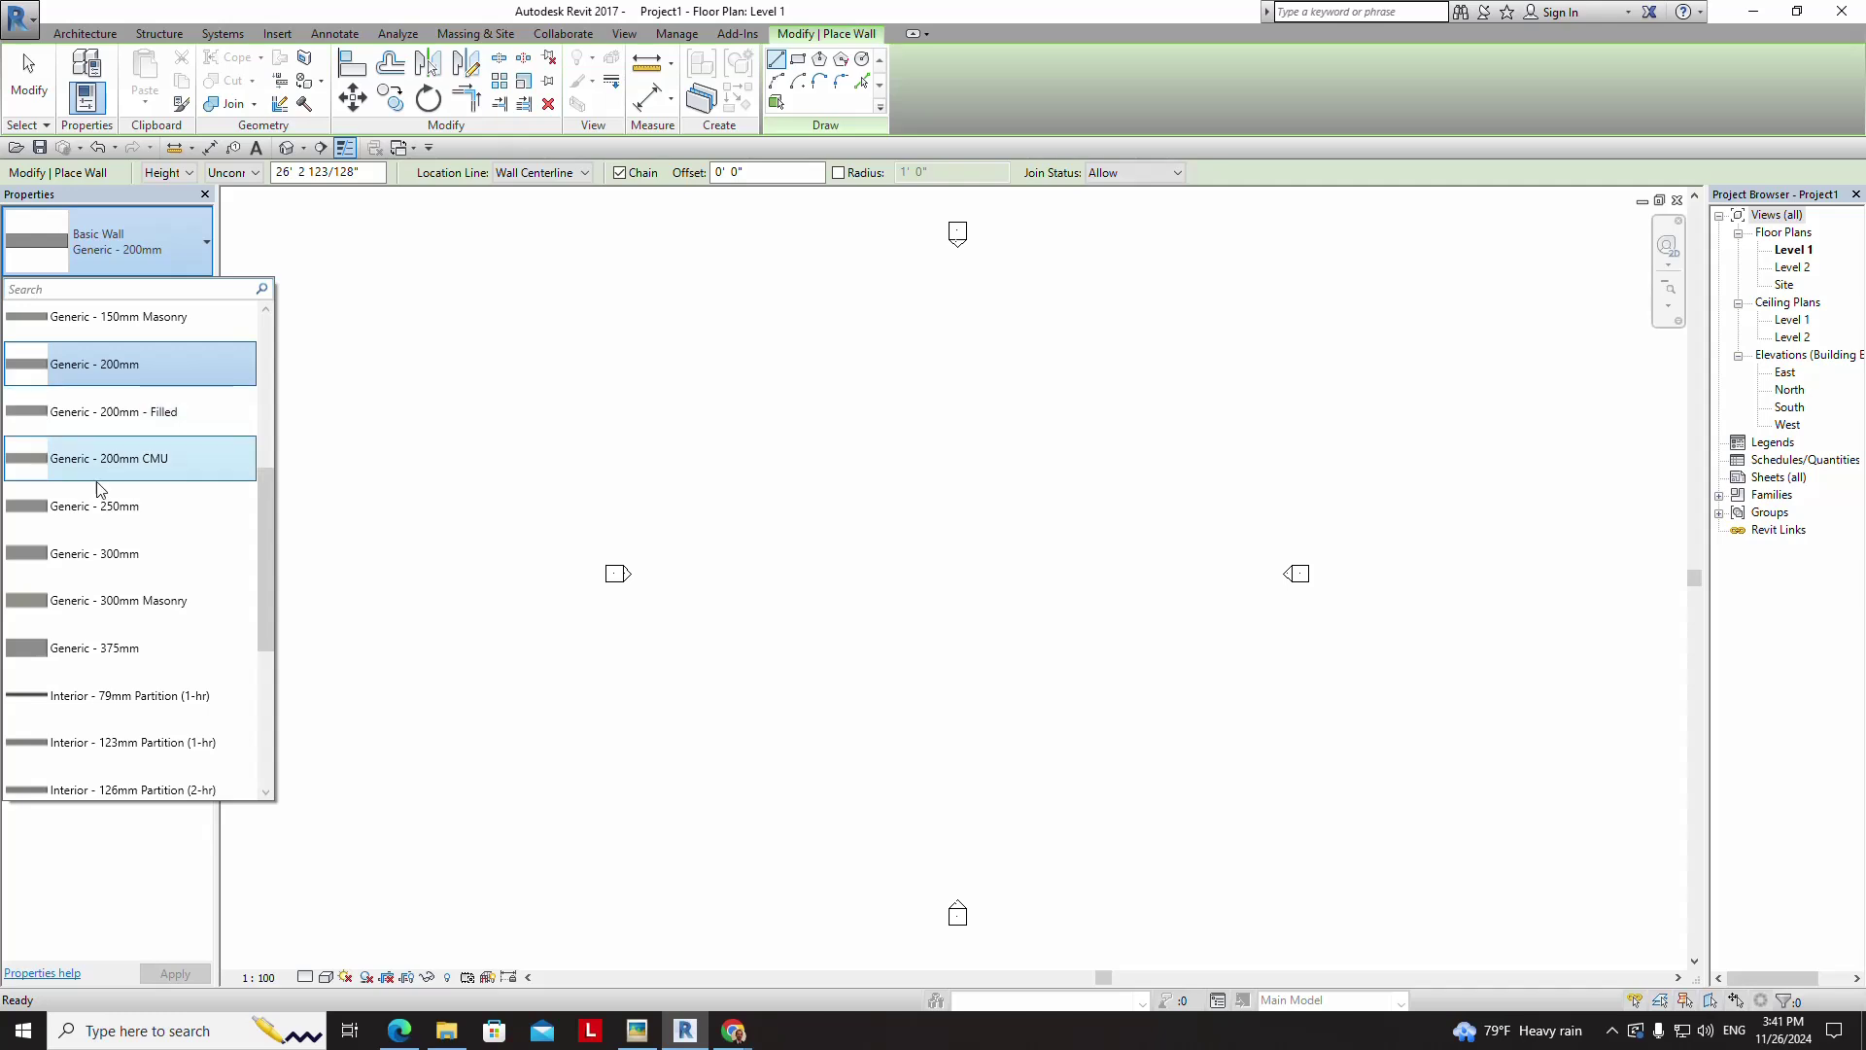
scroll(98, 506, up, 1)
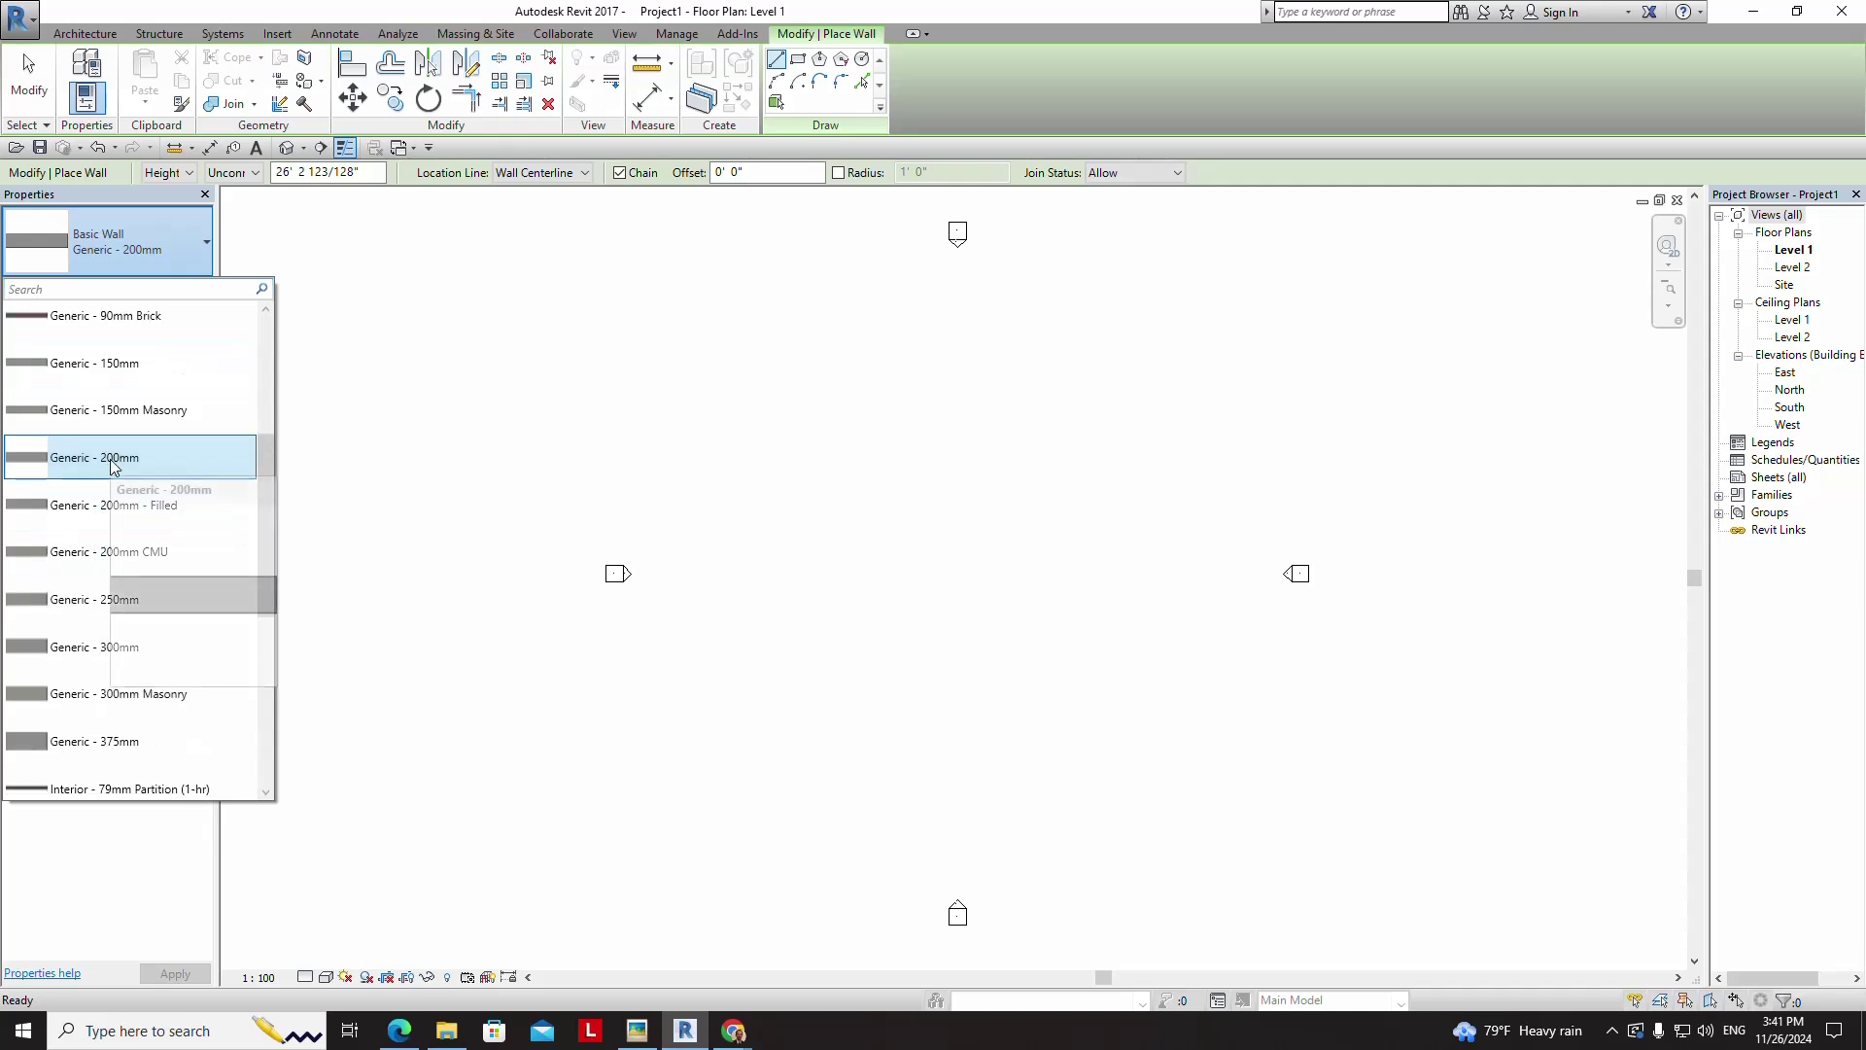
click(112, 467)
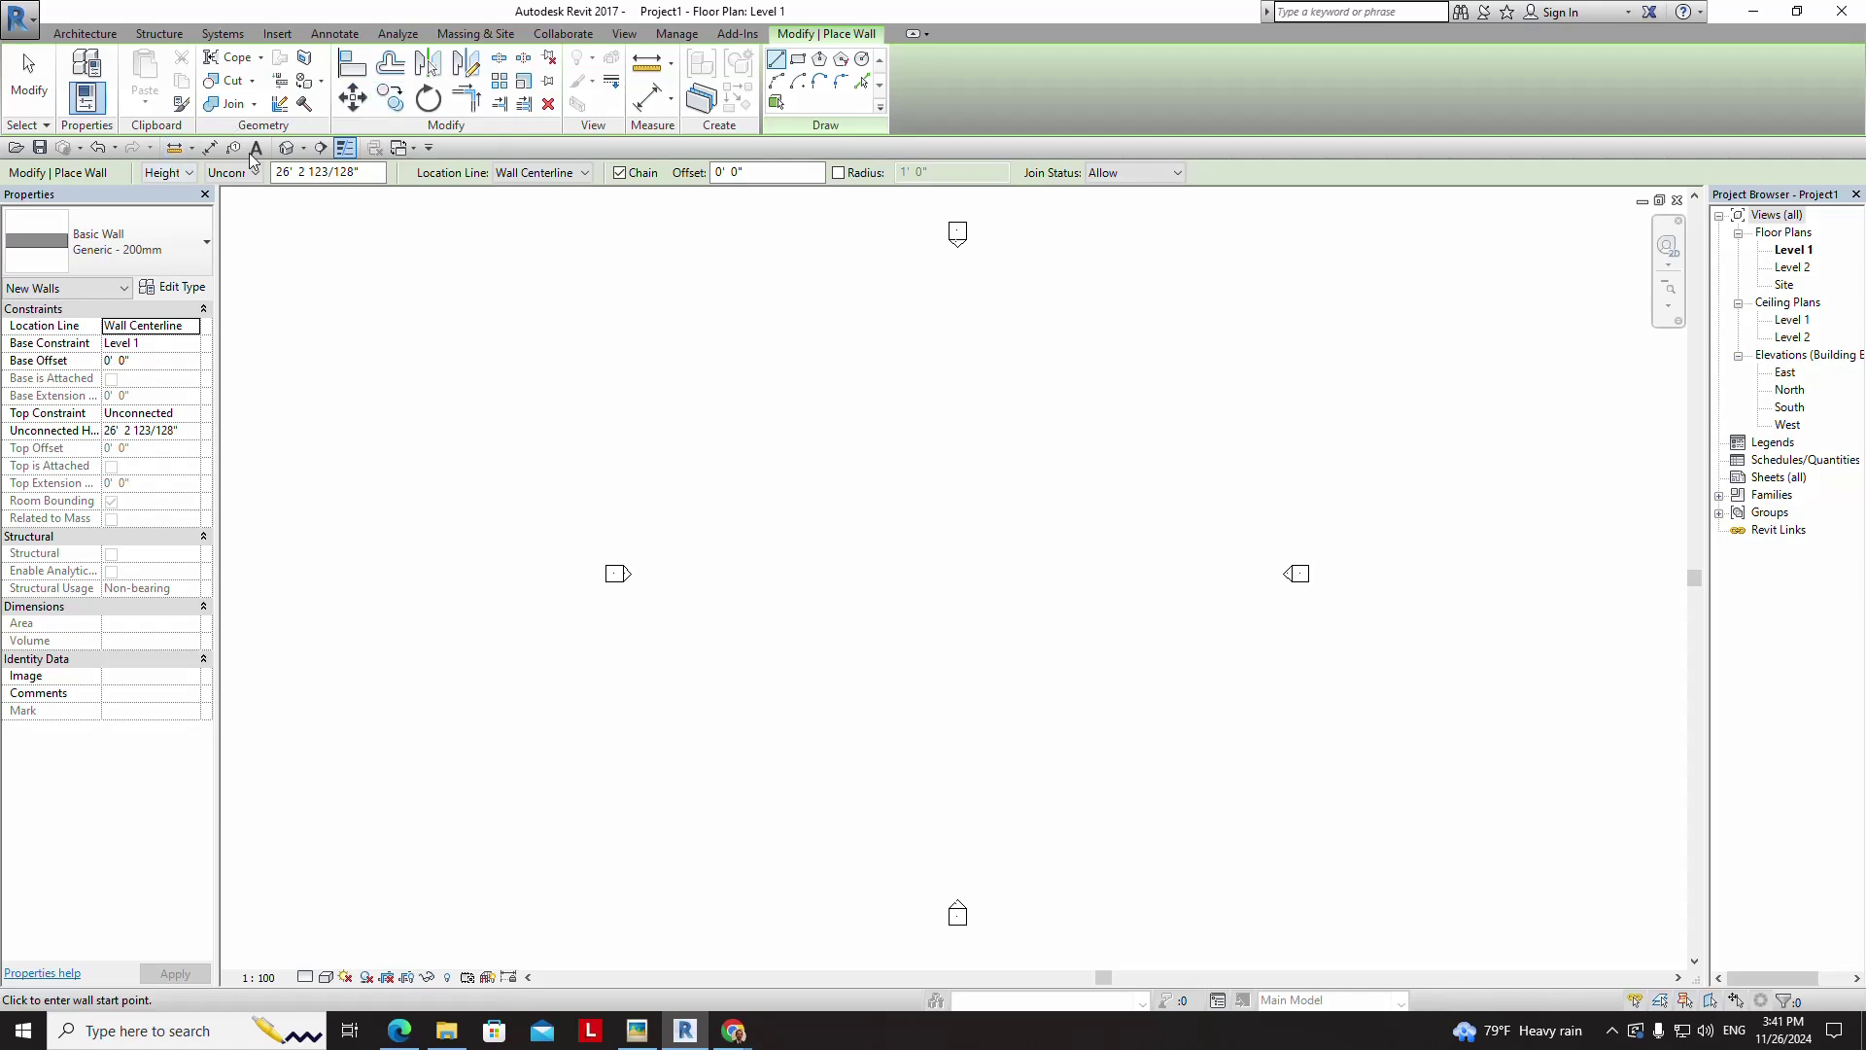
- Duplicate the Generic - 200mm wall type under the name Wall 9"
click(185, 287)
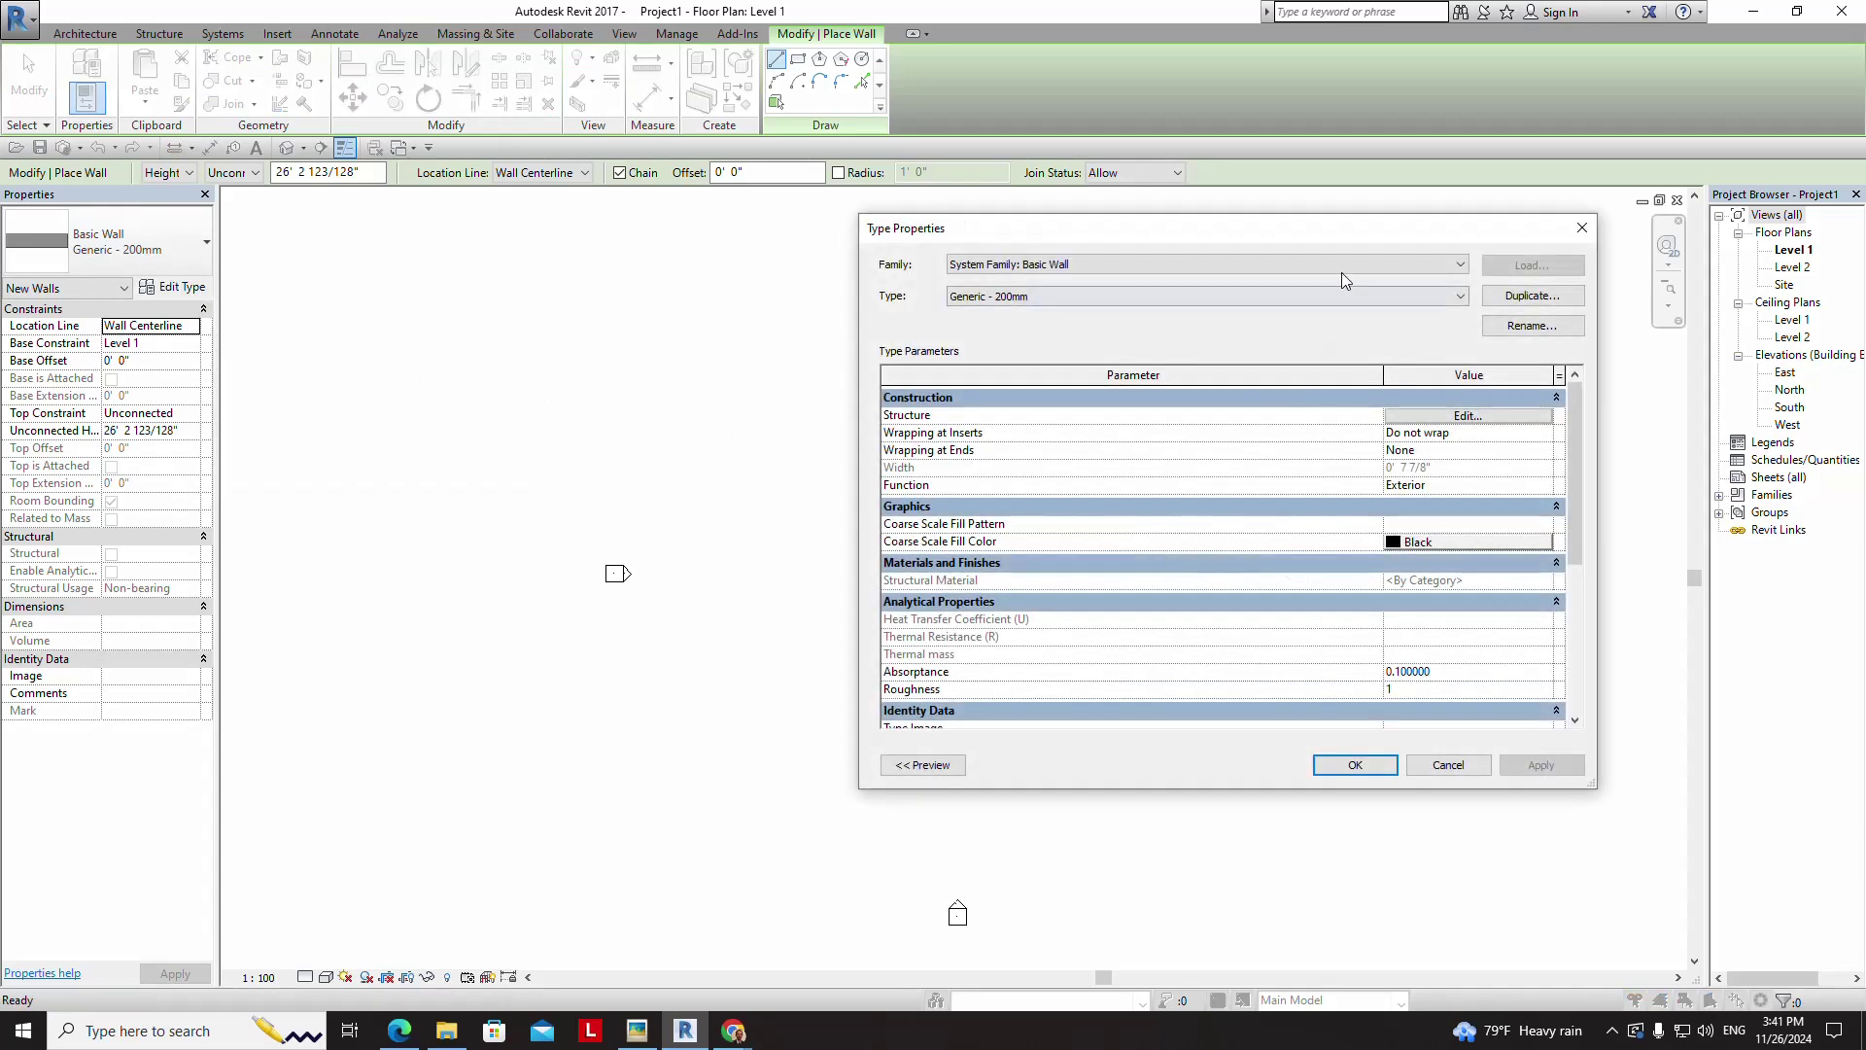
drag(1317, 230, 940, 242)
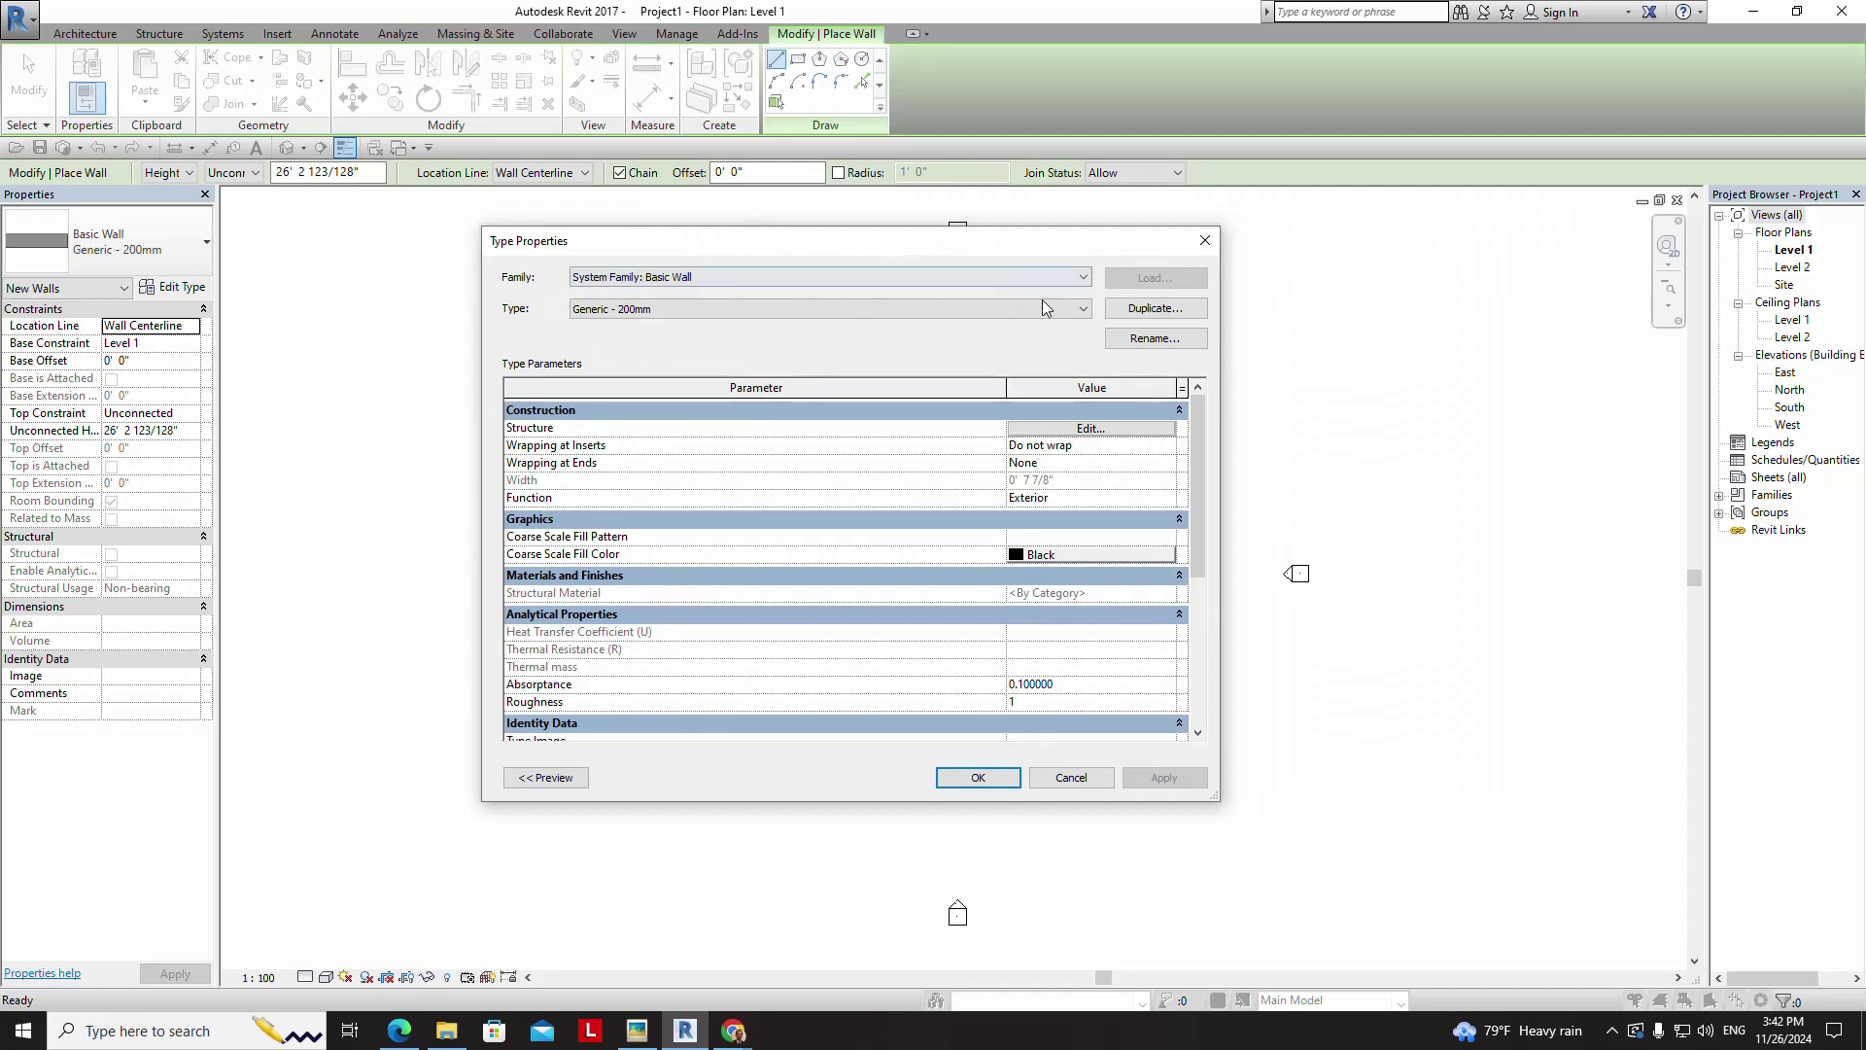
click(1147, 311)
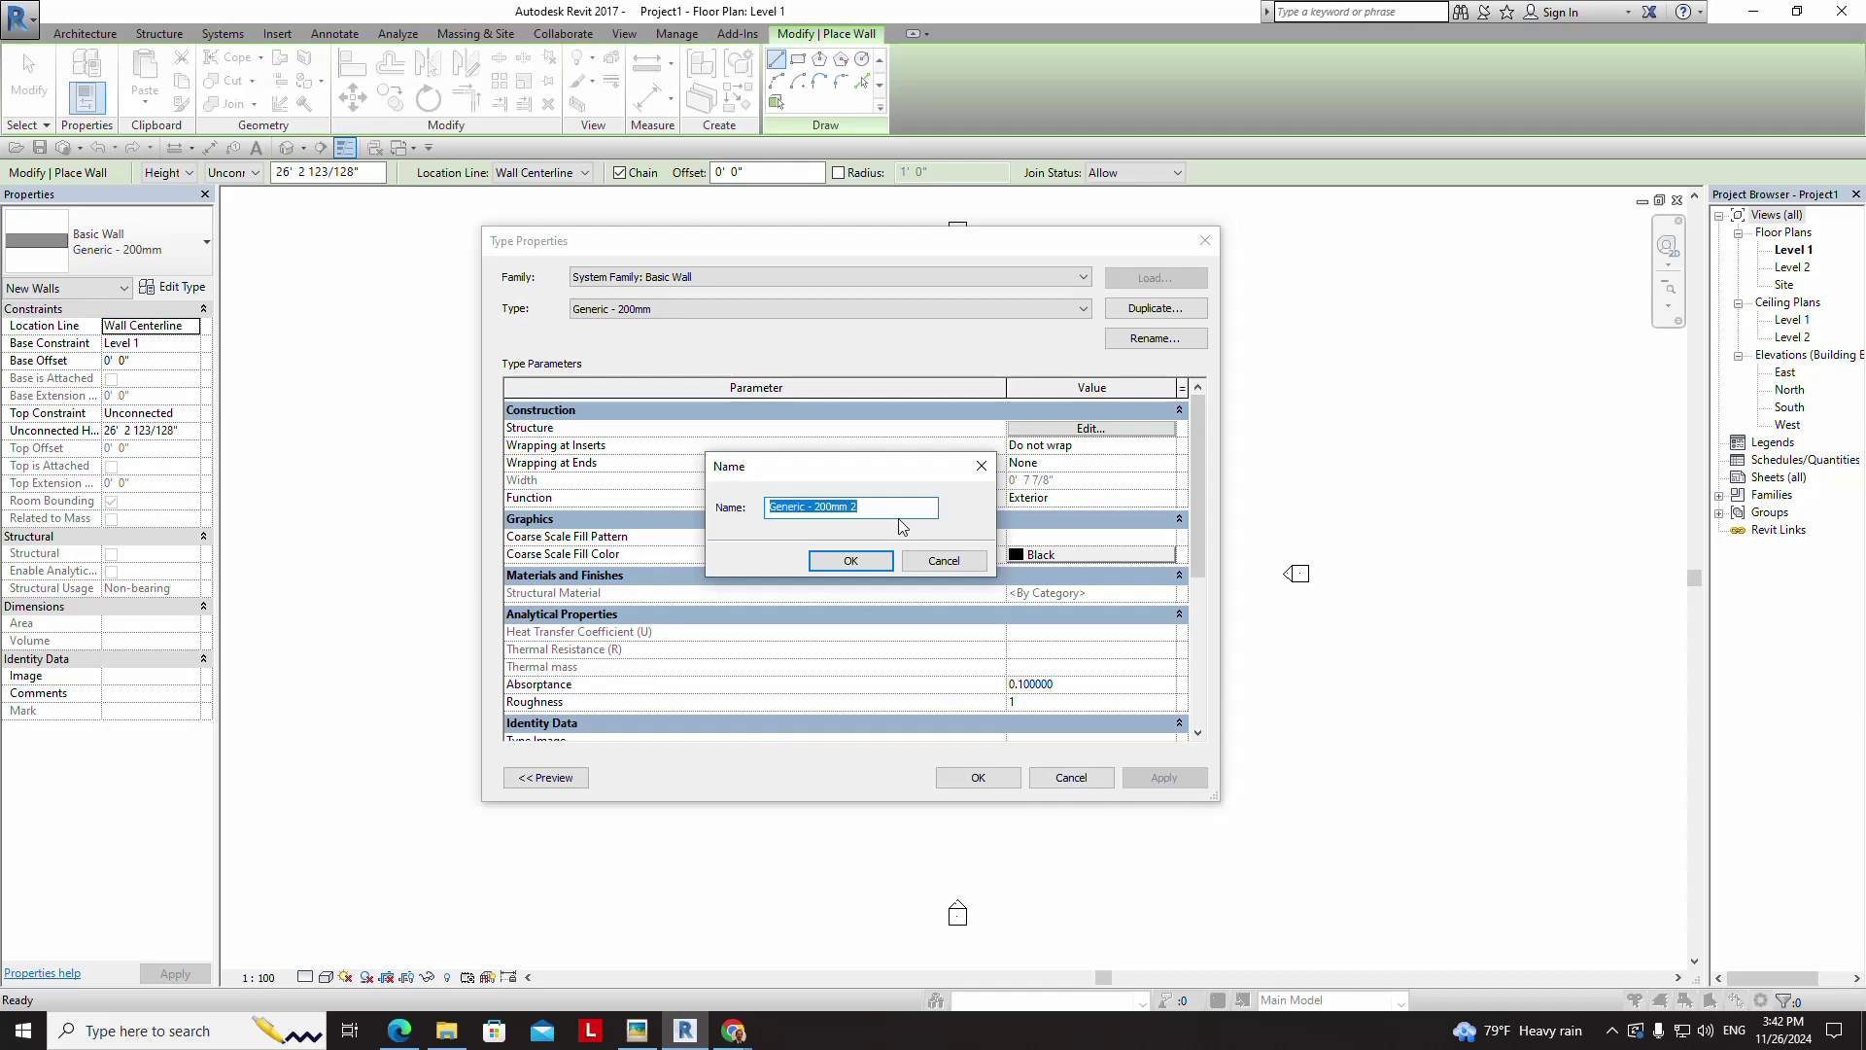
text(Wall 9)
click(849, 561)
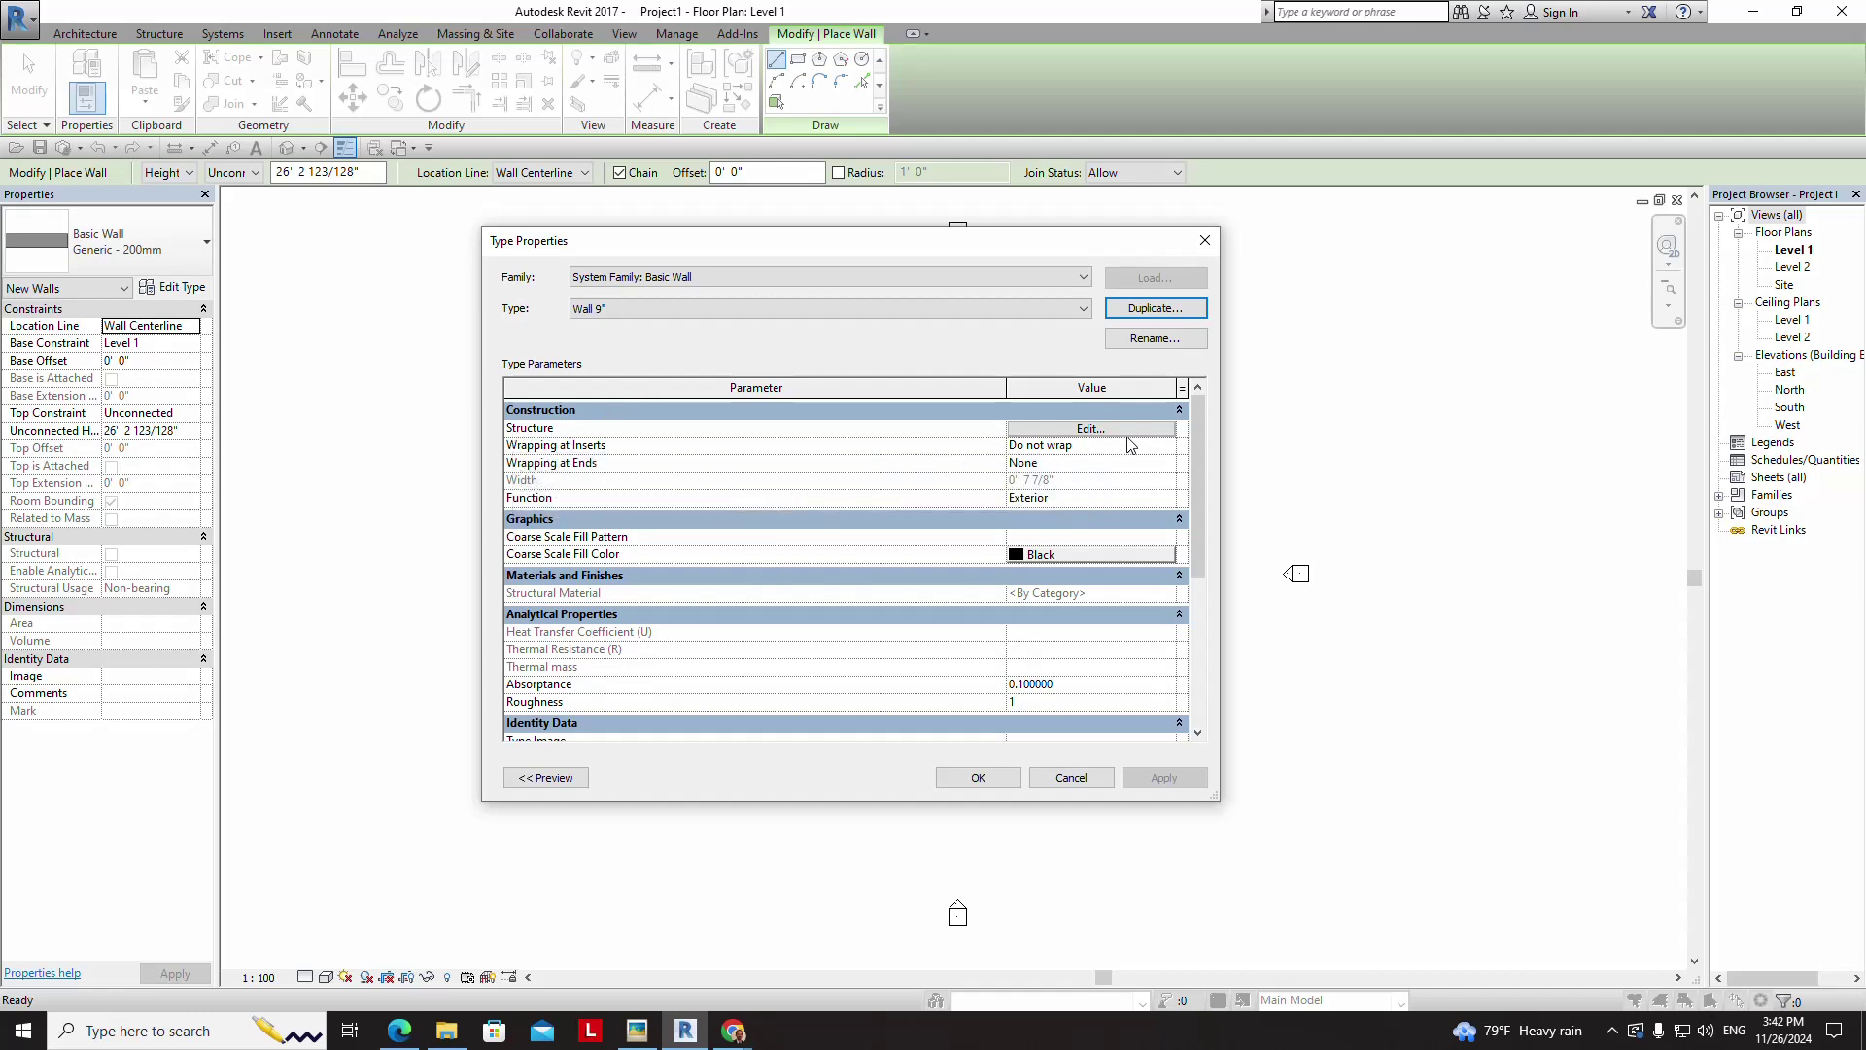
- Set the thickness of the Structure [1] layer in the Wall 9" type to 9" and accept the assembly
click(1091, 429)
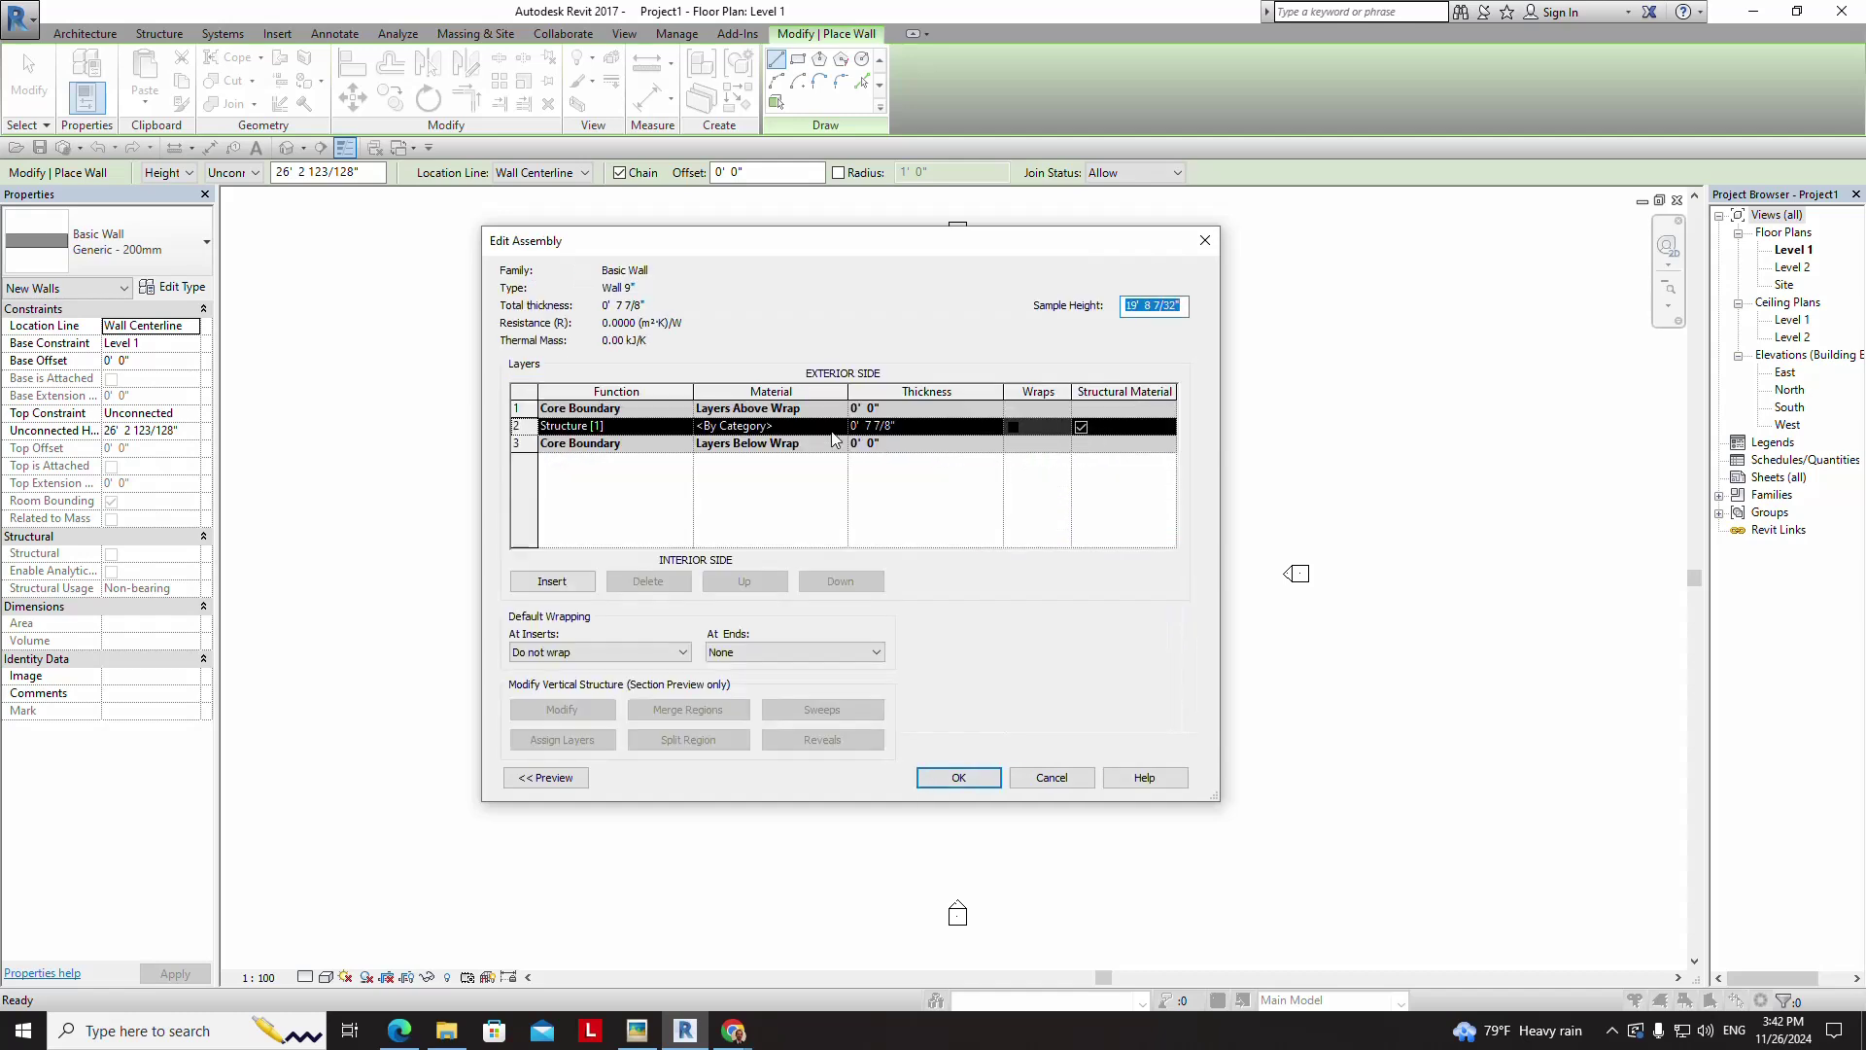
click(920, 430)
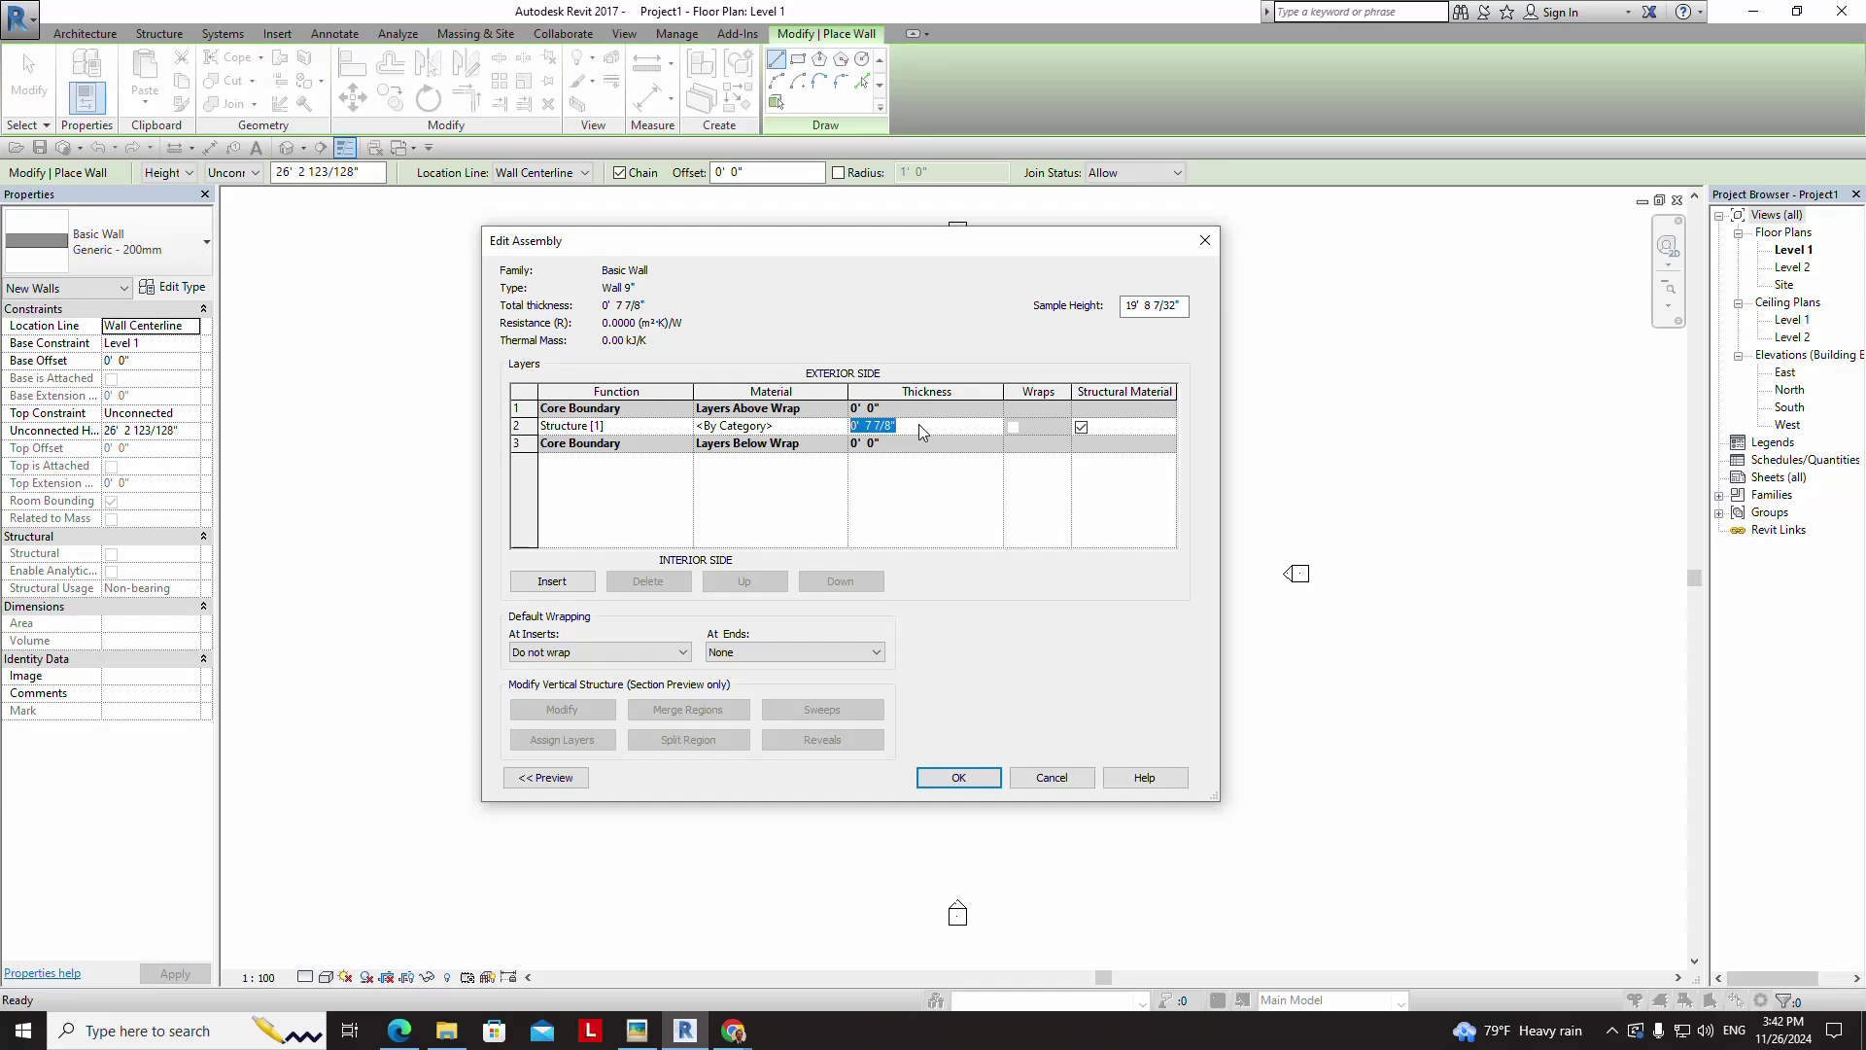
text(0 9)
key(Tab)
click(918, 424)
text(9)
key(ctrl+super+o)
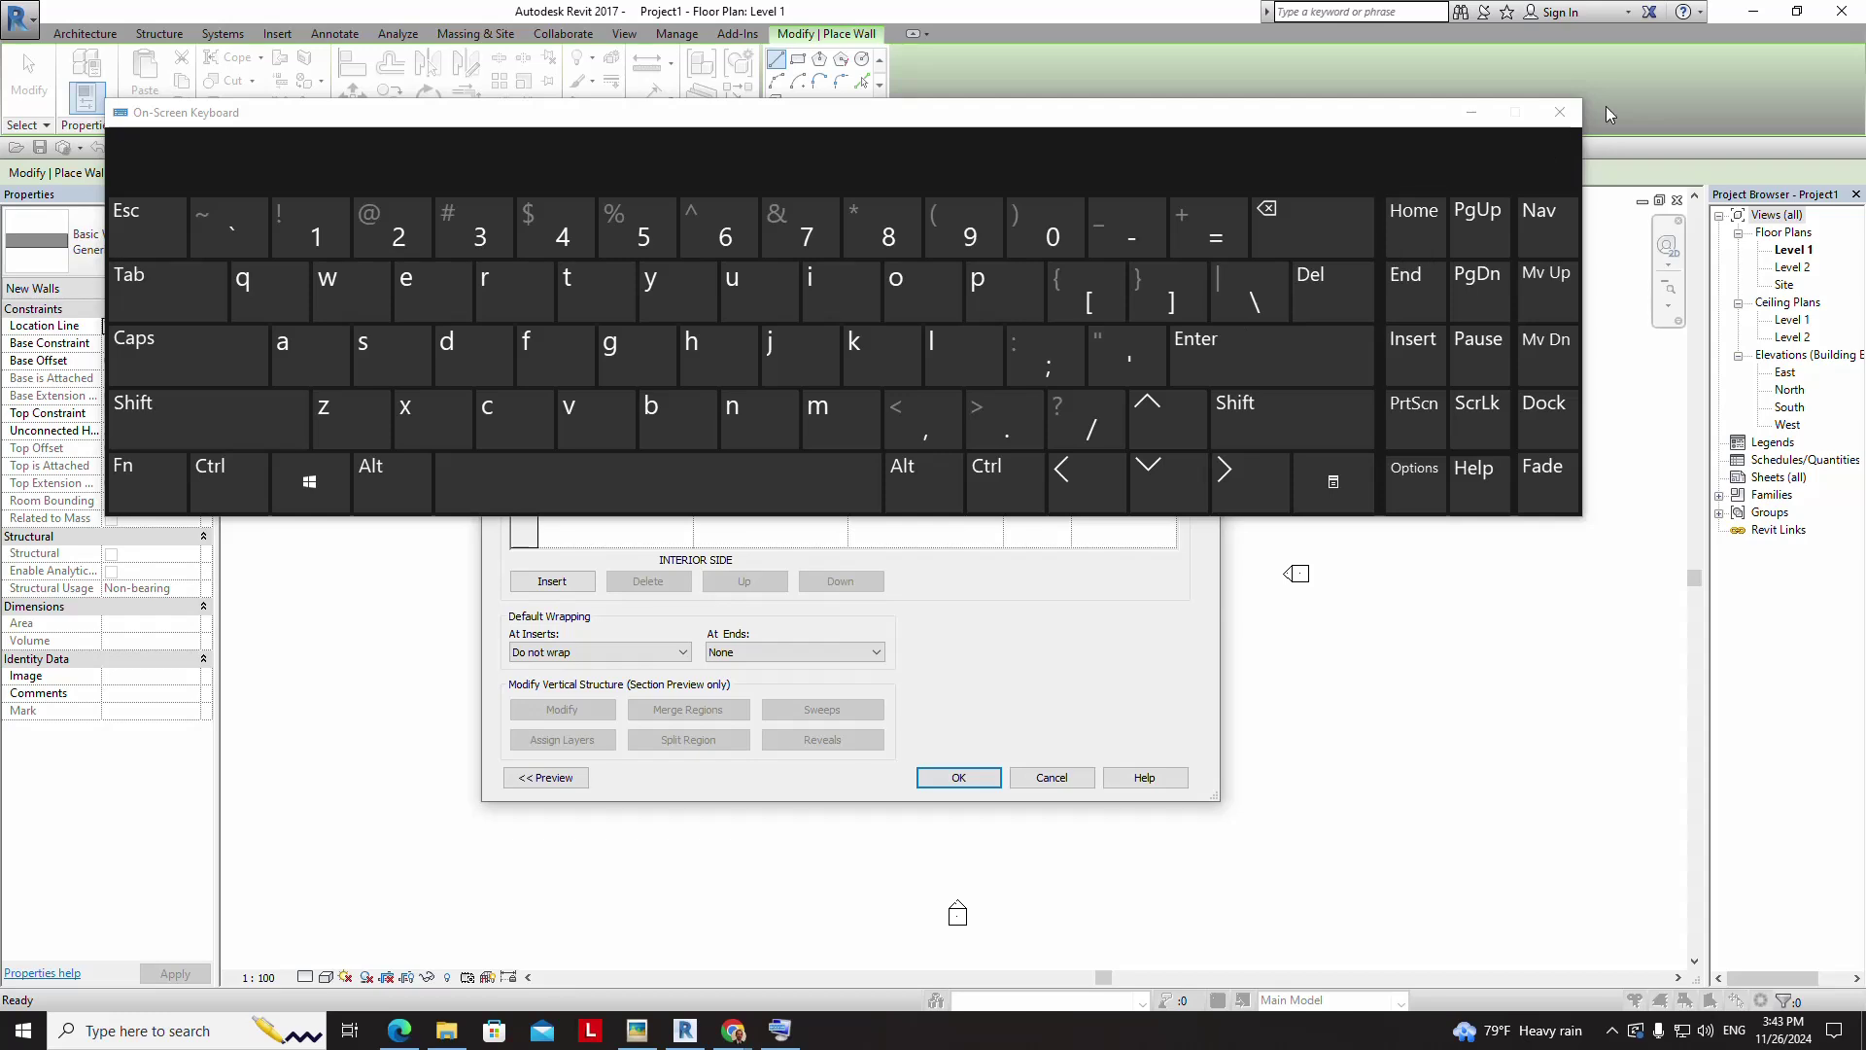
click(1560, 112)
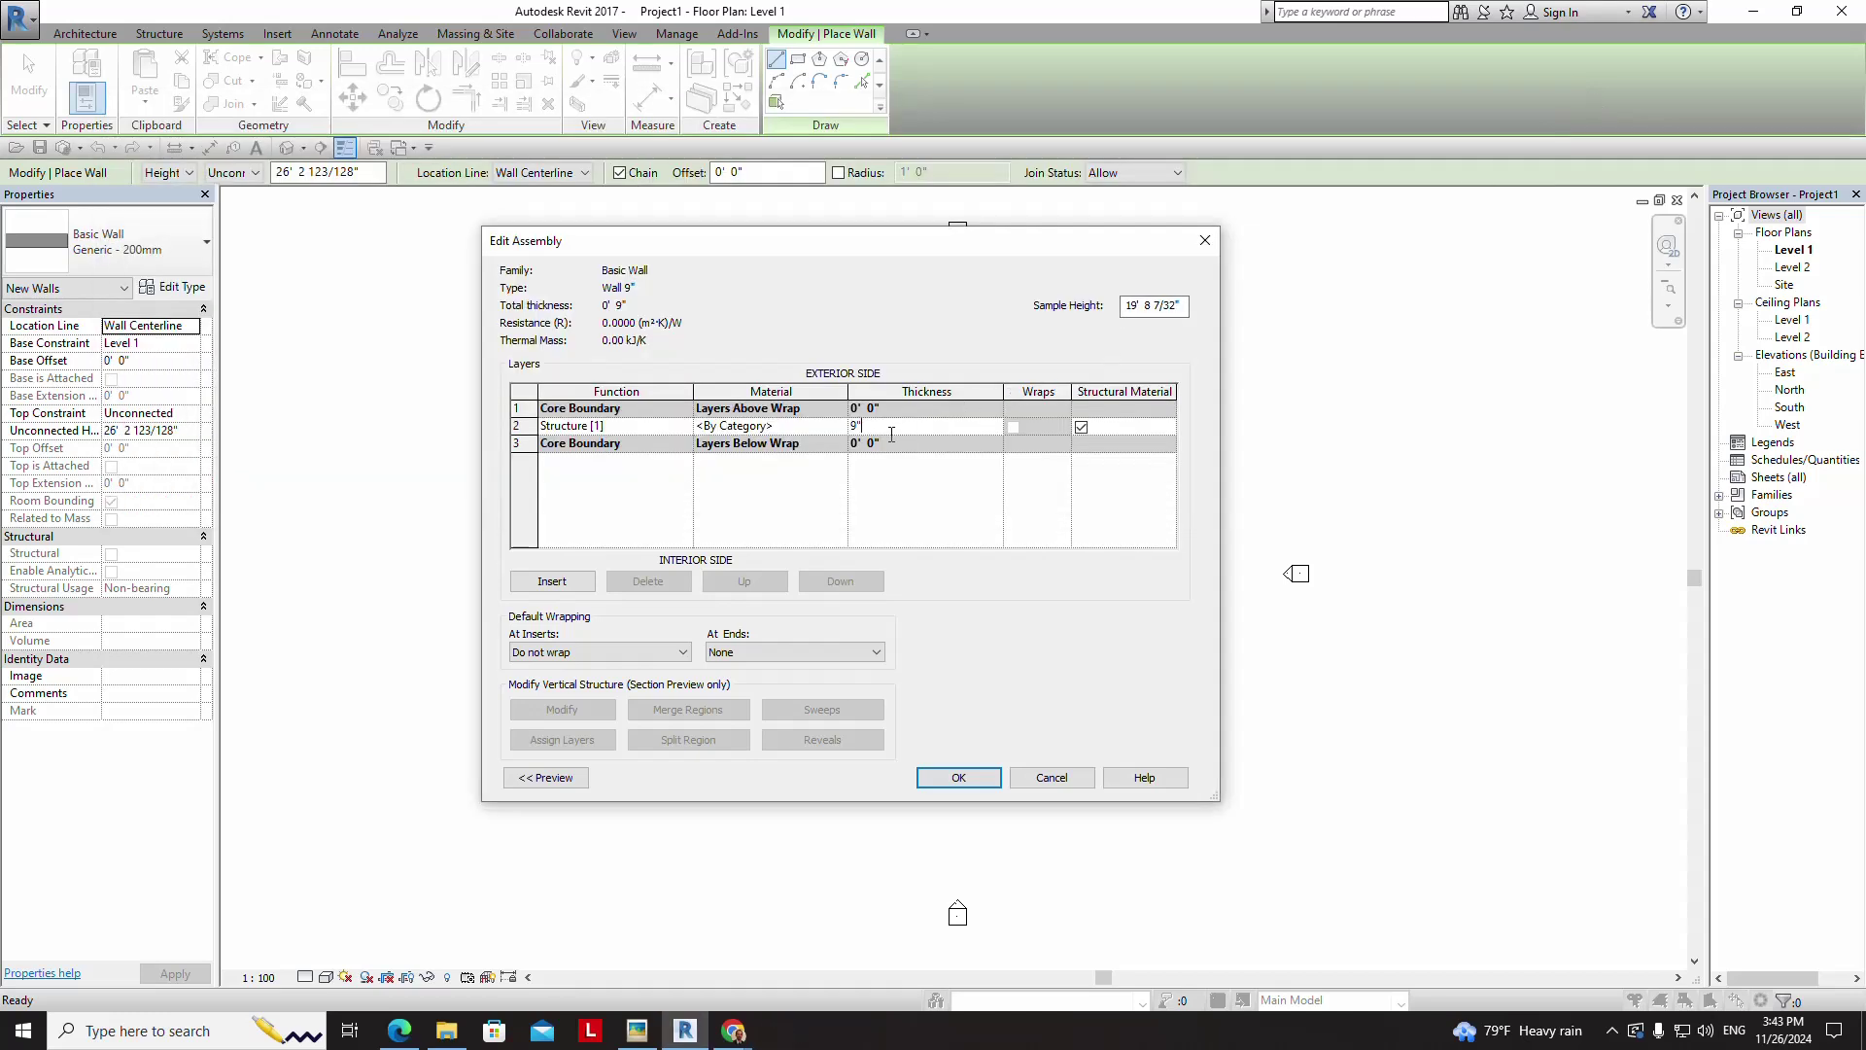
key(Tab)
click(937, 427)
text(9)
click(886, 432)
key(Tab)
click(947, 777)
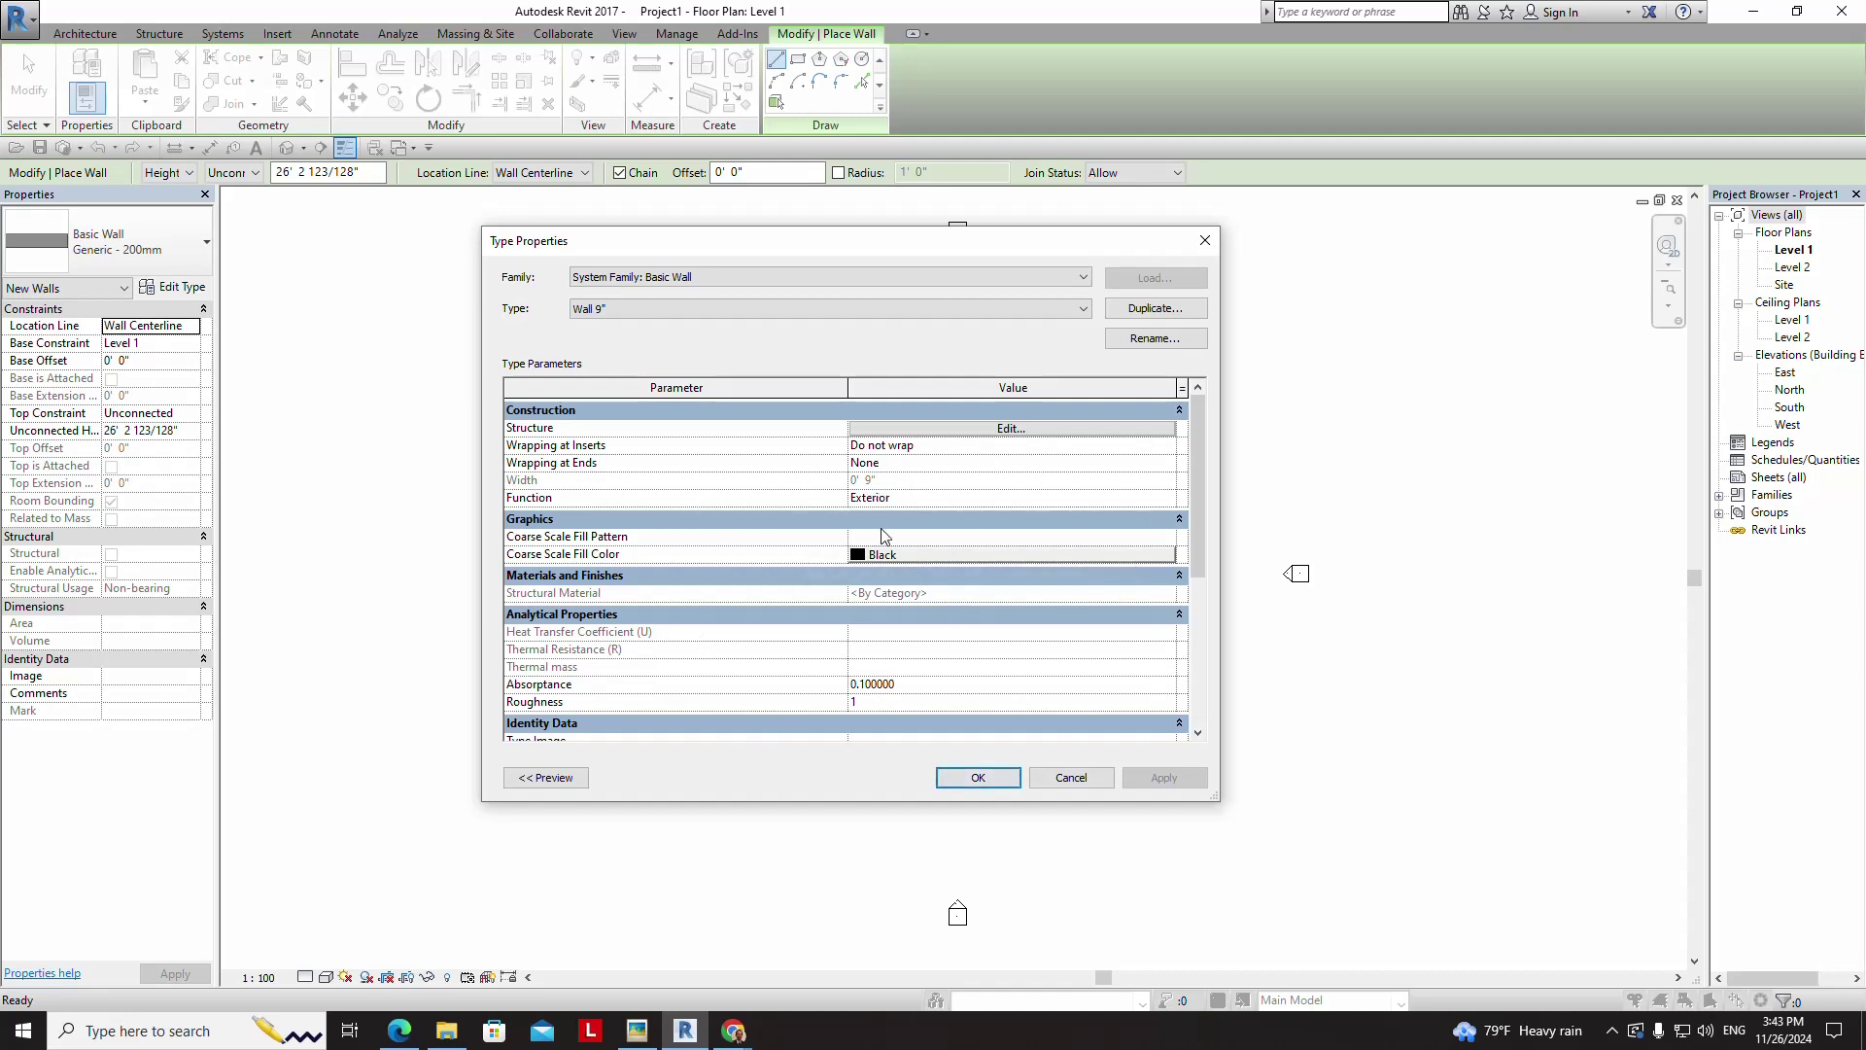
- Accept the type properties of the Wall 9" type and look through the available wall types for it
click(974, 777)
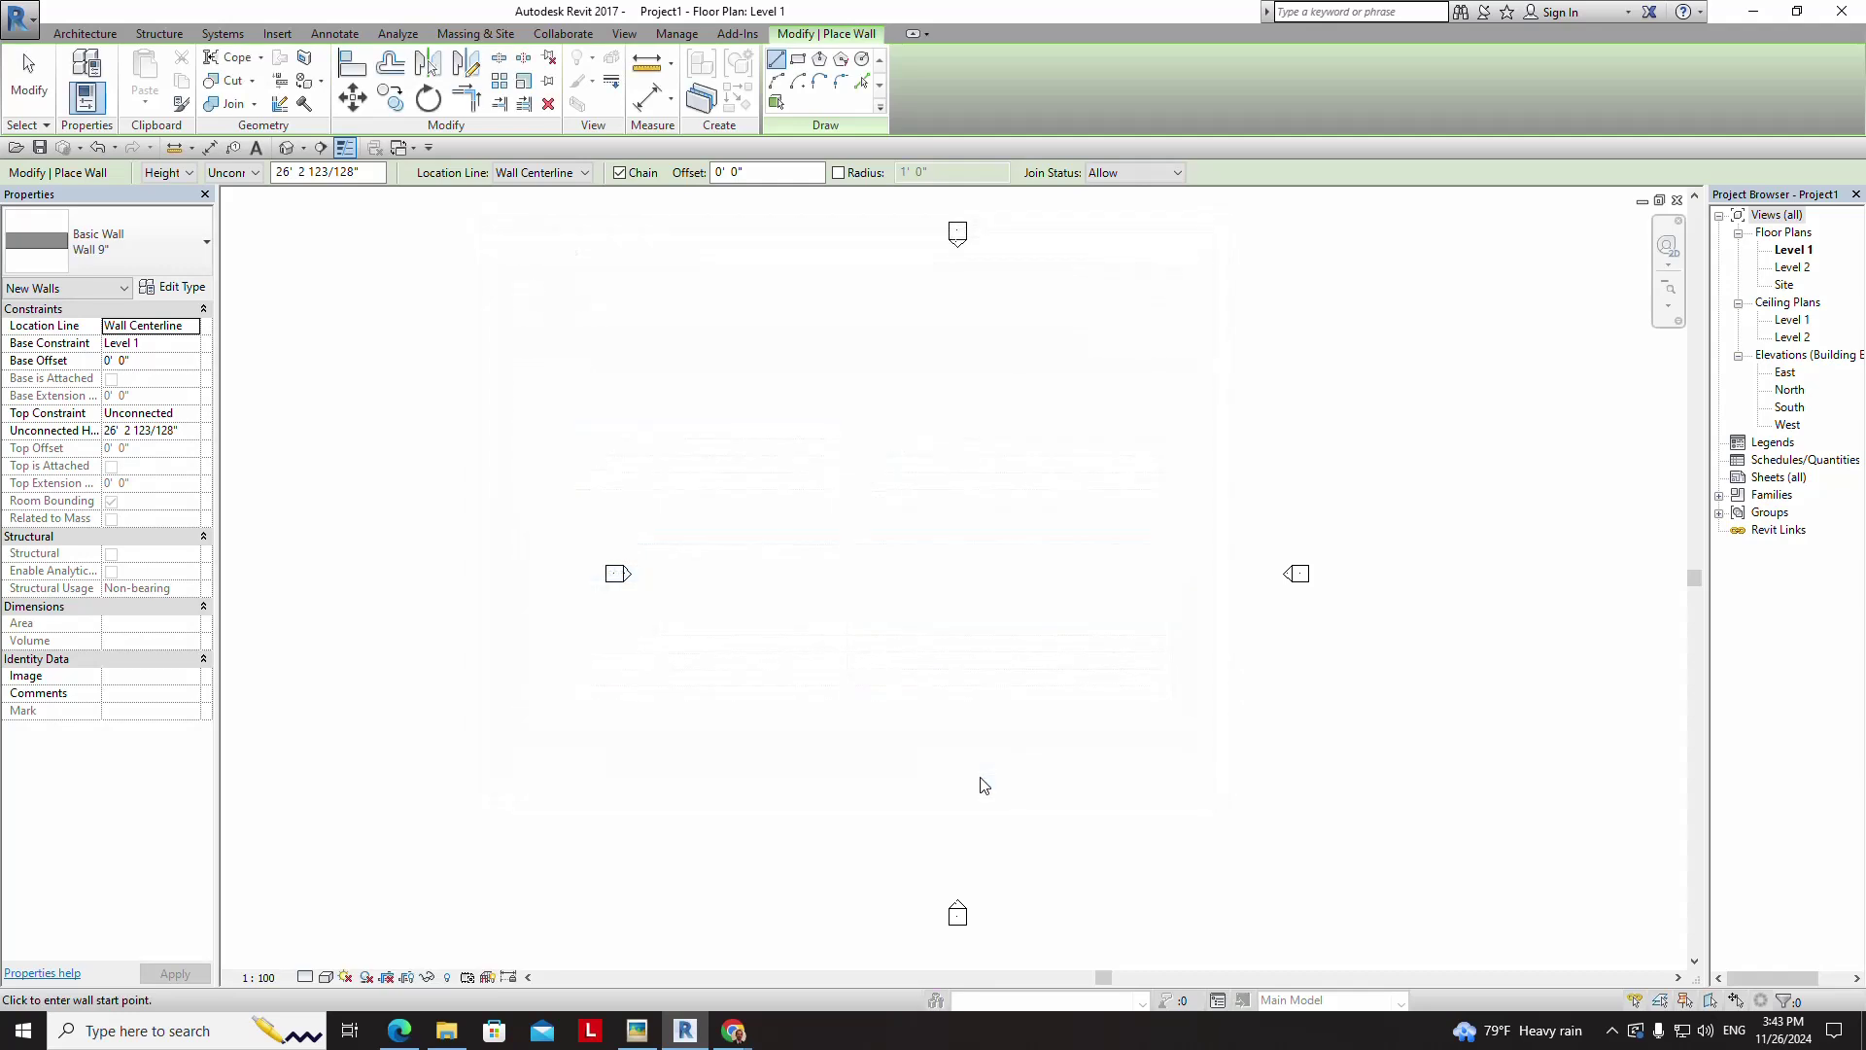
click(194, 247)
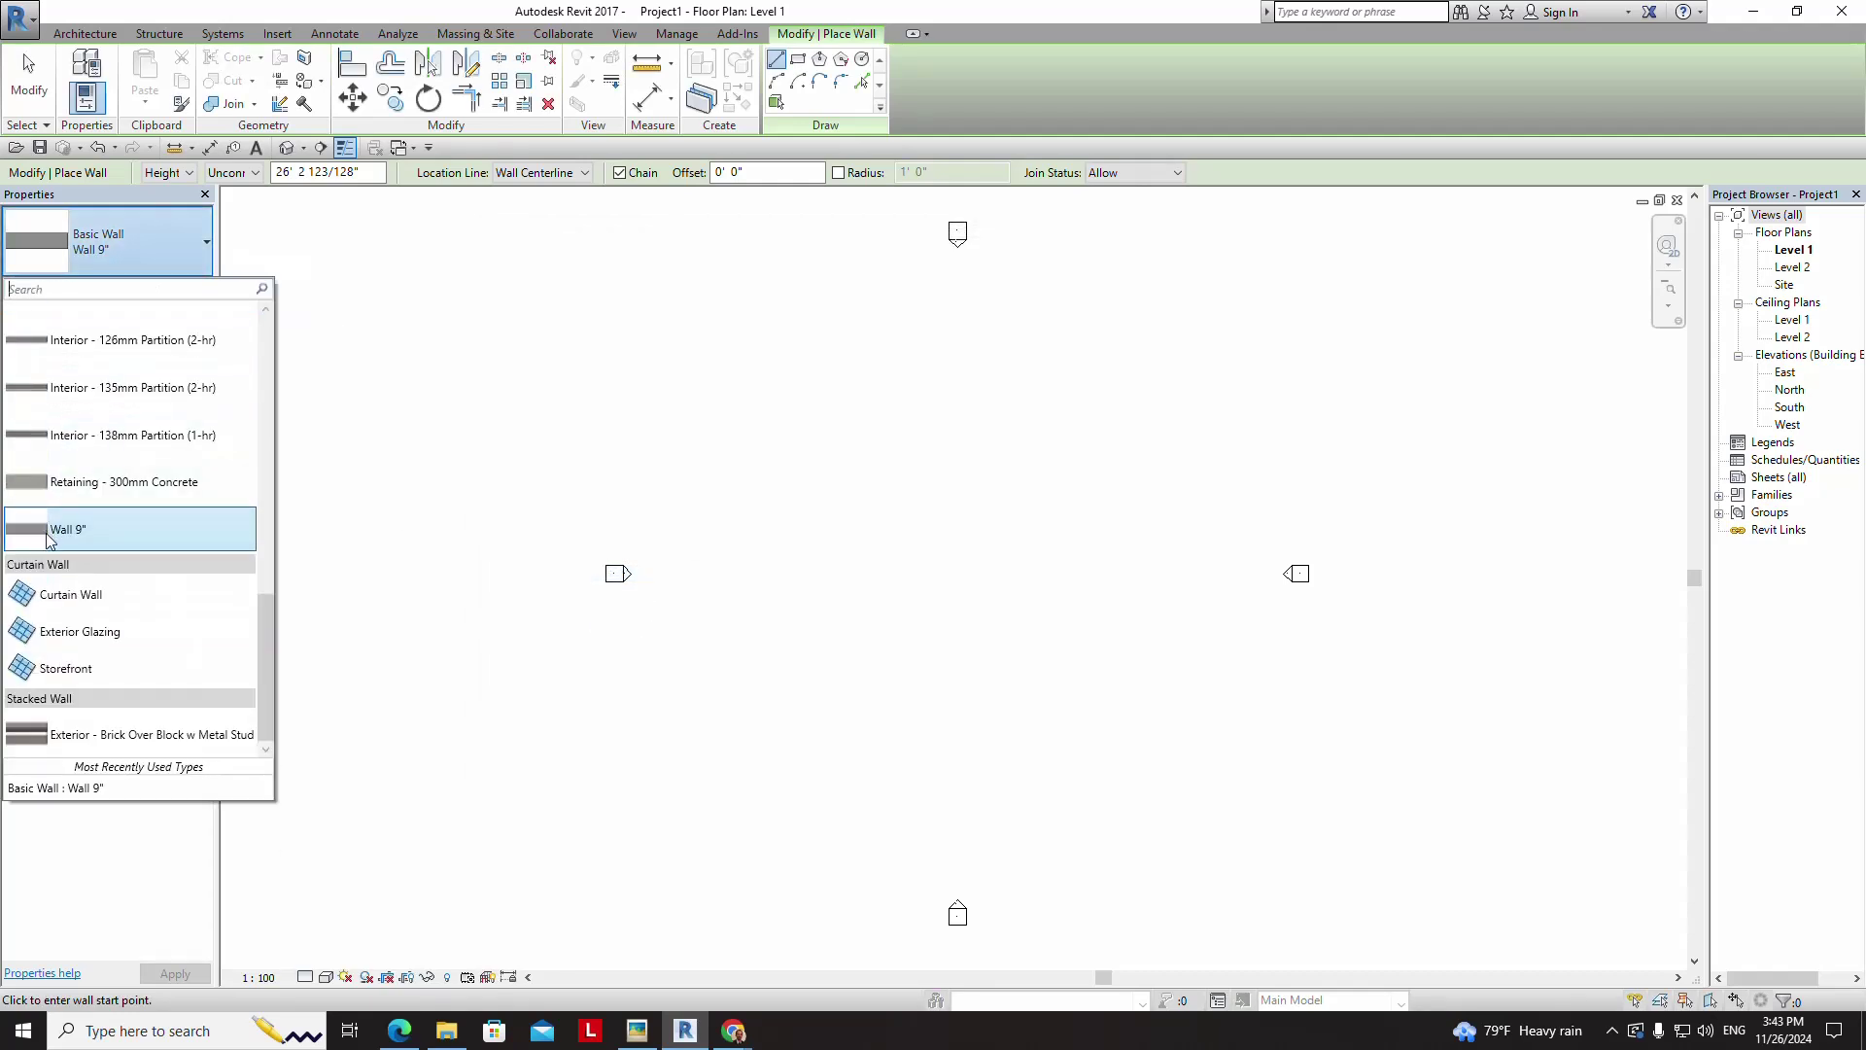
scroll(58, 496, up, 3)
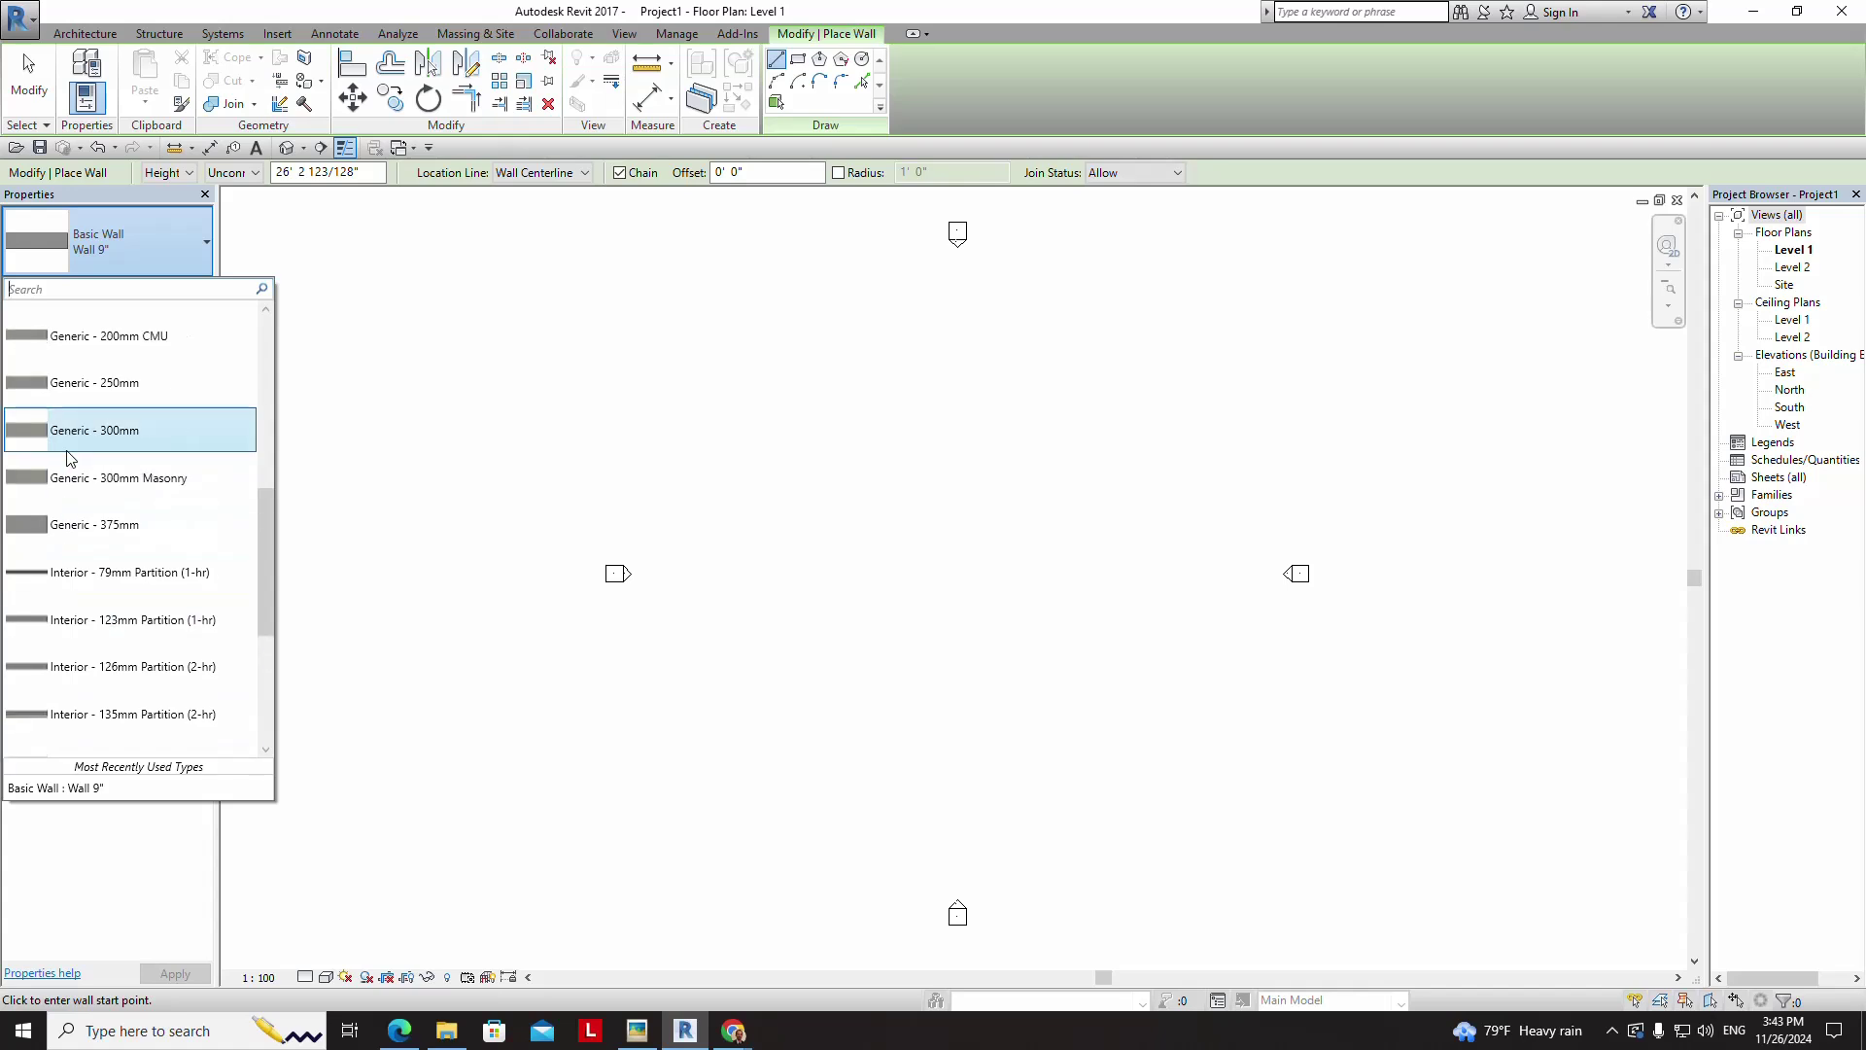
scroll(68, 452, up, 2)
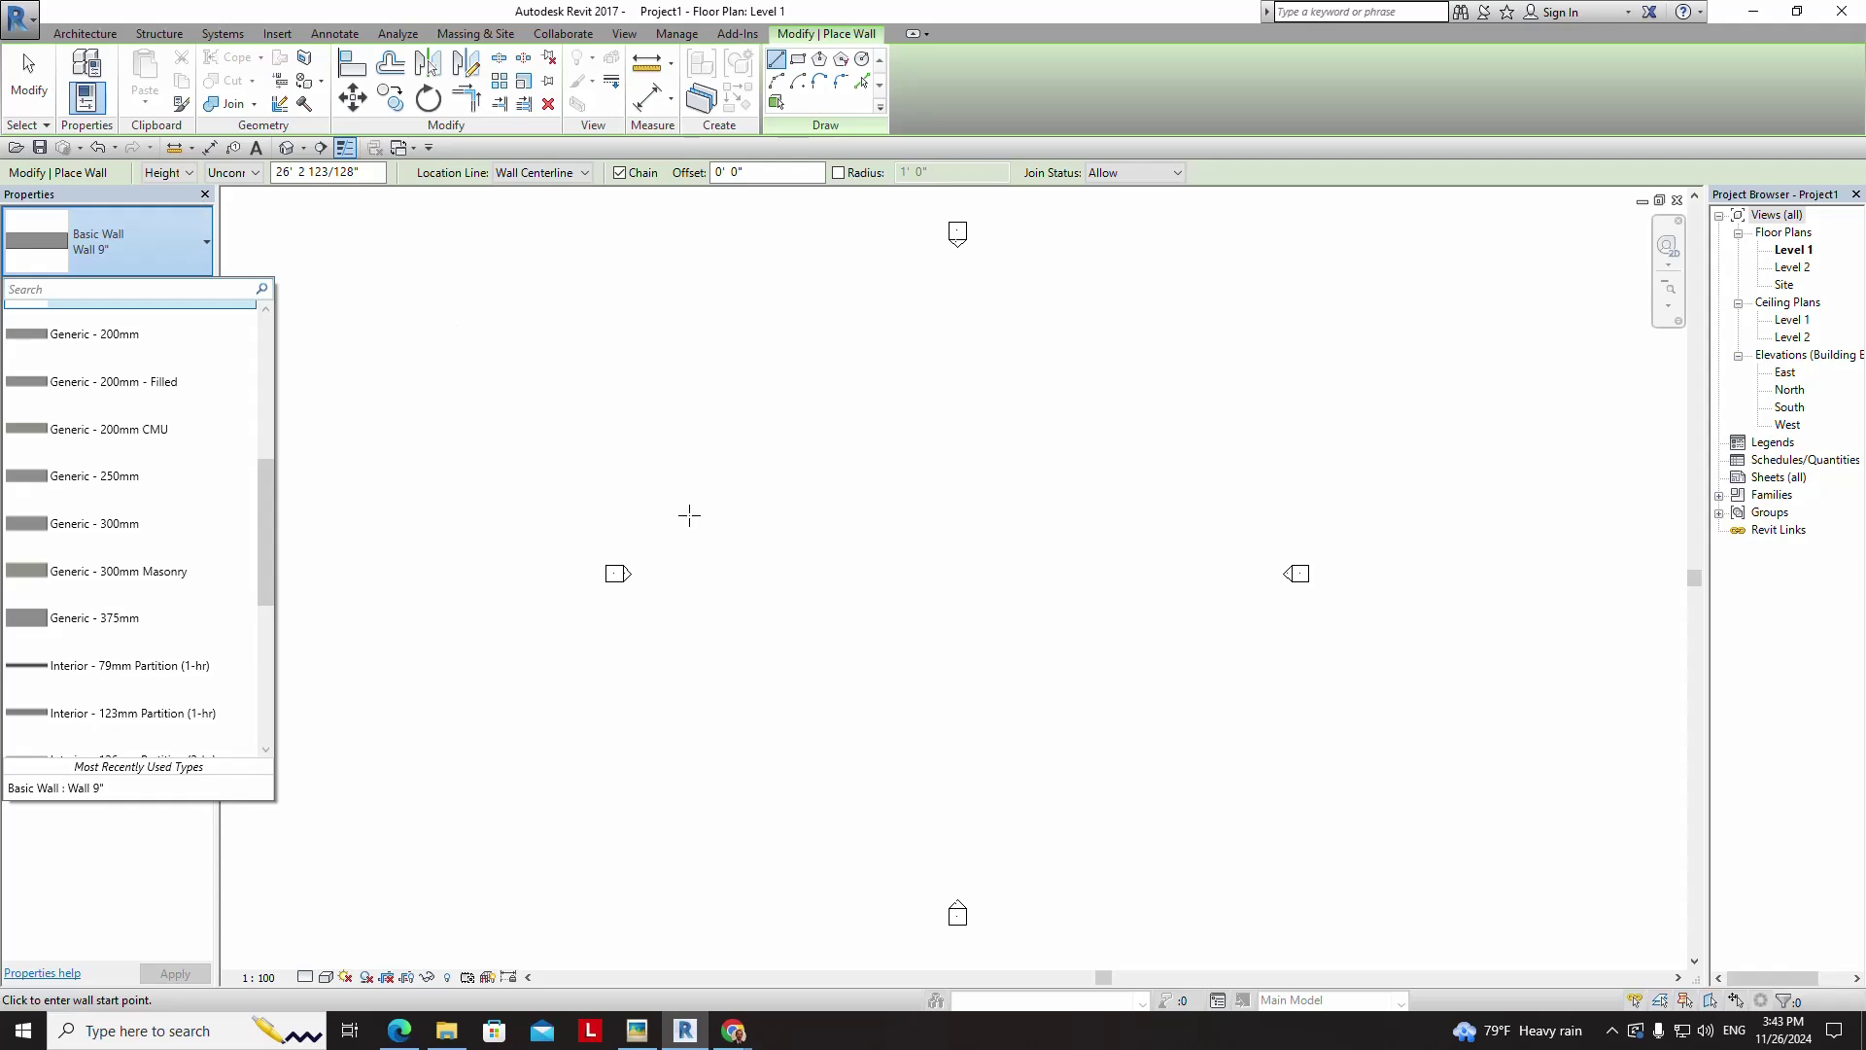
- Draw a chain of seven perpendicular Wall 9" walls in a stepped outline, from a 33' vertical wall to a 30' vertical wall, and end the chain
click(730, 552)
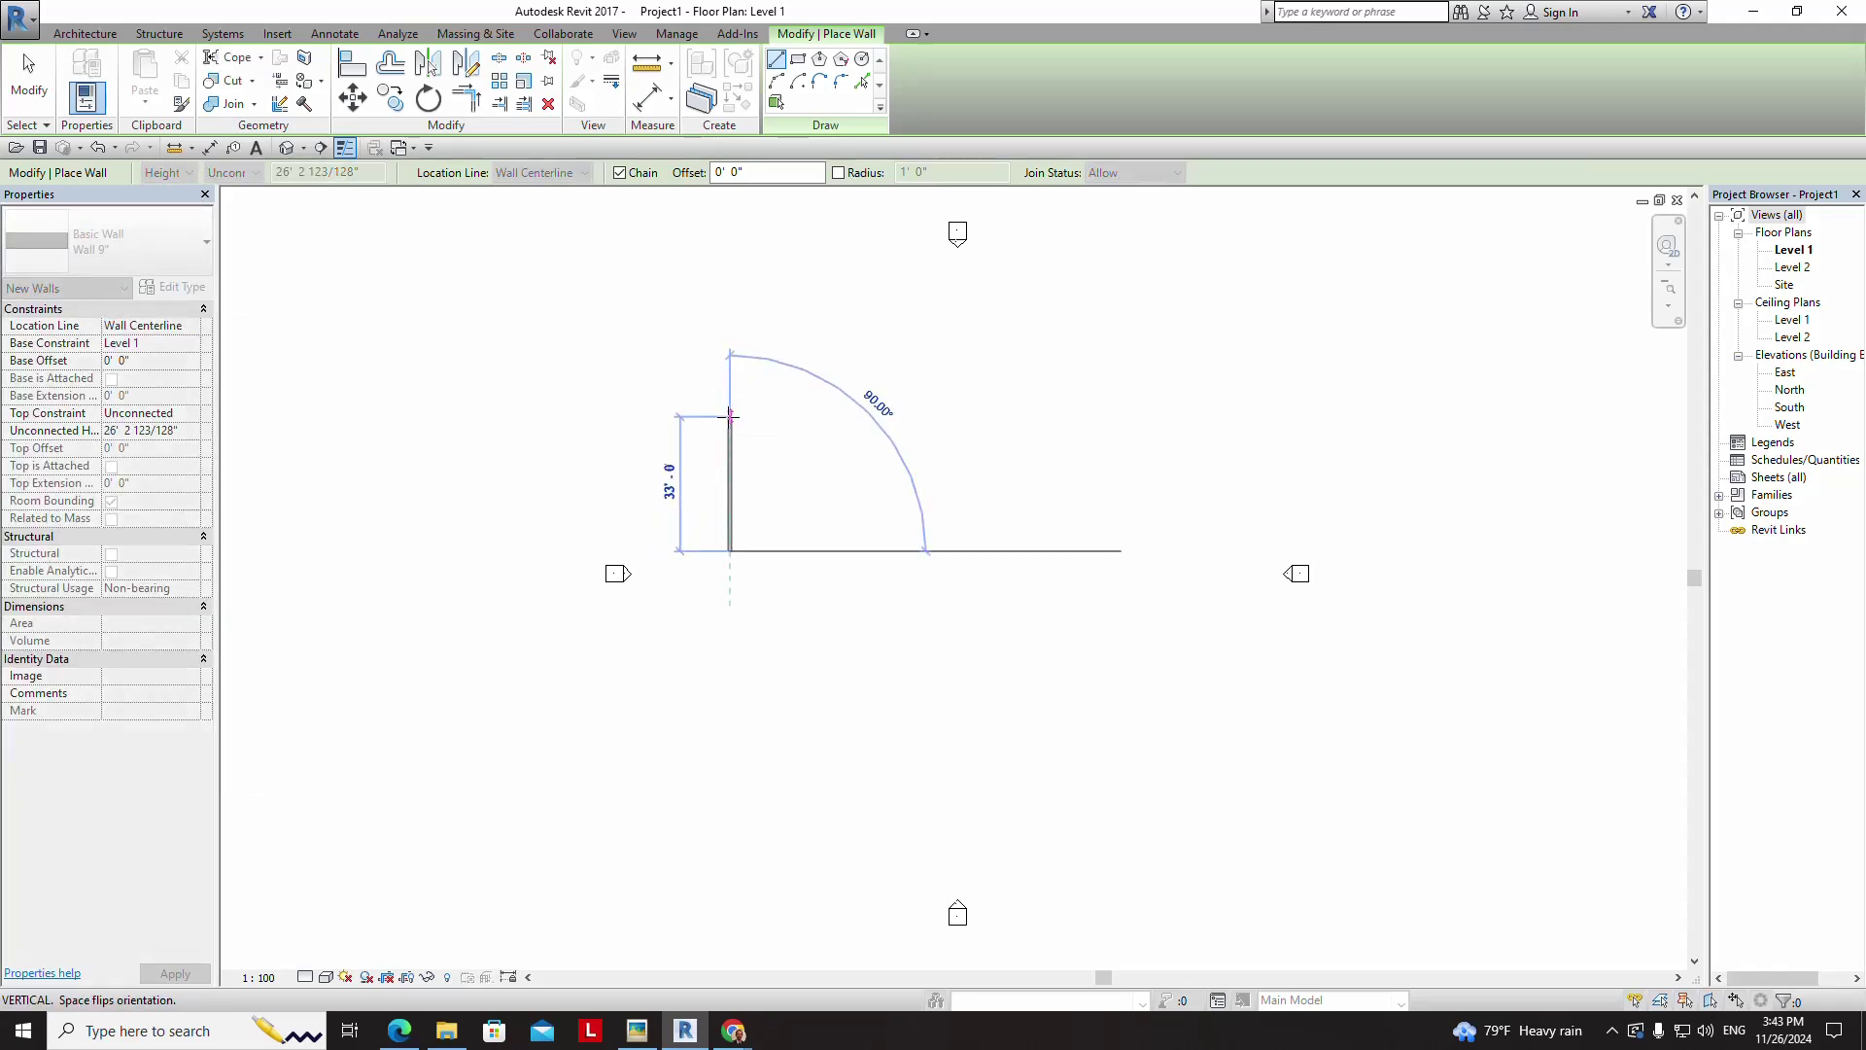
click(730, 416)
click(798, 416)
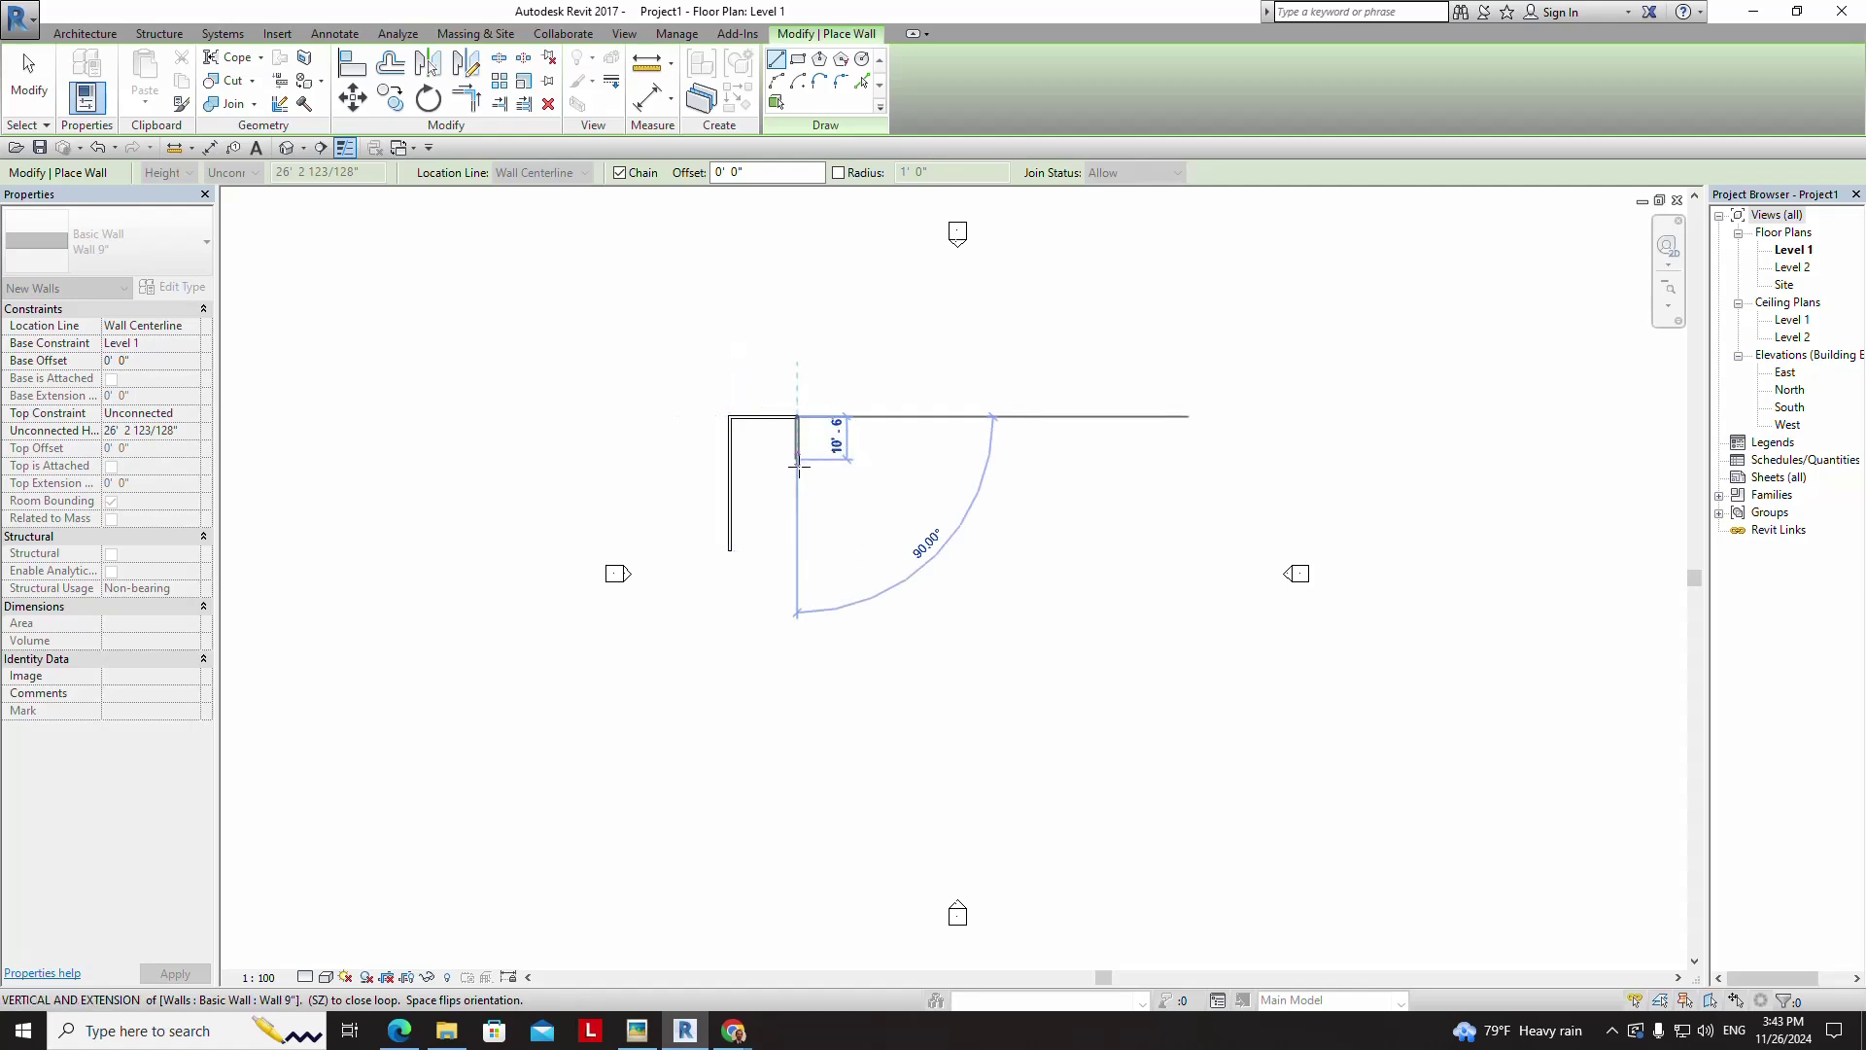
click(798, 480)
click(864, 479)
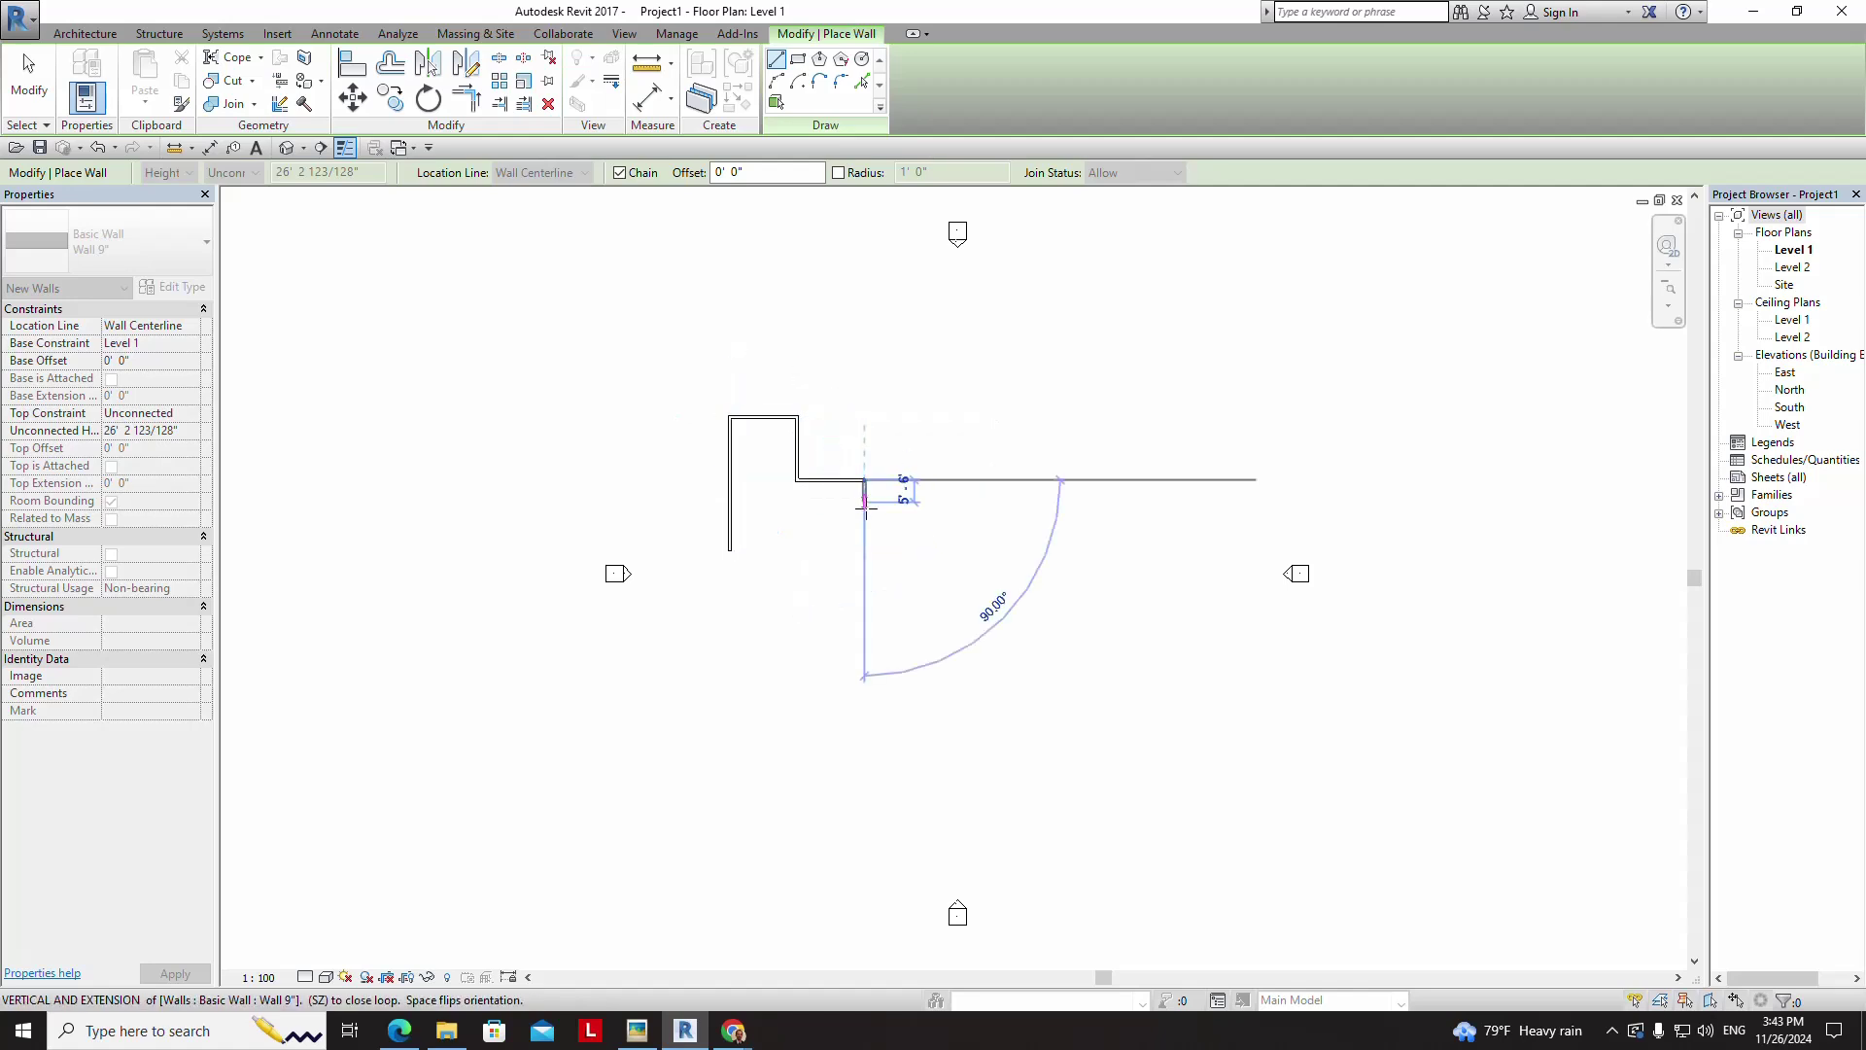
click(864, 529)
click(922, 529)
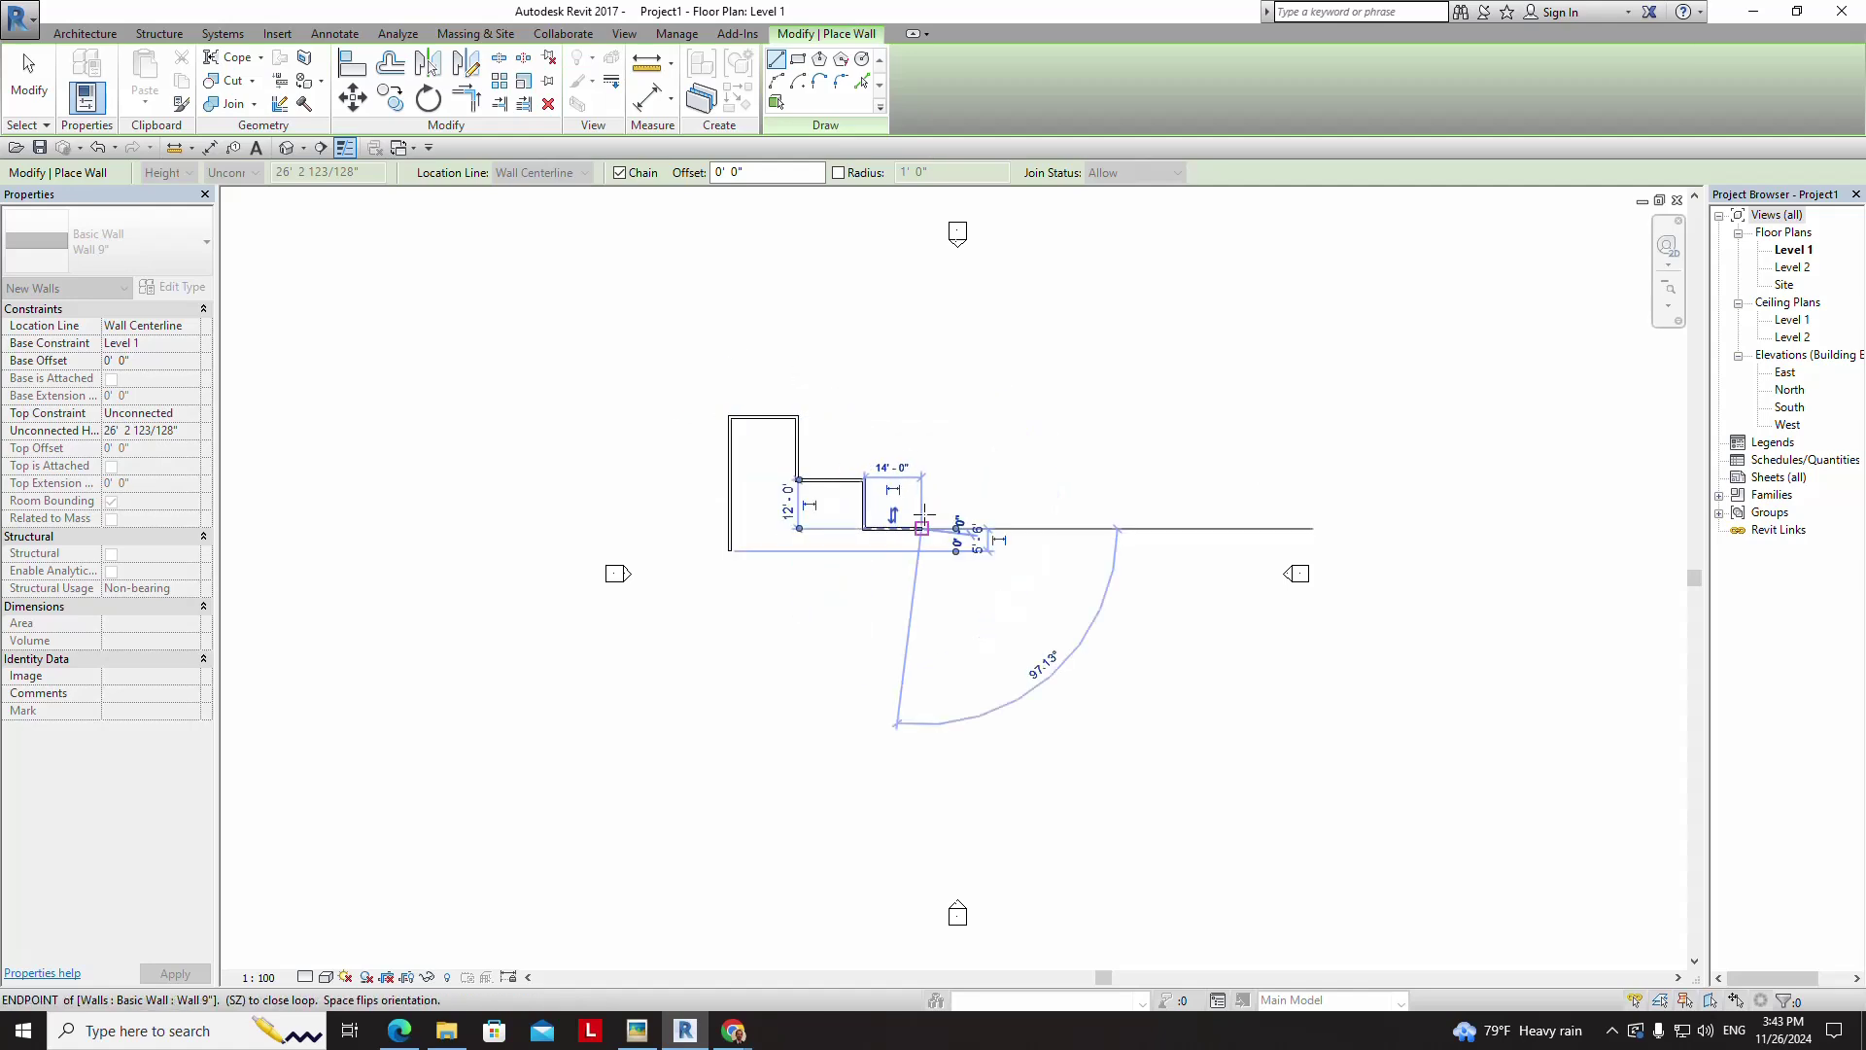
click(922, 406)
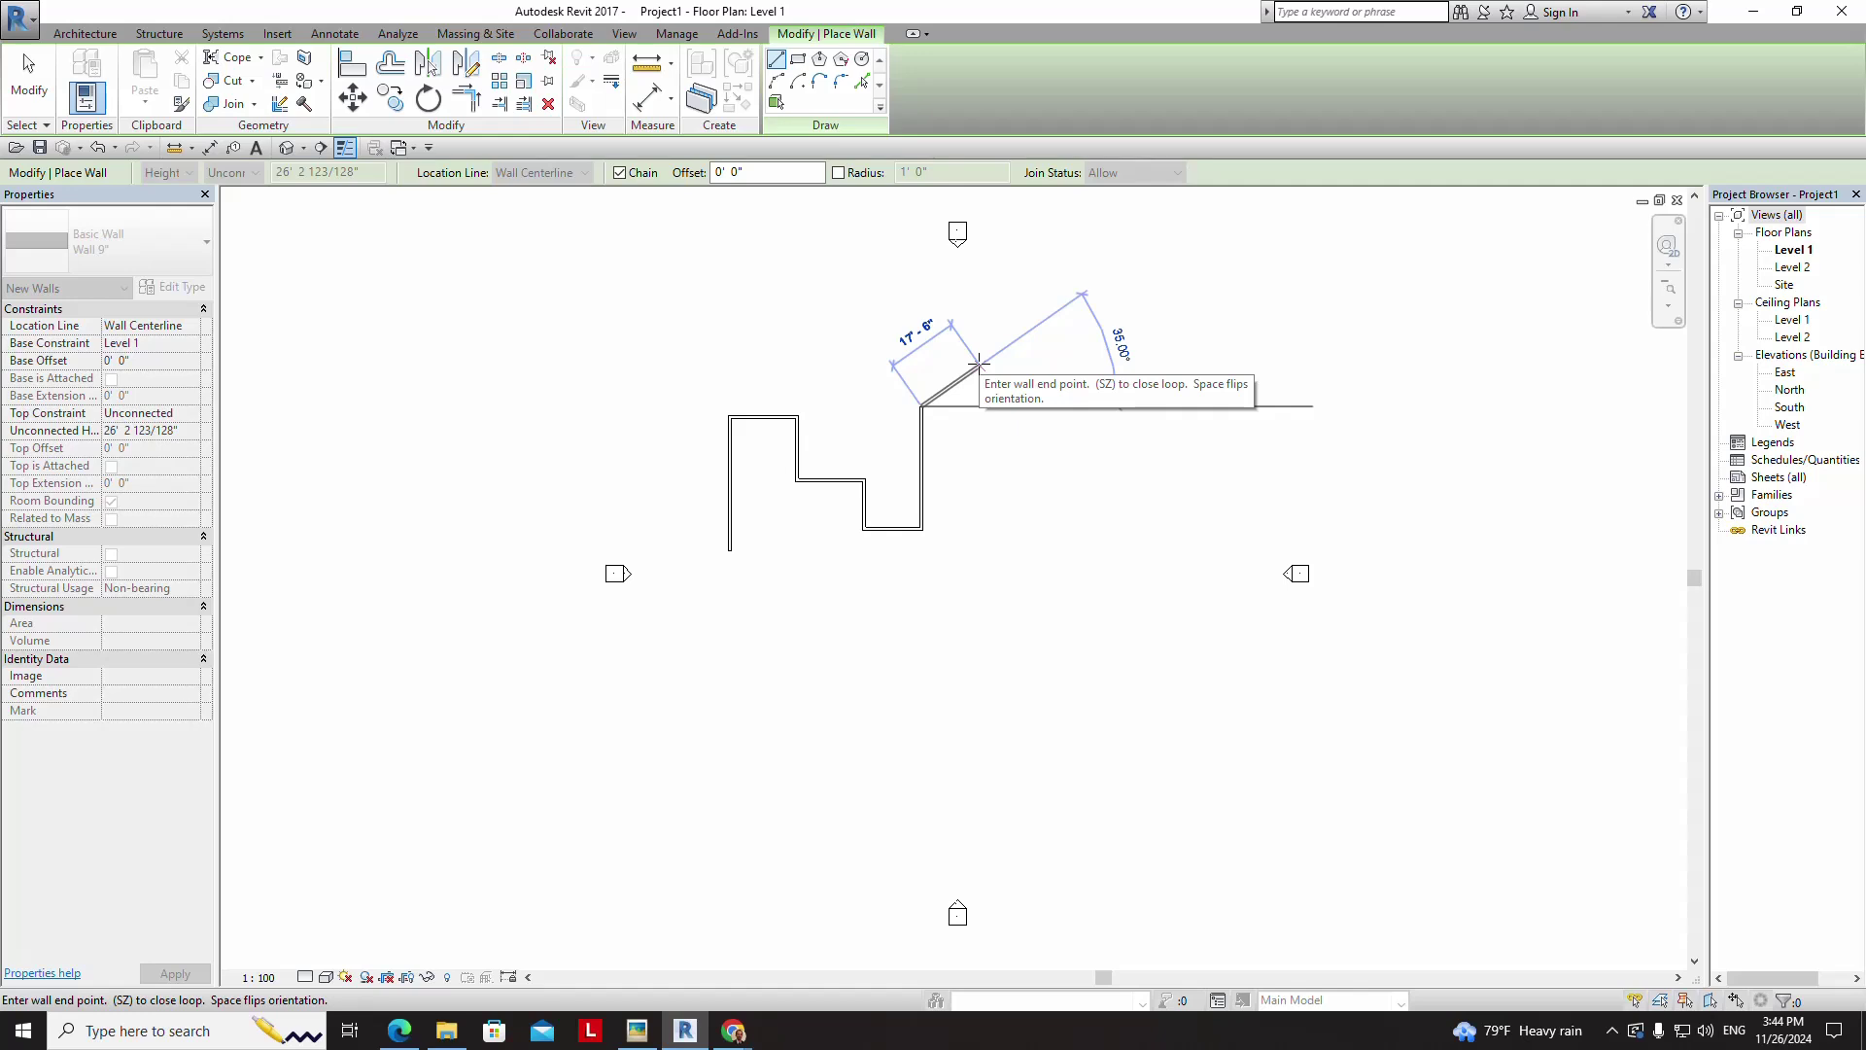
key(ctrl+super+o)
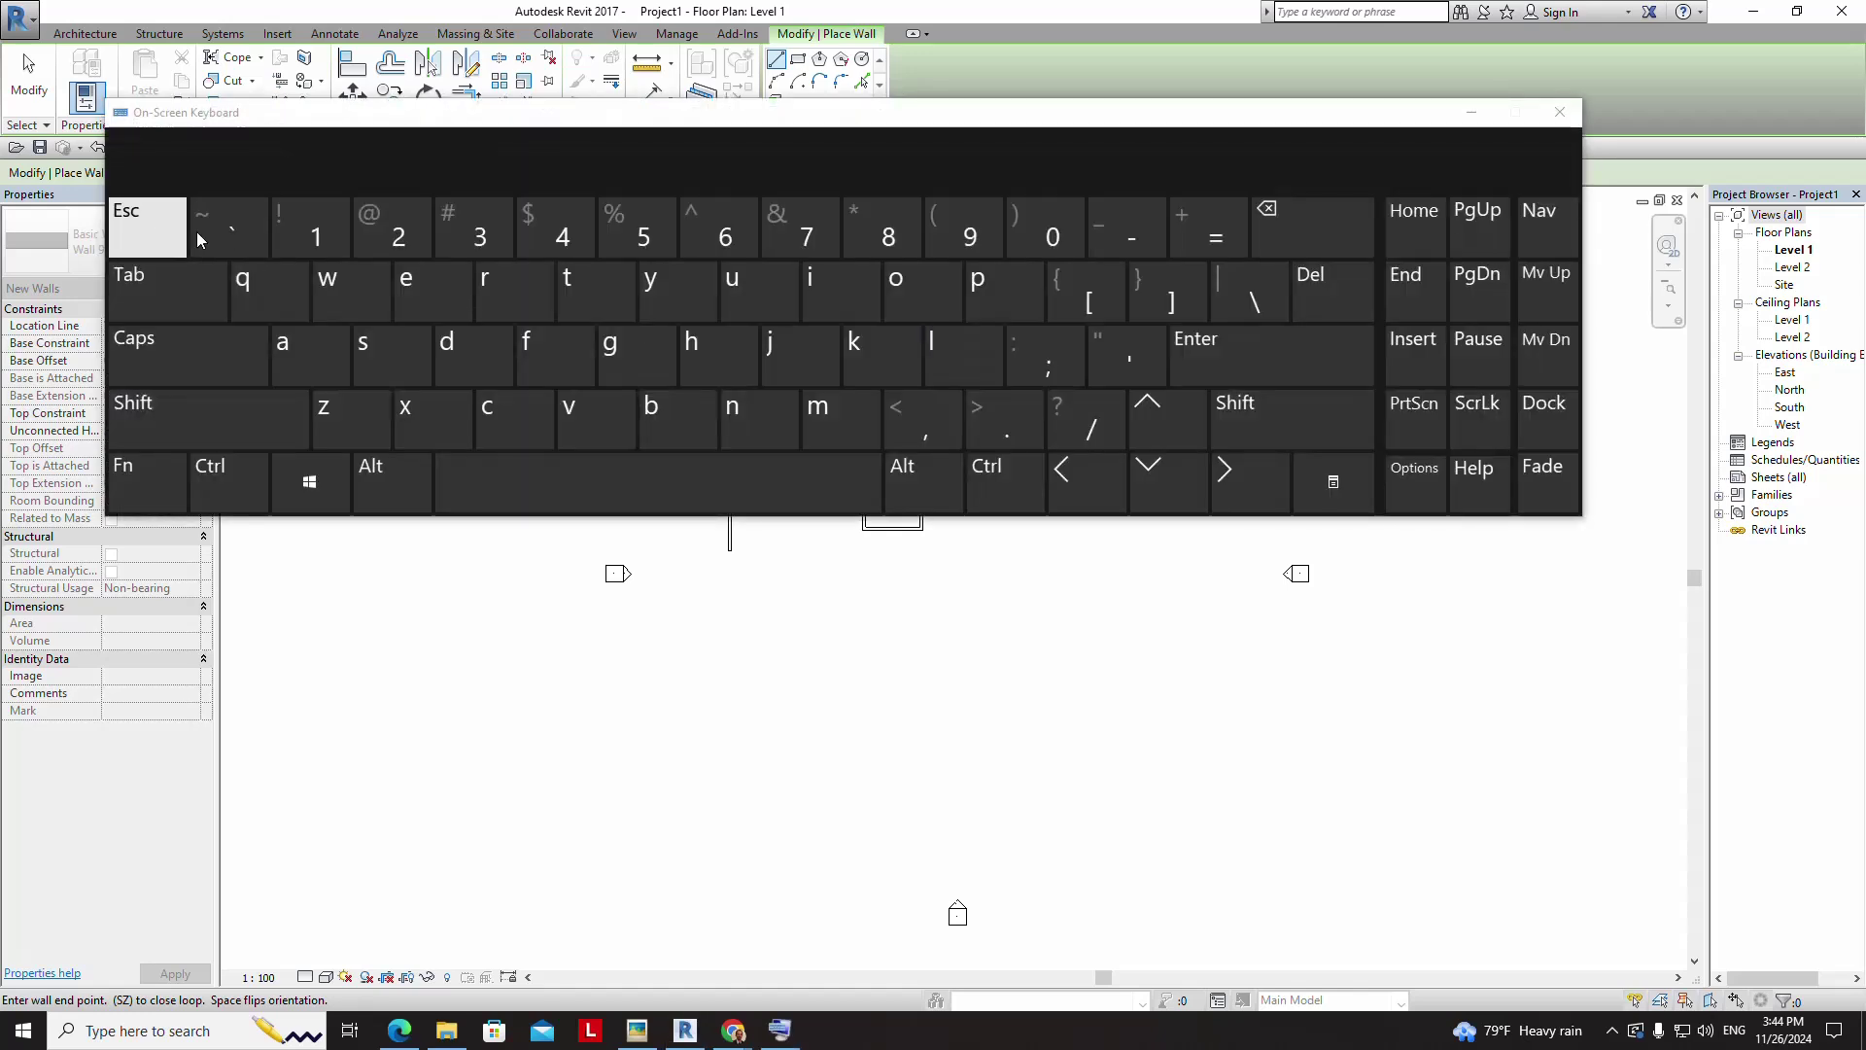
click(1560, 112)
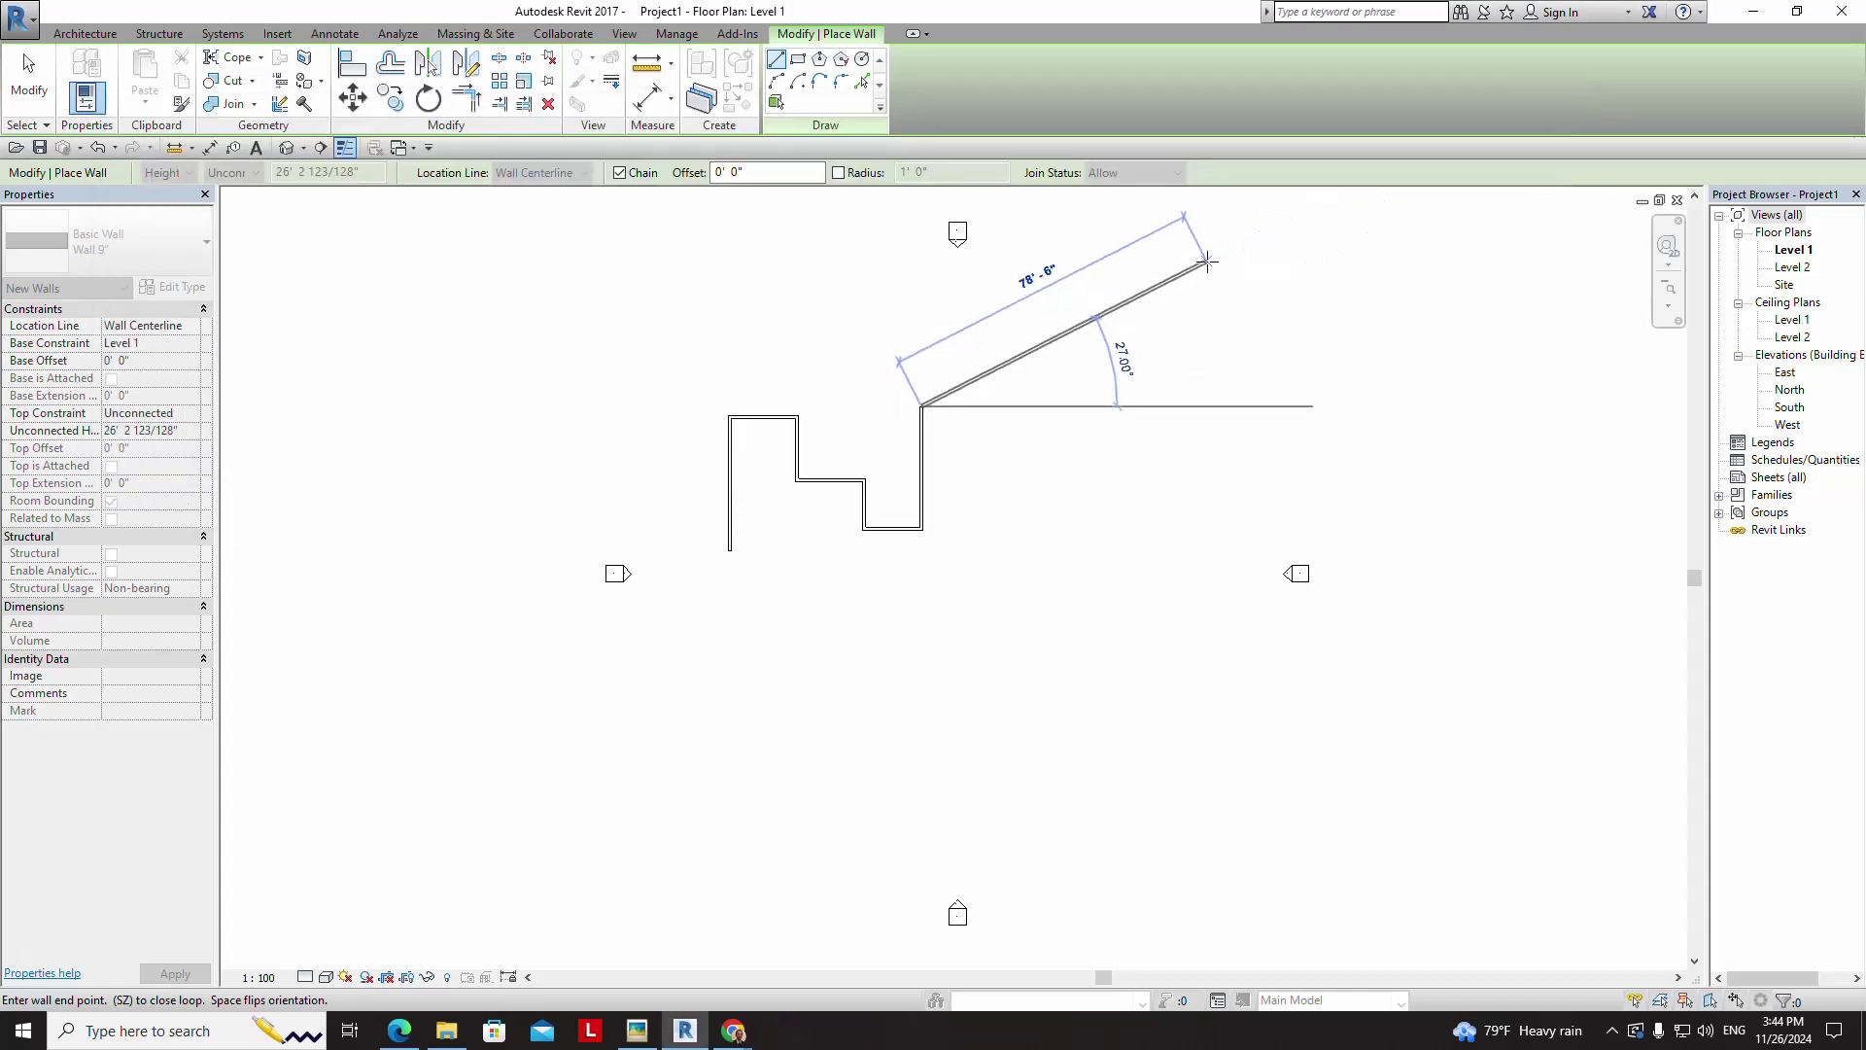
key(Escape)
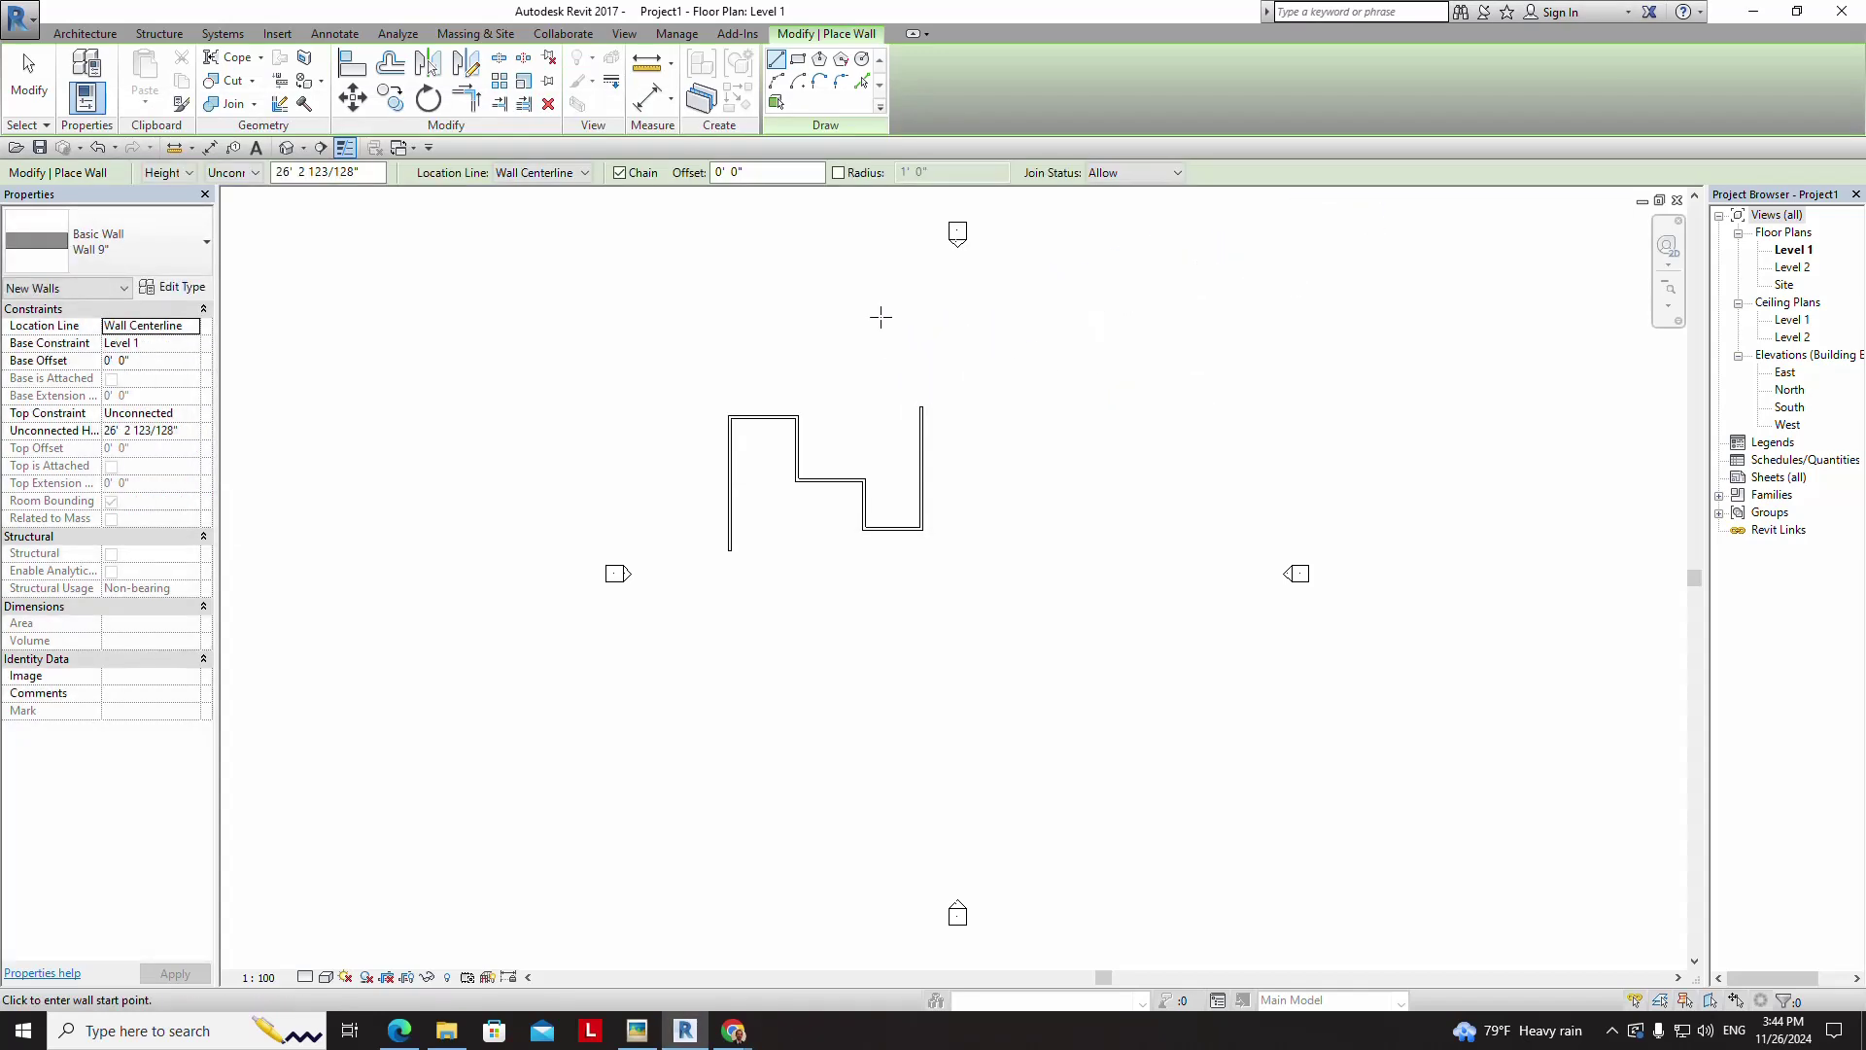
- Add a sloped and a vertical wall from the leftmost wall's lower end, plus a short vertical wall up from its upper end, and finish wall placement
click(731, 548)
click(796, 539)
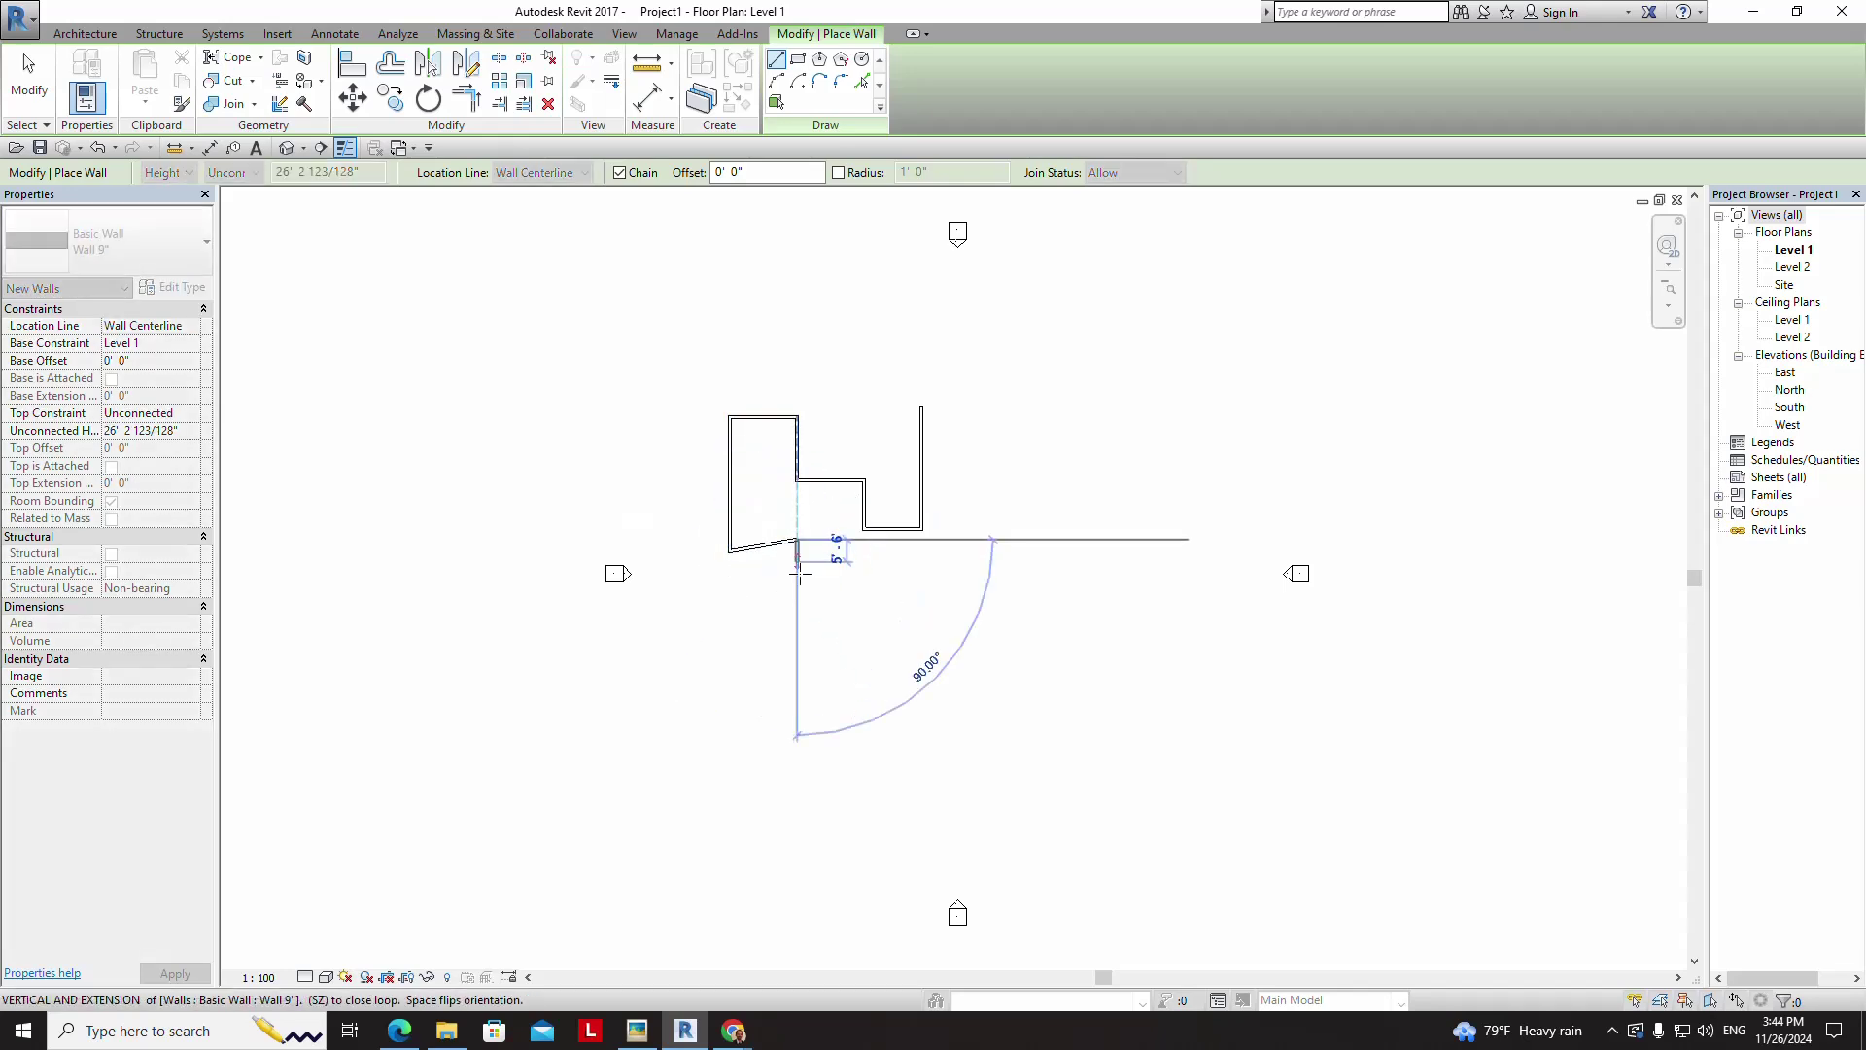
click(797, 605)
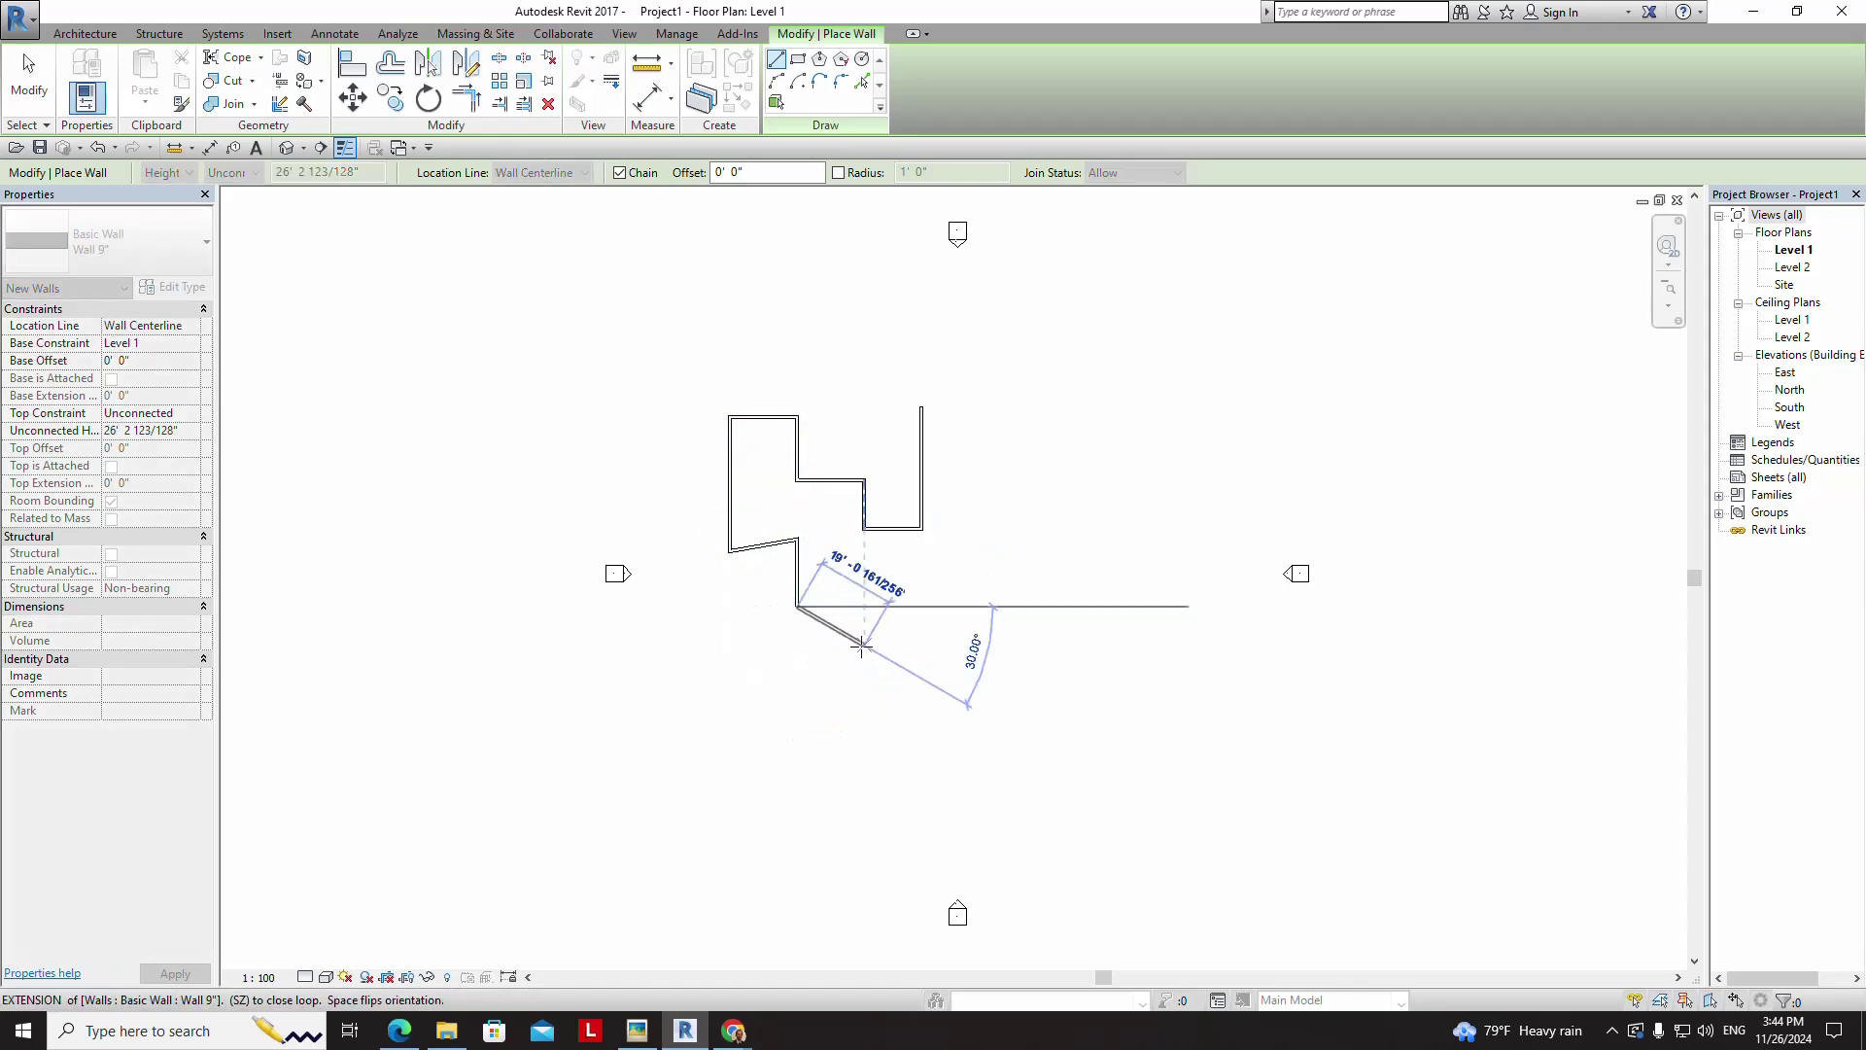
key(Escape)
click(729, 416)
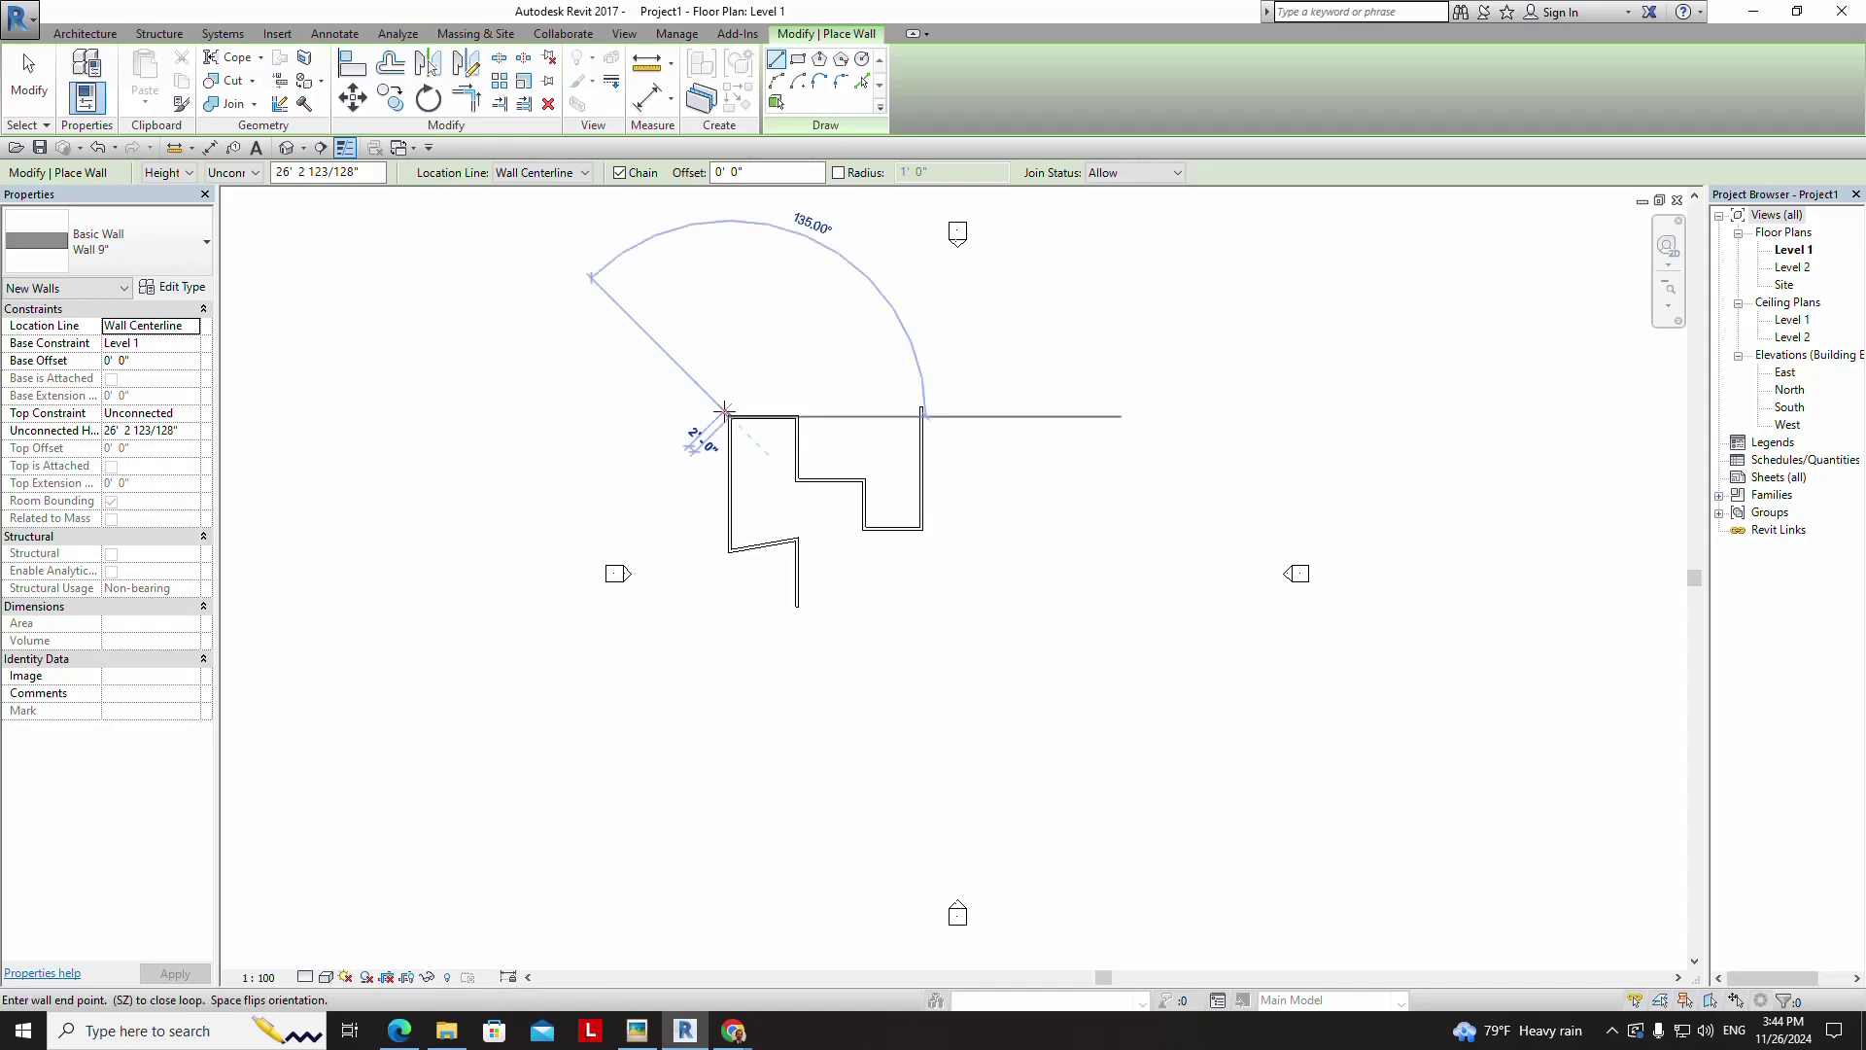
click(729, 361)
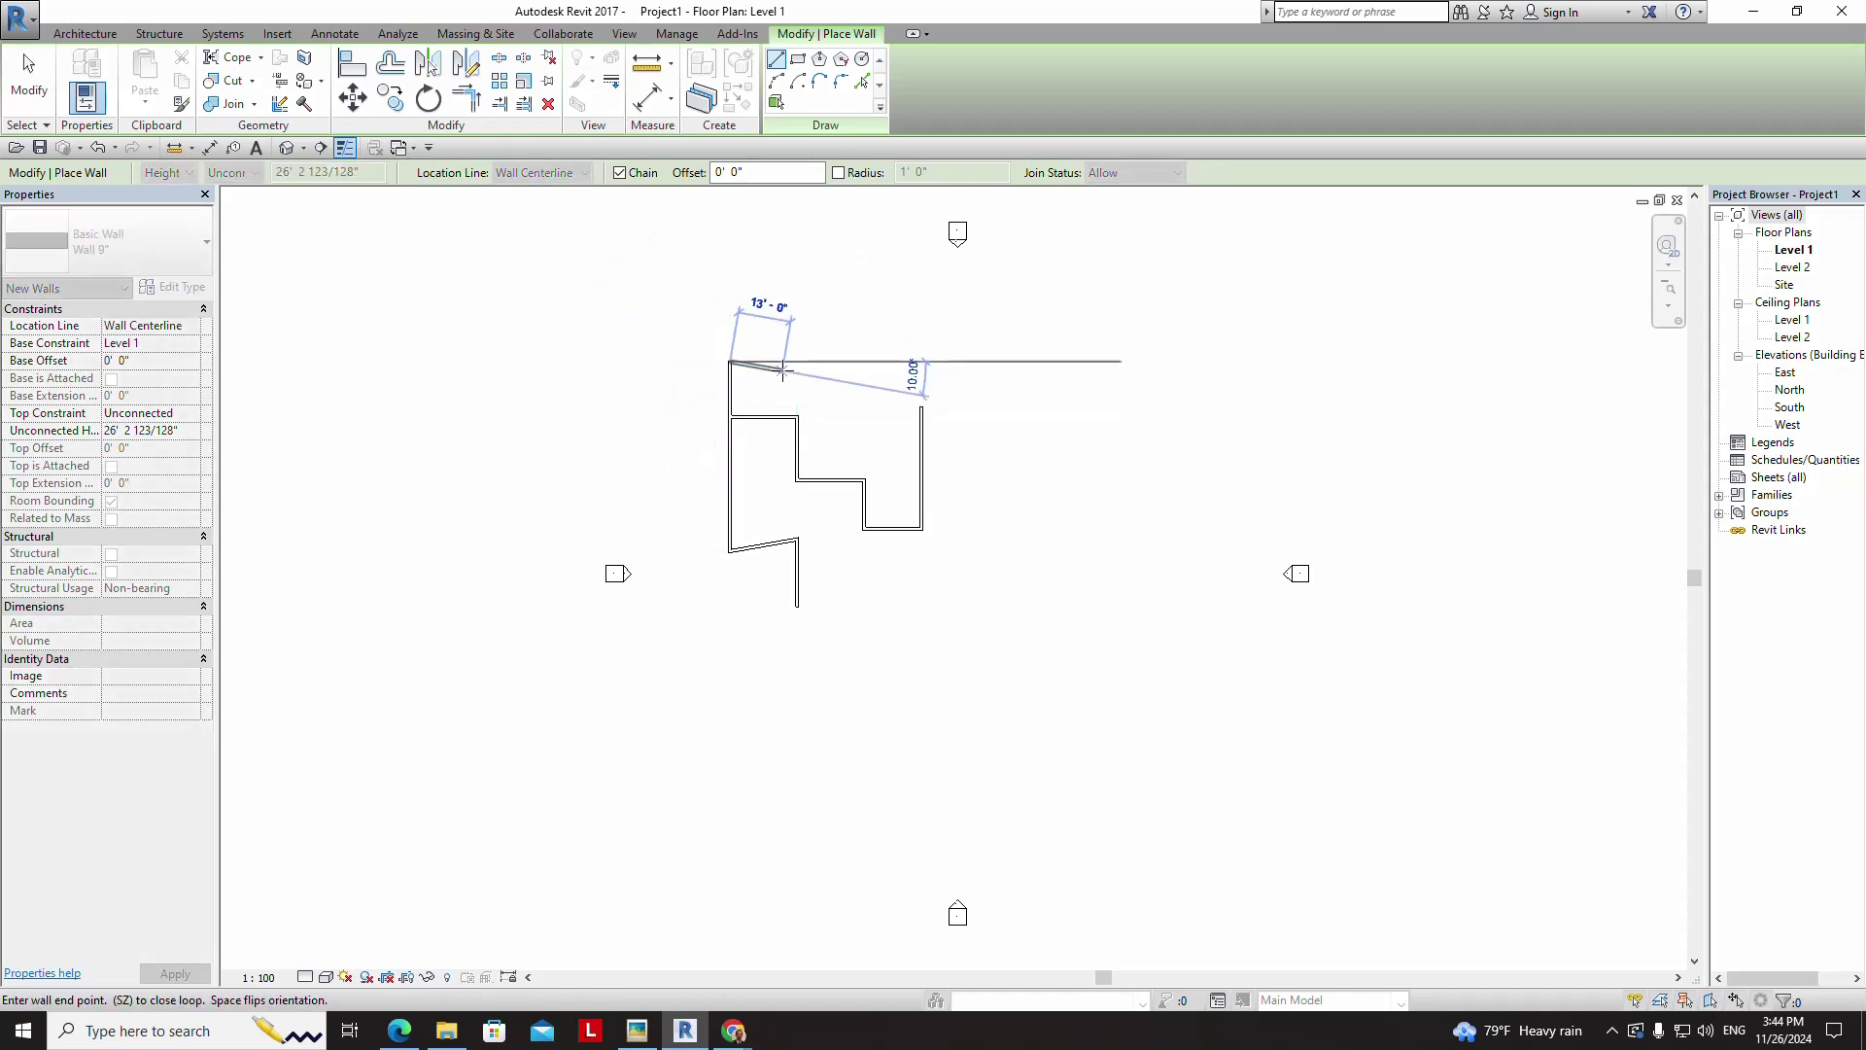
key(Escape)
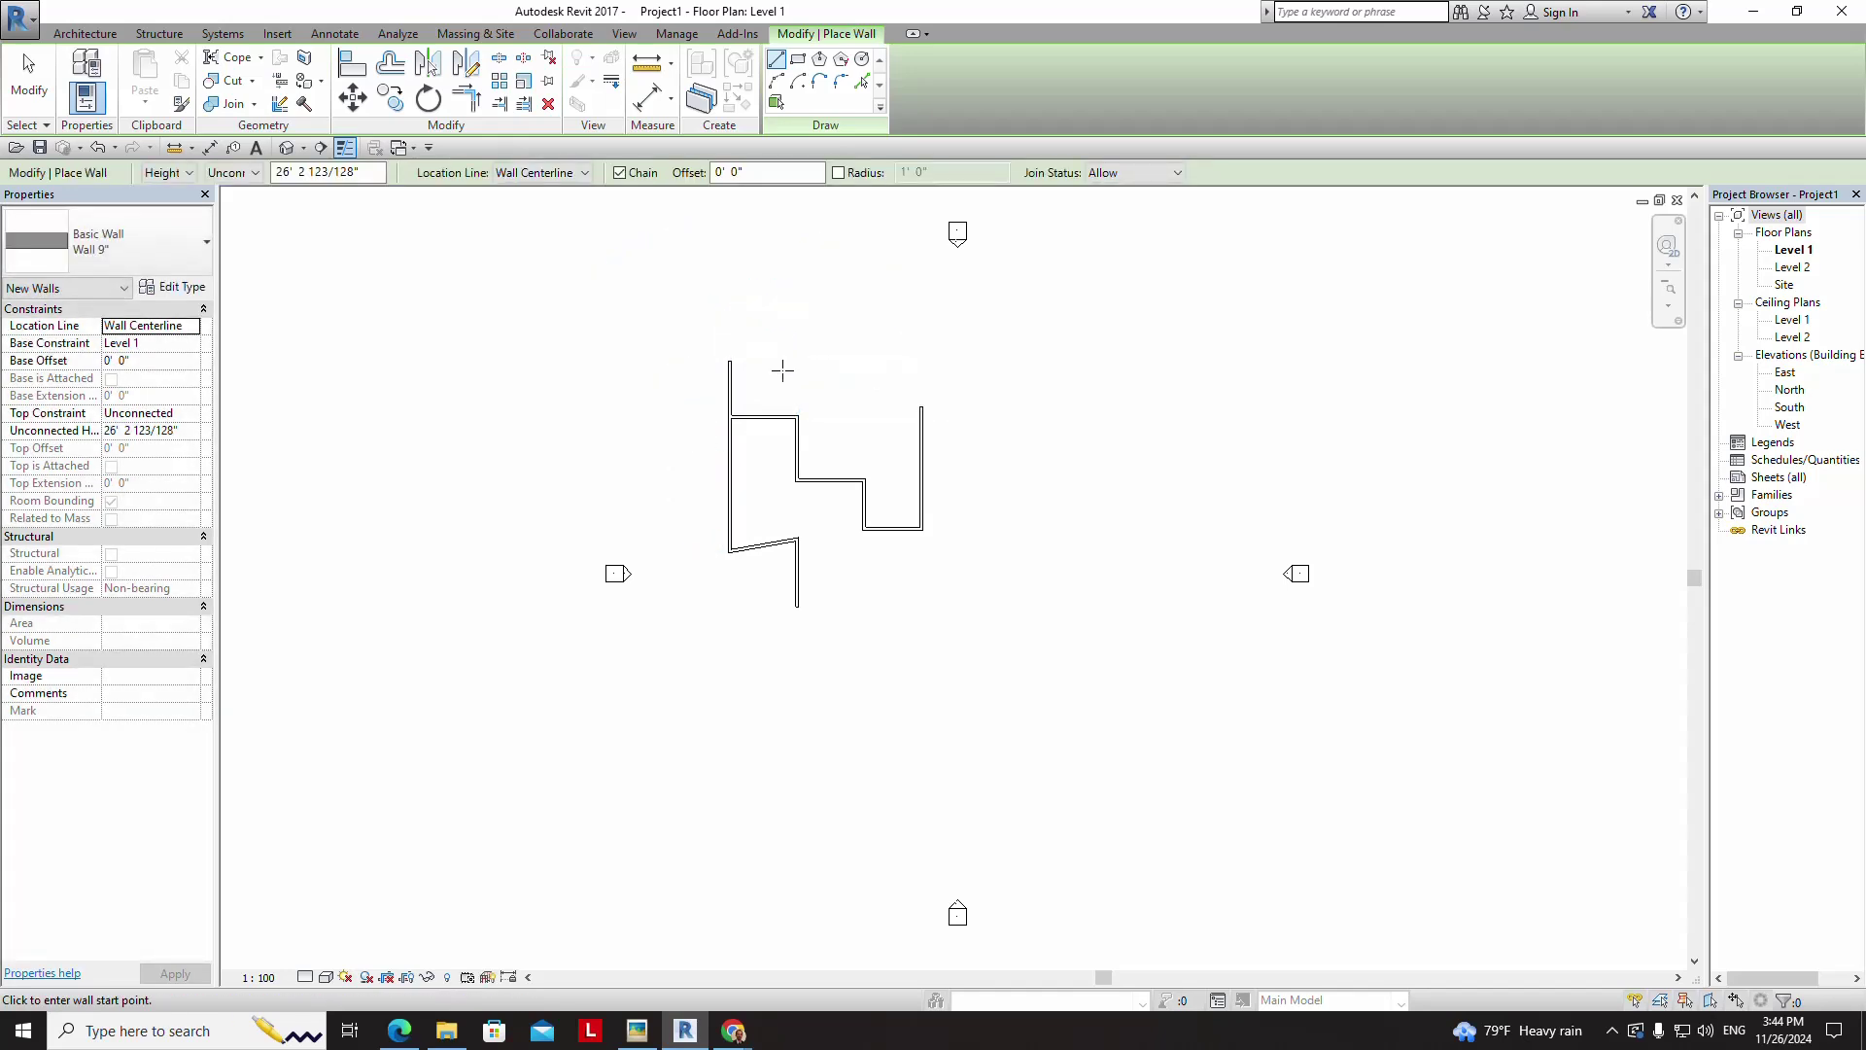
key(Escape)
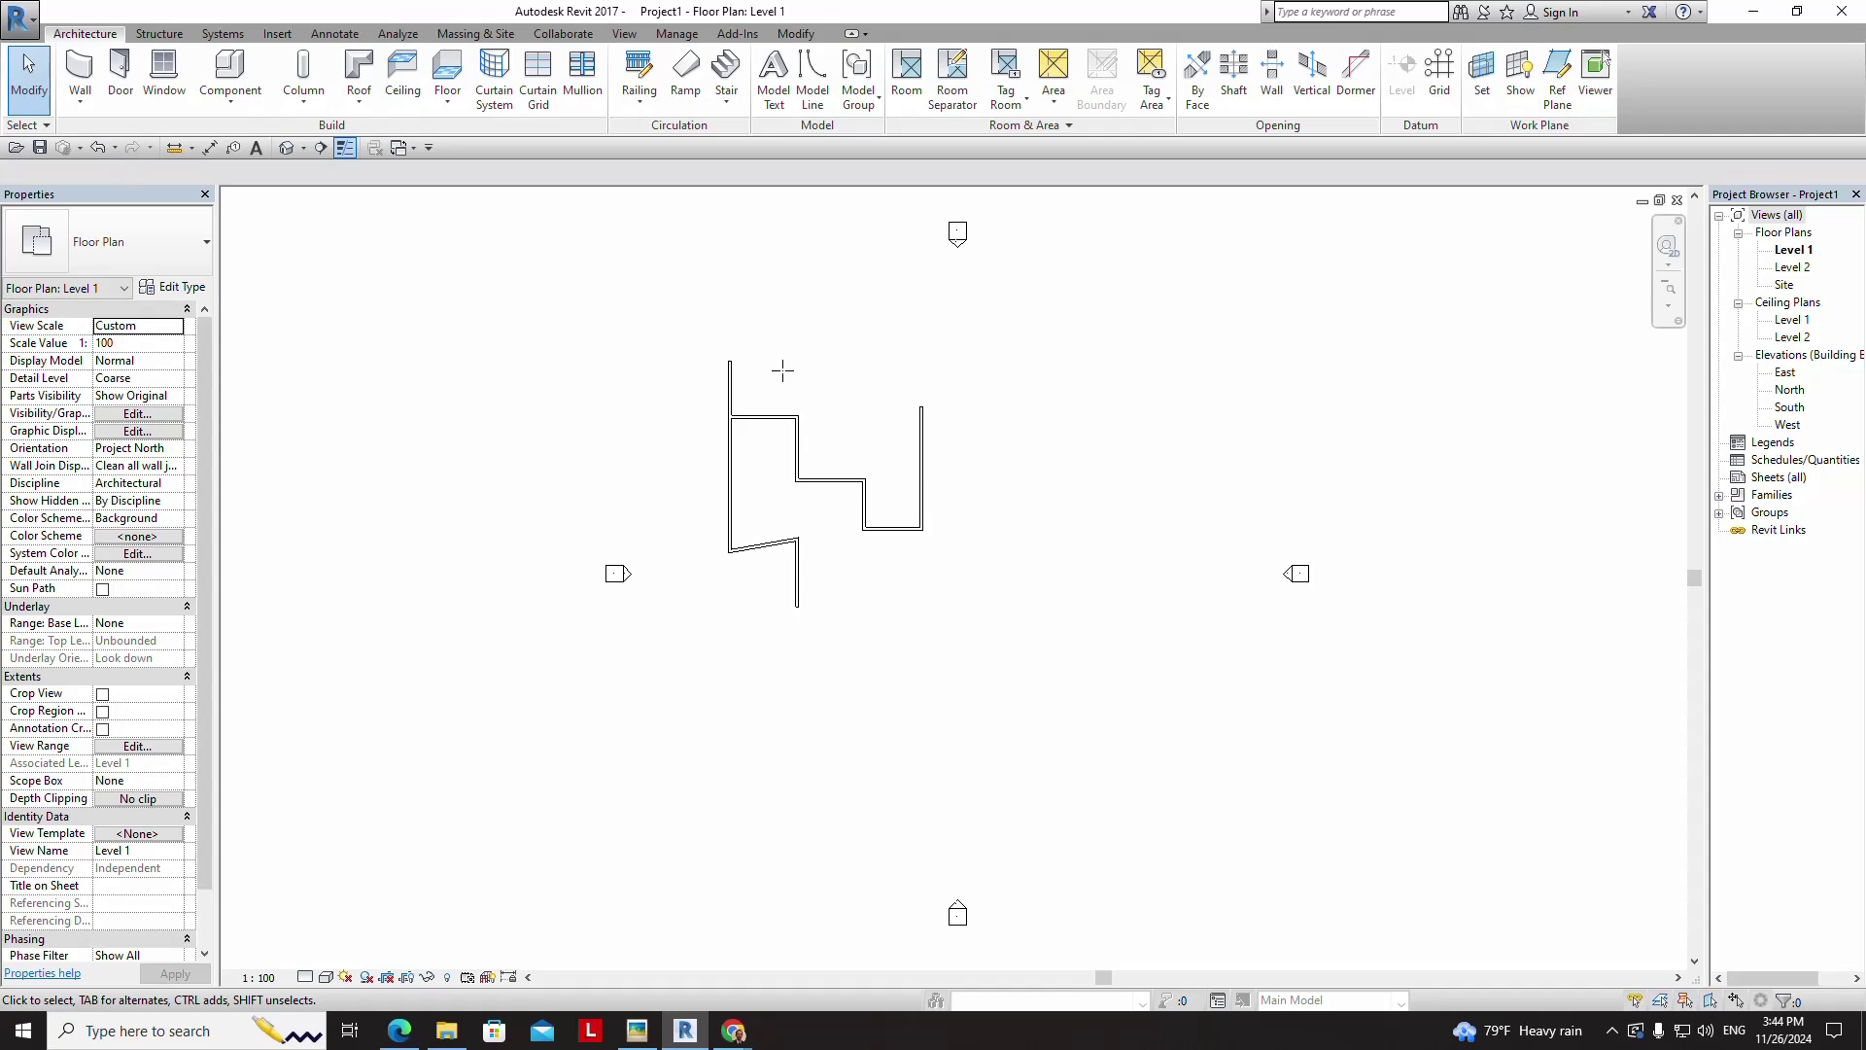
click(79, 102)
click(146, 129)
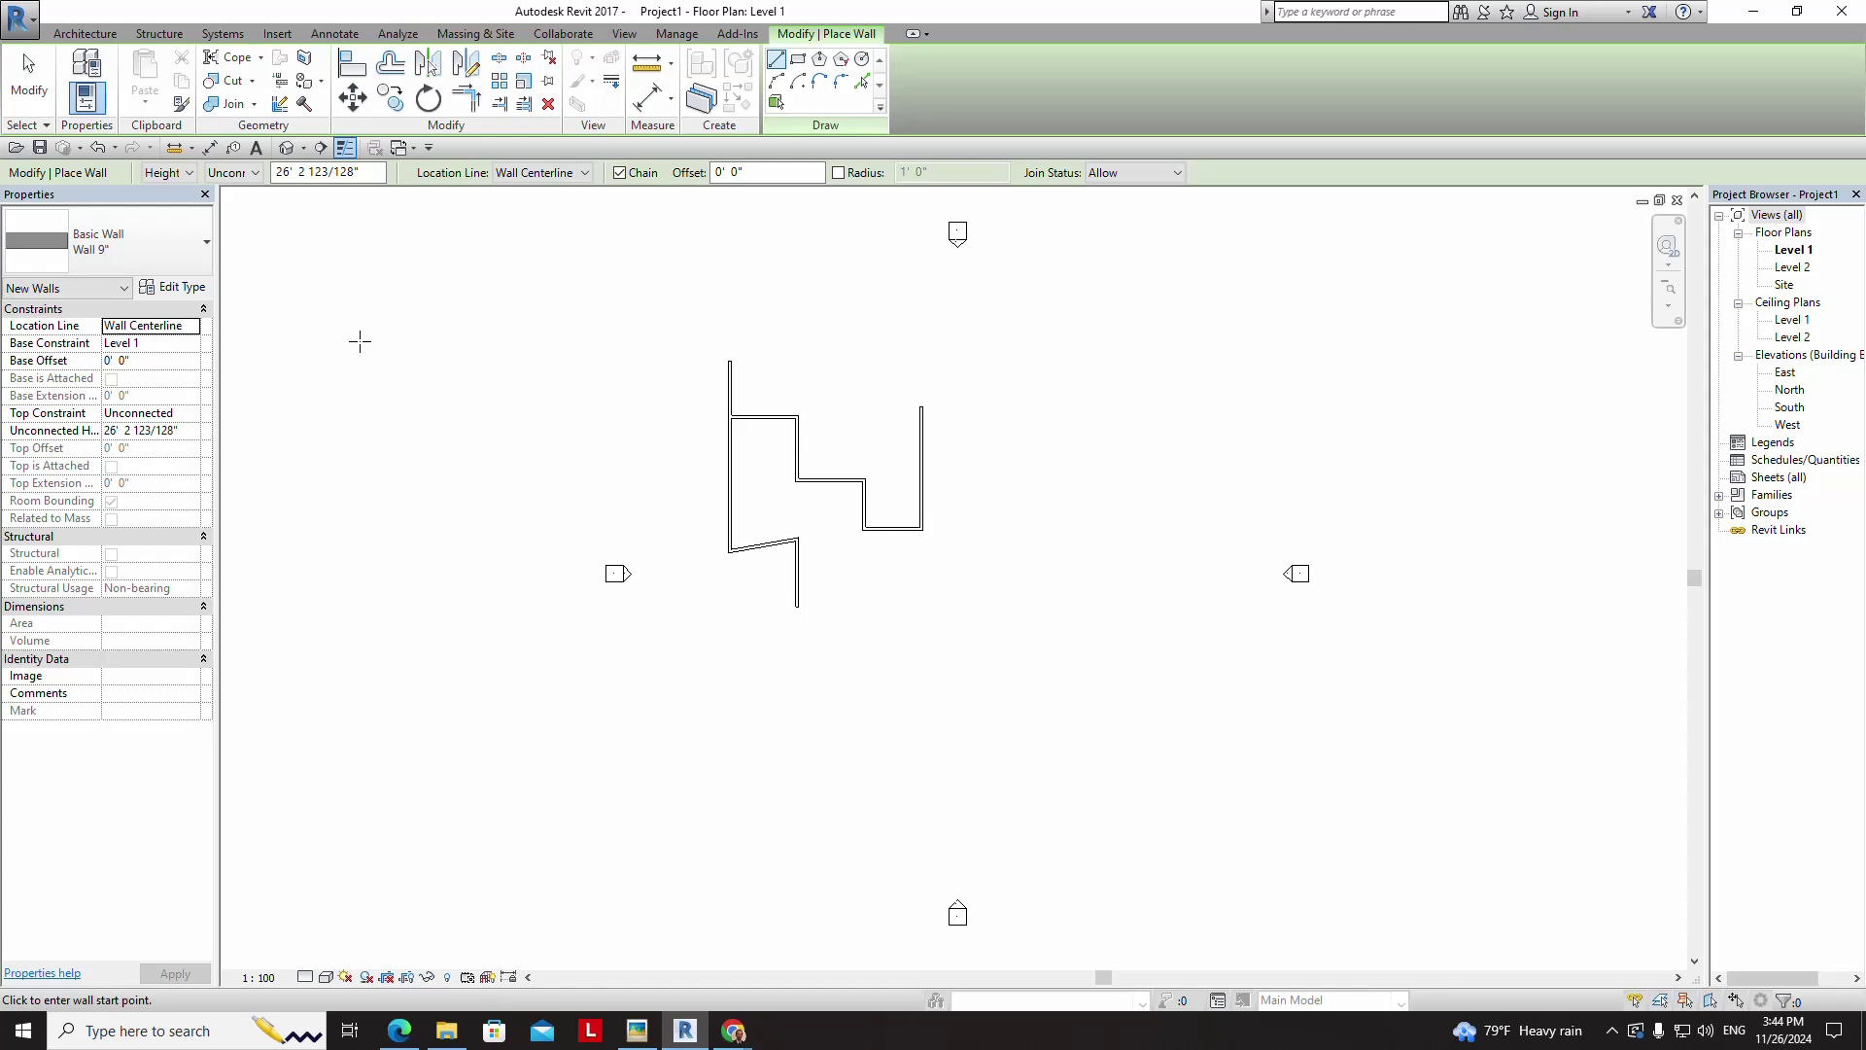
key(Escape)
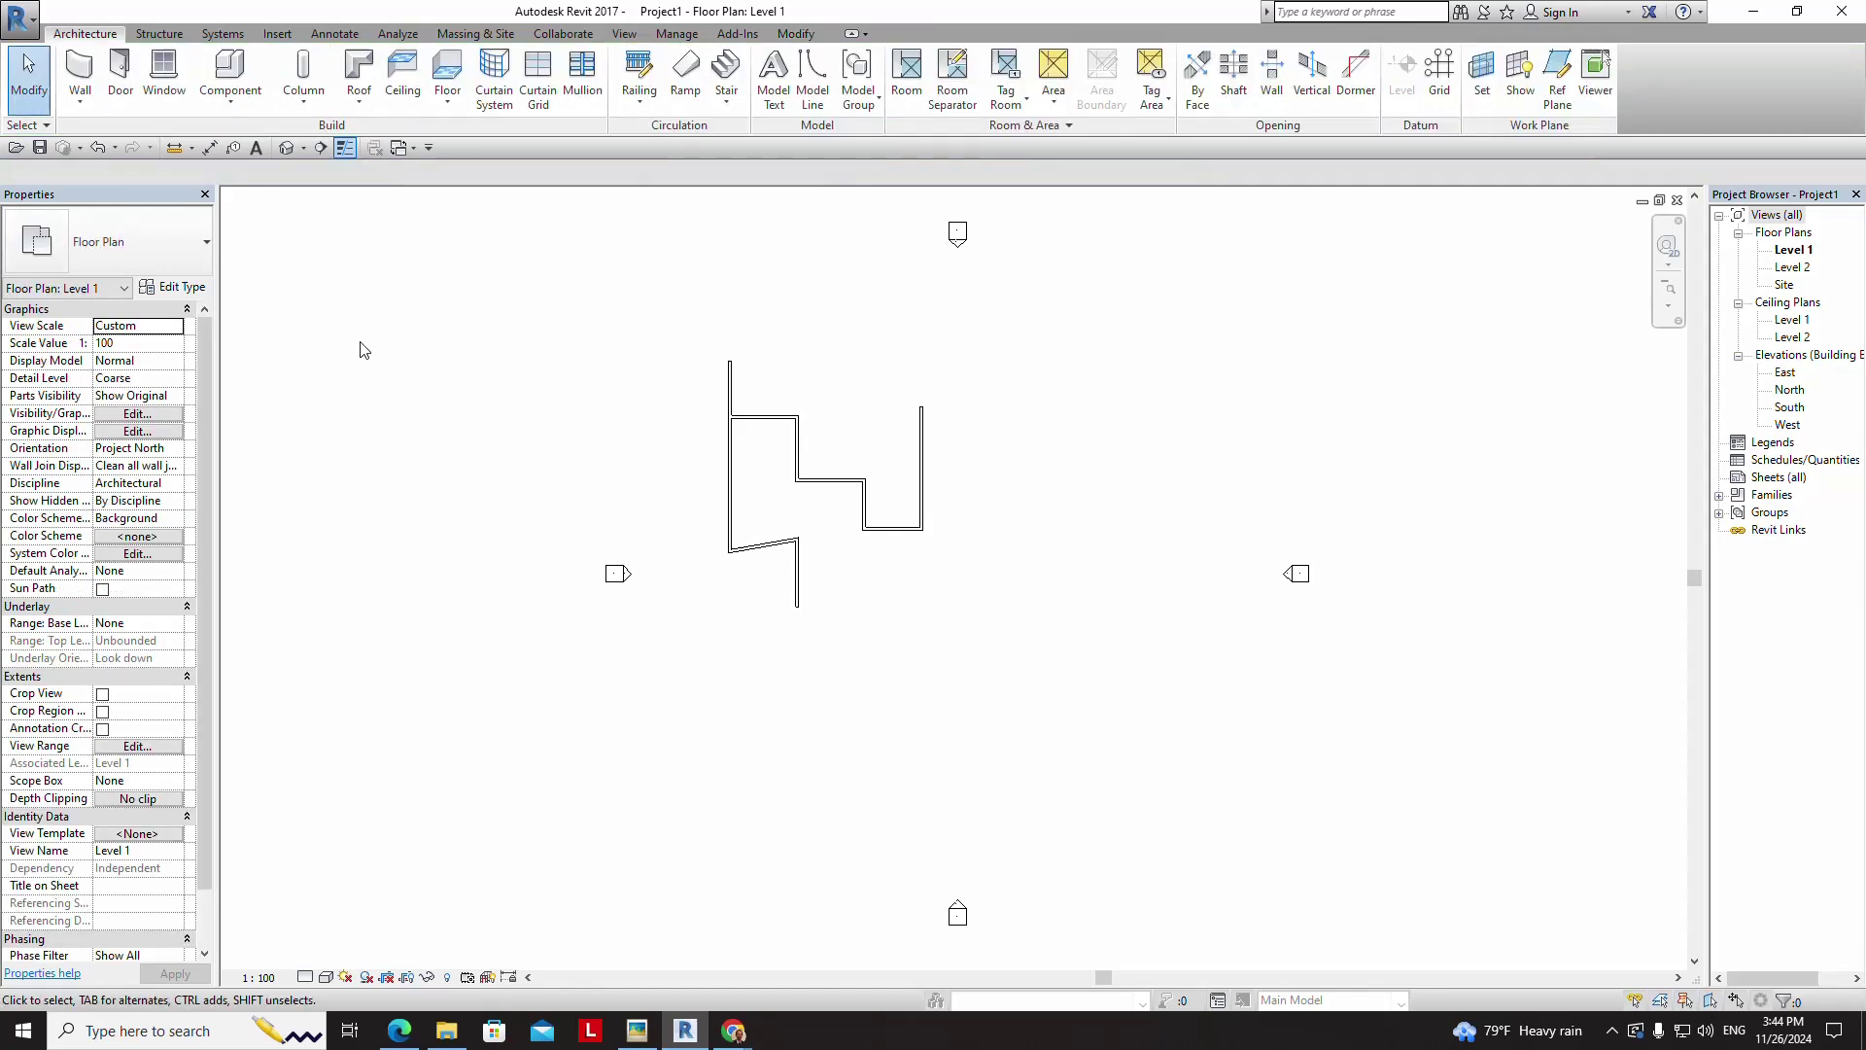
- Delete all the walls drawn on the Level 1 plan
click(921, 459)
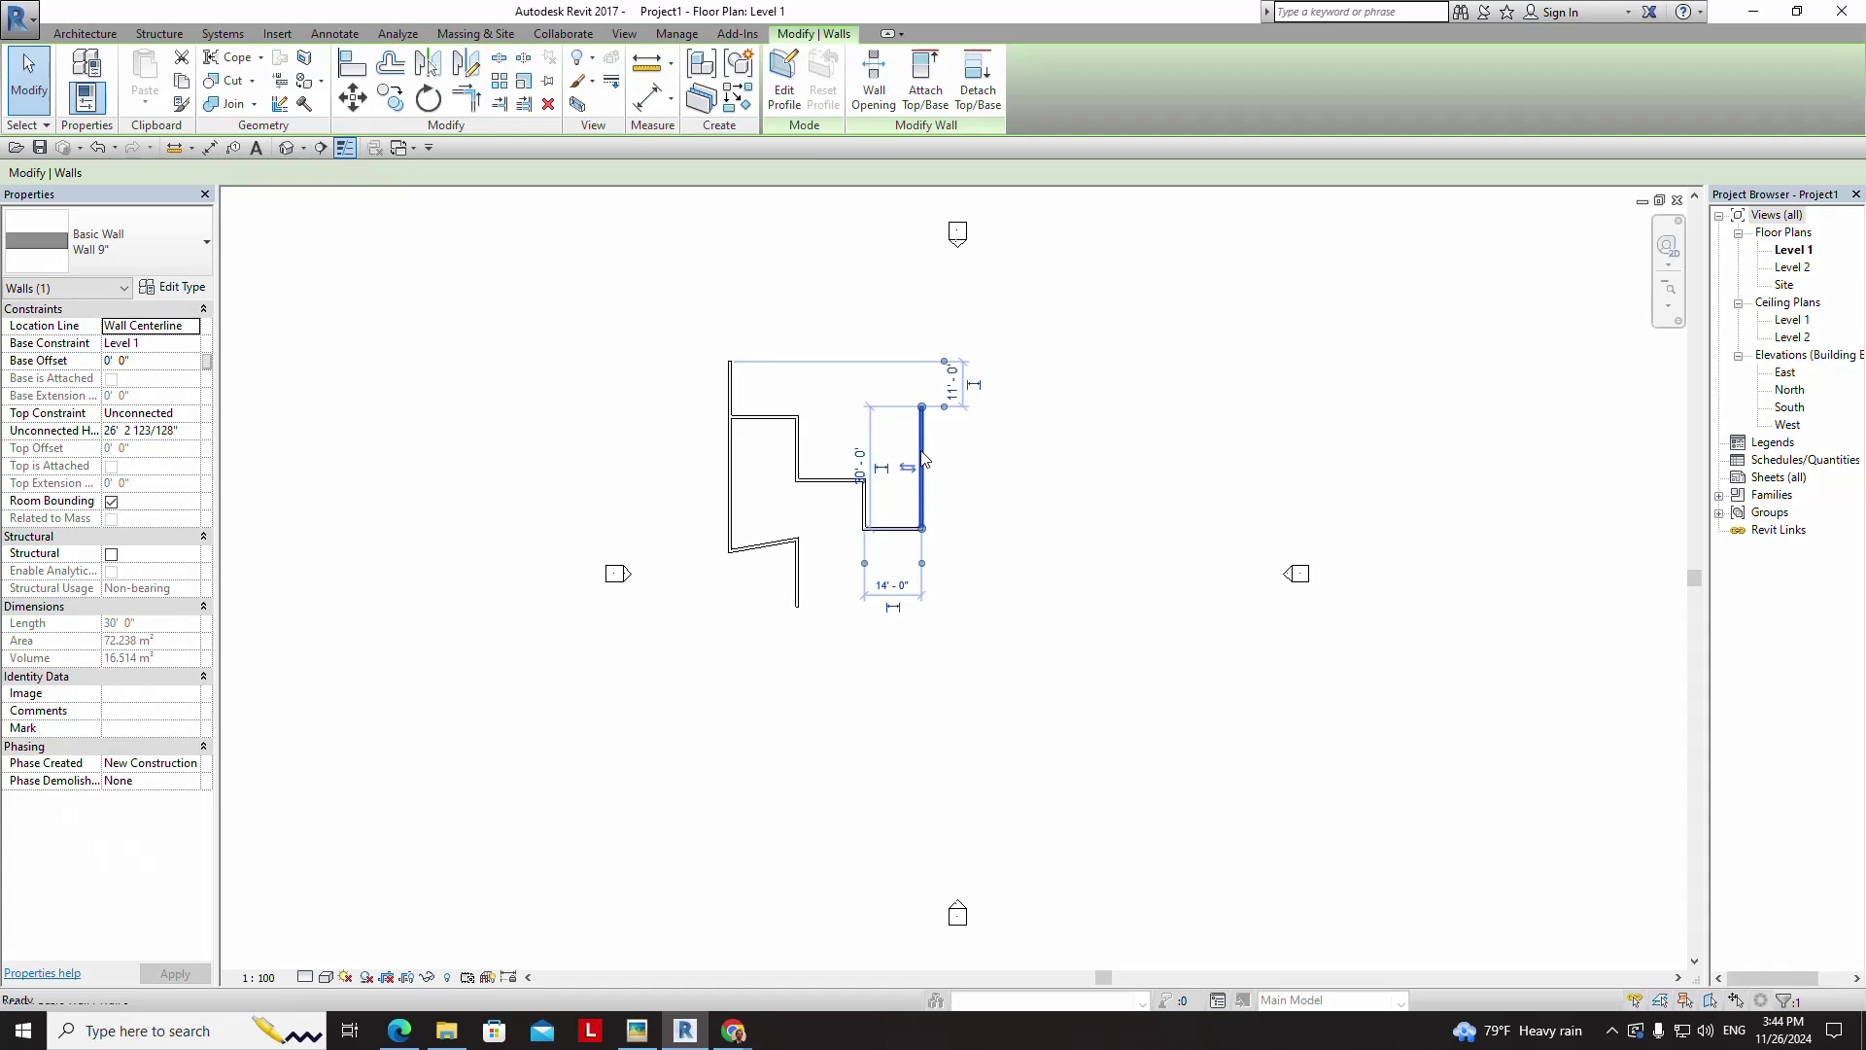
key(Delete)
click(730, 395)
key(Delete)
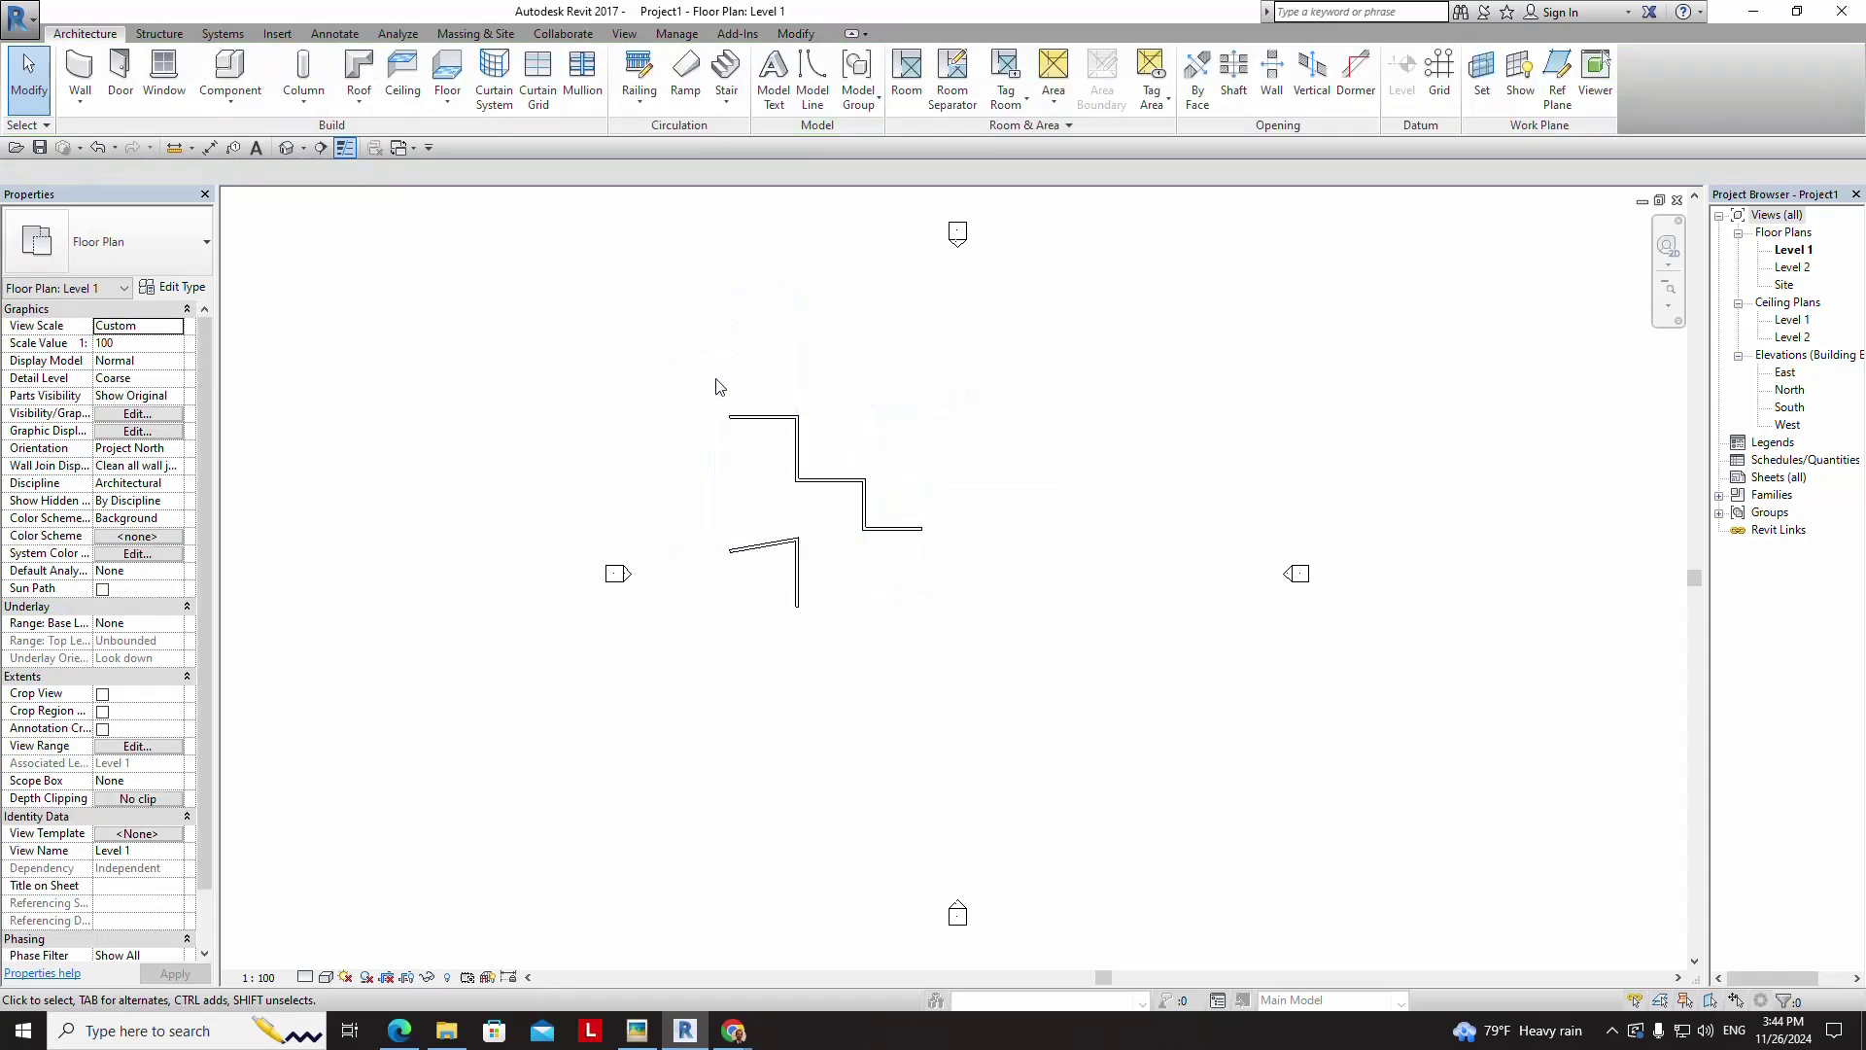
drag(716, 379, 953, 656)
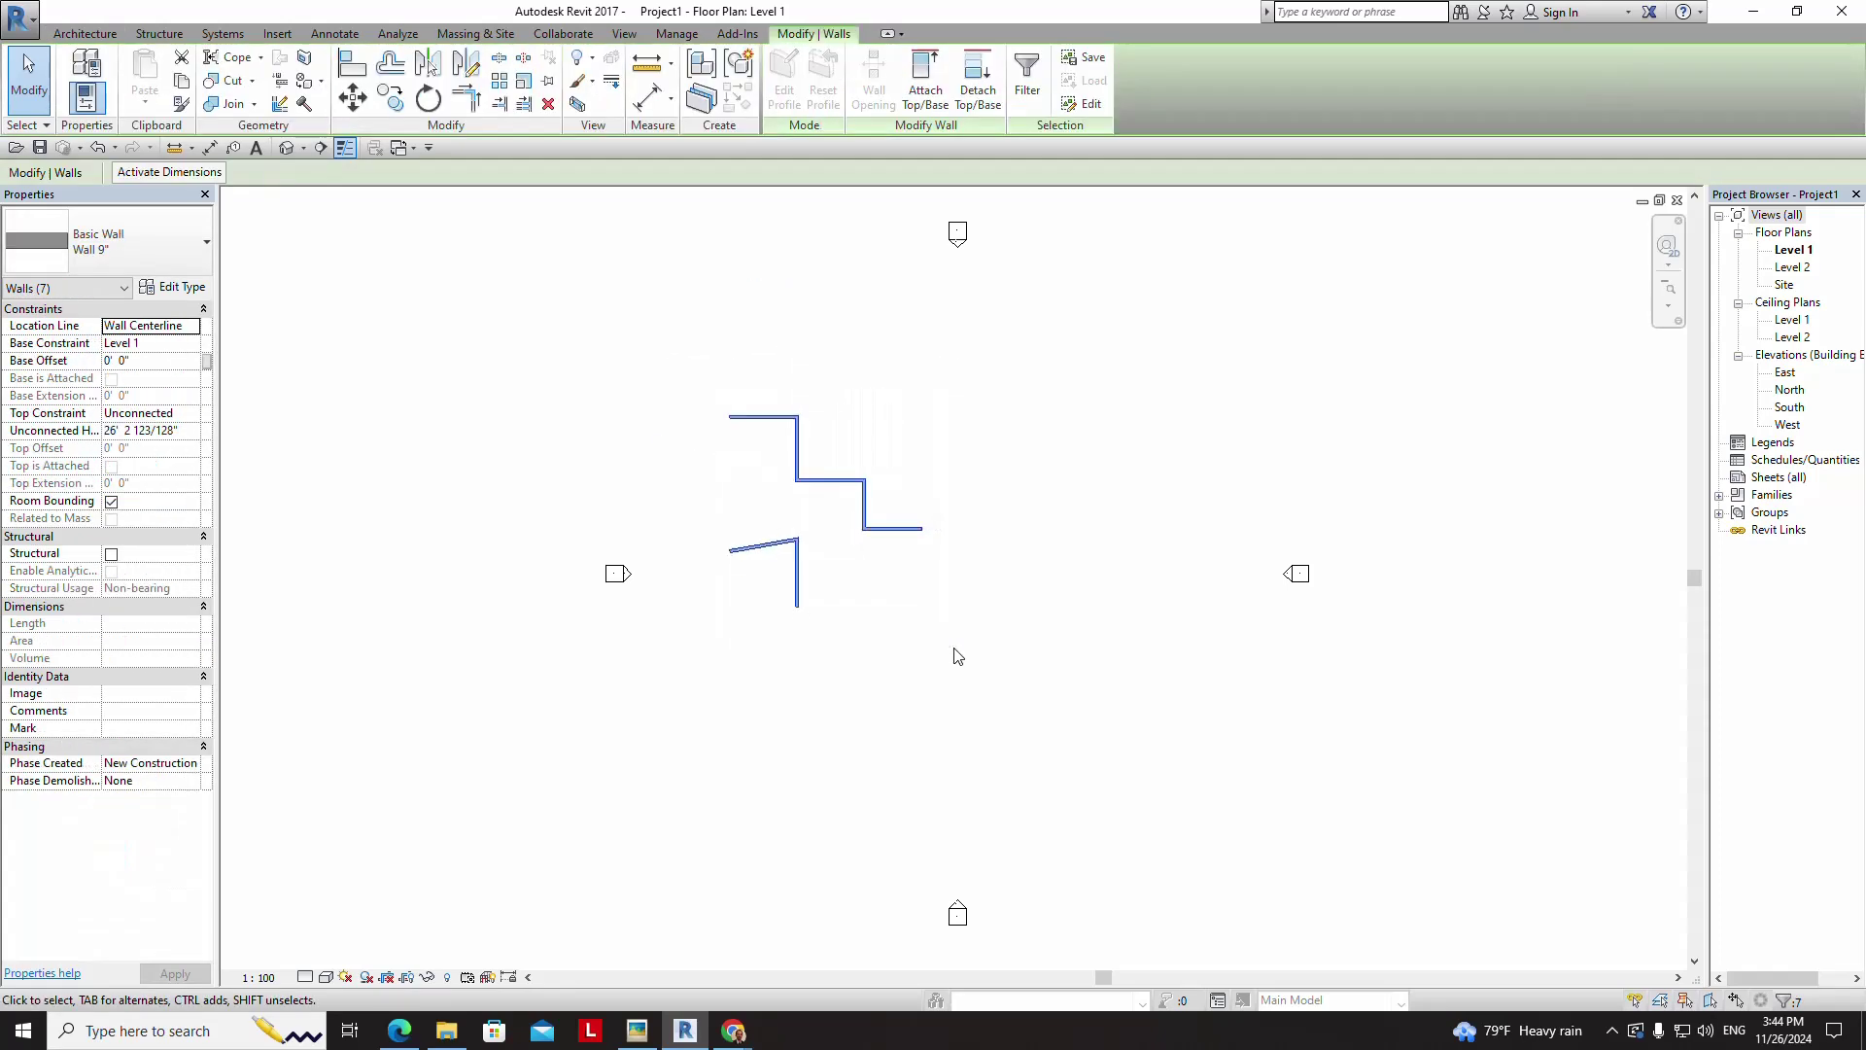
key(Delete)
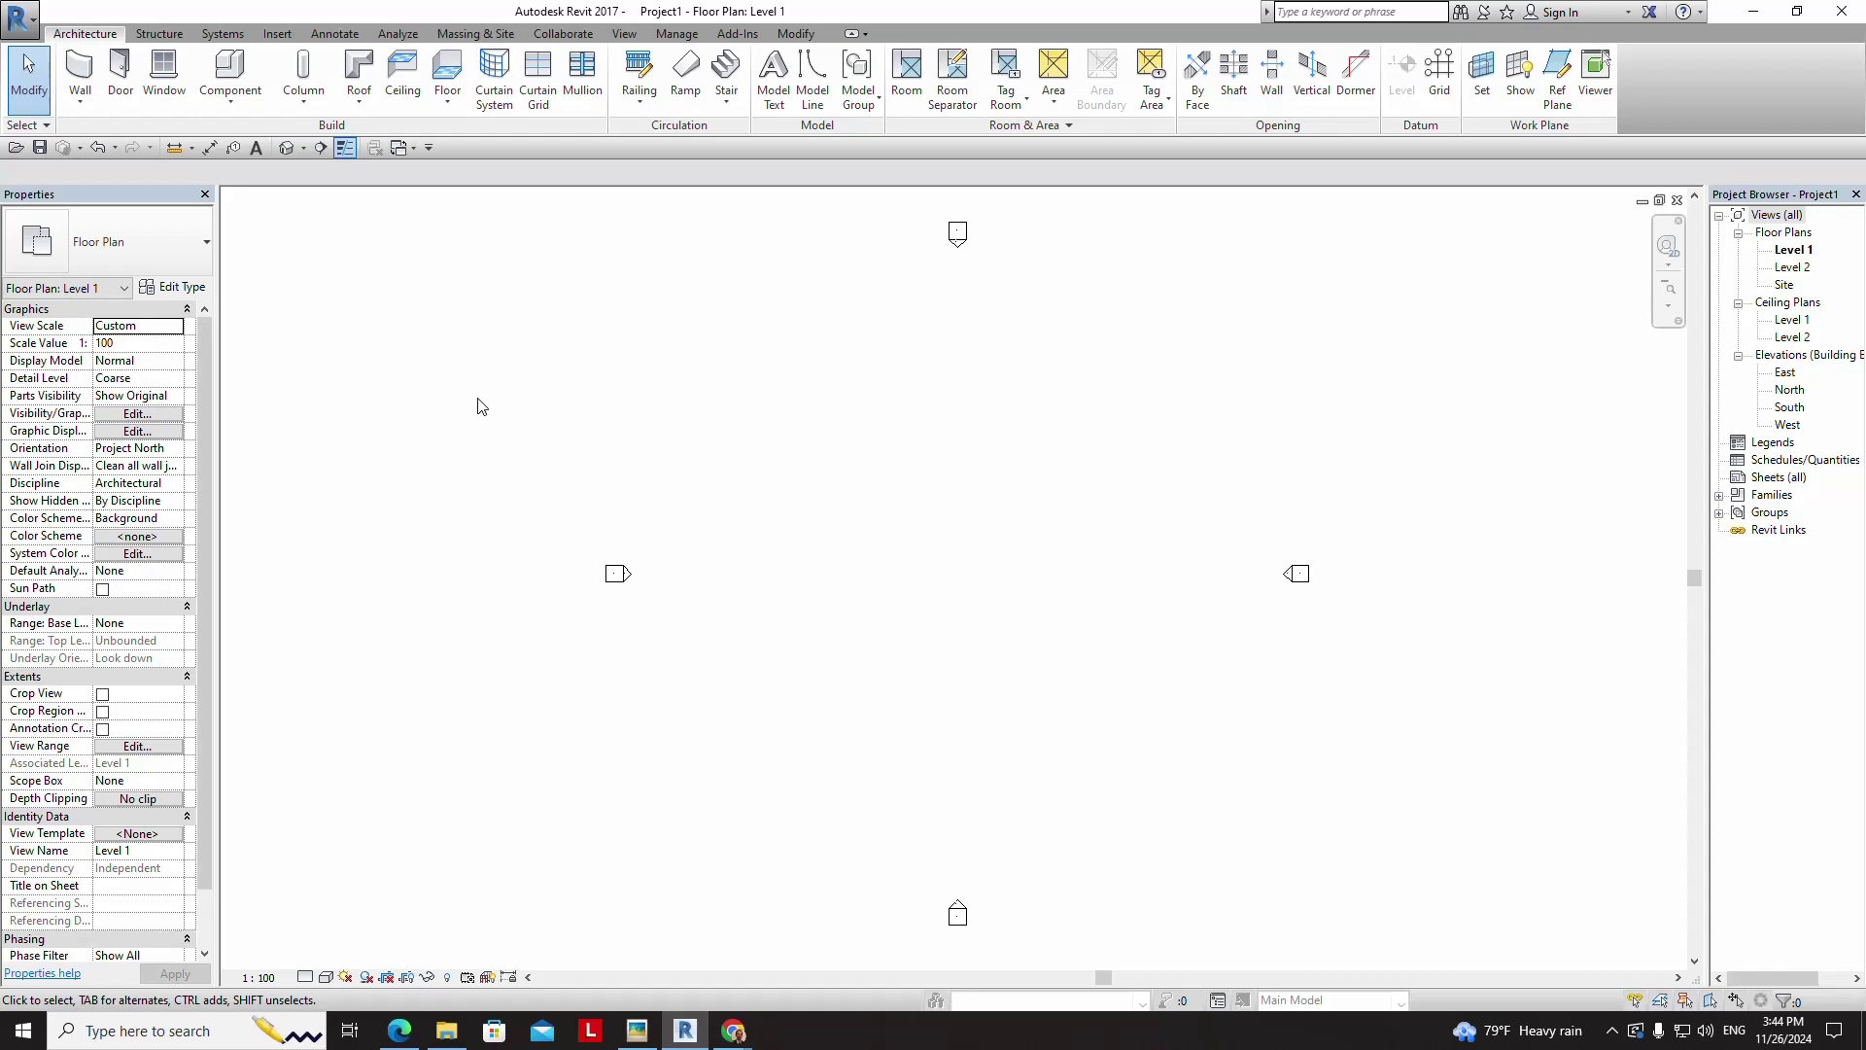
- Draw a stepped chain of four Wall 9" architectural walls, going up about 25', right 20' 6", up 16' 6" and right 15' 6"
click(80, 101)
click(112, 136)
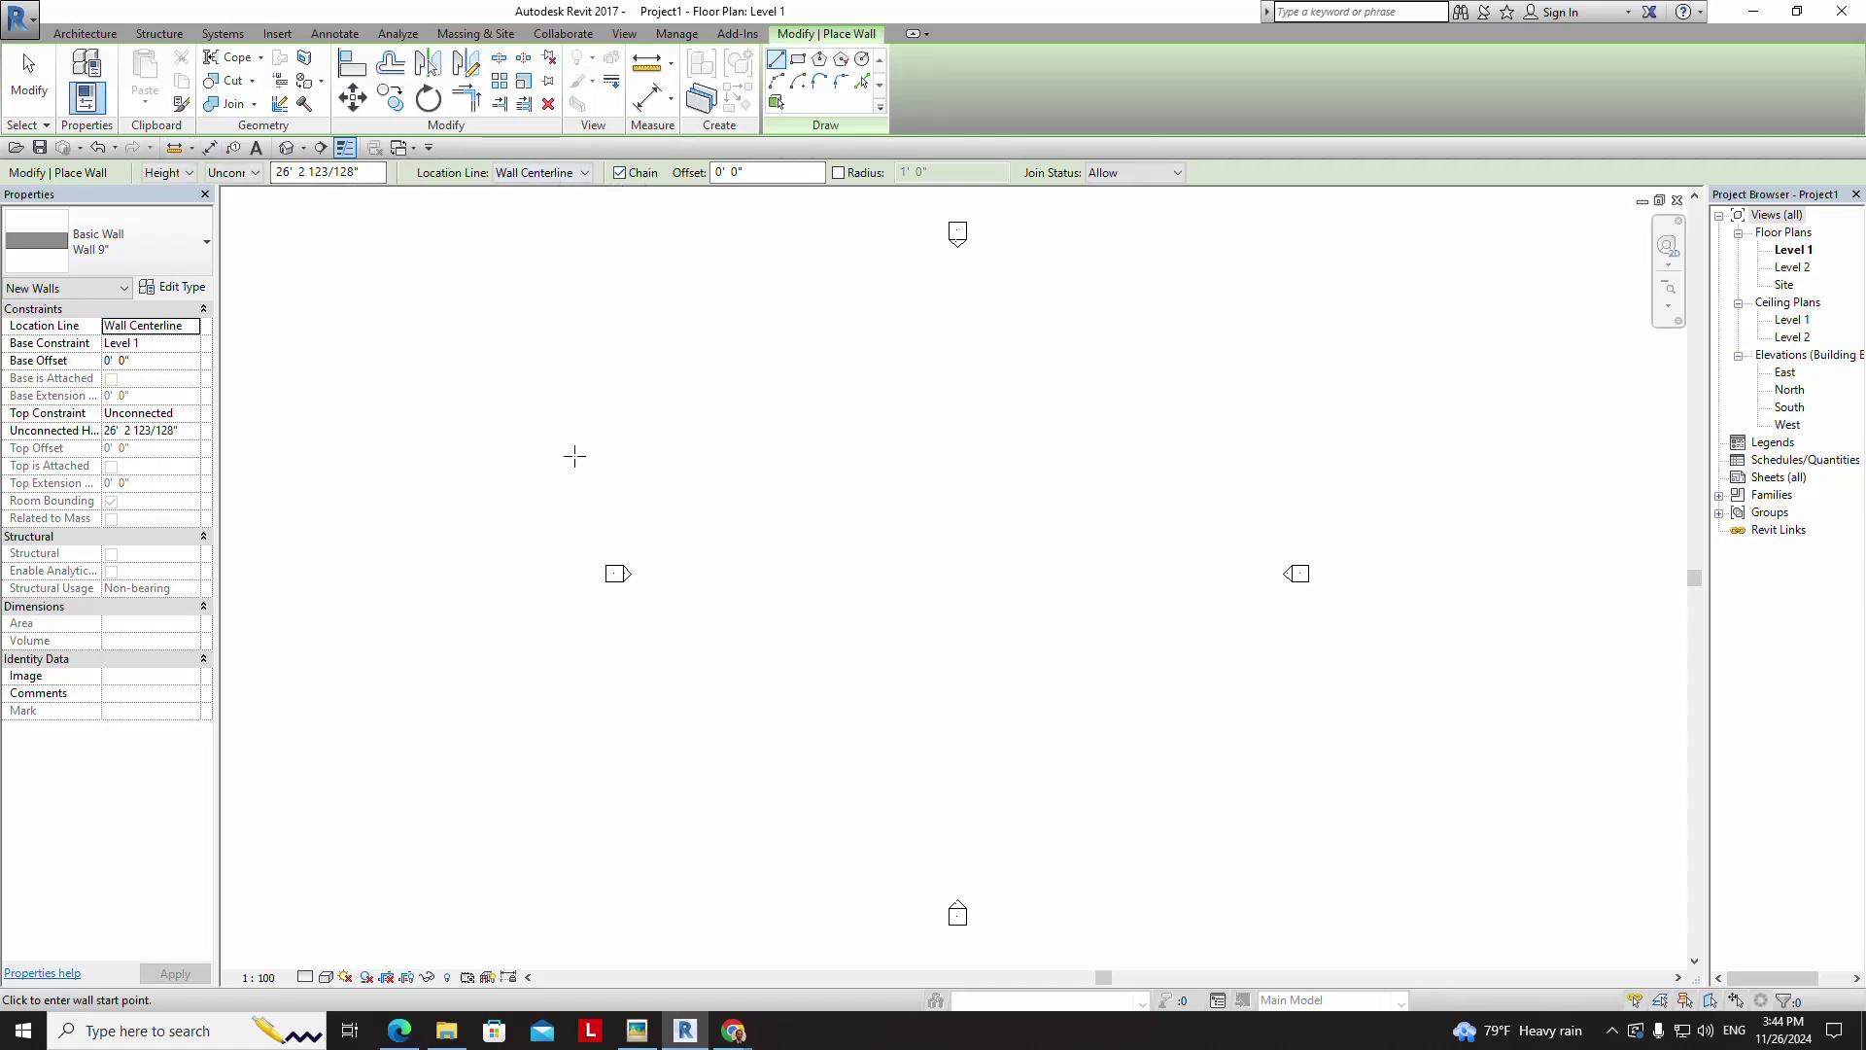
click(727, 581)
click(726, 479)
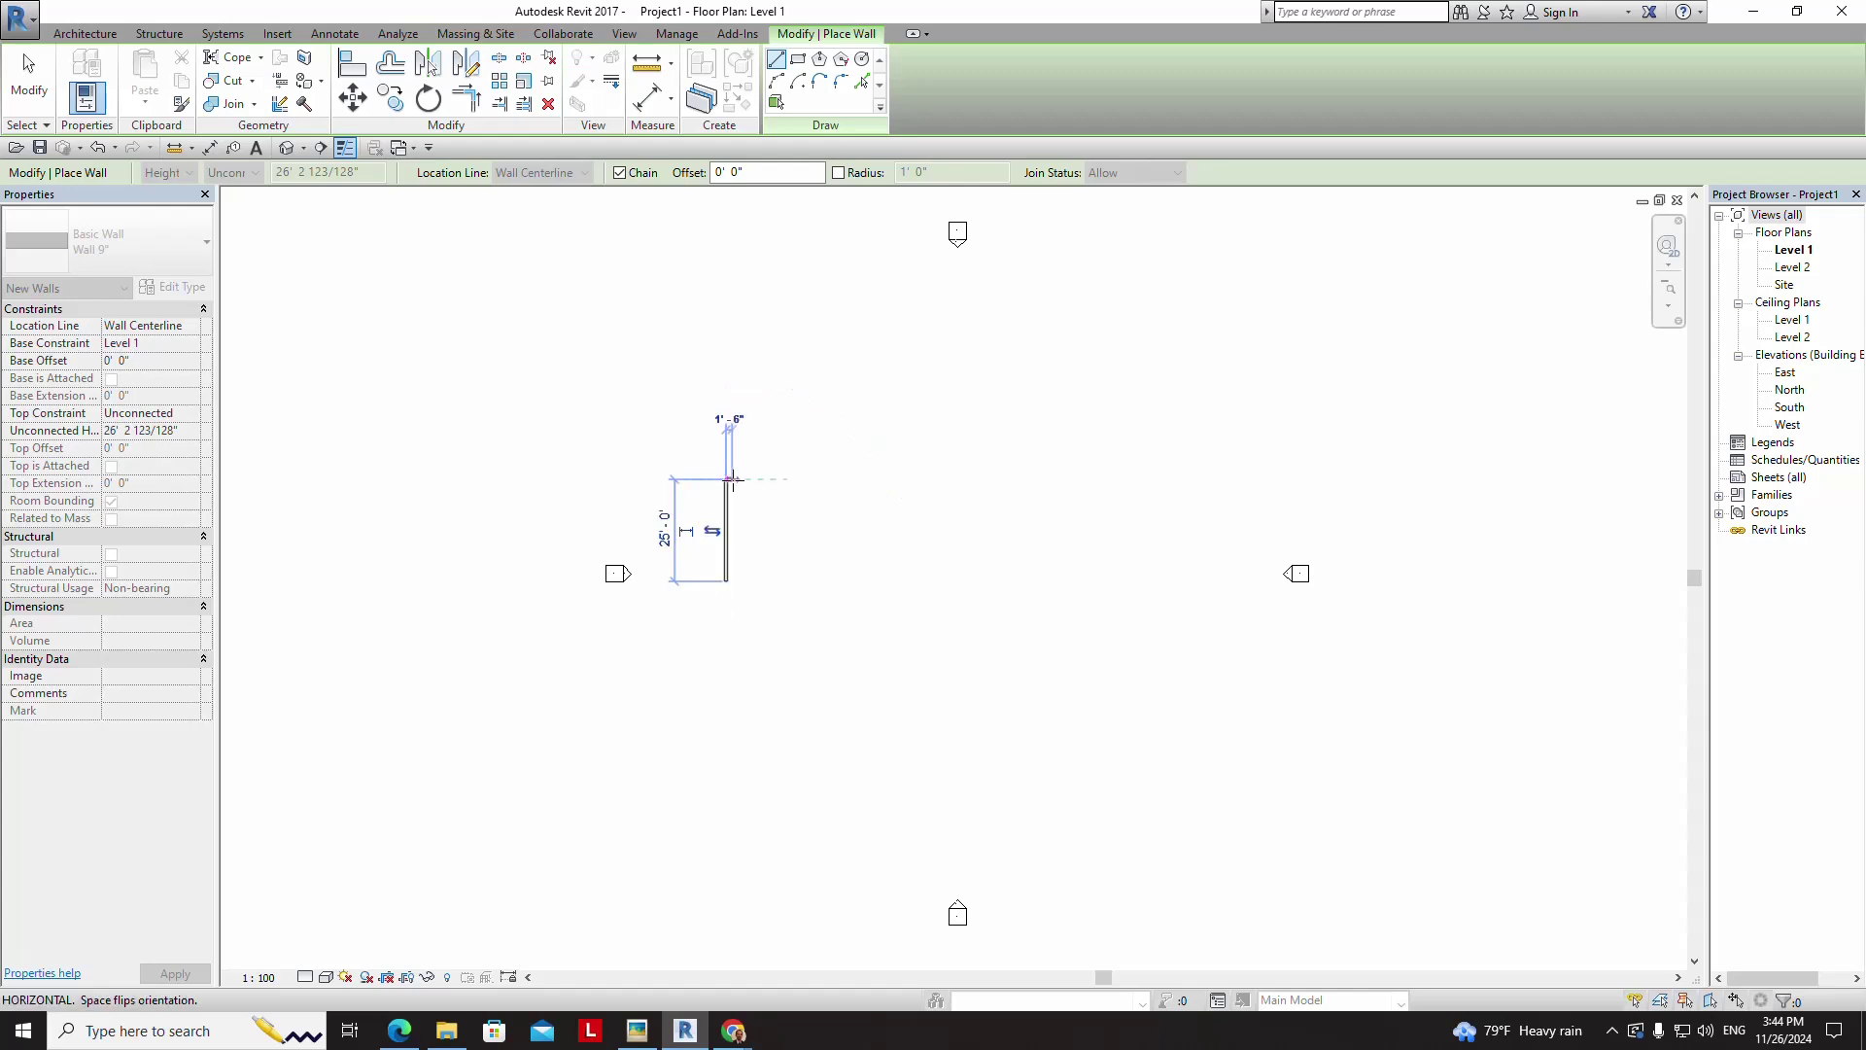
click(811, 479)
click(811, 412)
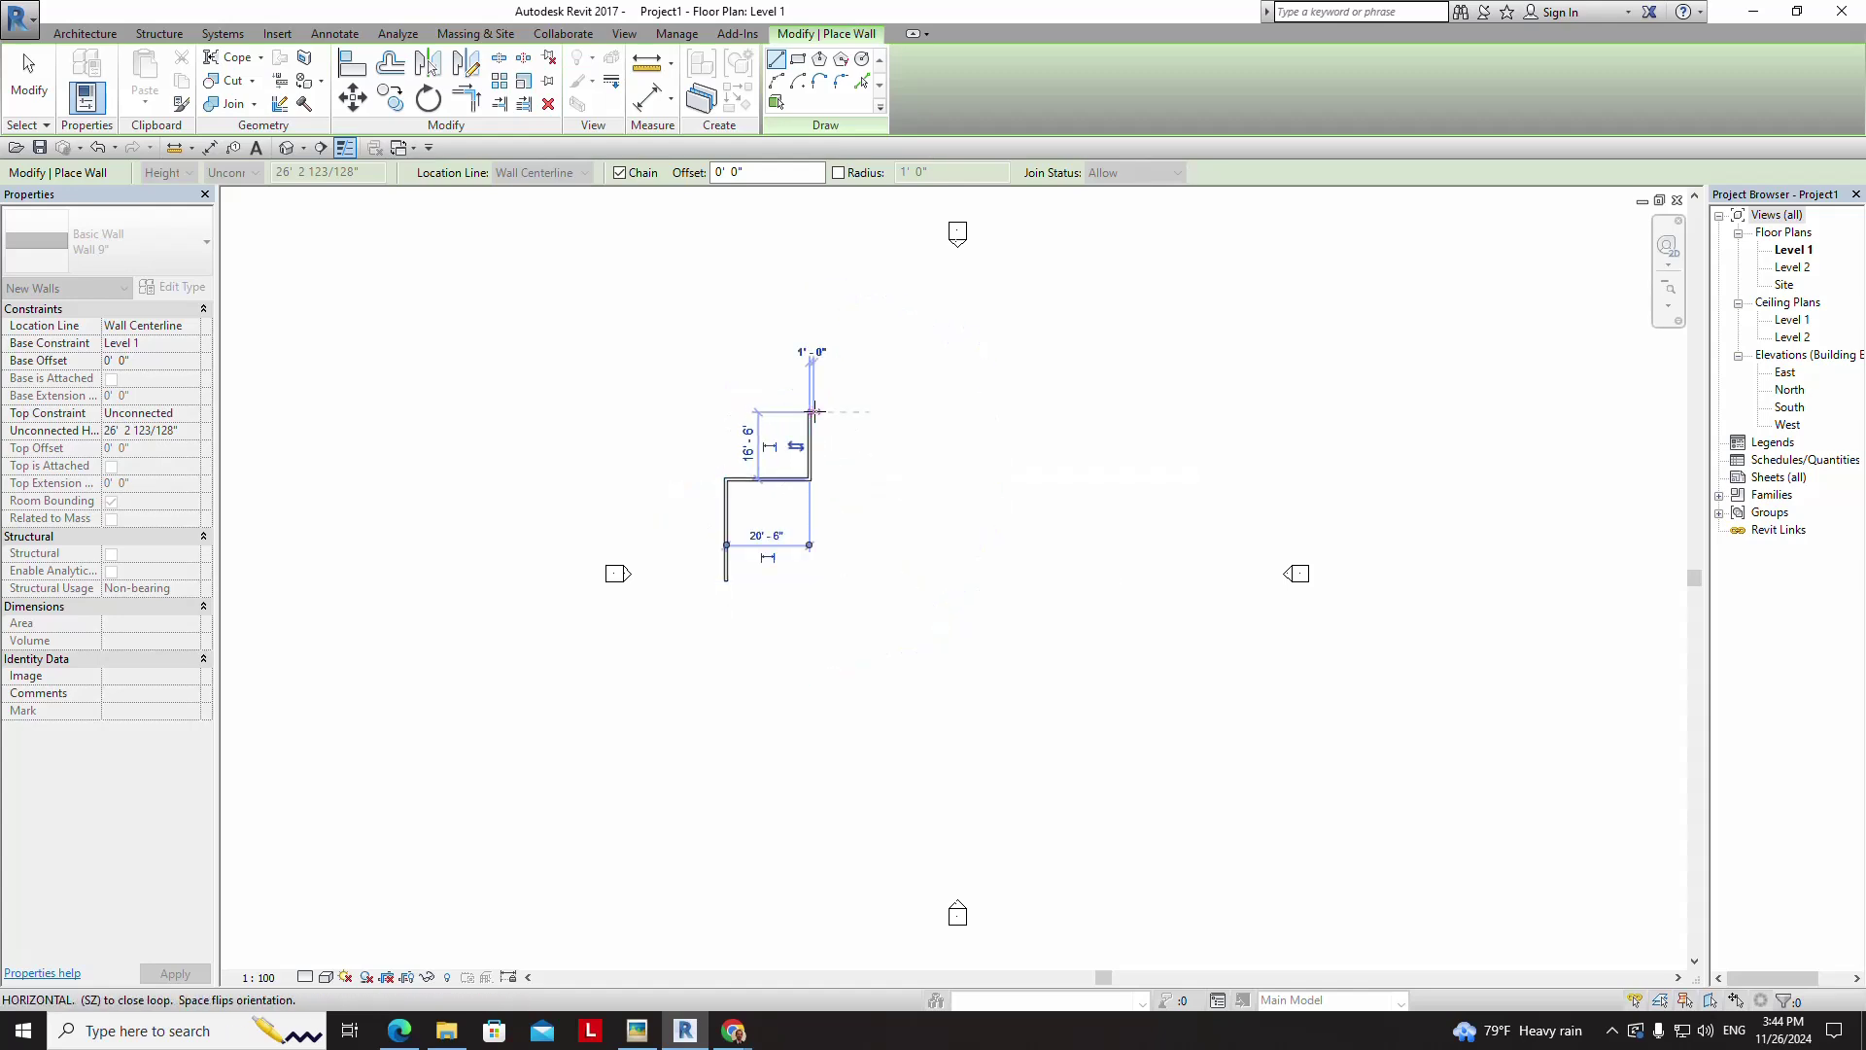
click(874, 413)
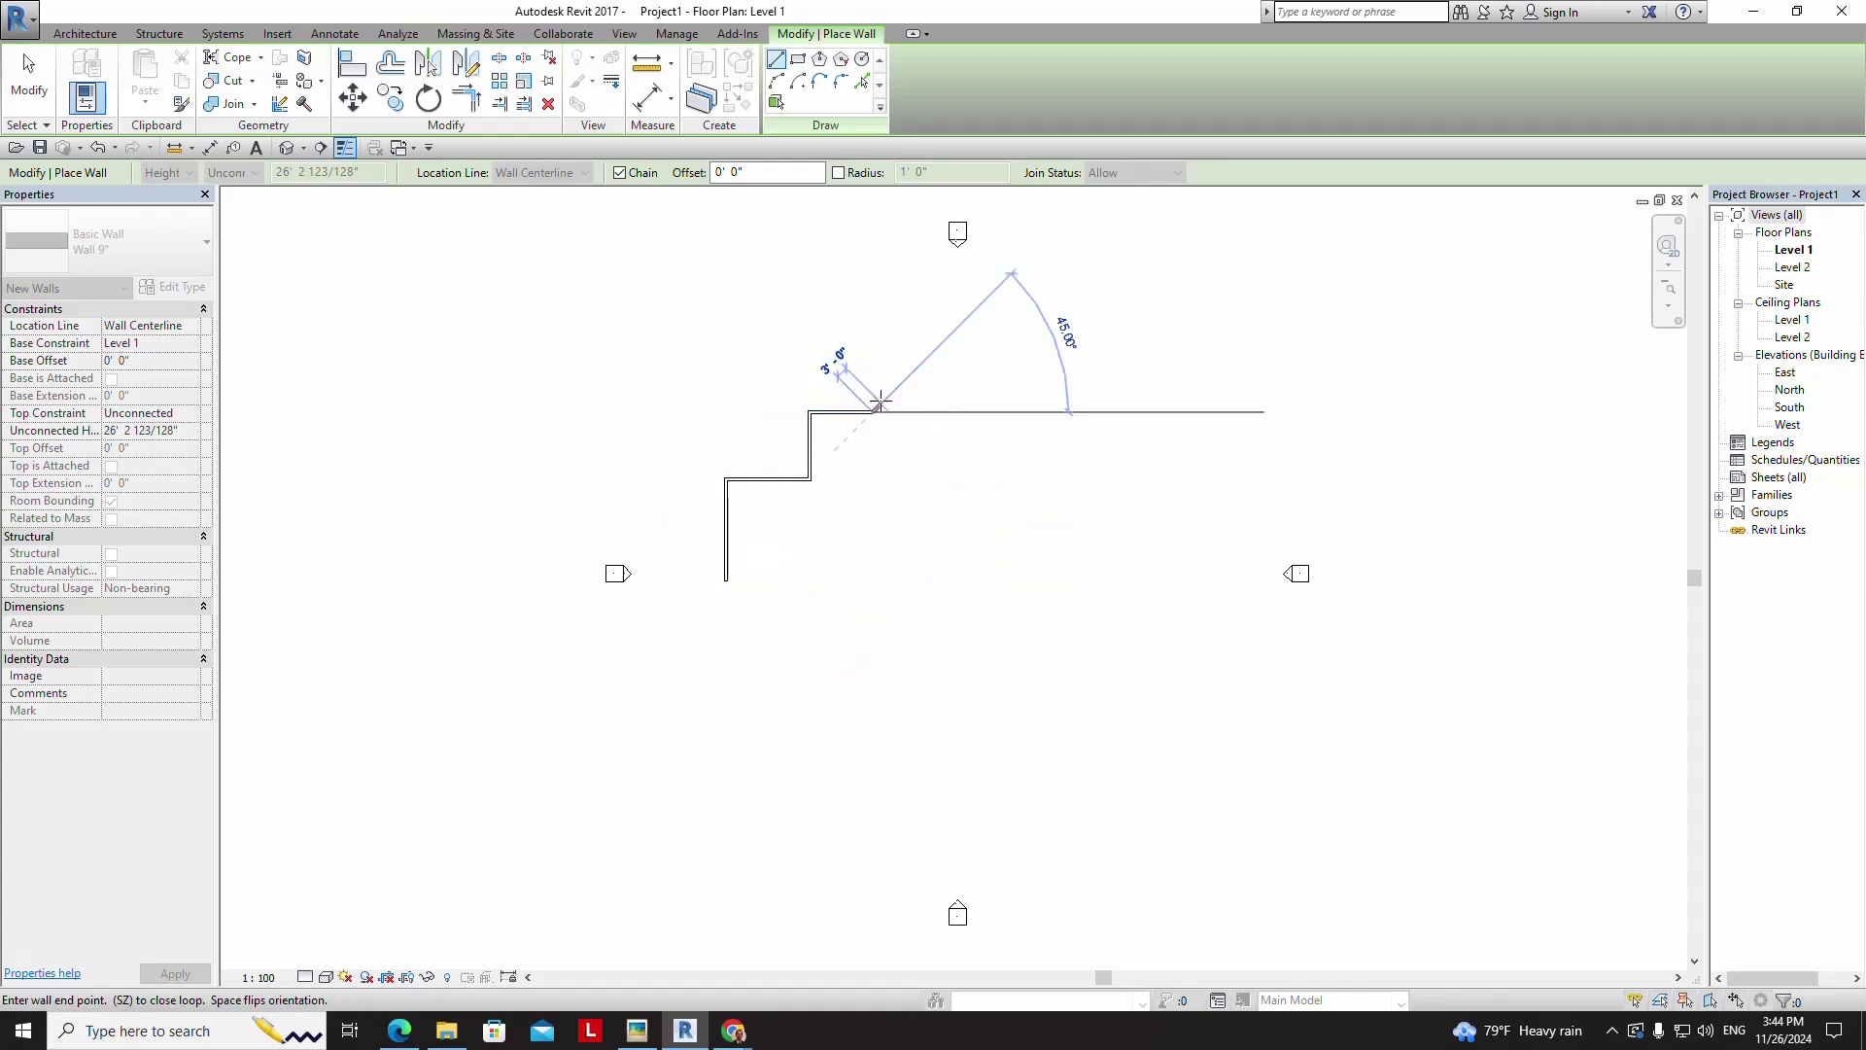
- Turn off wall chaining, draw a 26' wall down from the upper-right corner, and a horizontal wall rightward from the leftmost wall's lower end
click(619, 173)
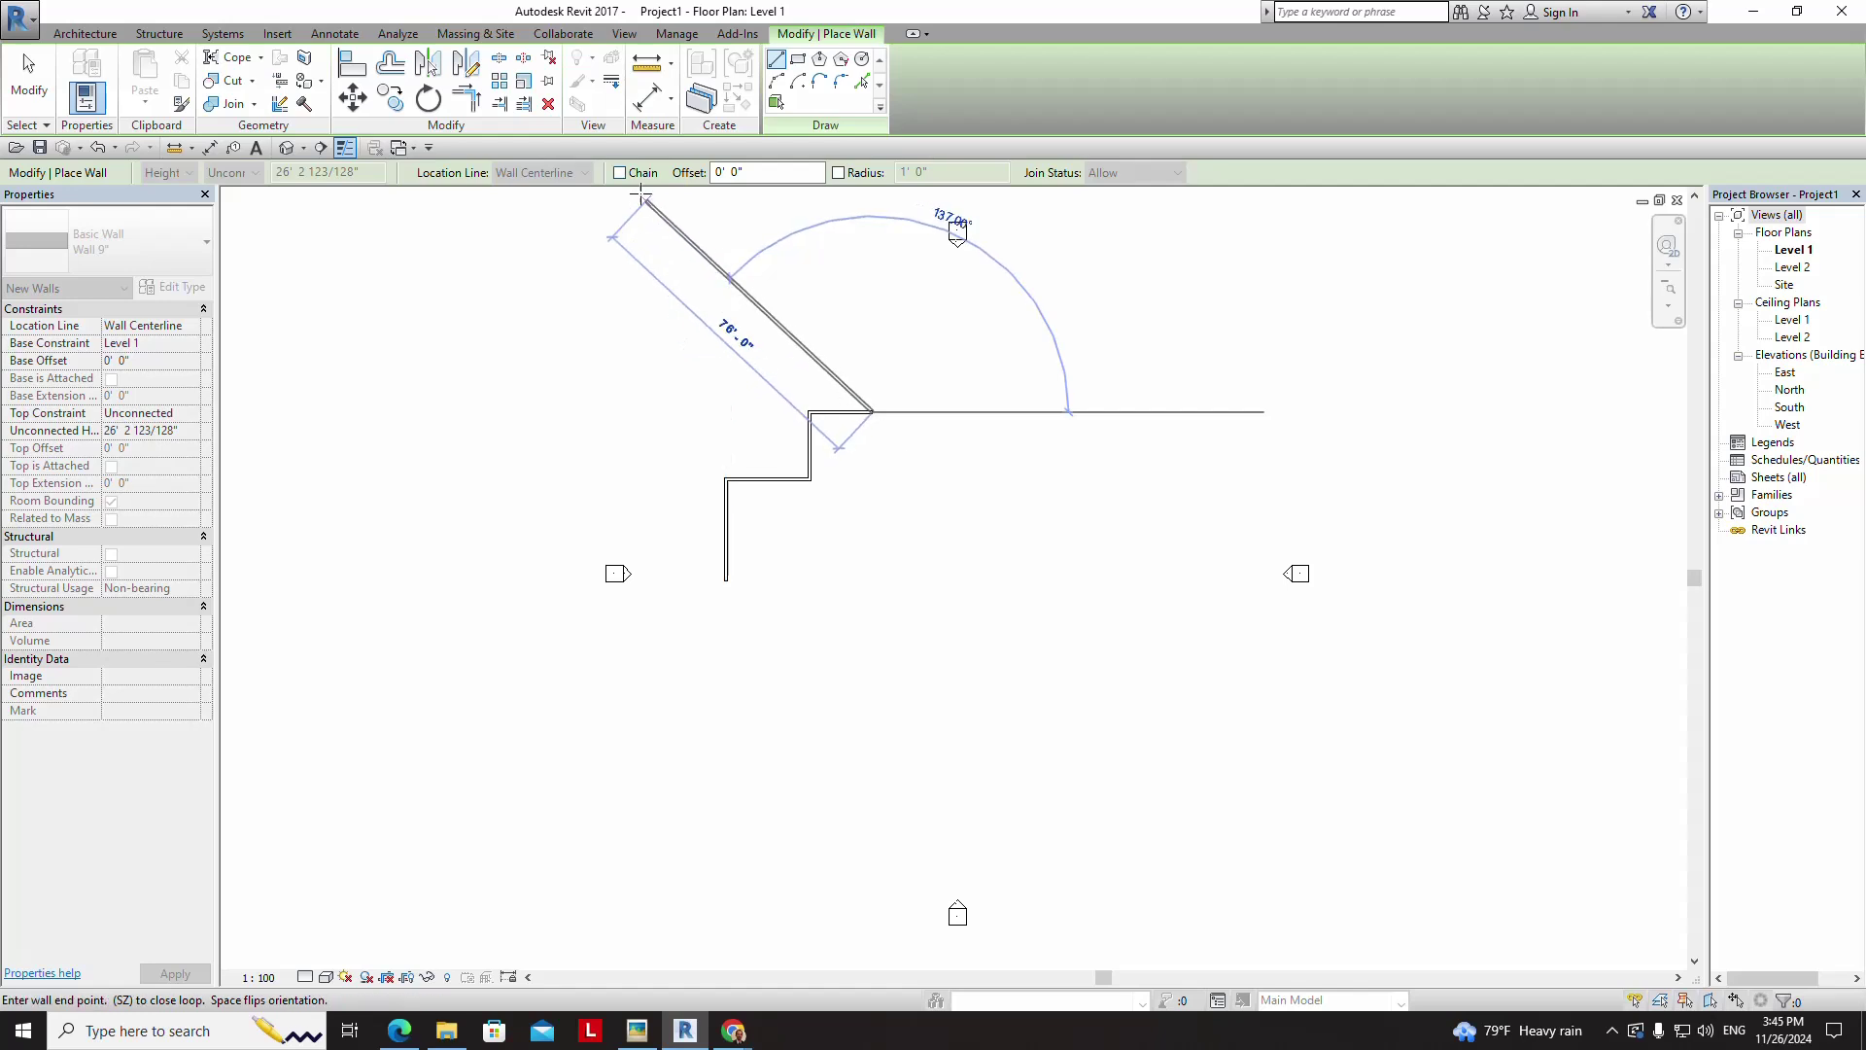
click(874, 518)
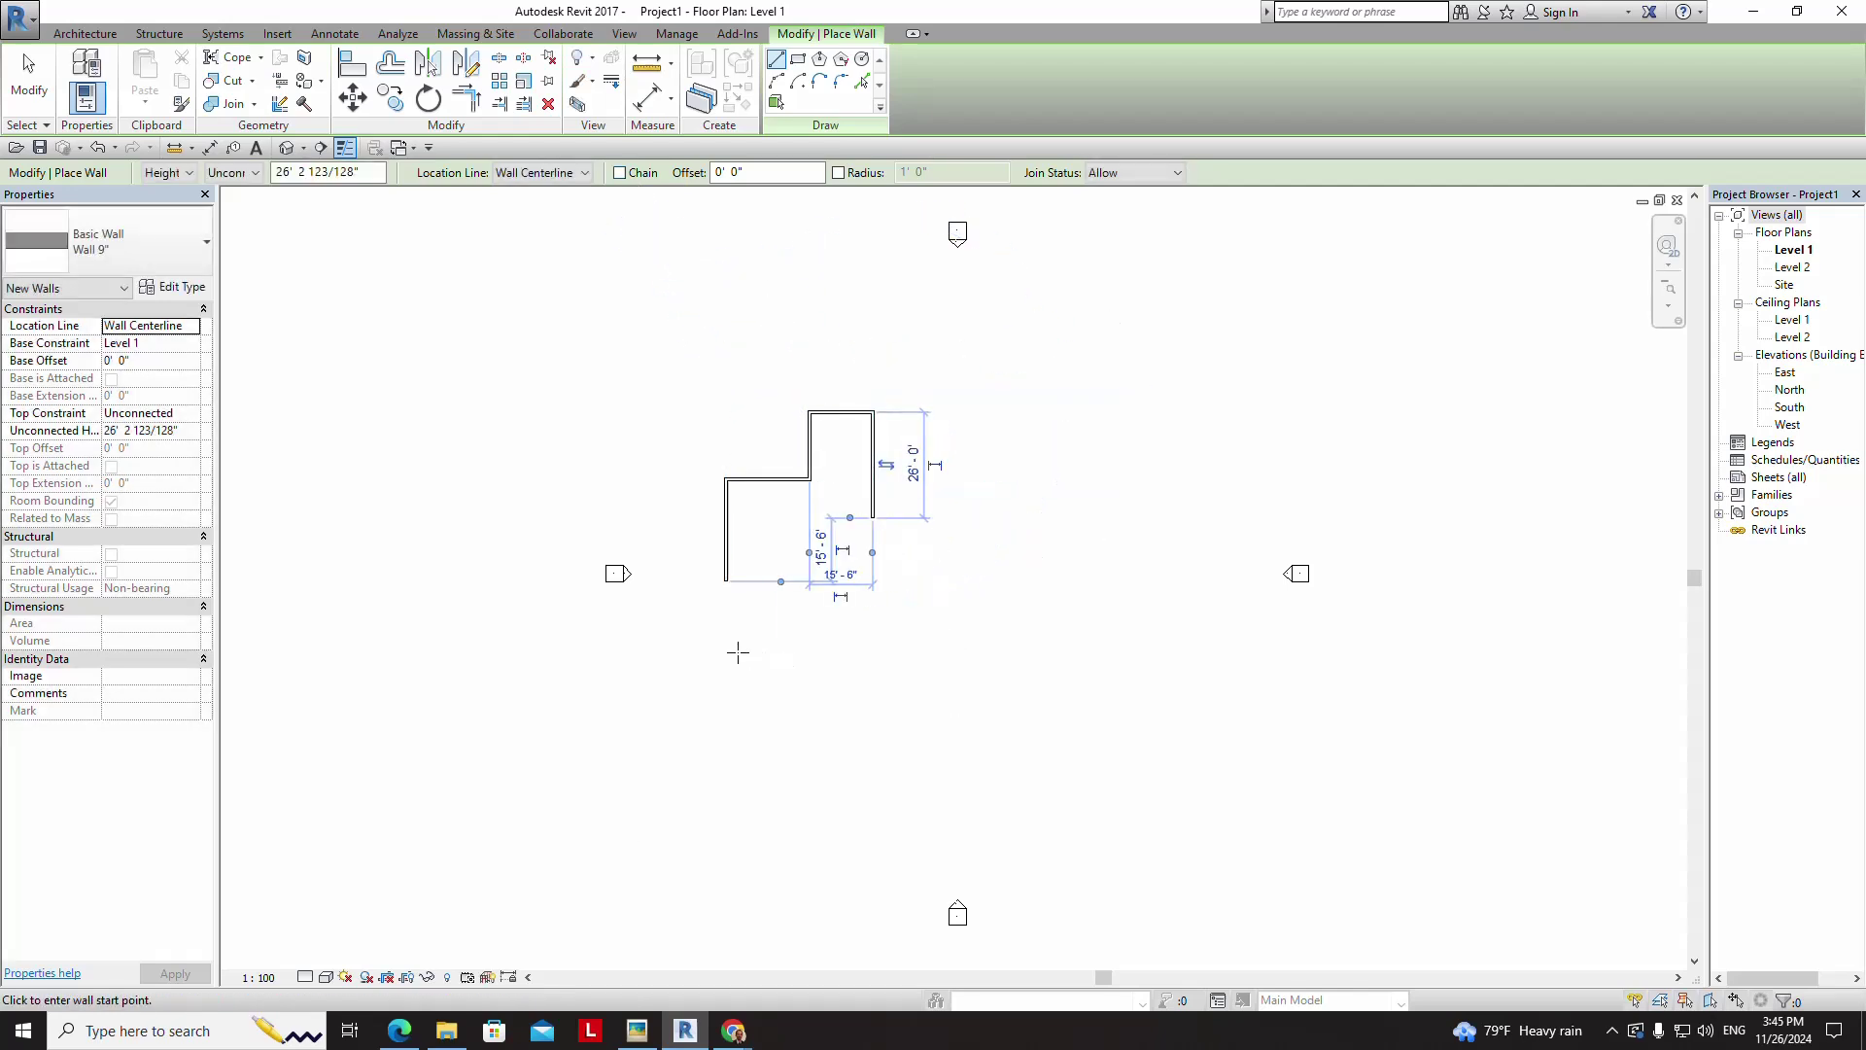
click(725, 582)
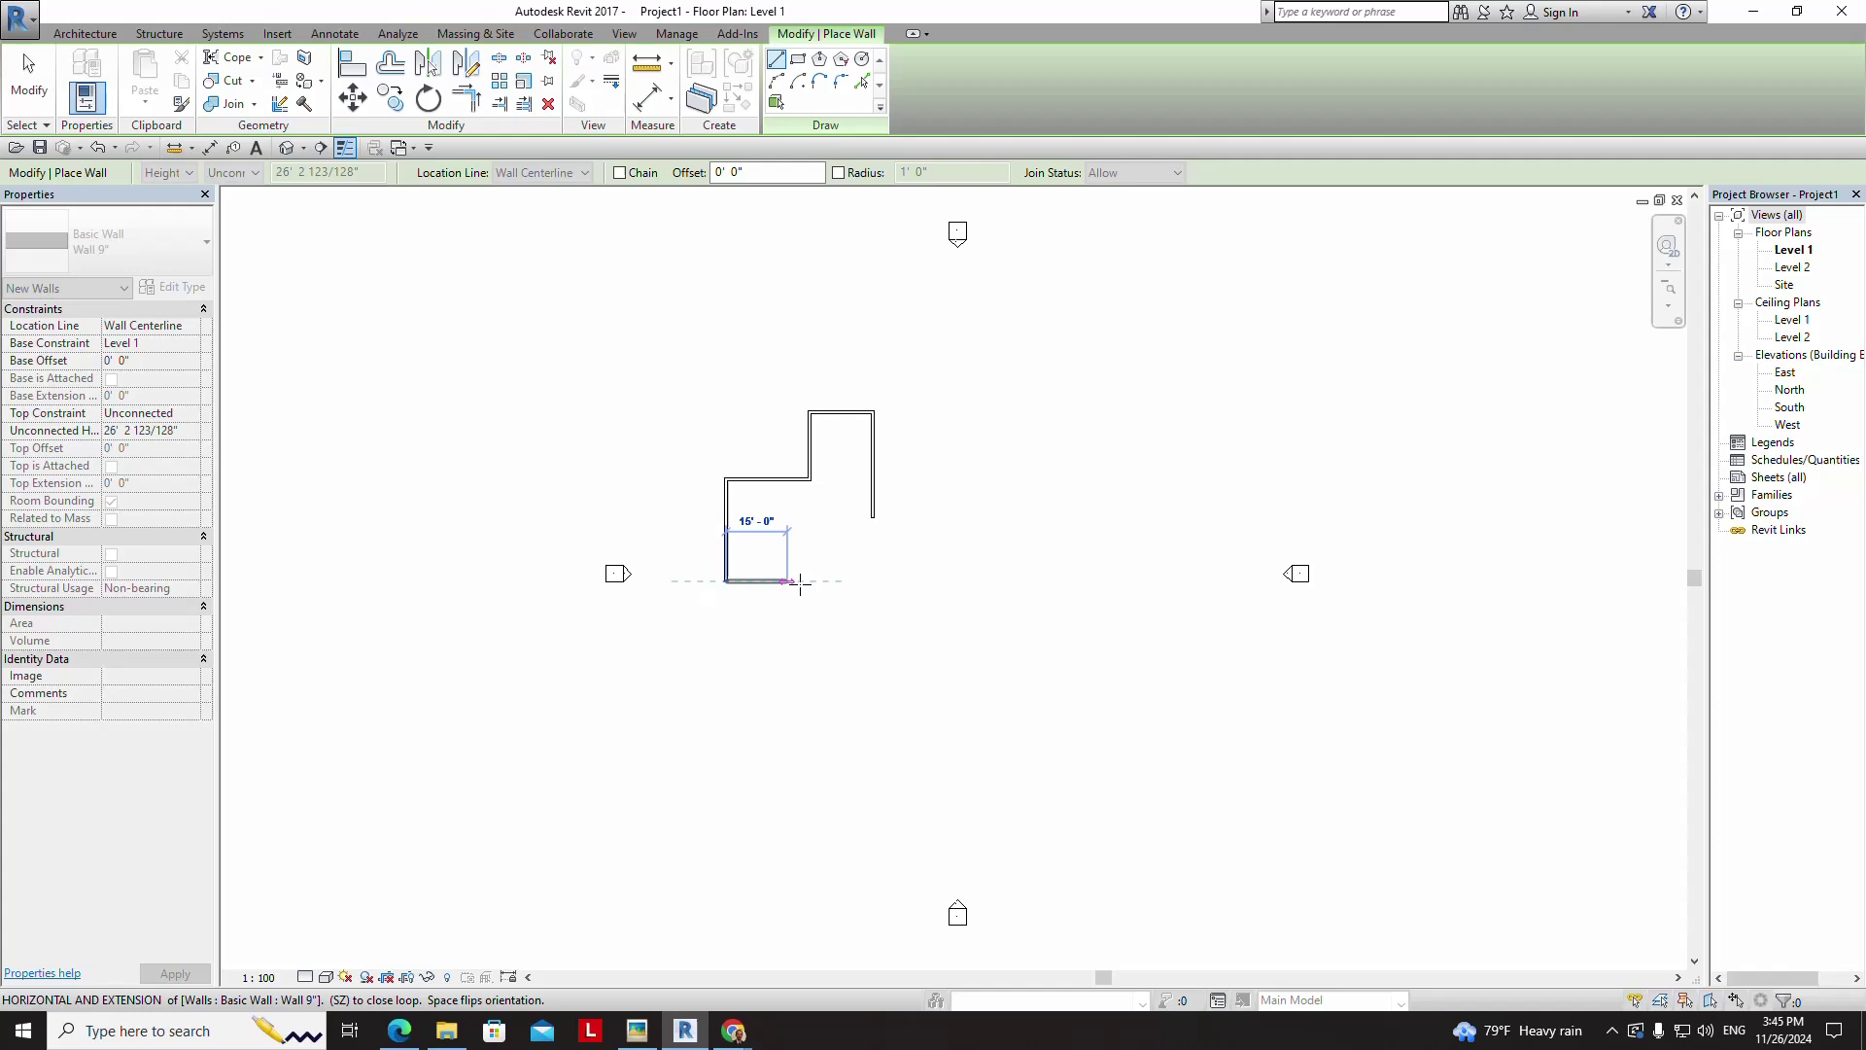
click(949, 582)
- Draw three separate Wall 9" walls: one horizontal below the outline, one vertical to its right, and a 25' horizontal one level with the outline's top wall
click(809, 704)
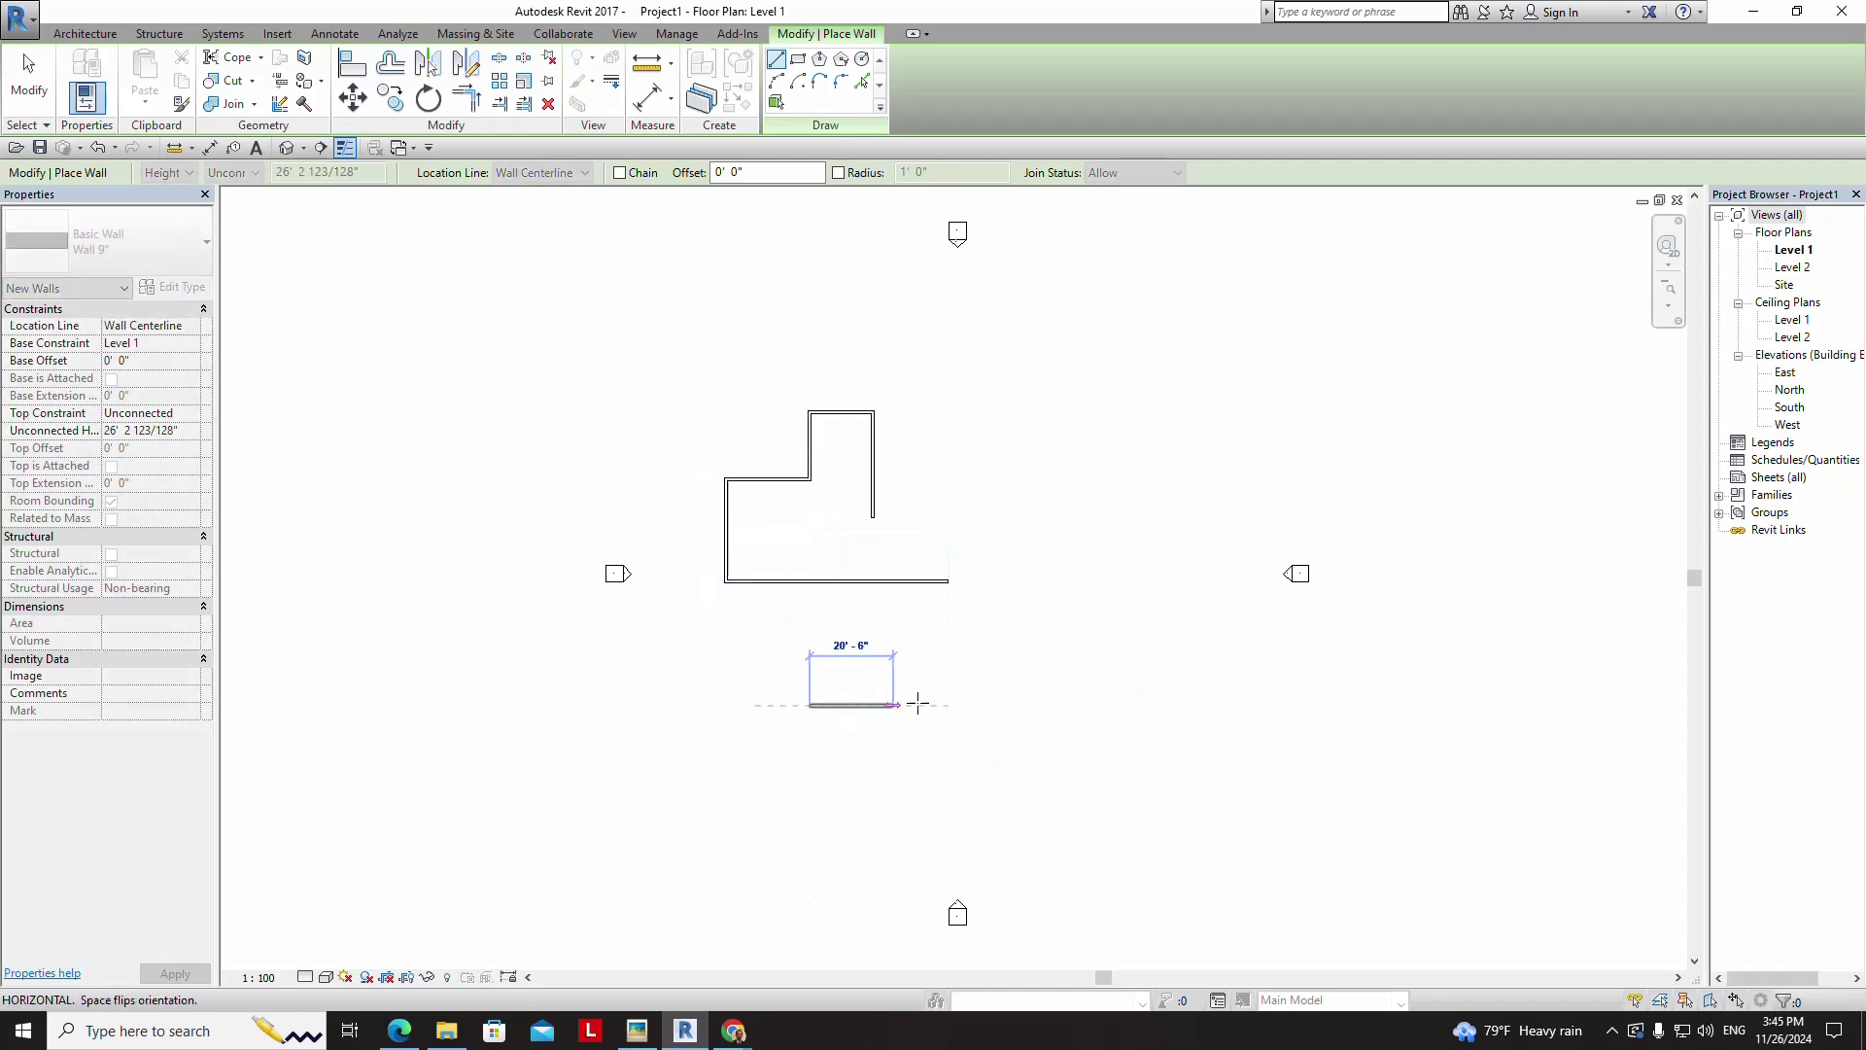
click(982, 705)
click(1030, 556)
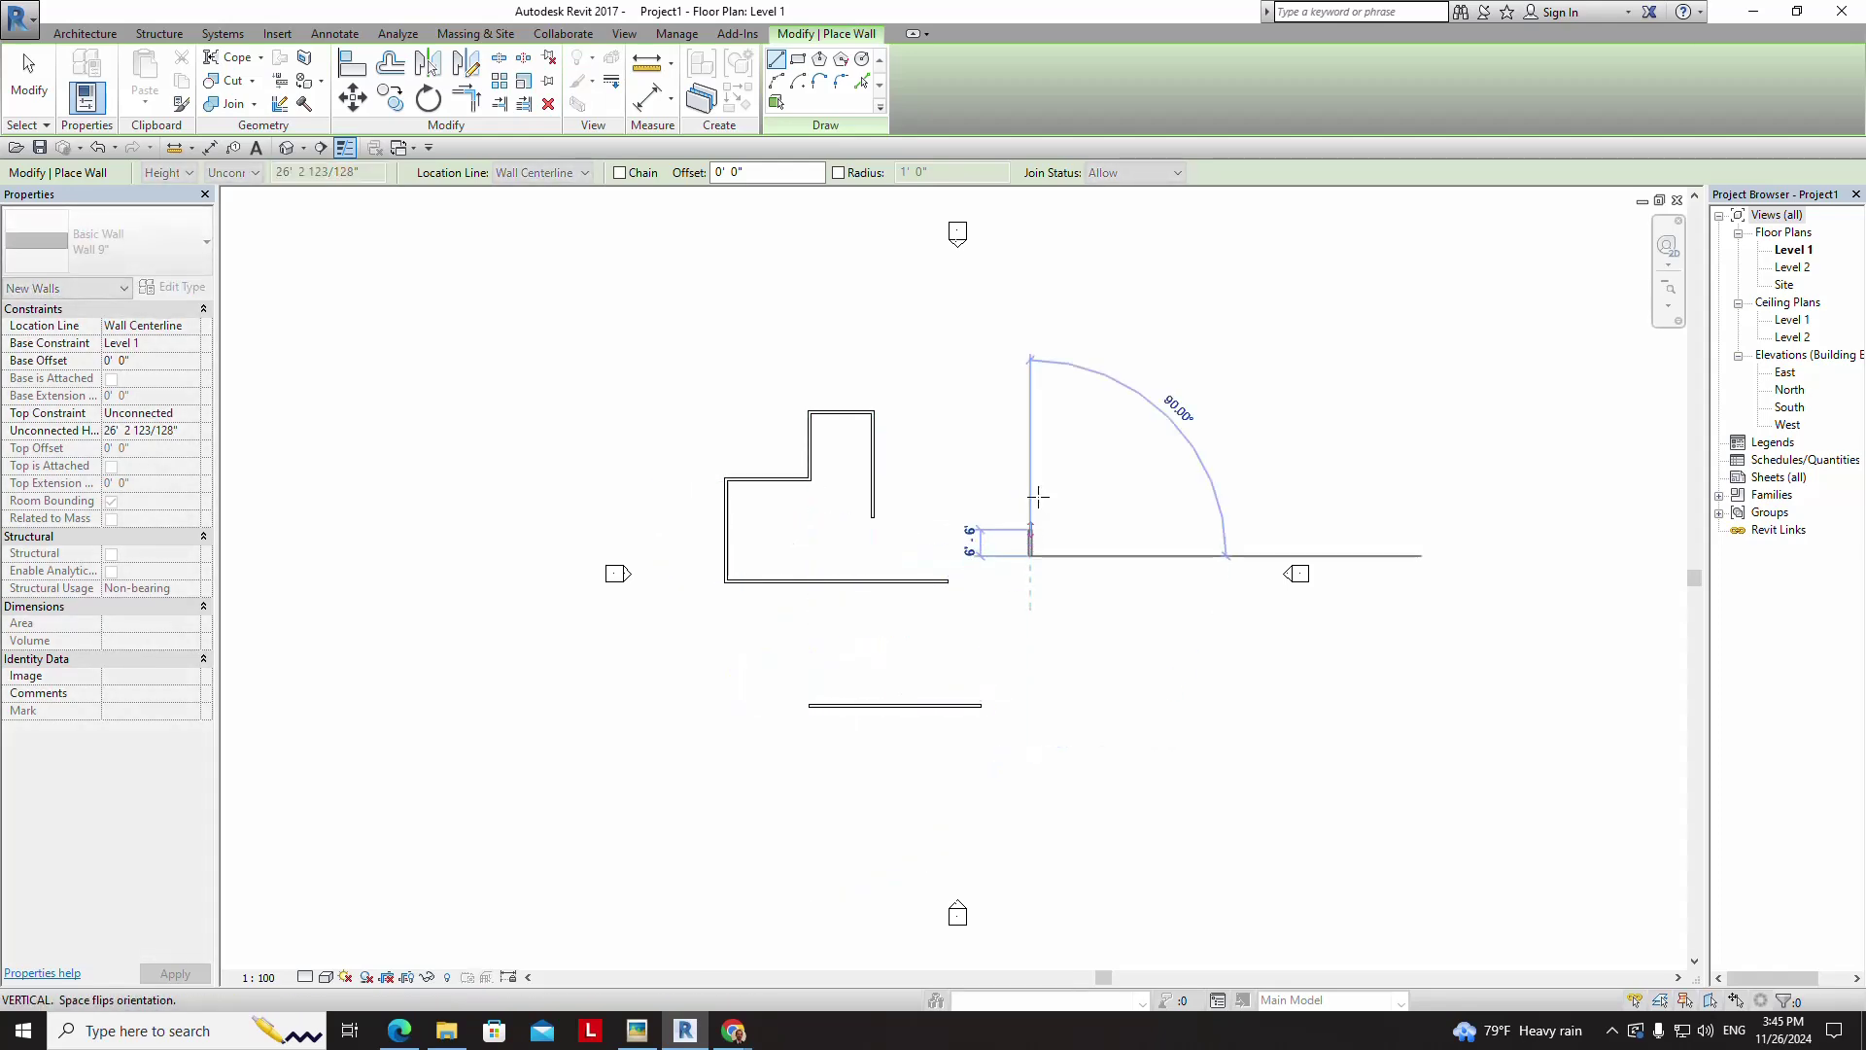
click(1030, 457)
click(961, 412)
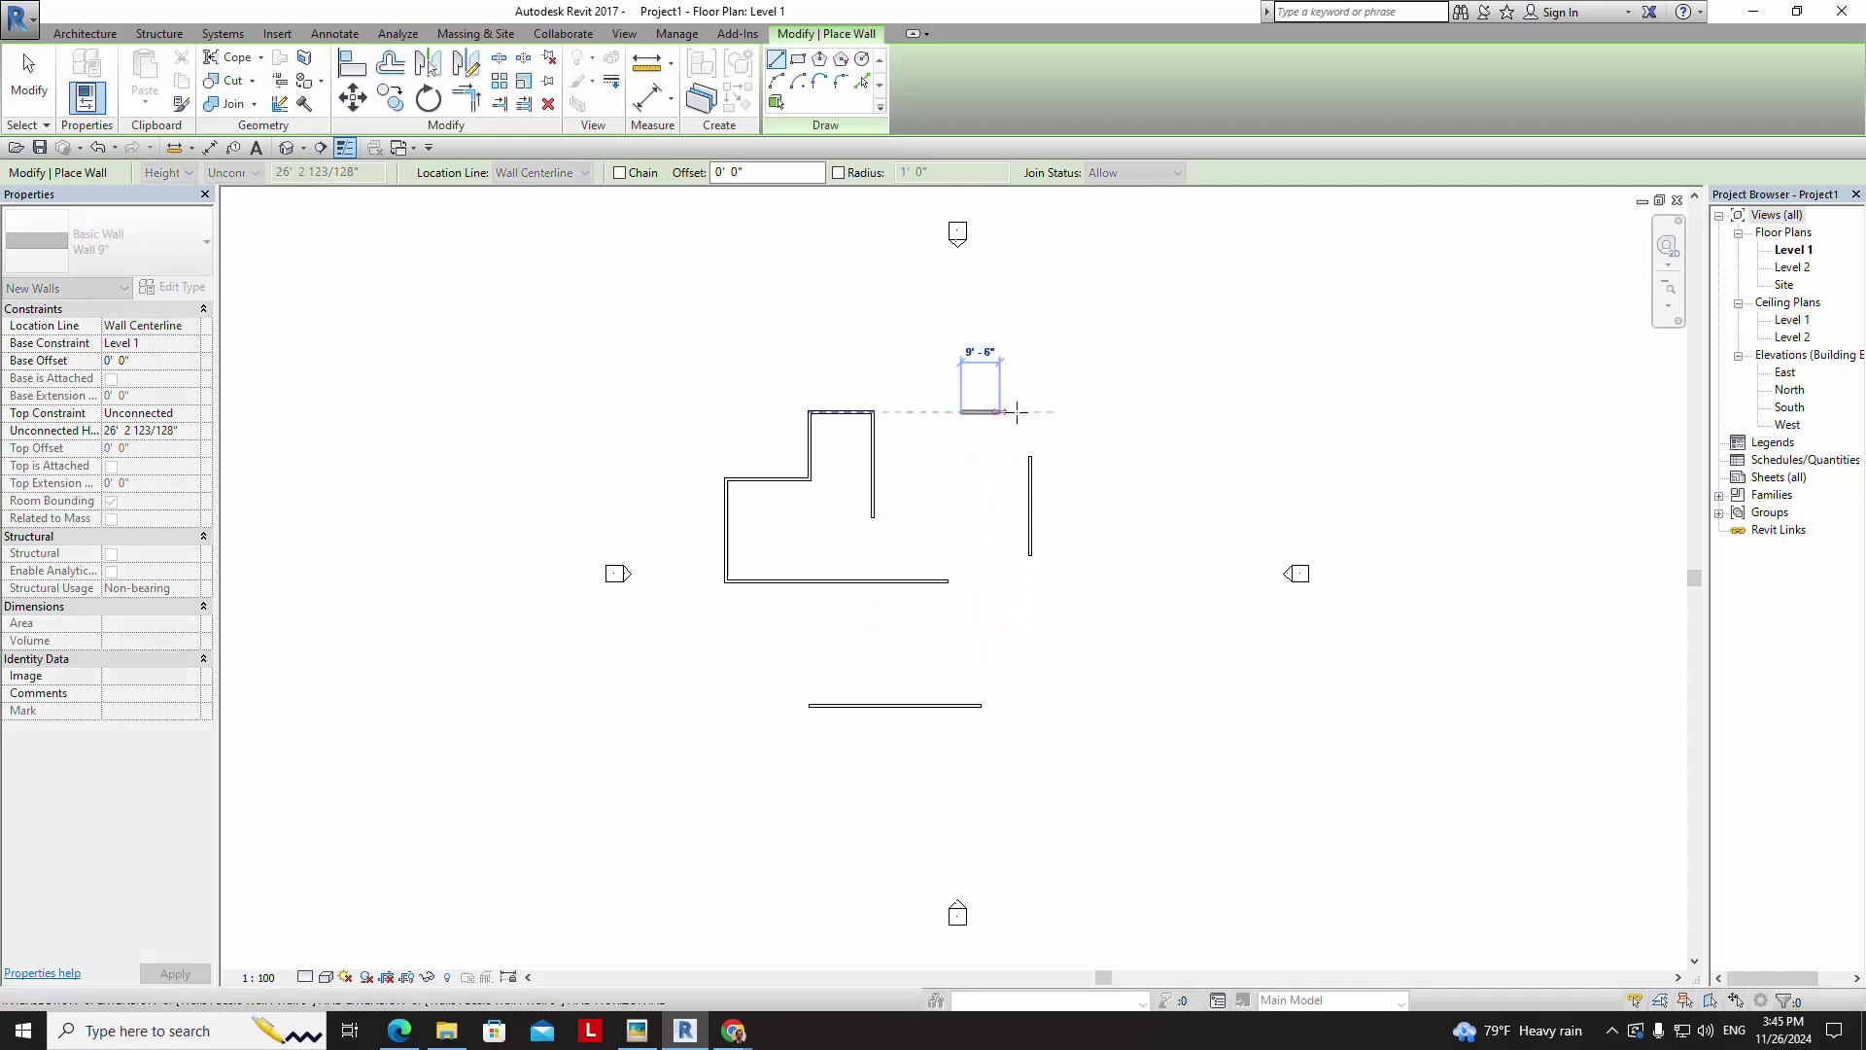
click(1063, 412)
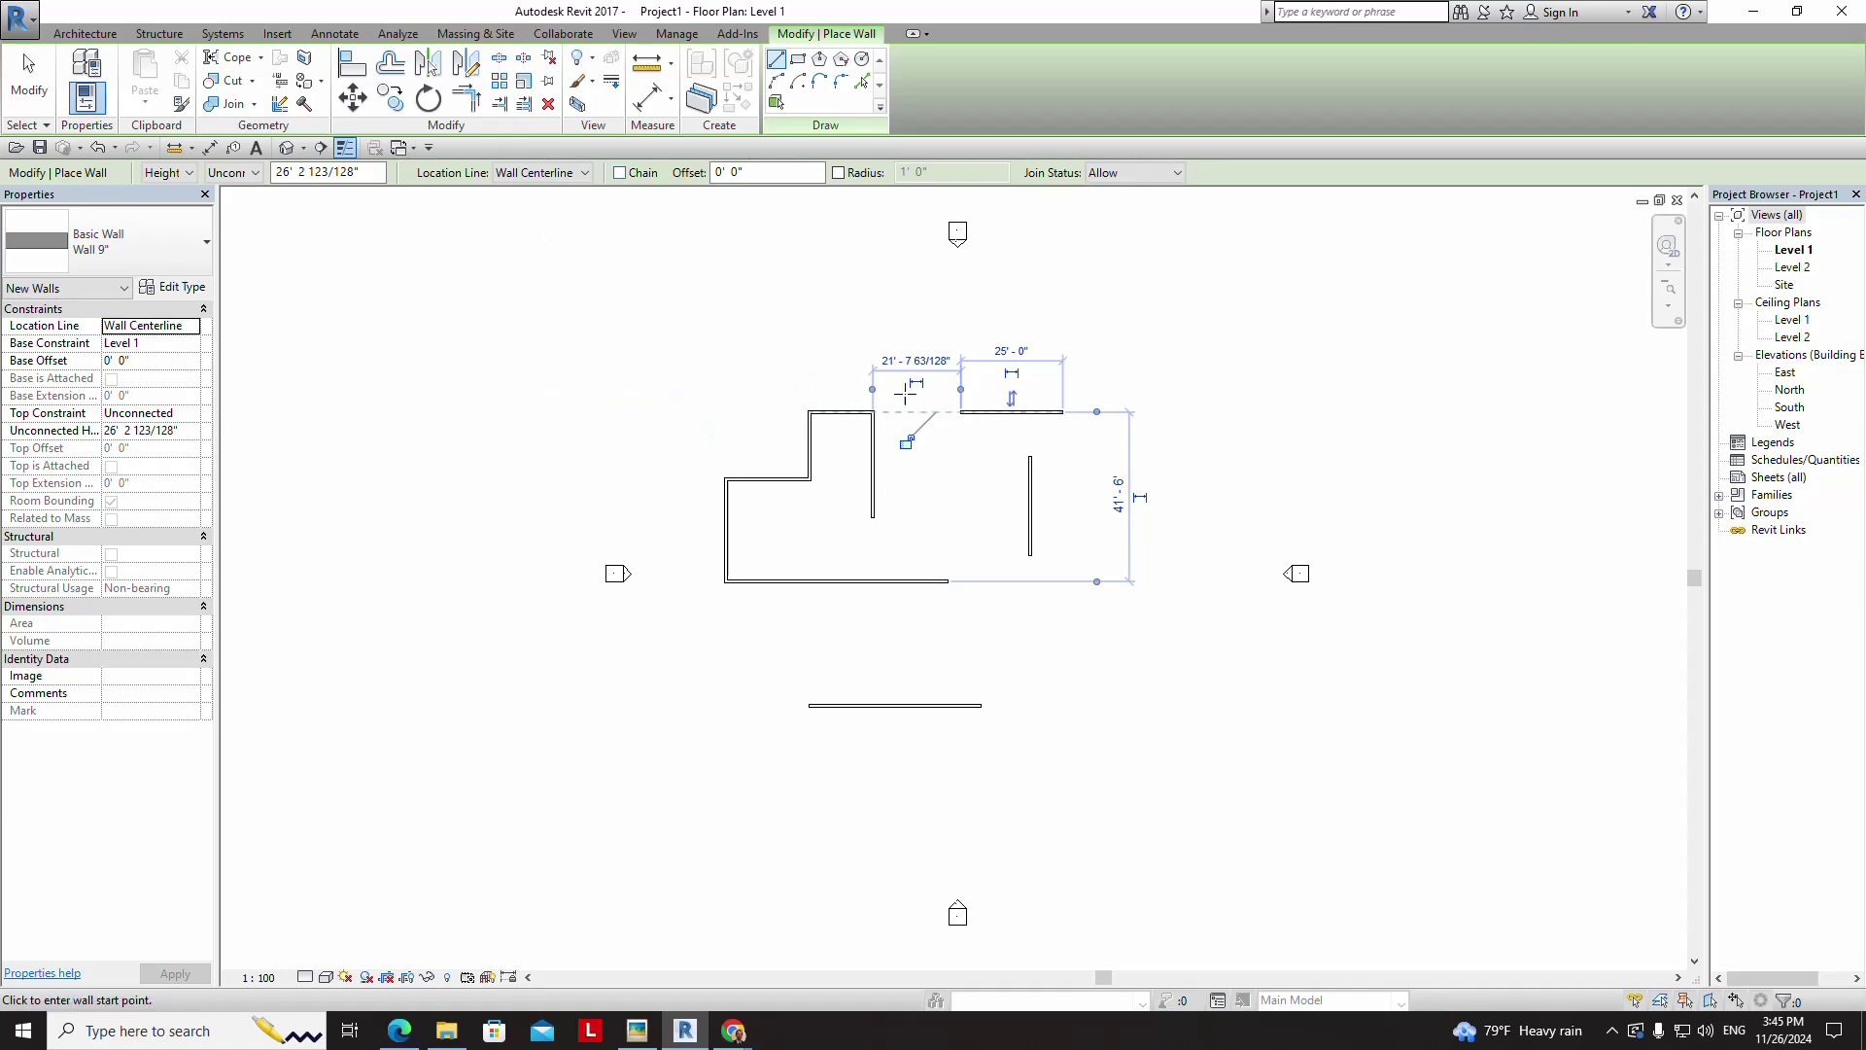
- Clear the Level 1 plan by deleting all the practice walls, both chained and separate
key(Escape)
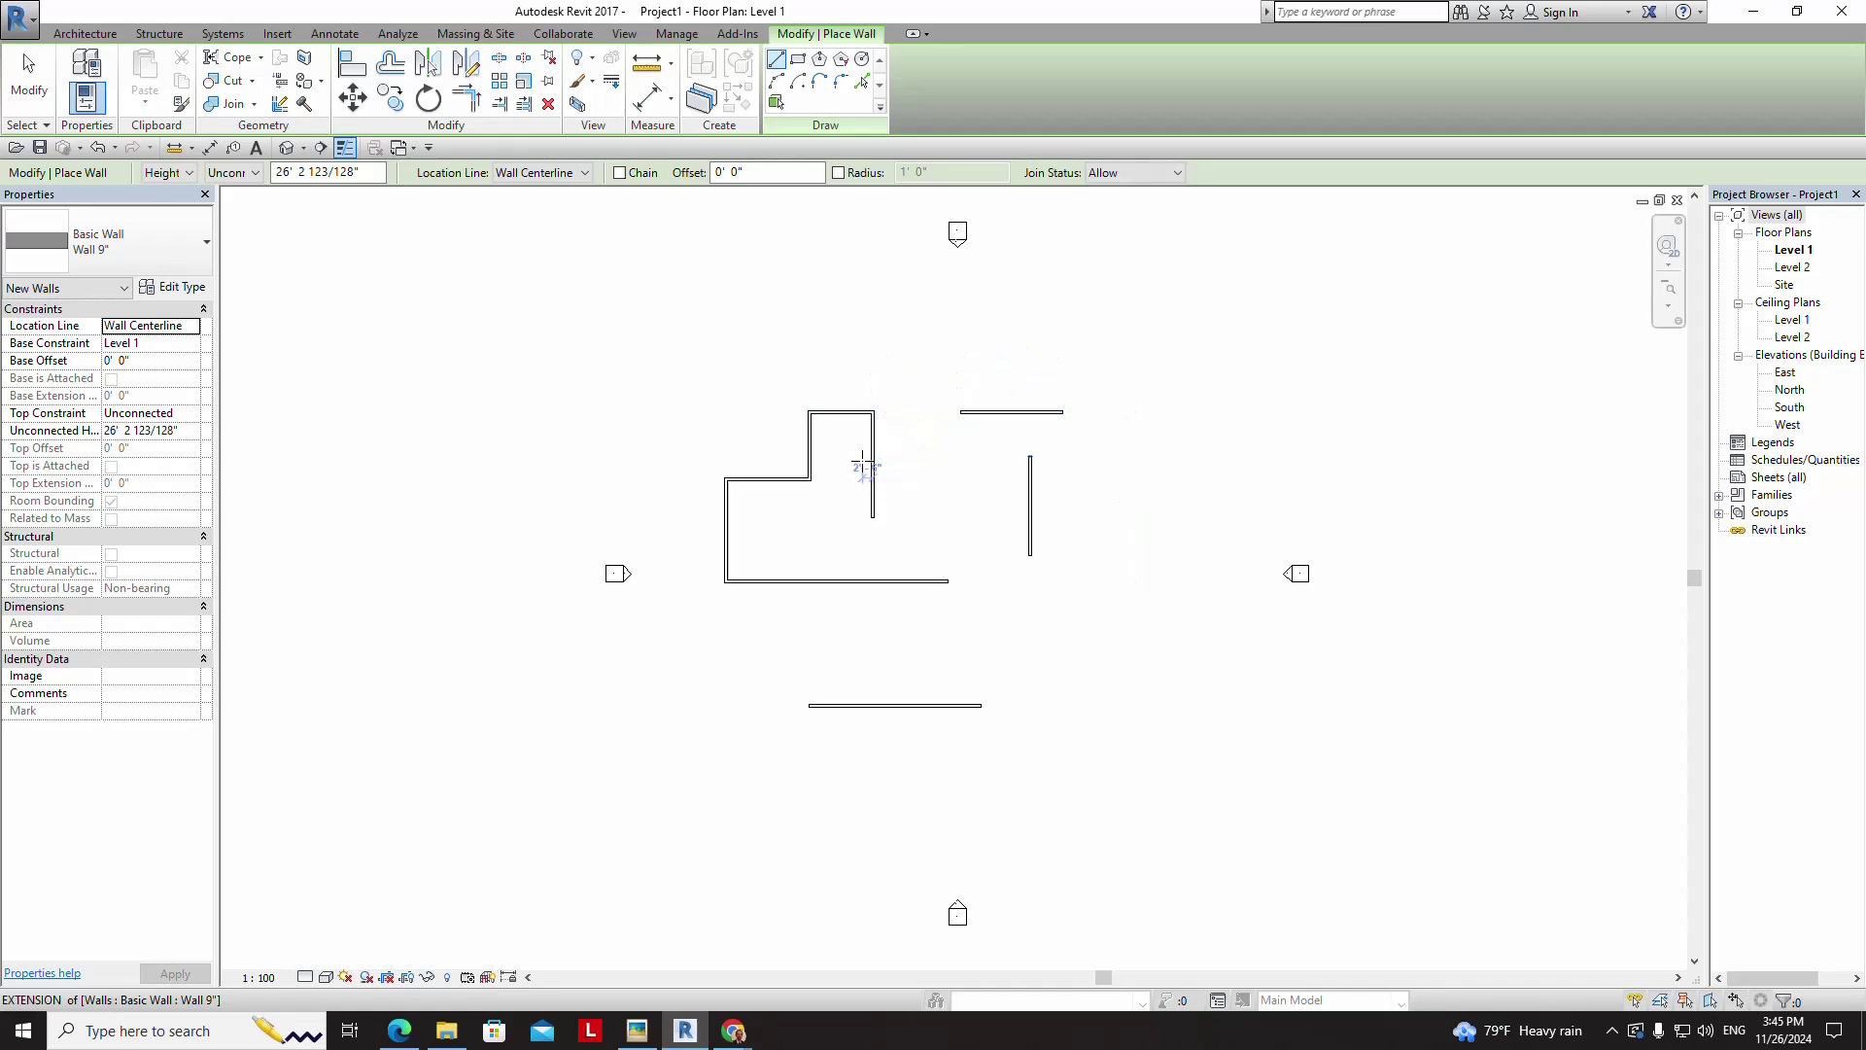
key(Escape)
drag(673, 365, 1098, 759)
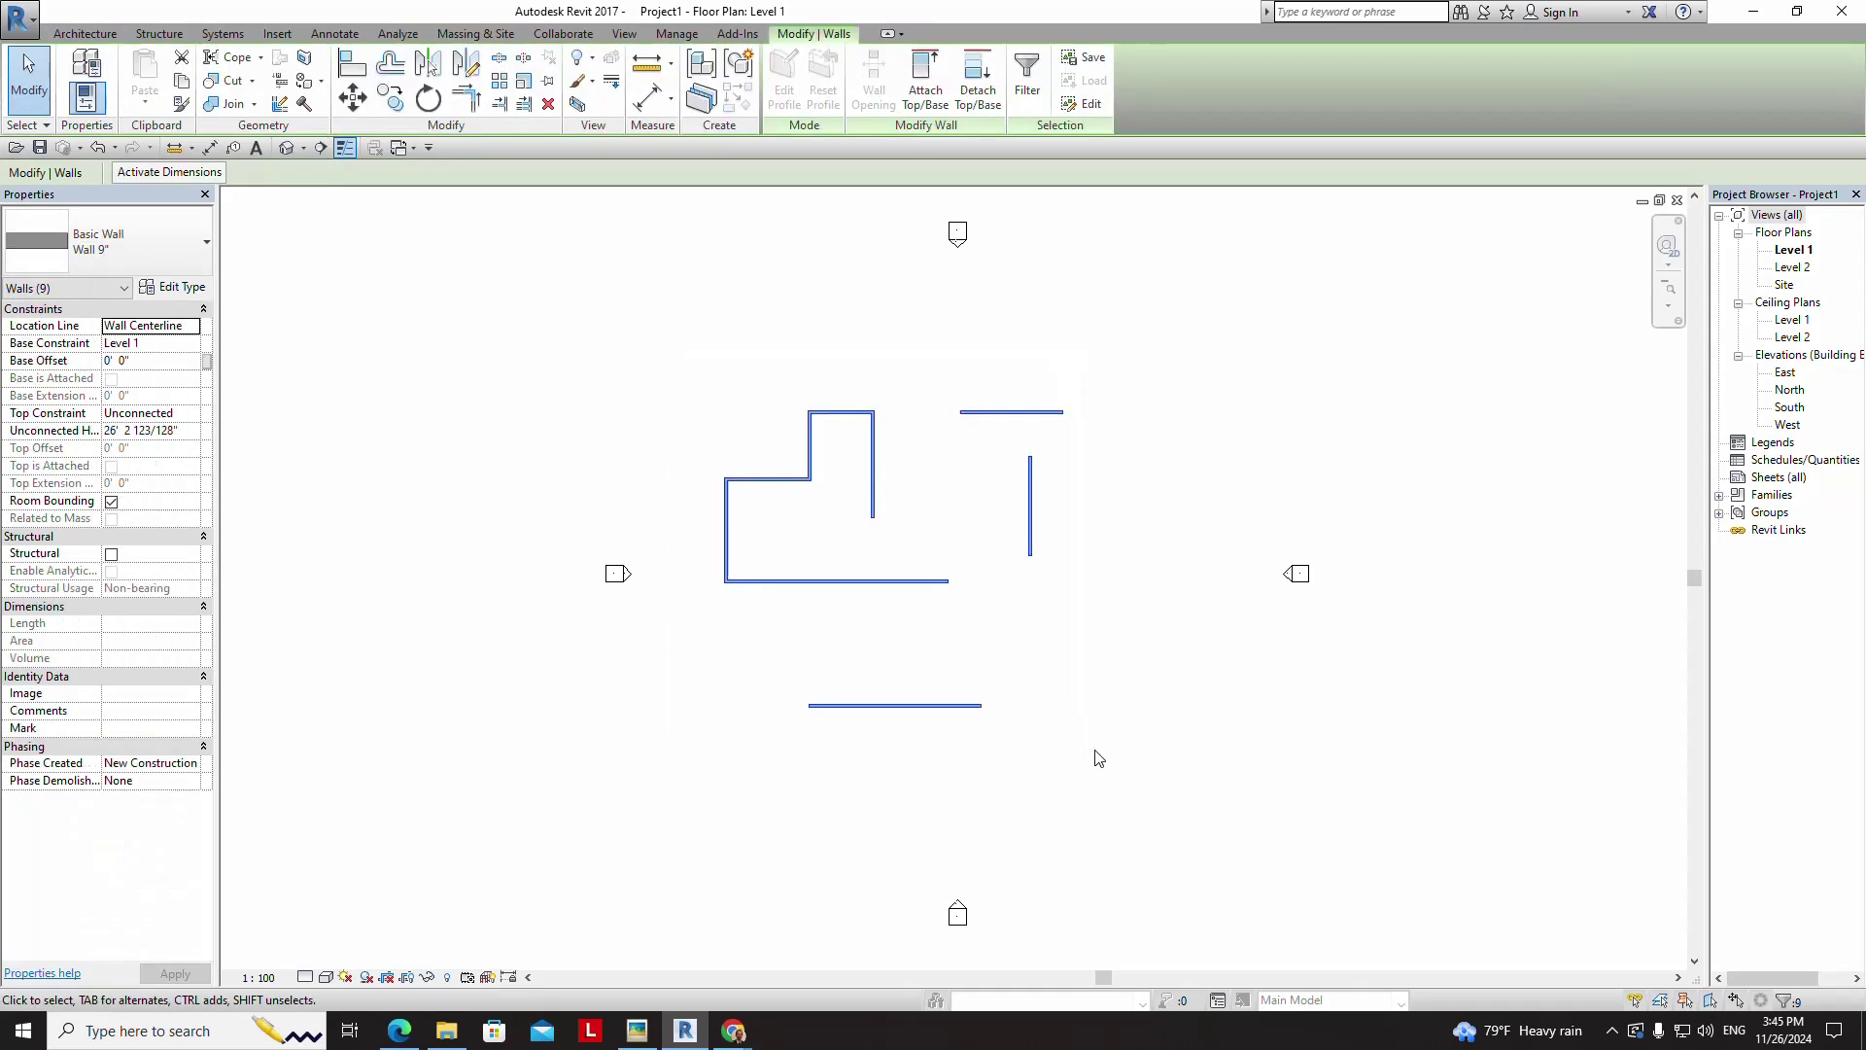
key(Delete)
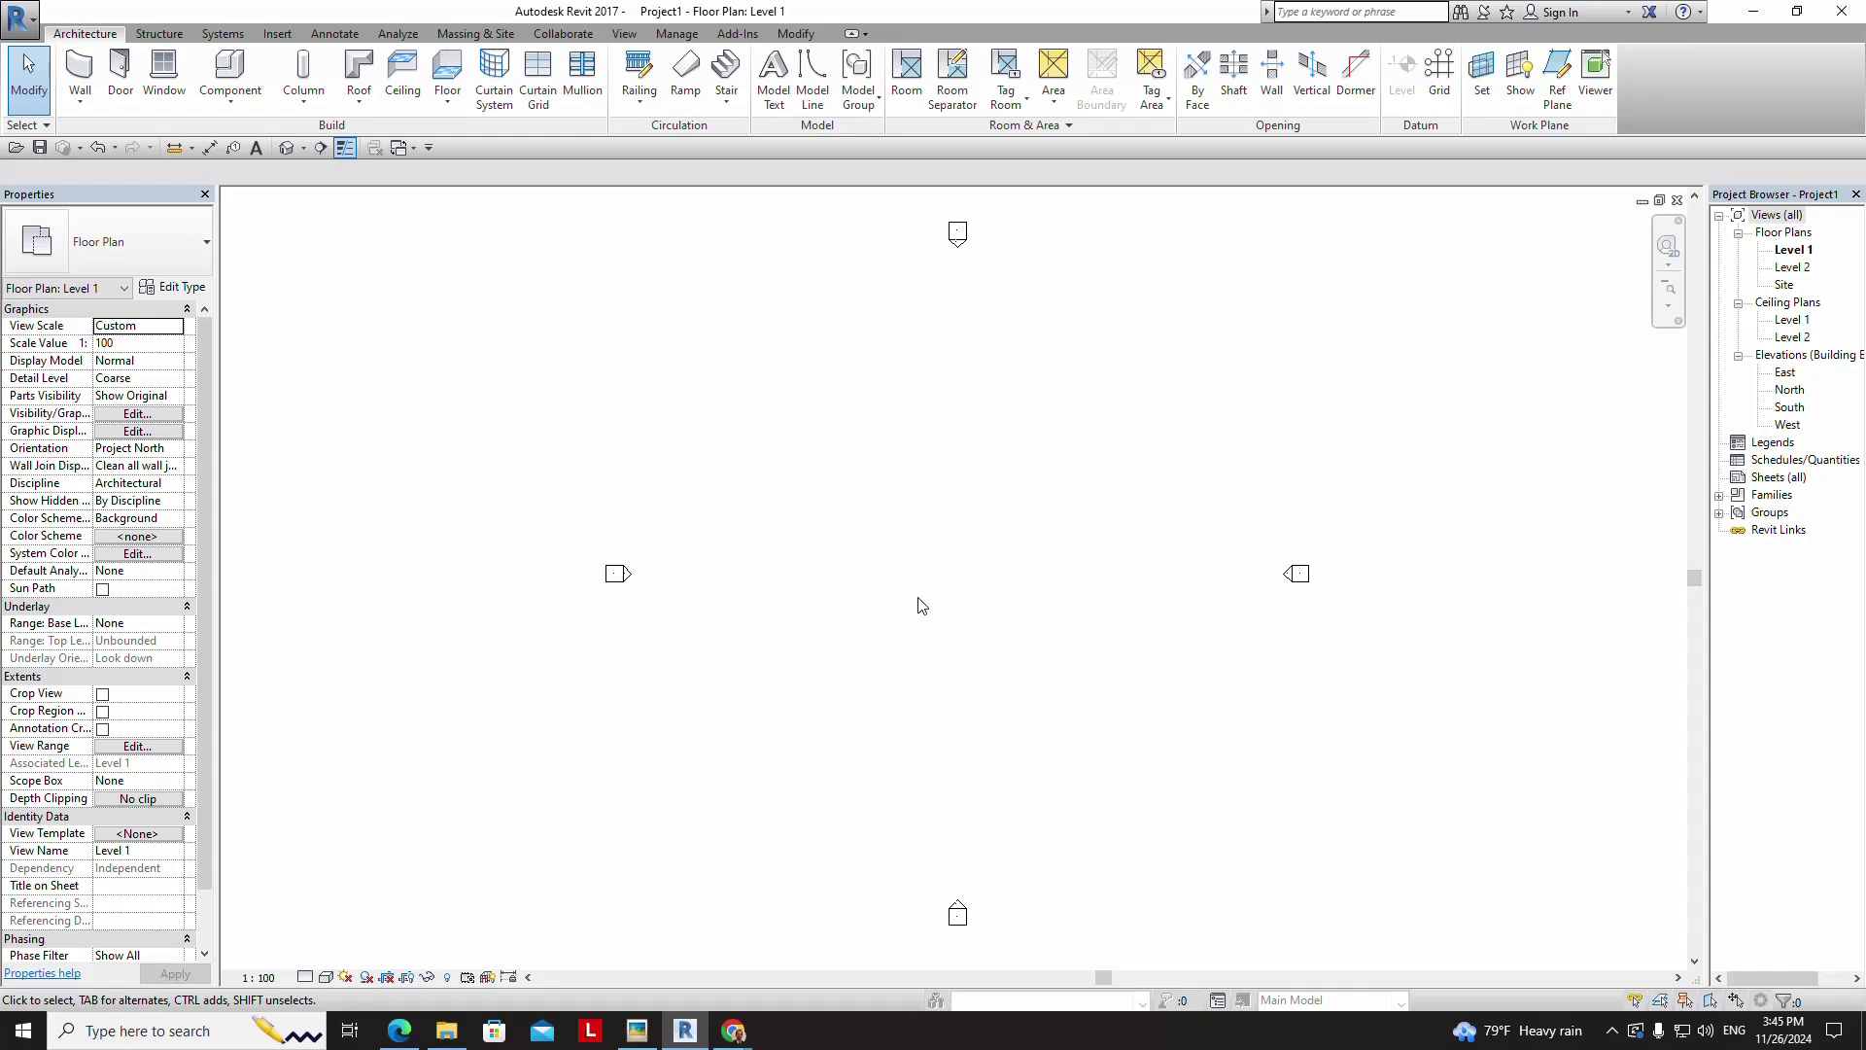
- Draw a vertical Wall 9" architectural wall, 25' 6" long, with its location line at the wall centerline
click(80, 97)
click(112, 137)
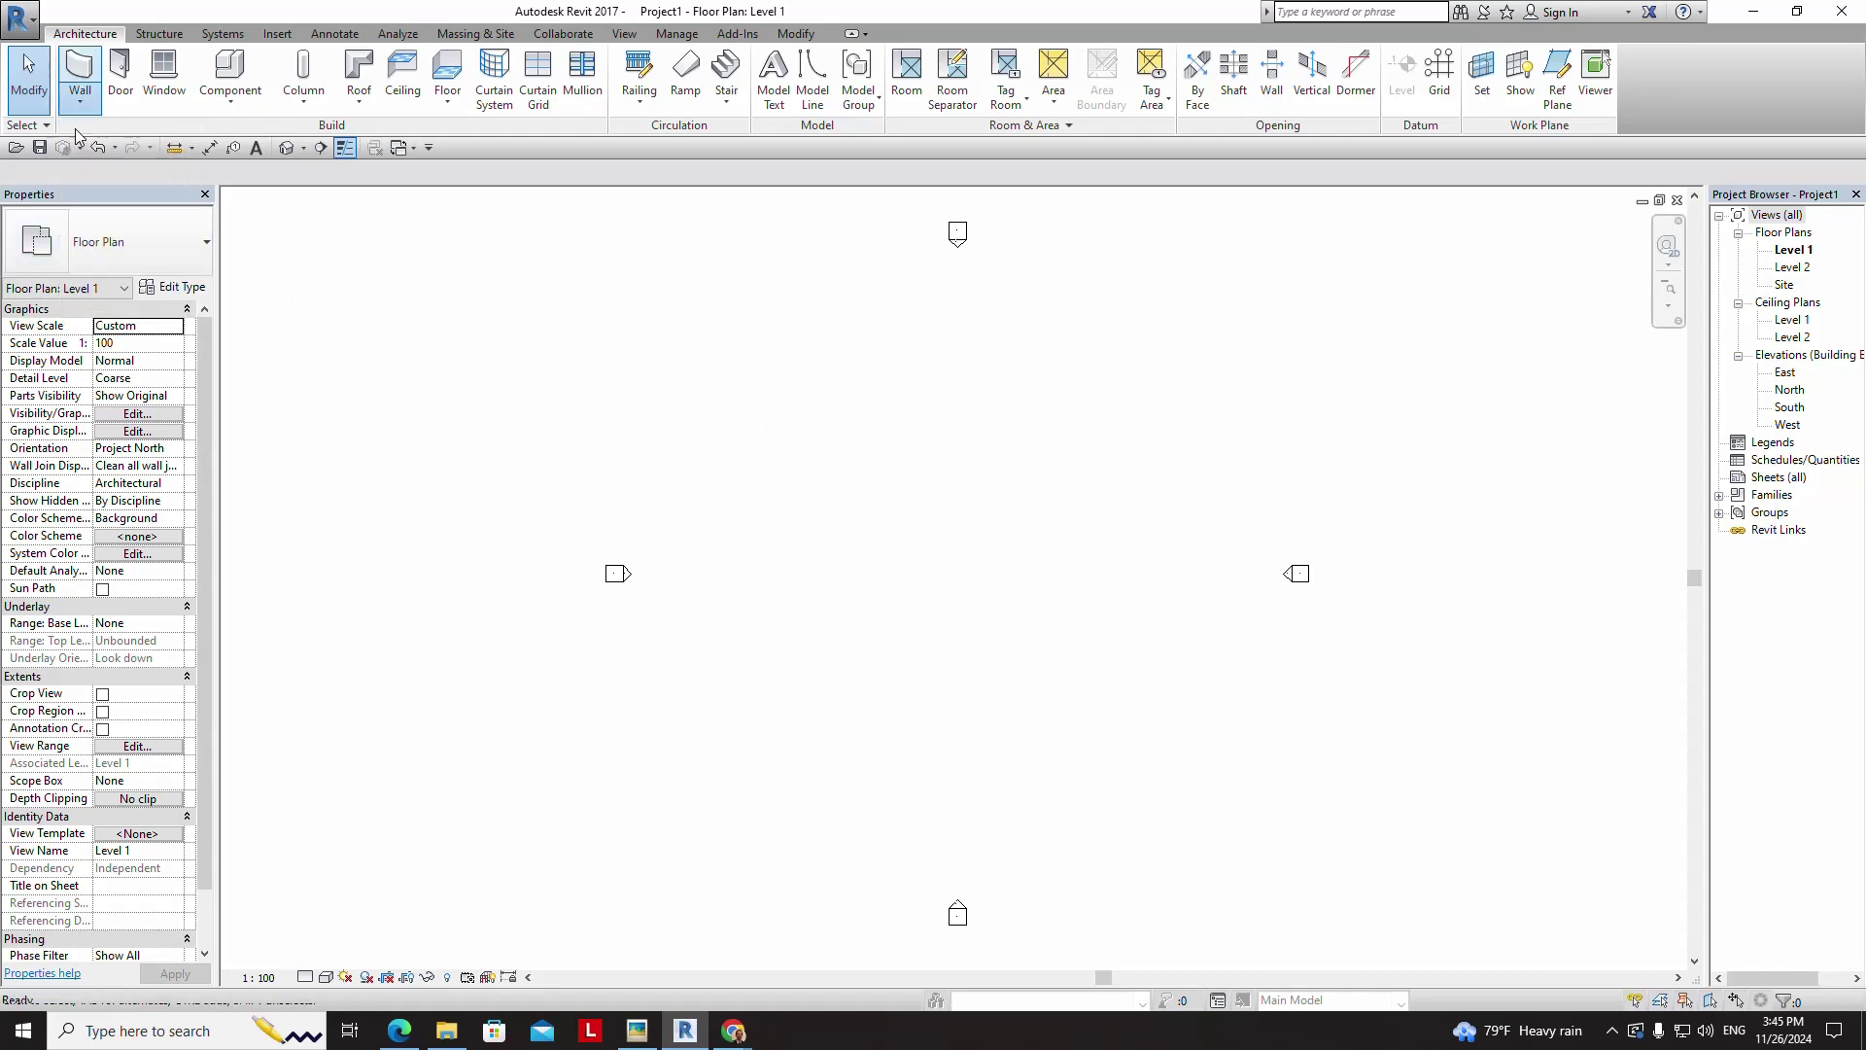
click(726, 574)
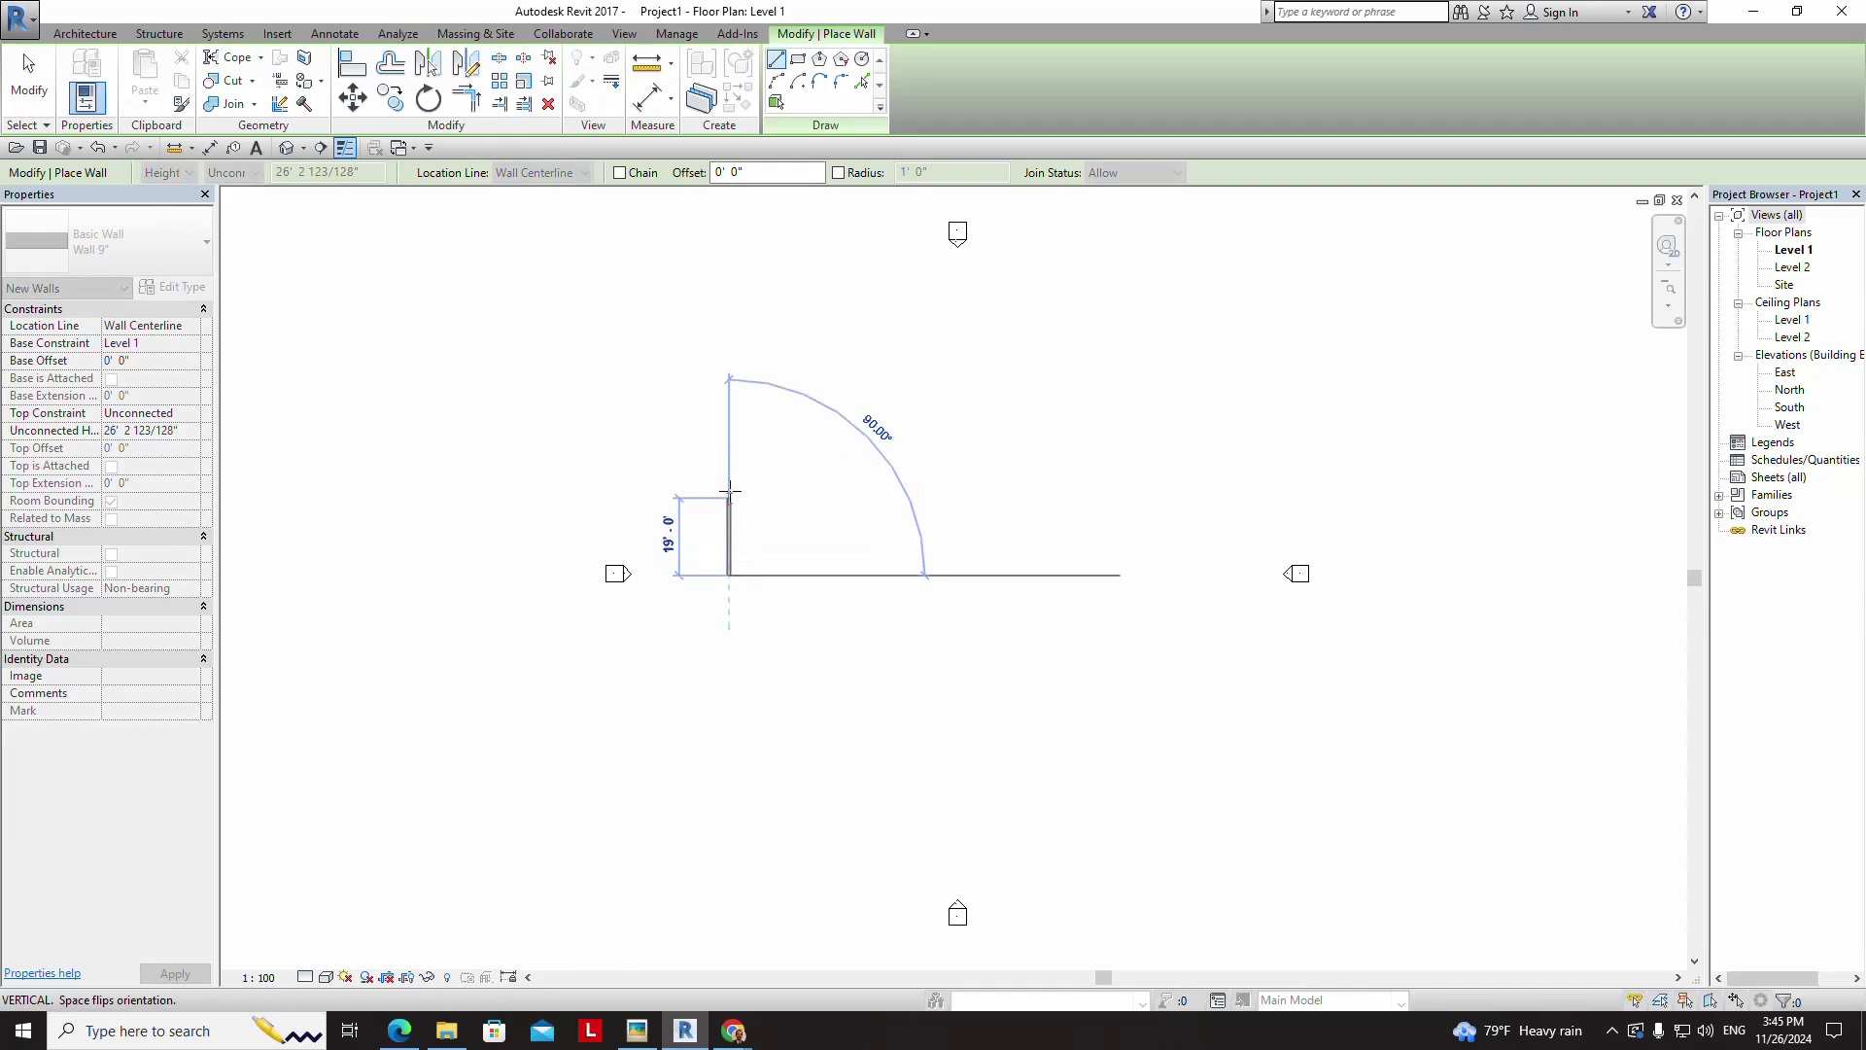
click(730, 471)
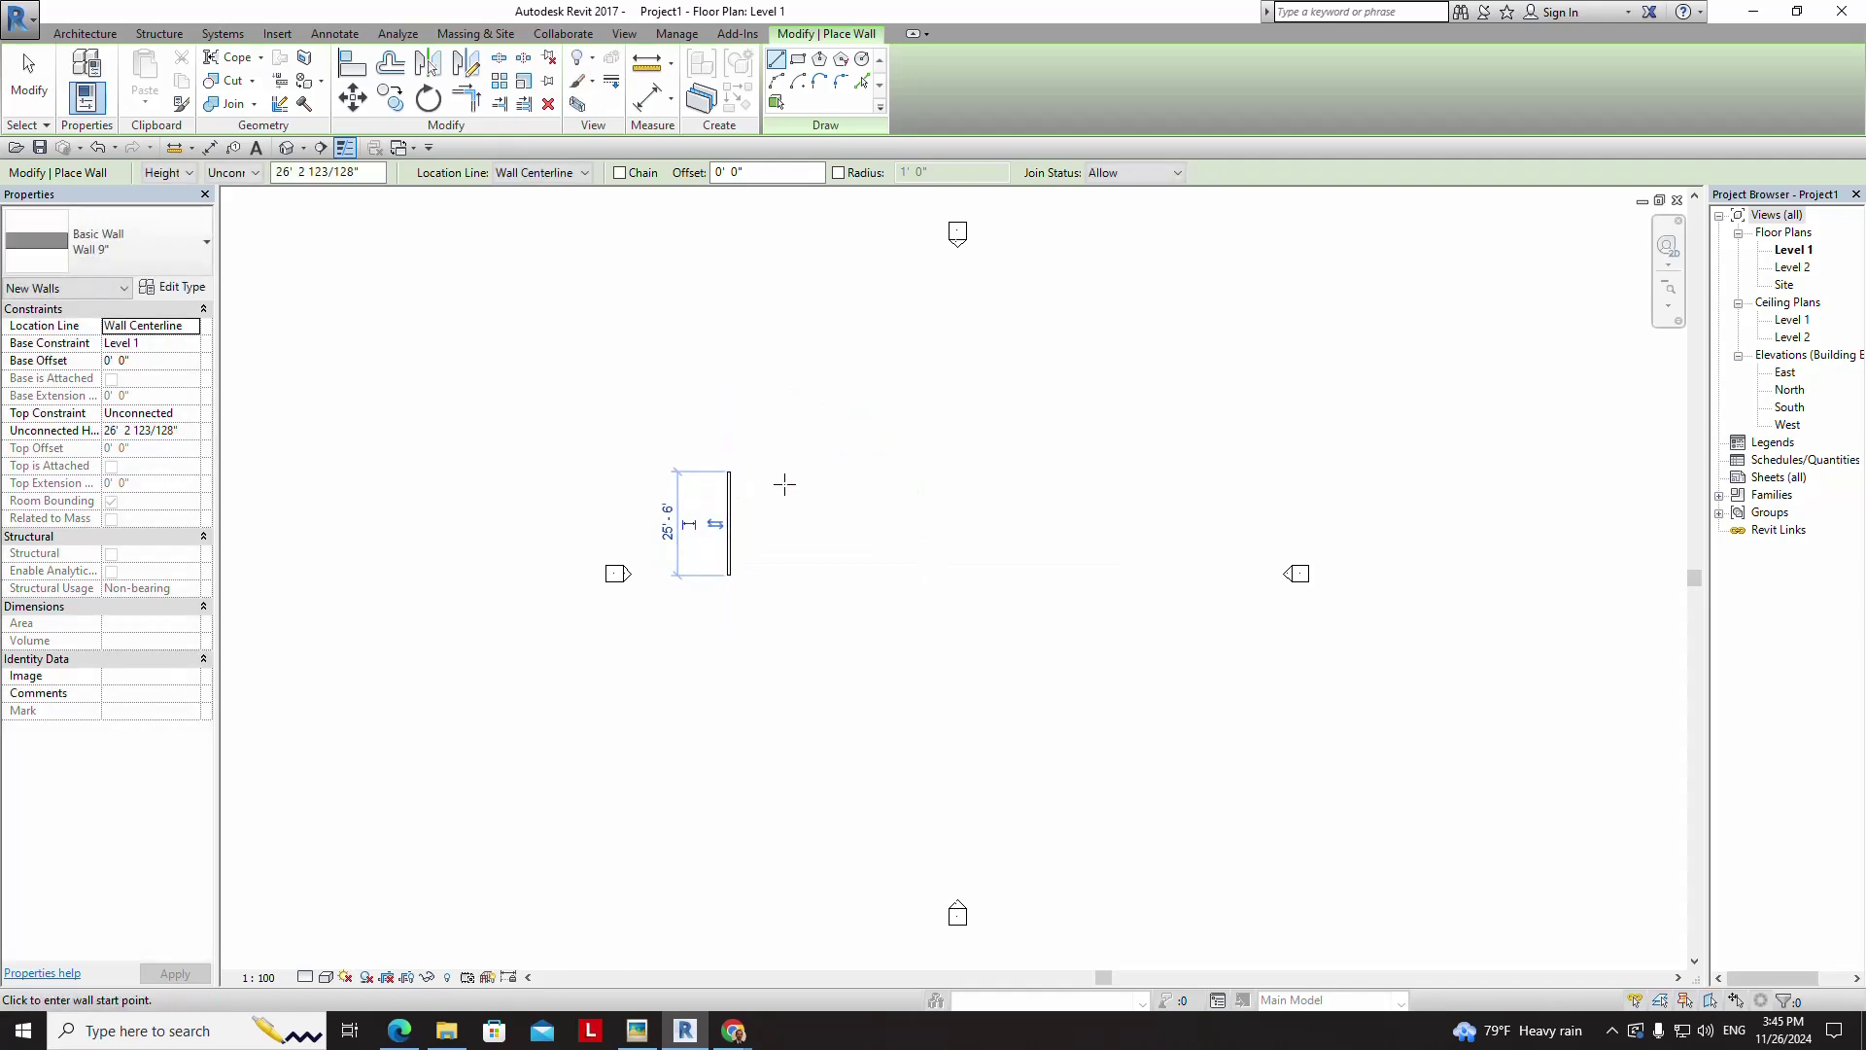
- Turn on wall chaining and draw a short horizontal wall rightward from the vertical wall's upper end
scroll(789, 481, up, 3)
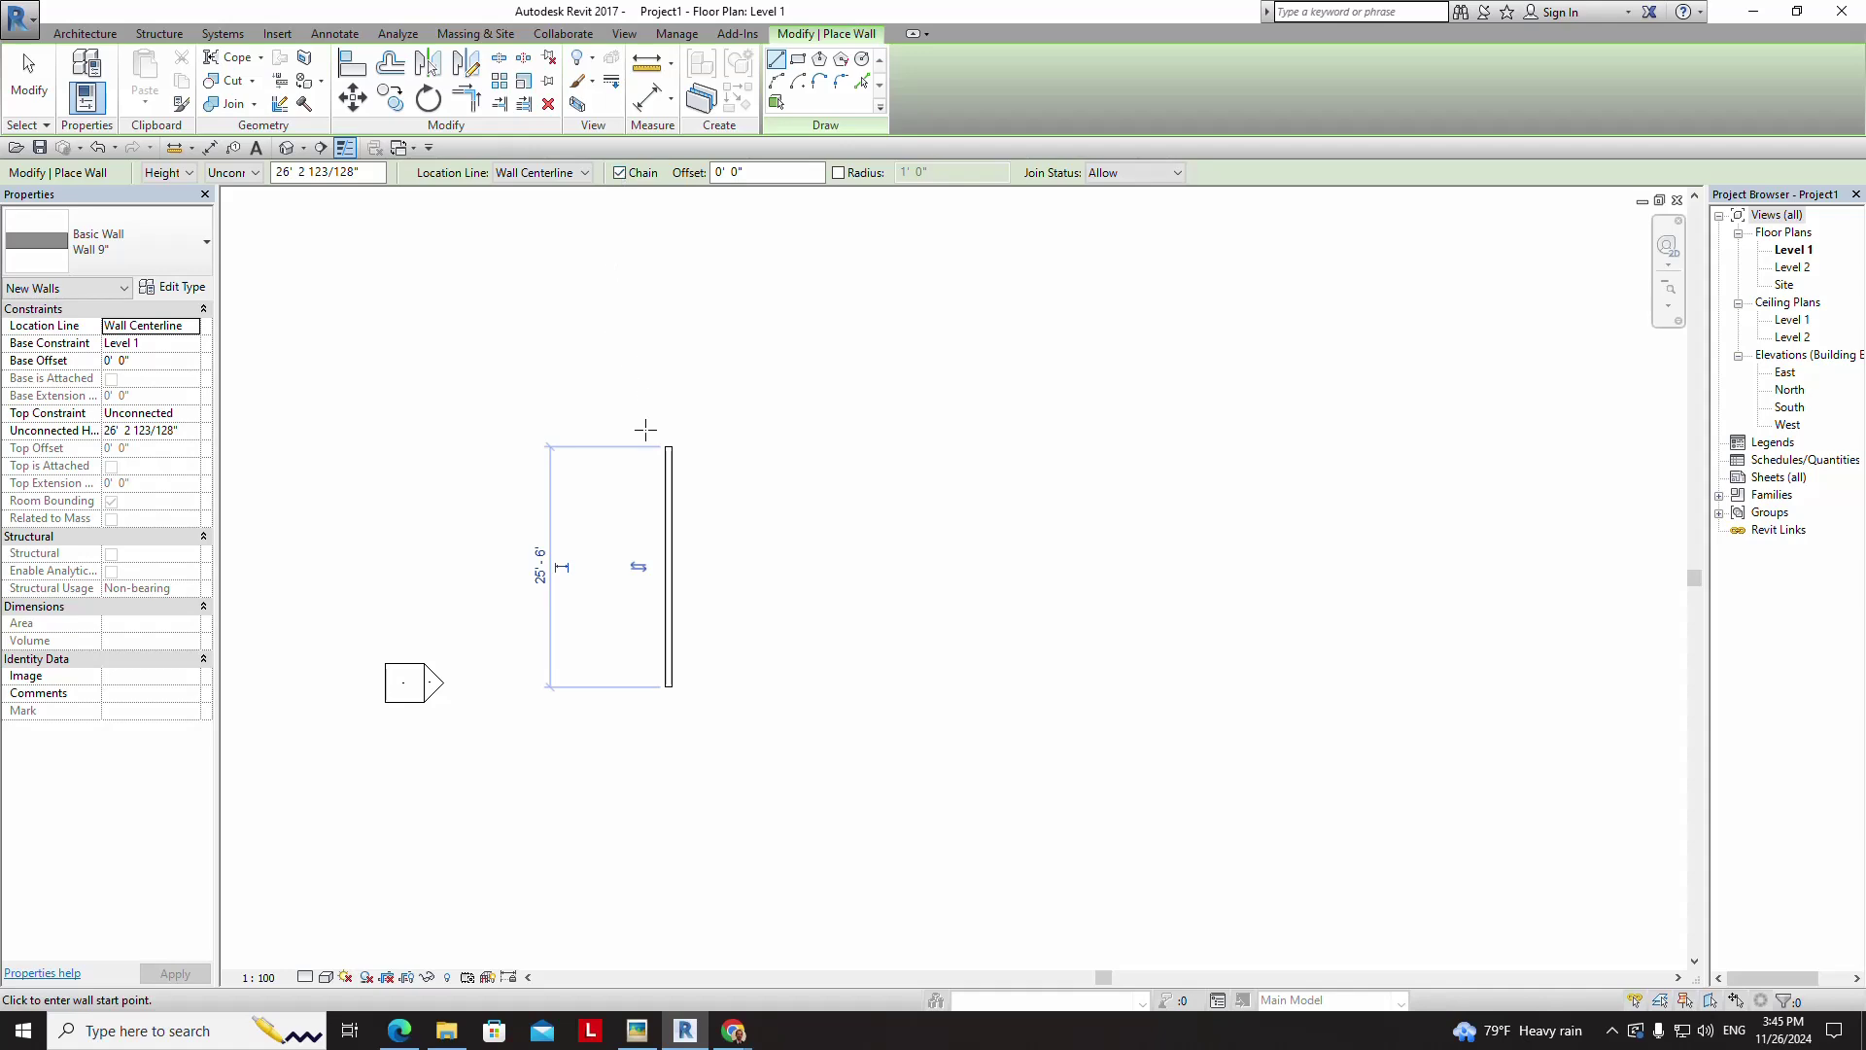
scroll(652, 440, up, 3)
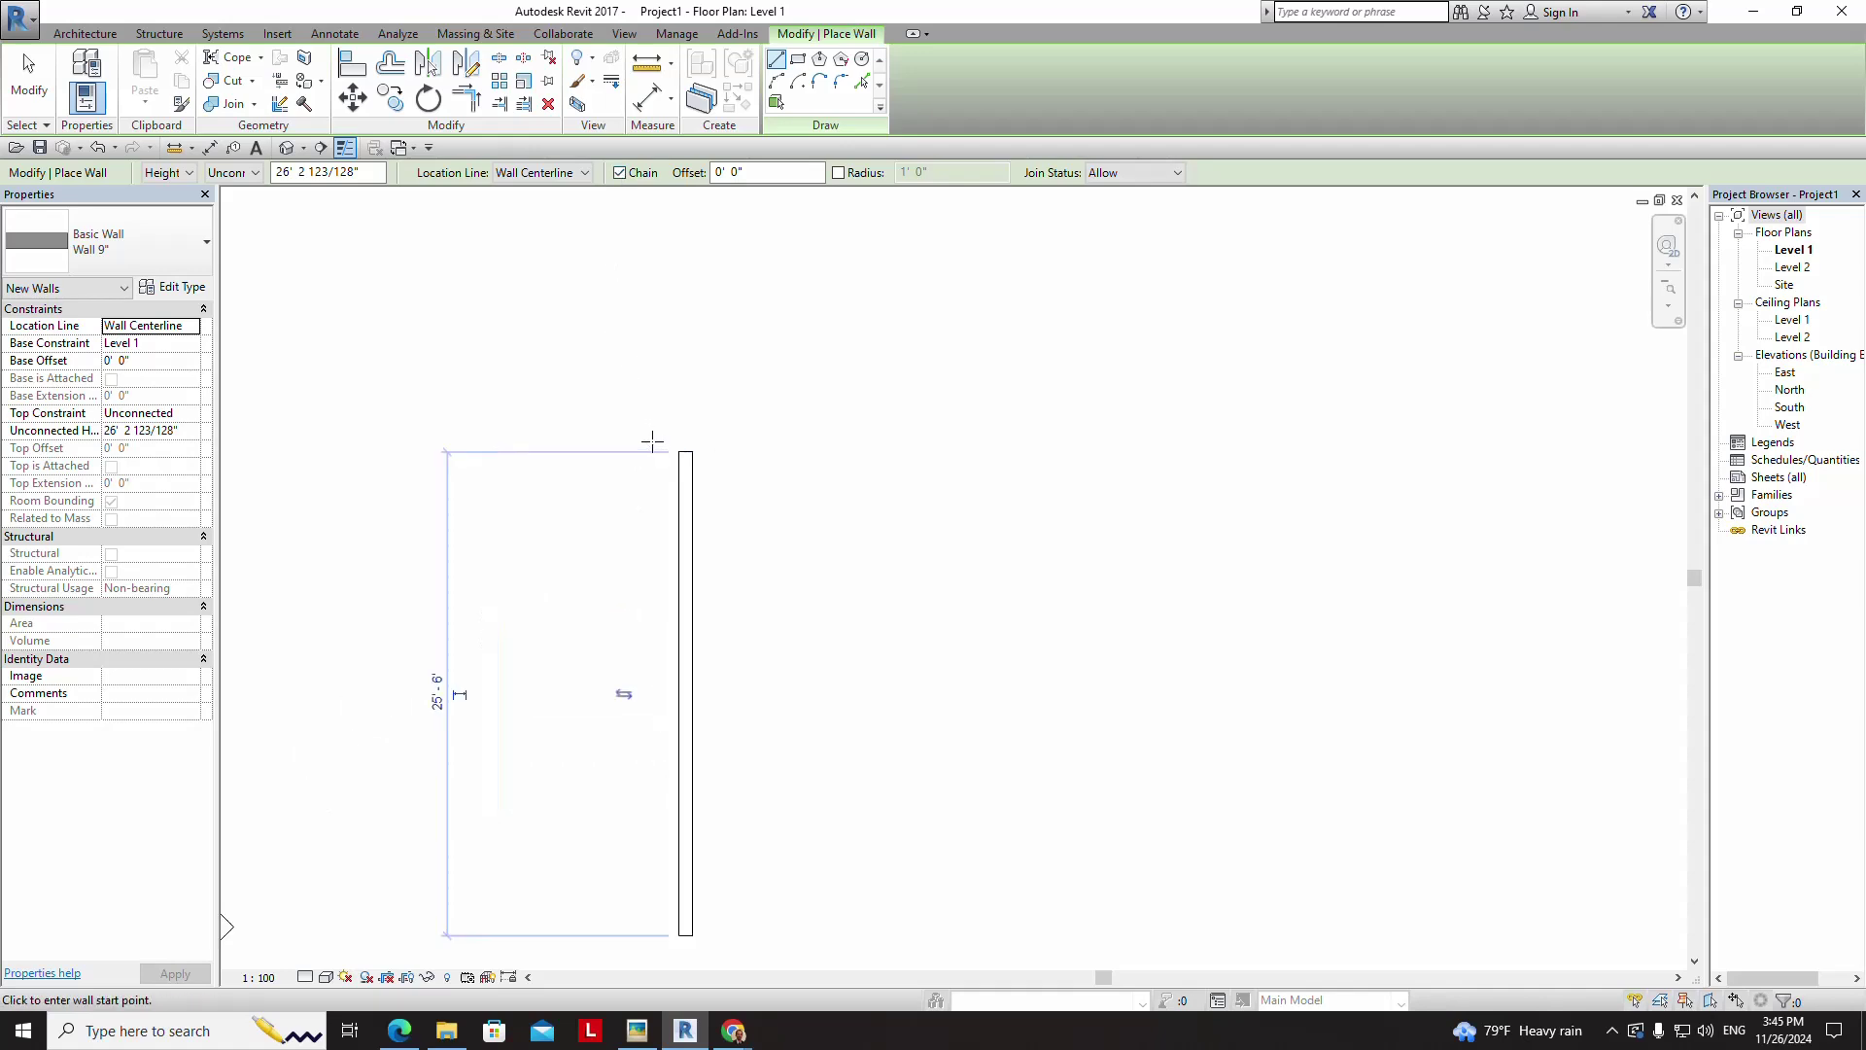
scroll(681, 345, up, 1)
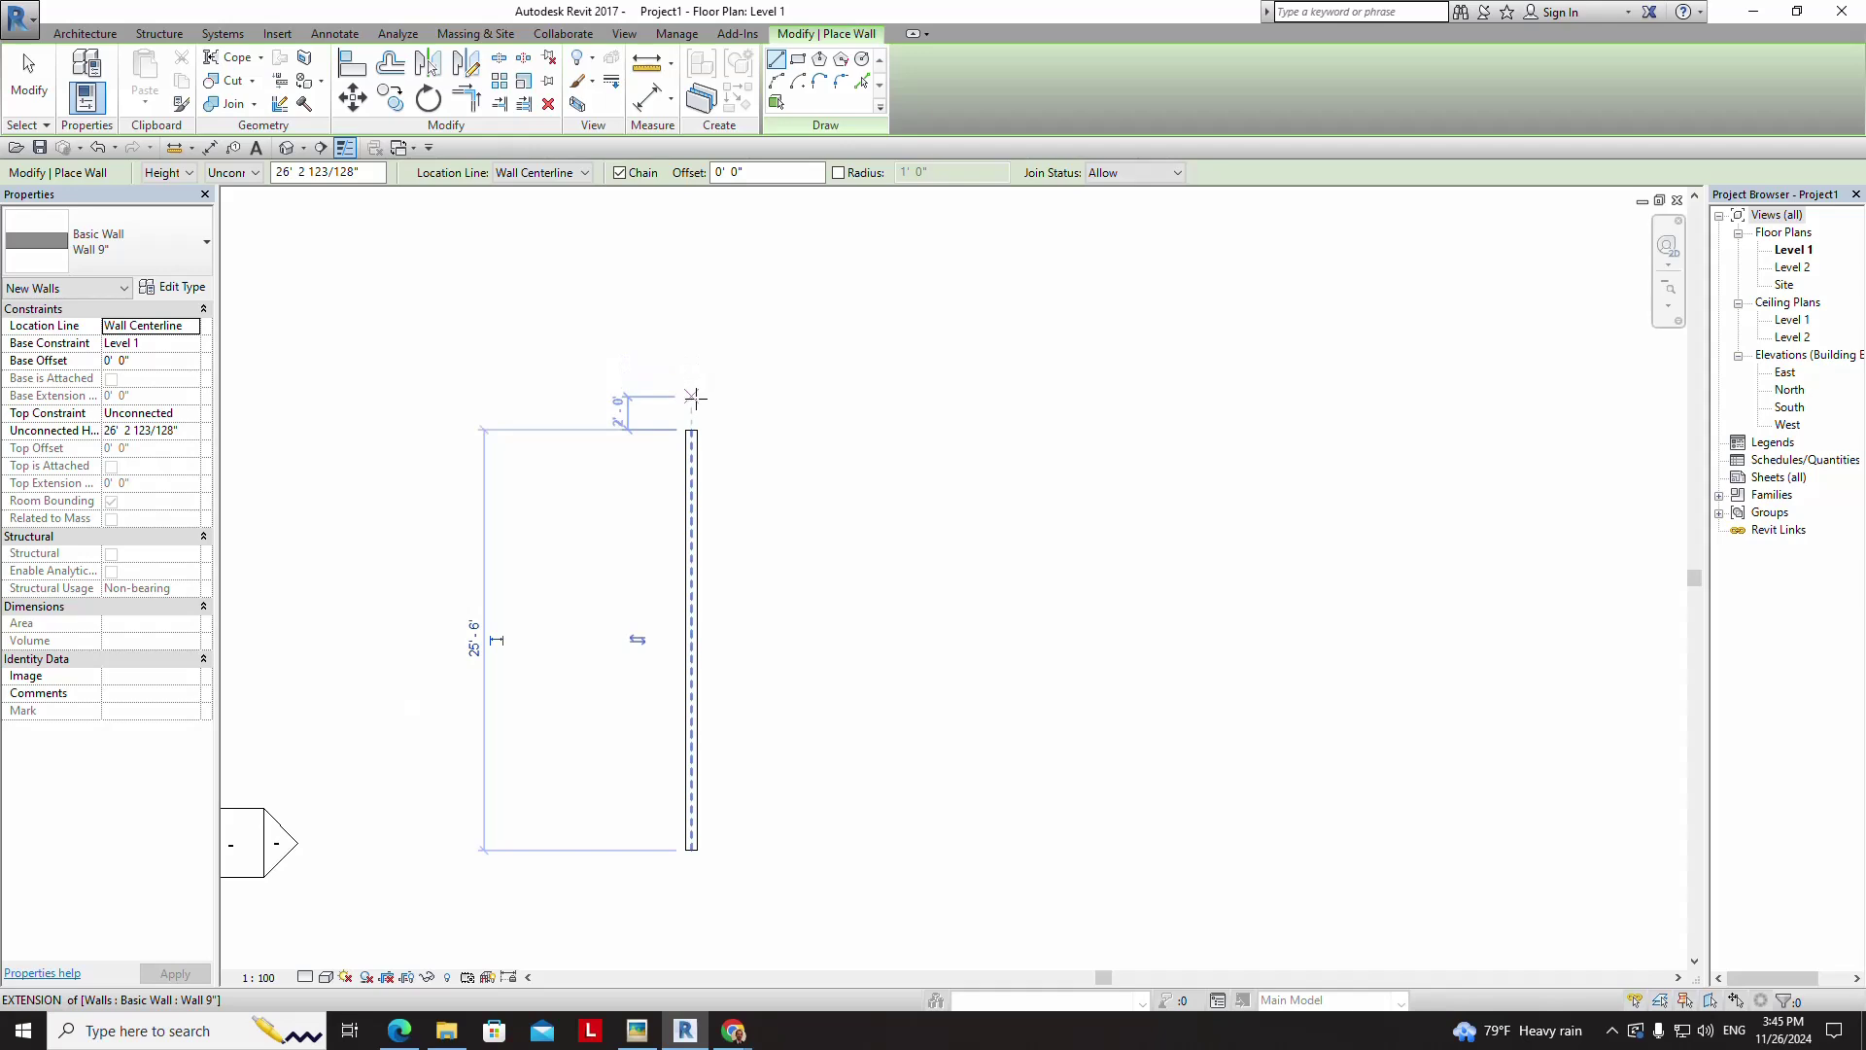
scroll(693, 408, up, 1)
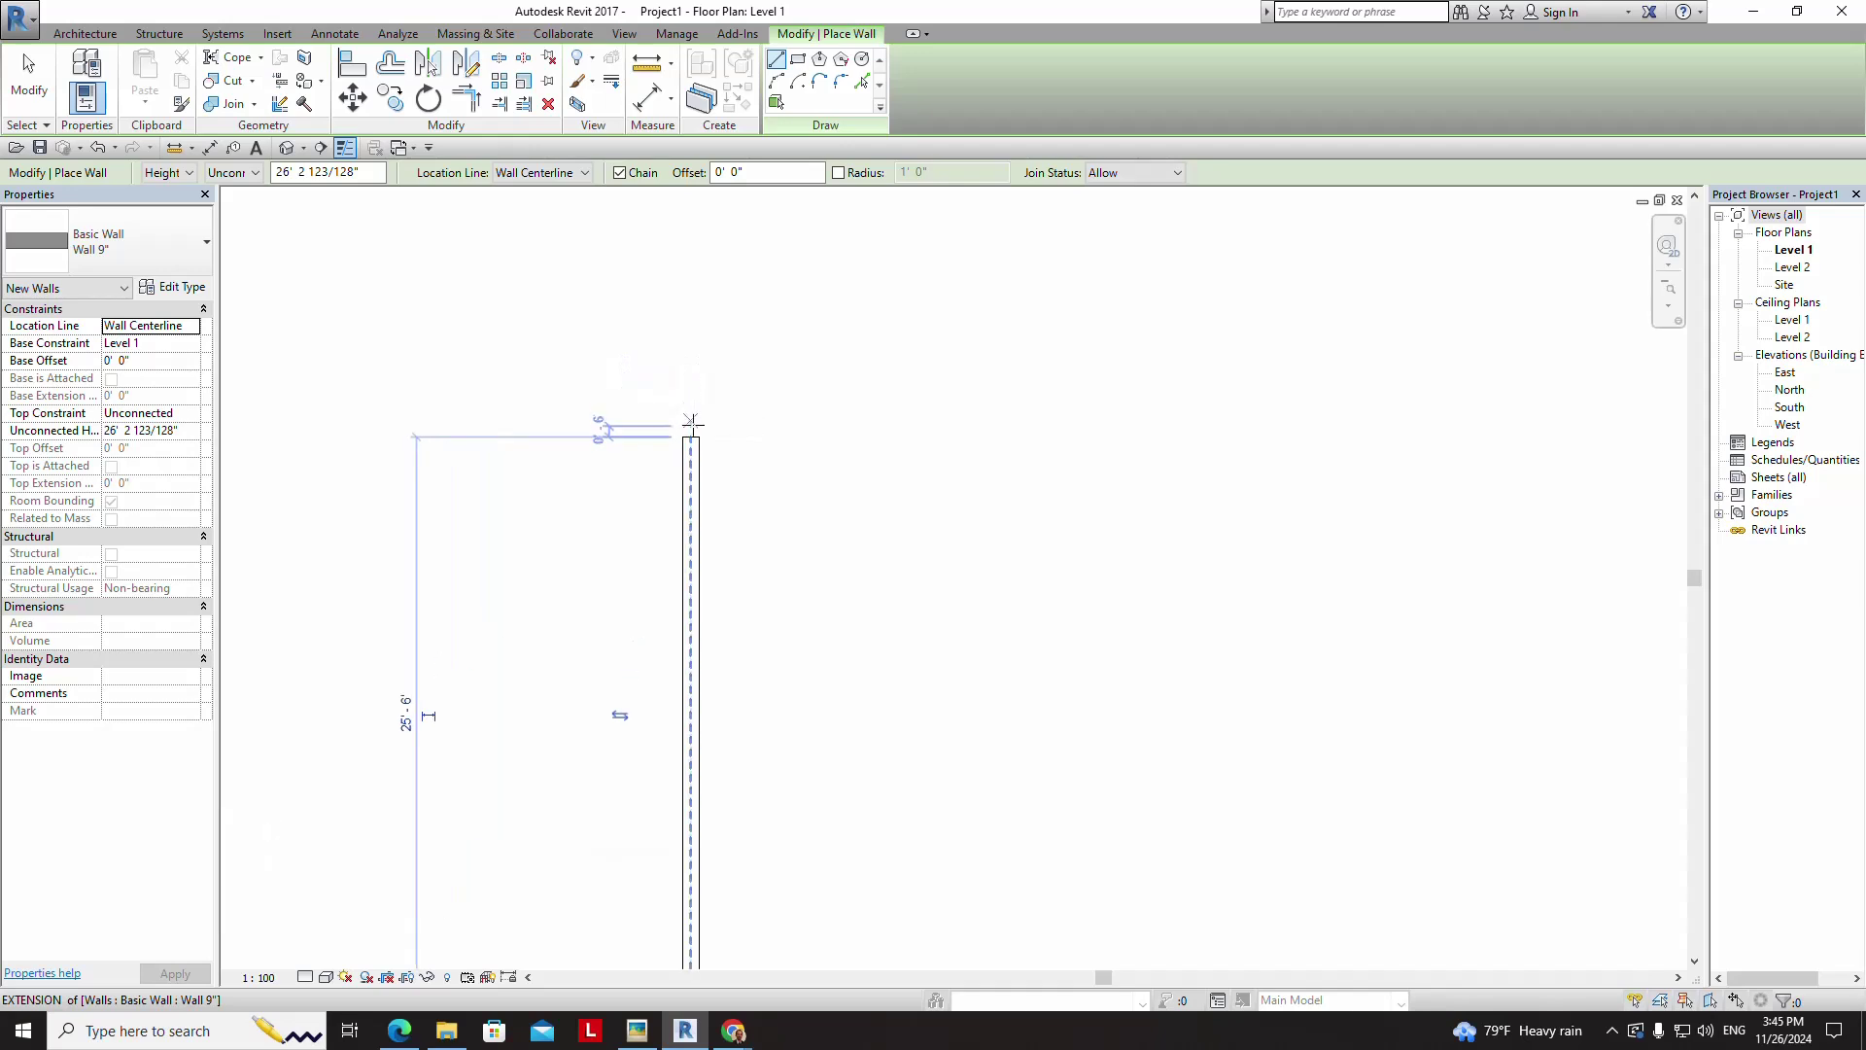
click(690, 431)
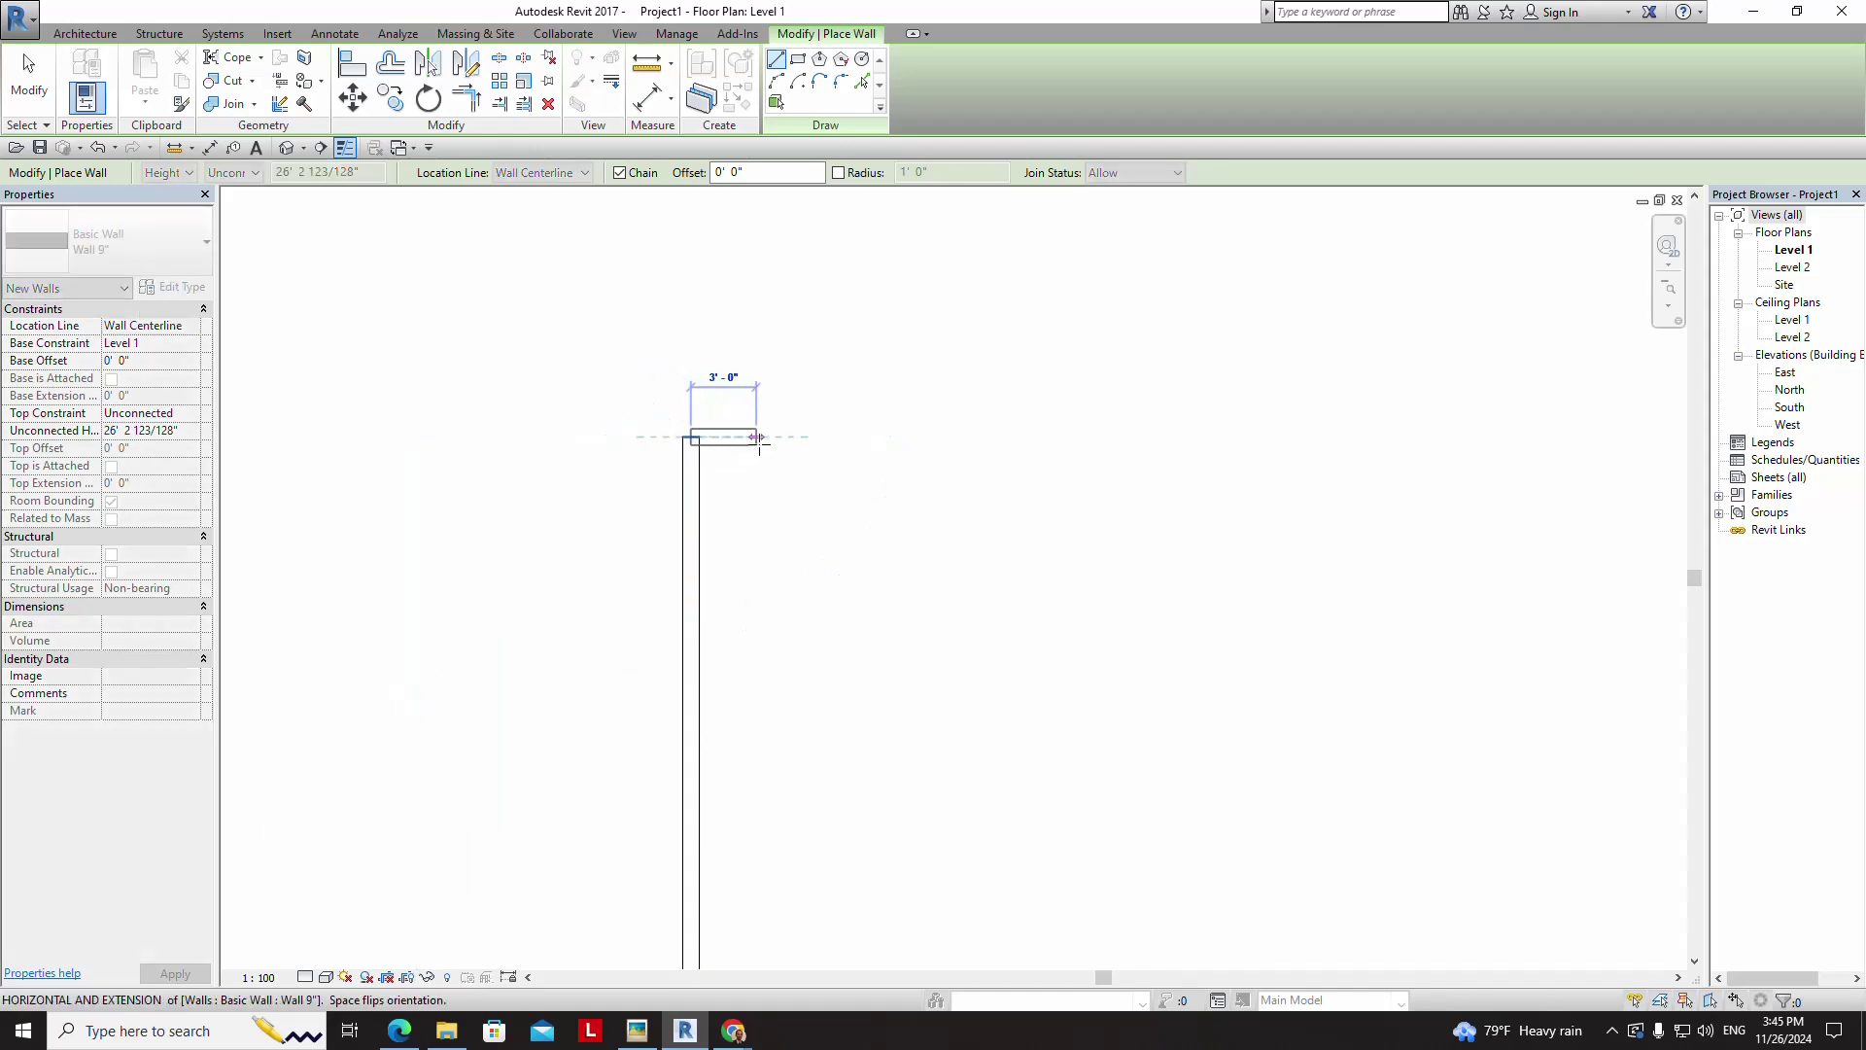
click(887, 436)
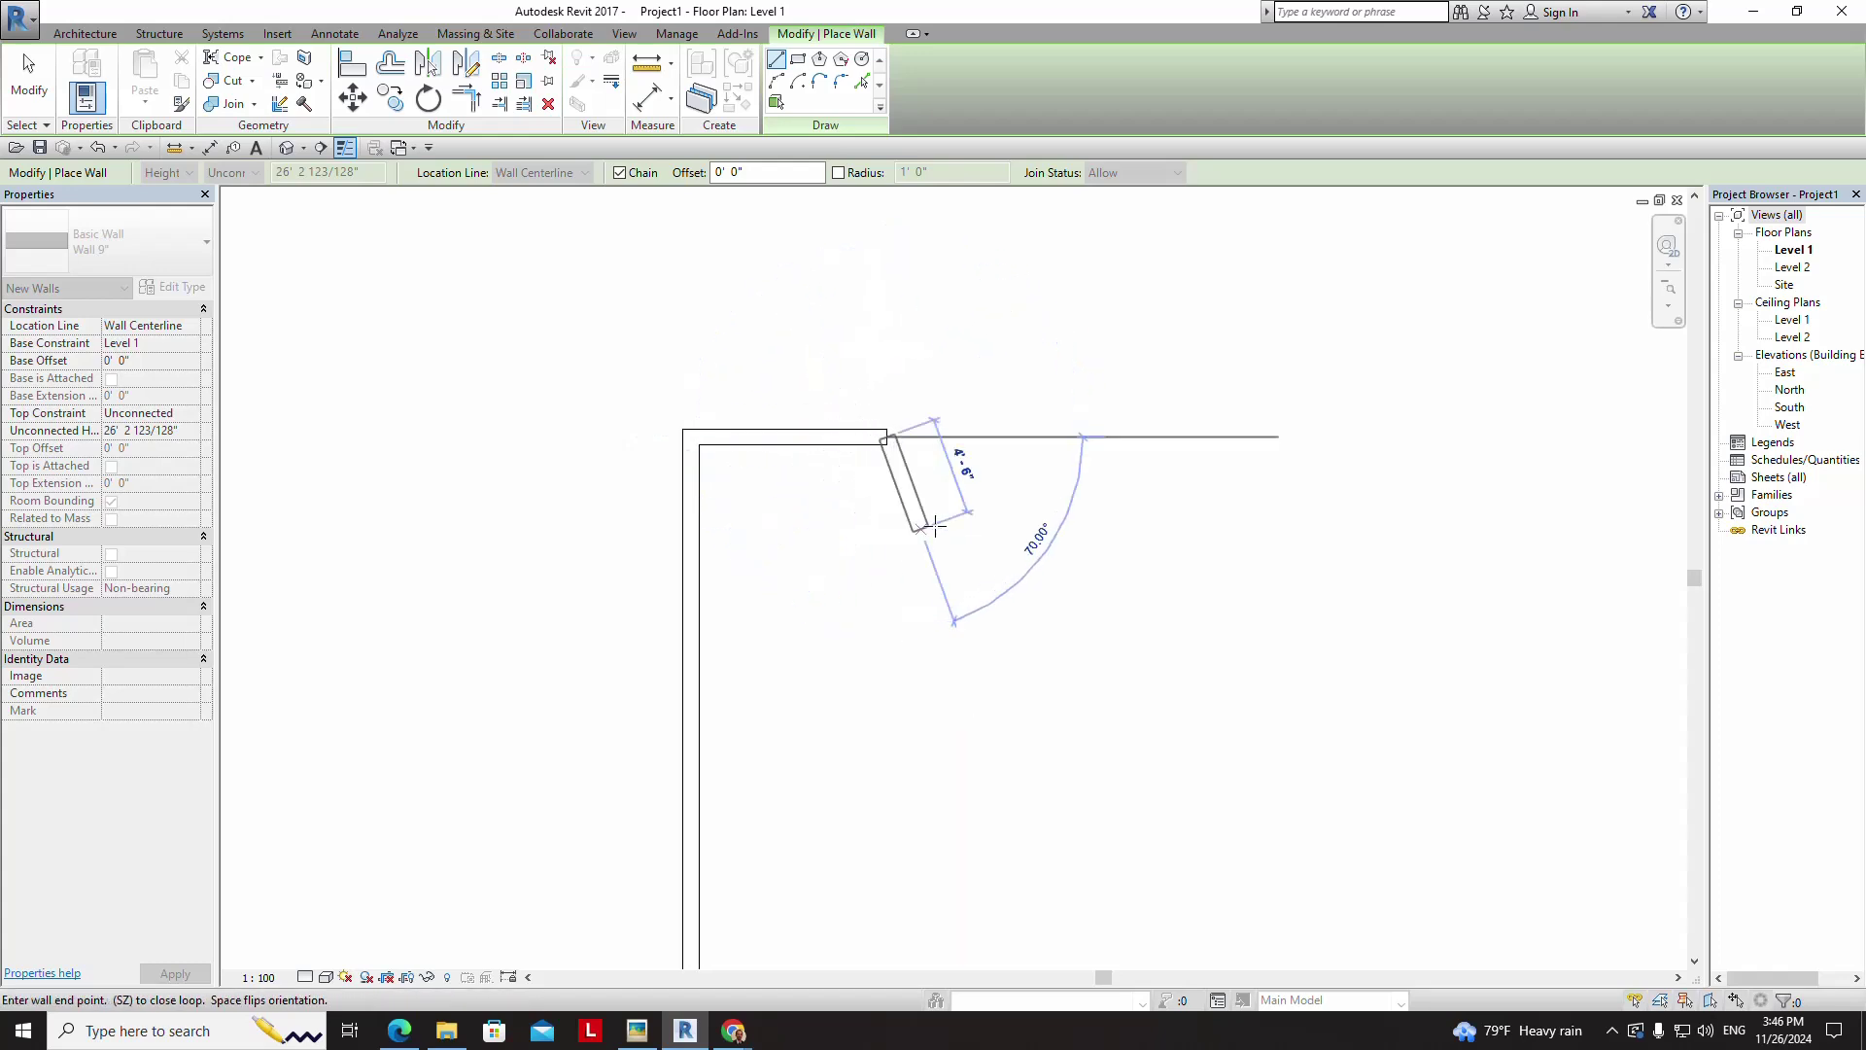
scroll(935, 515, up, 2)
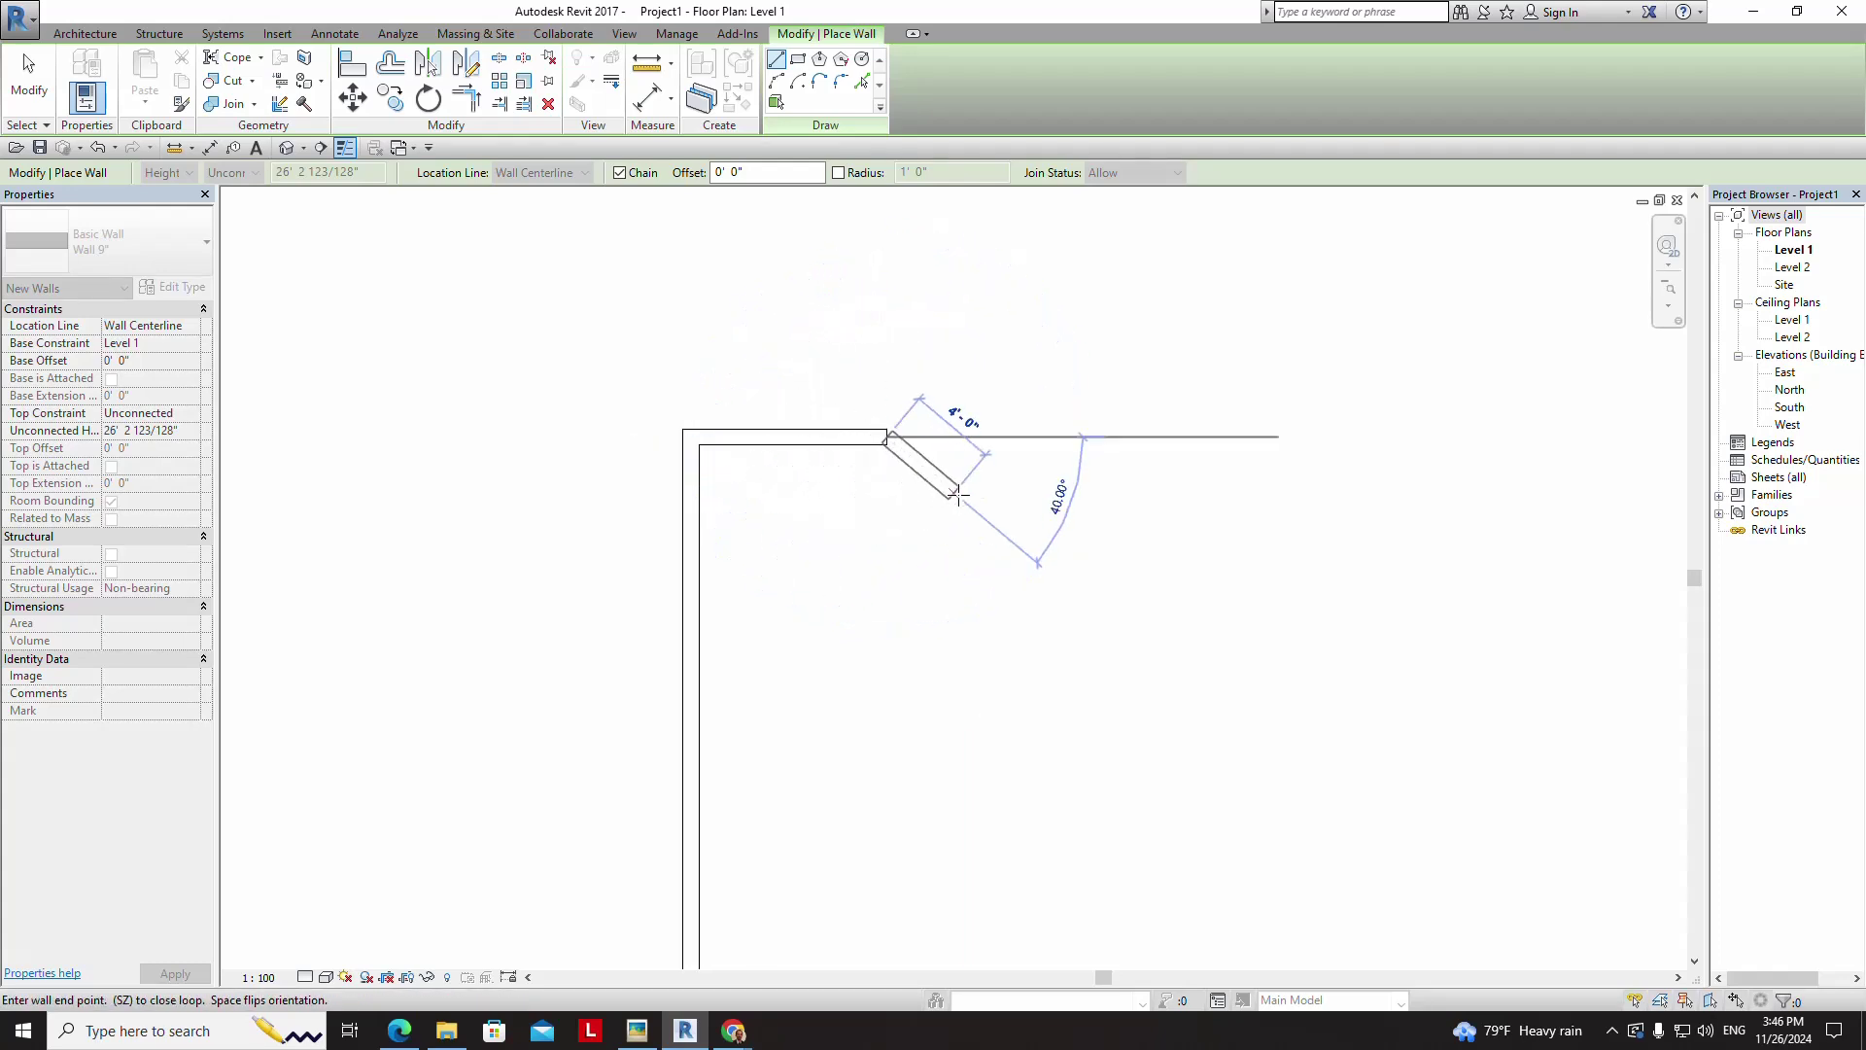
scroll(935, 495, up, 1)
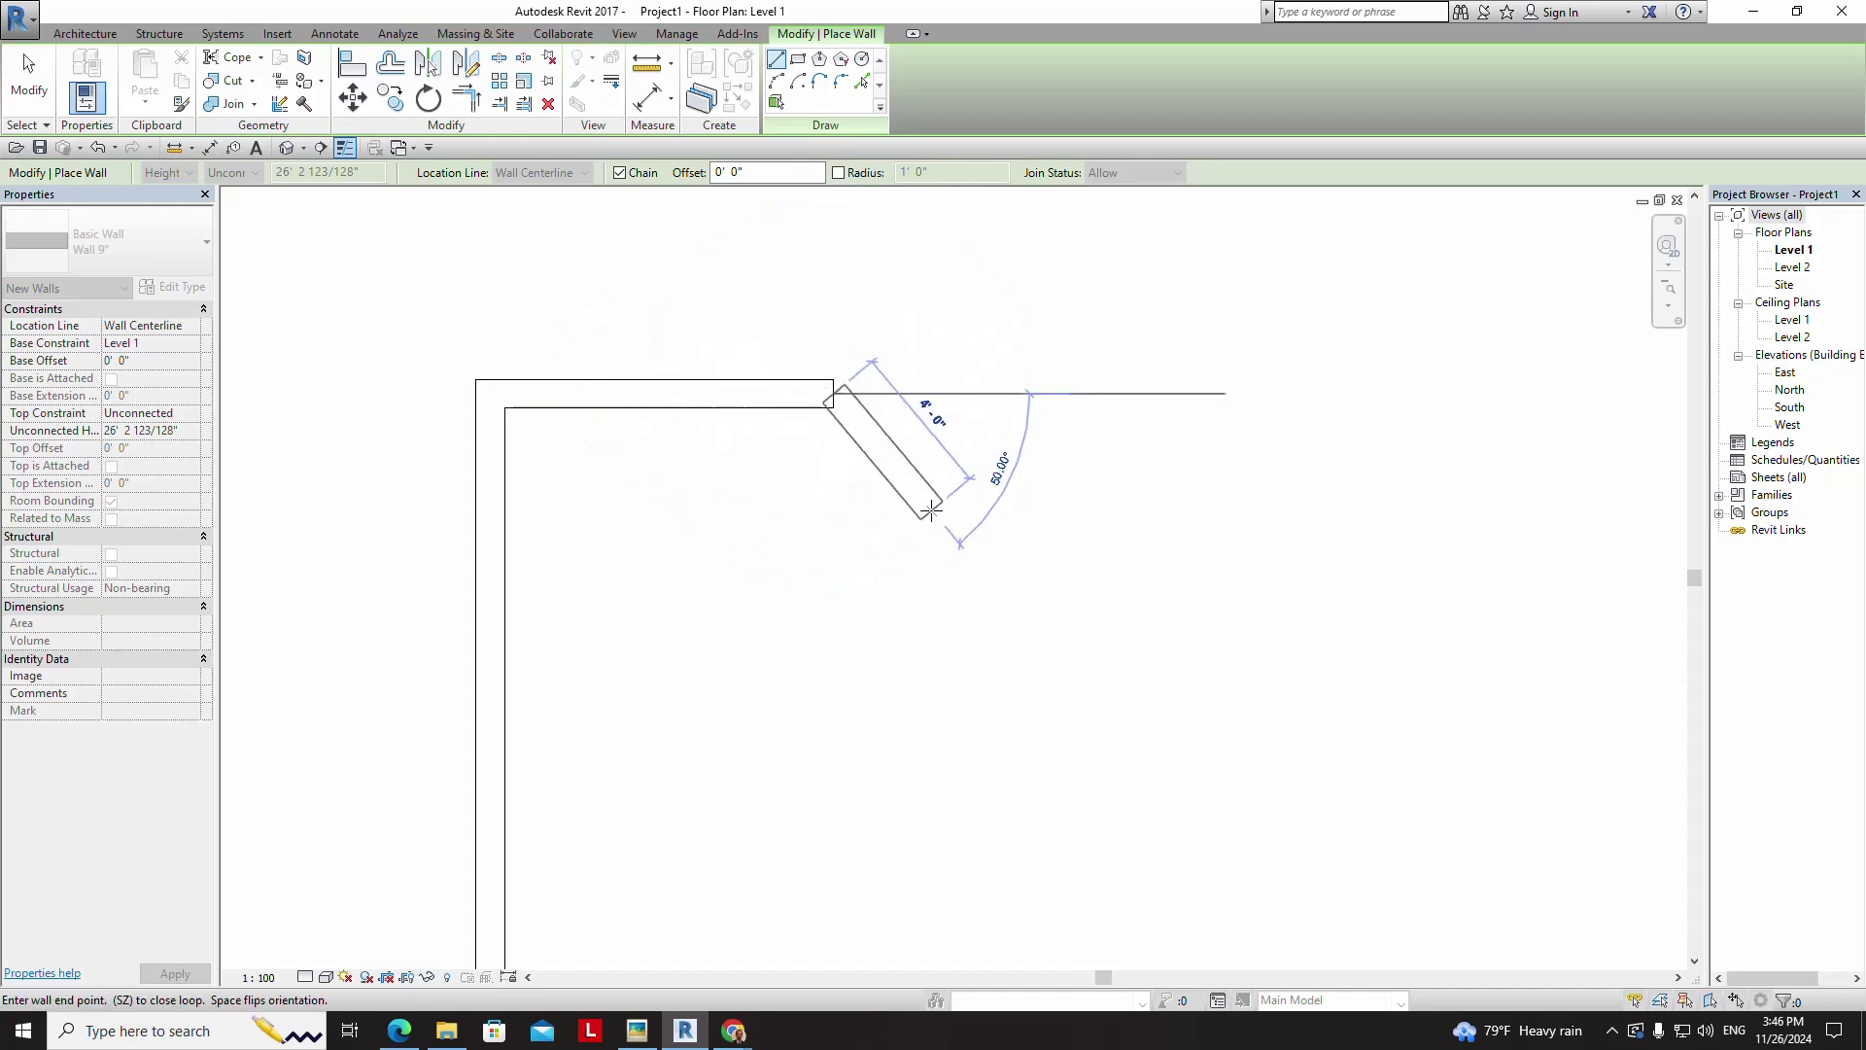
key(Escape)
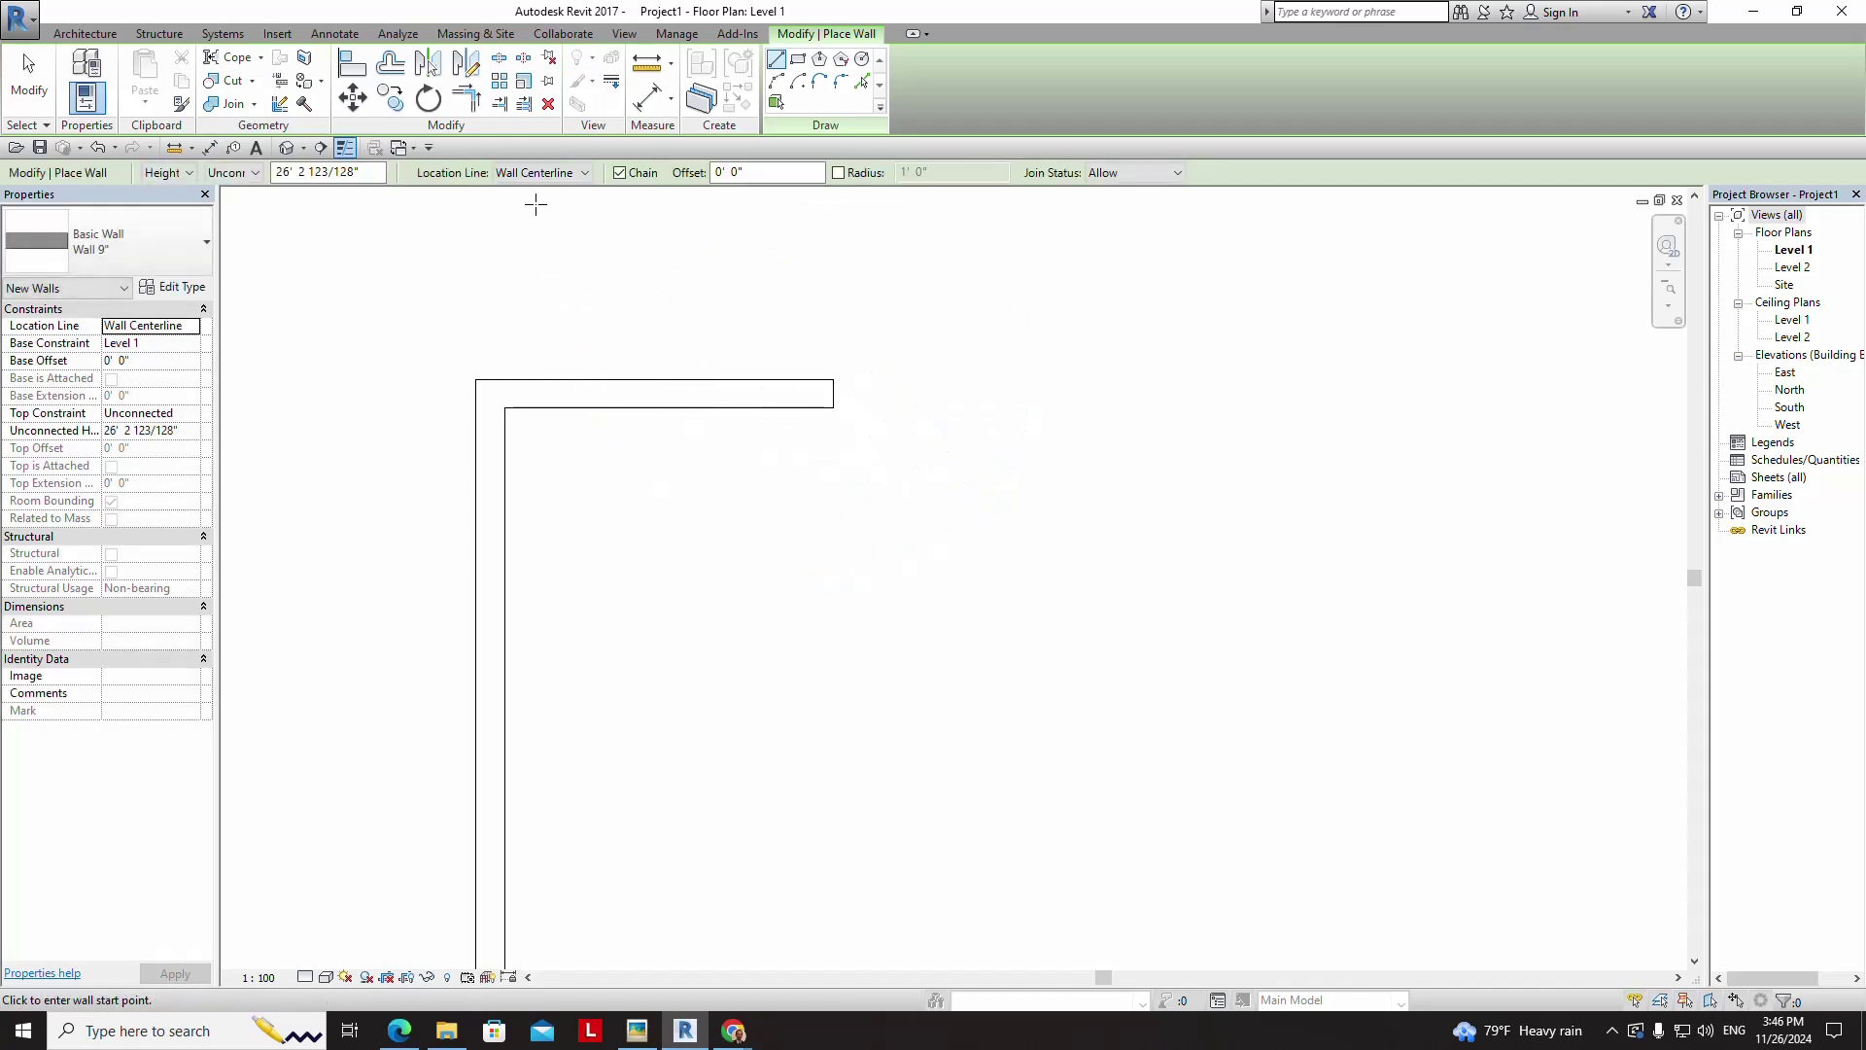
- Set the location line to Finish Face: Exterior and chain three walls from the horizontal wall's free end: diagonally down-right, straight down, diagonally down-left
click(584, 174)
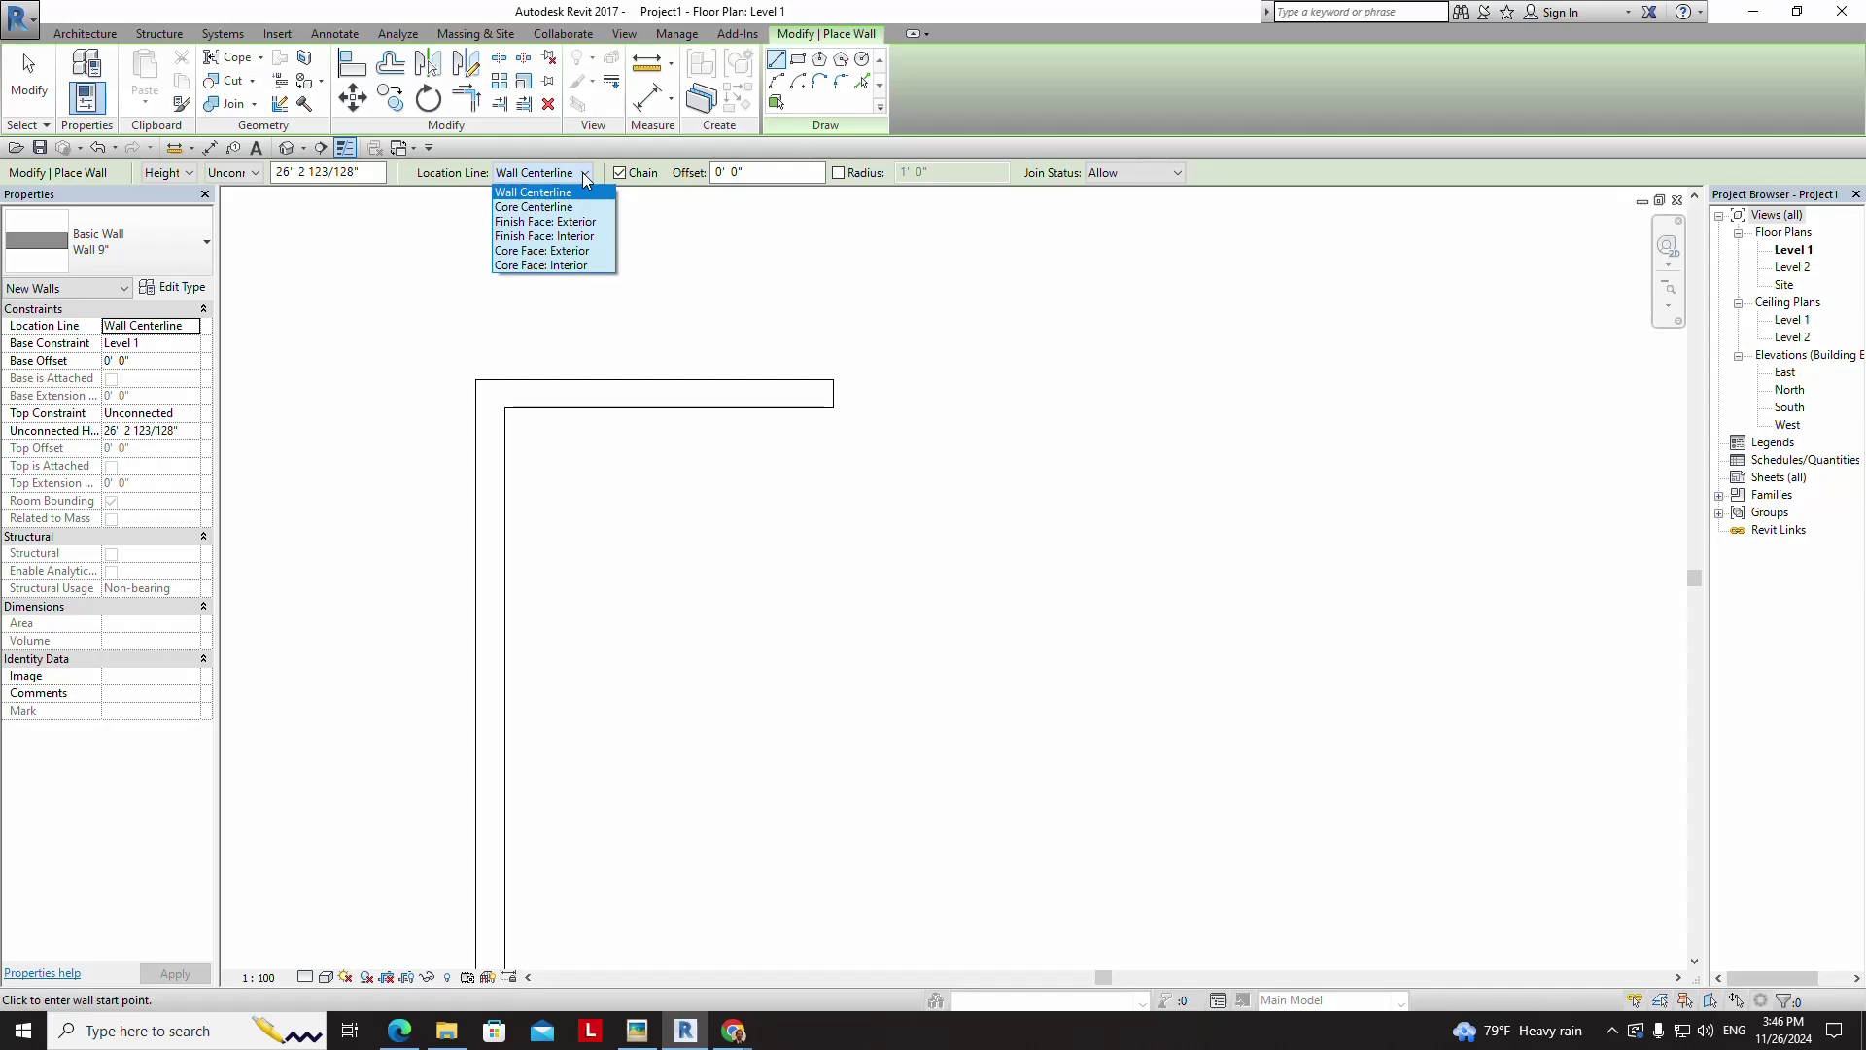
click(552, 221)
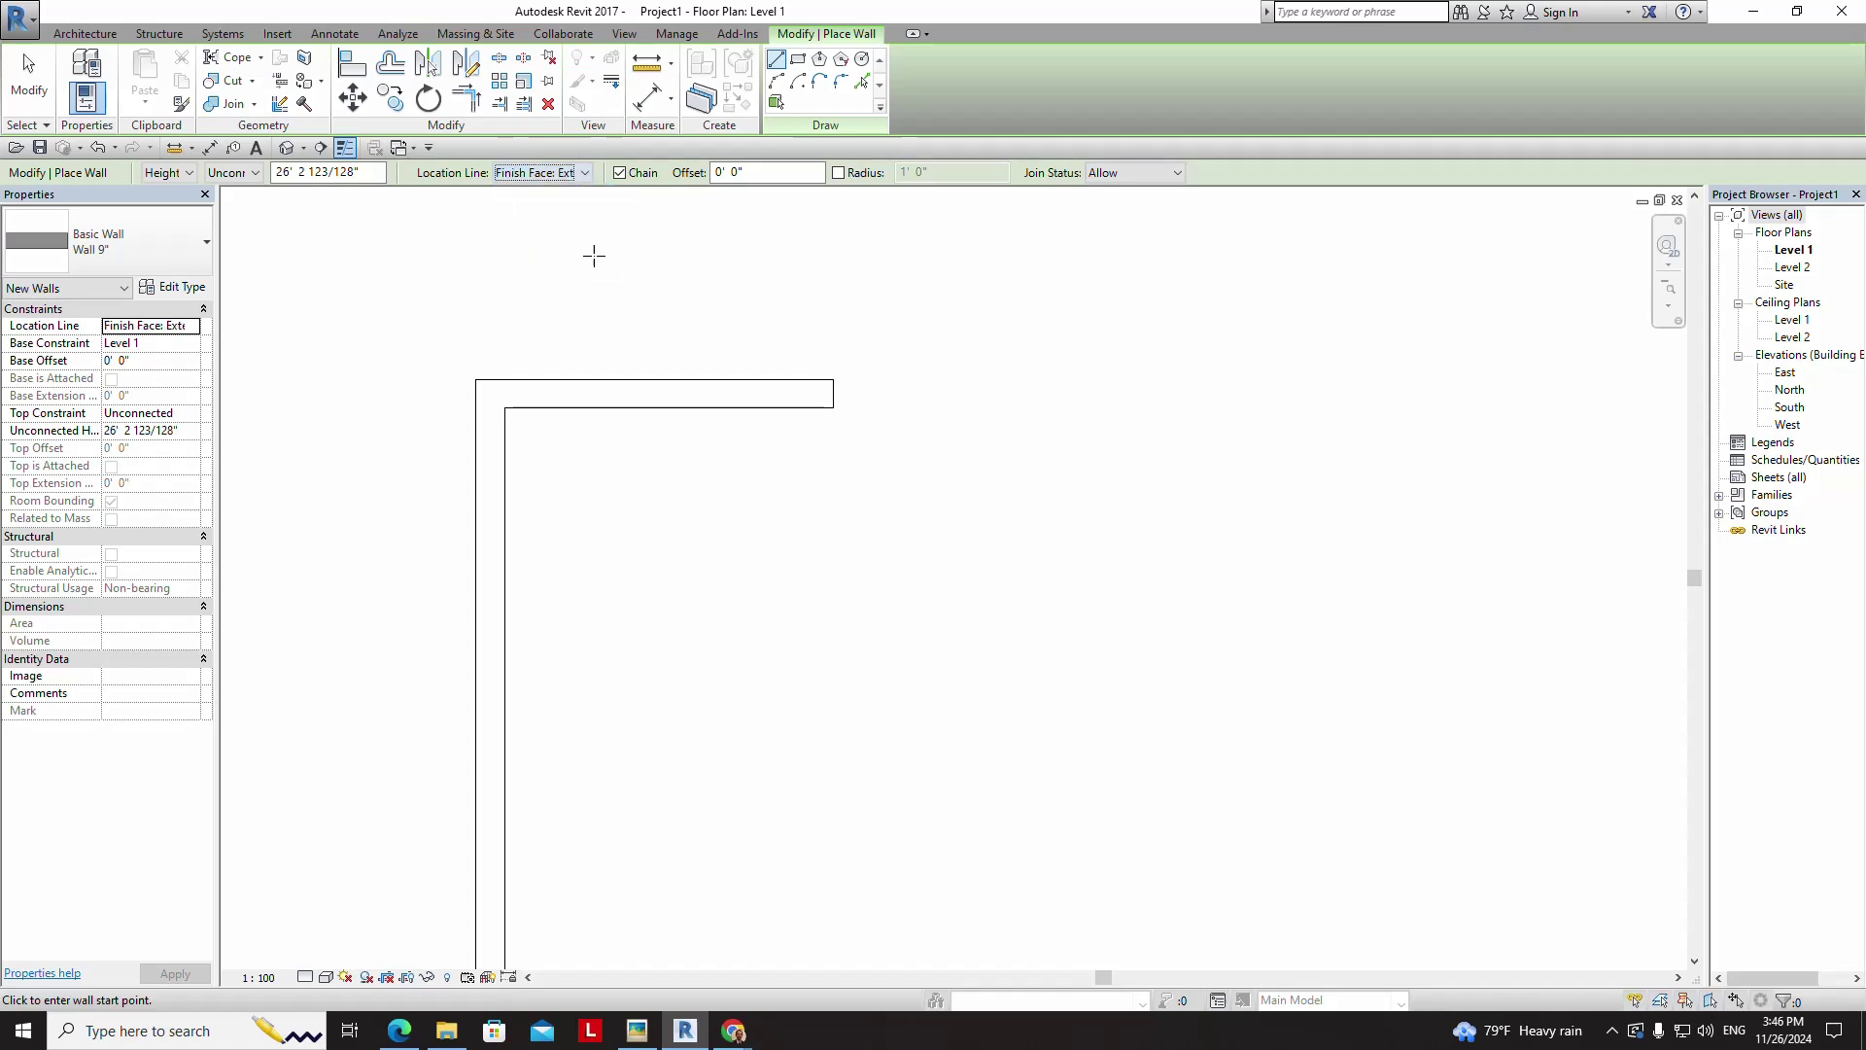
click(834, 393)
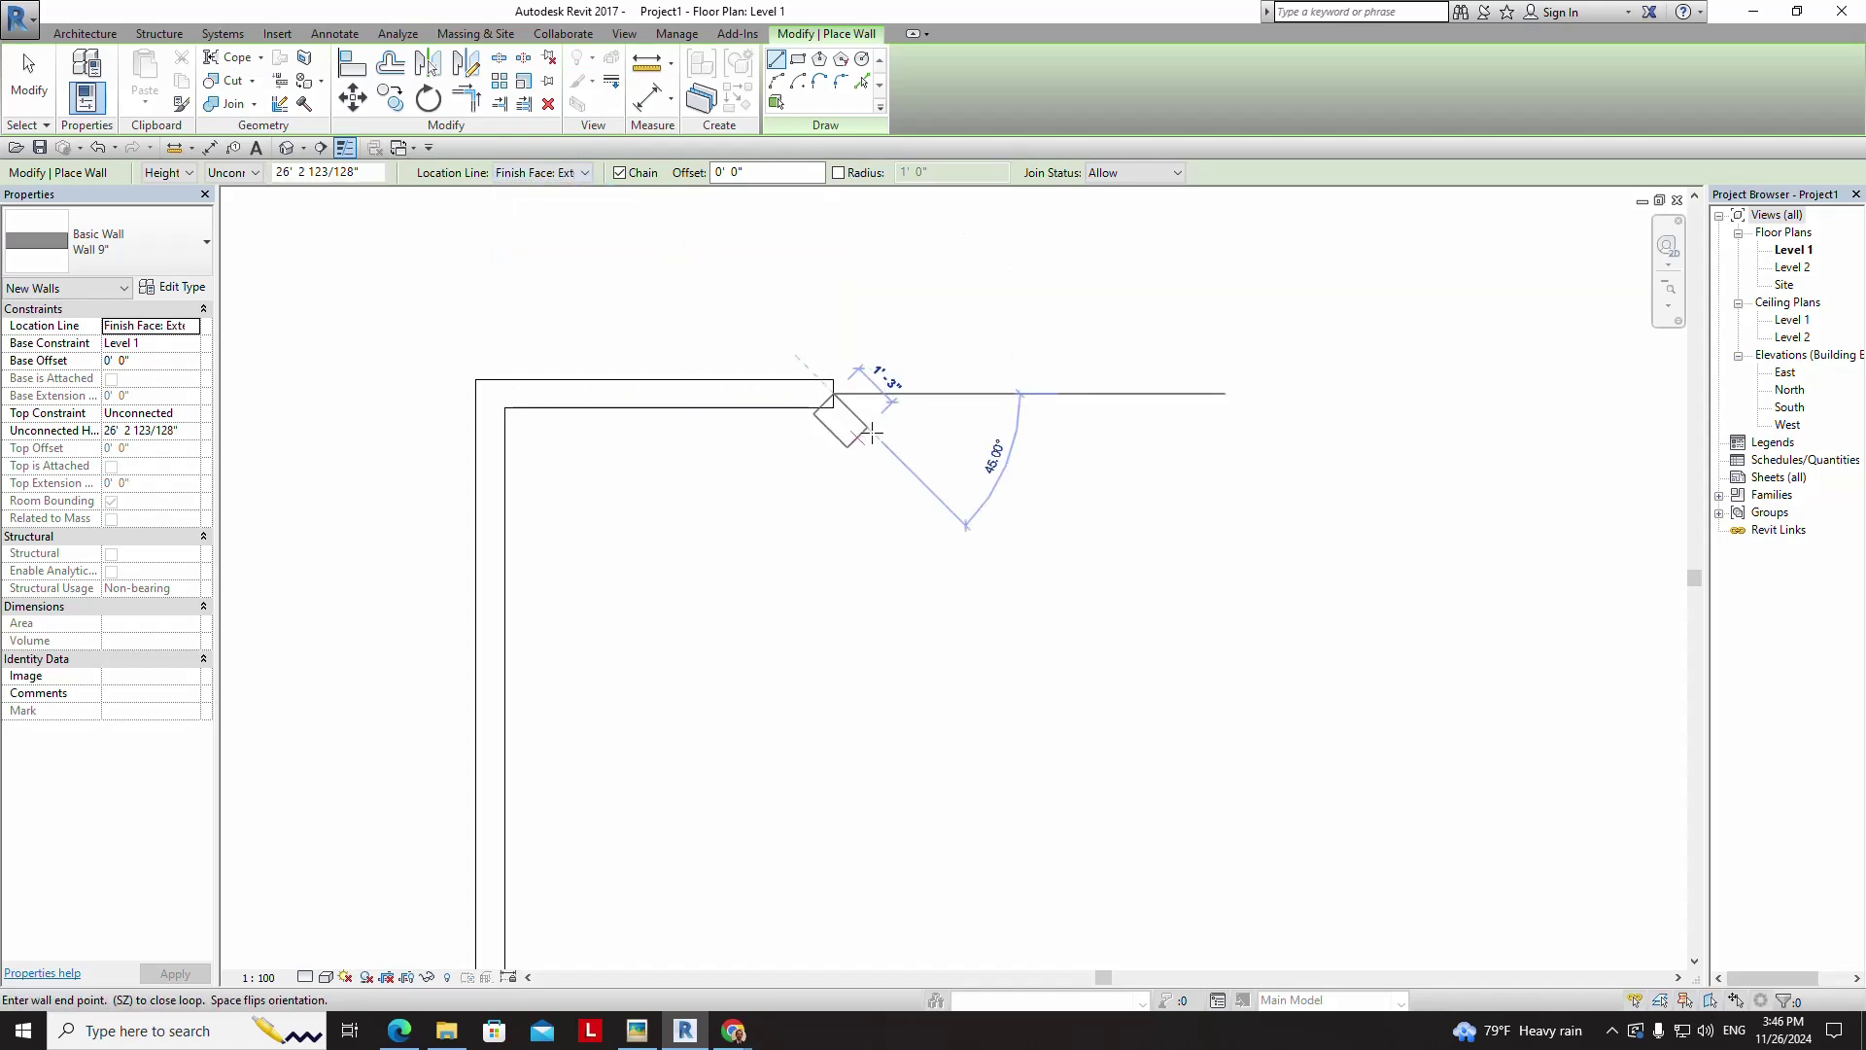
click(1000, 484)
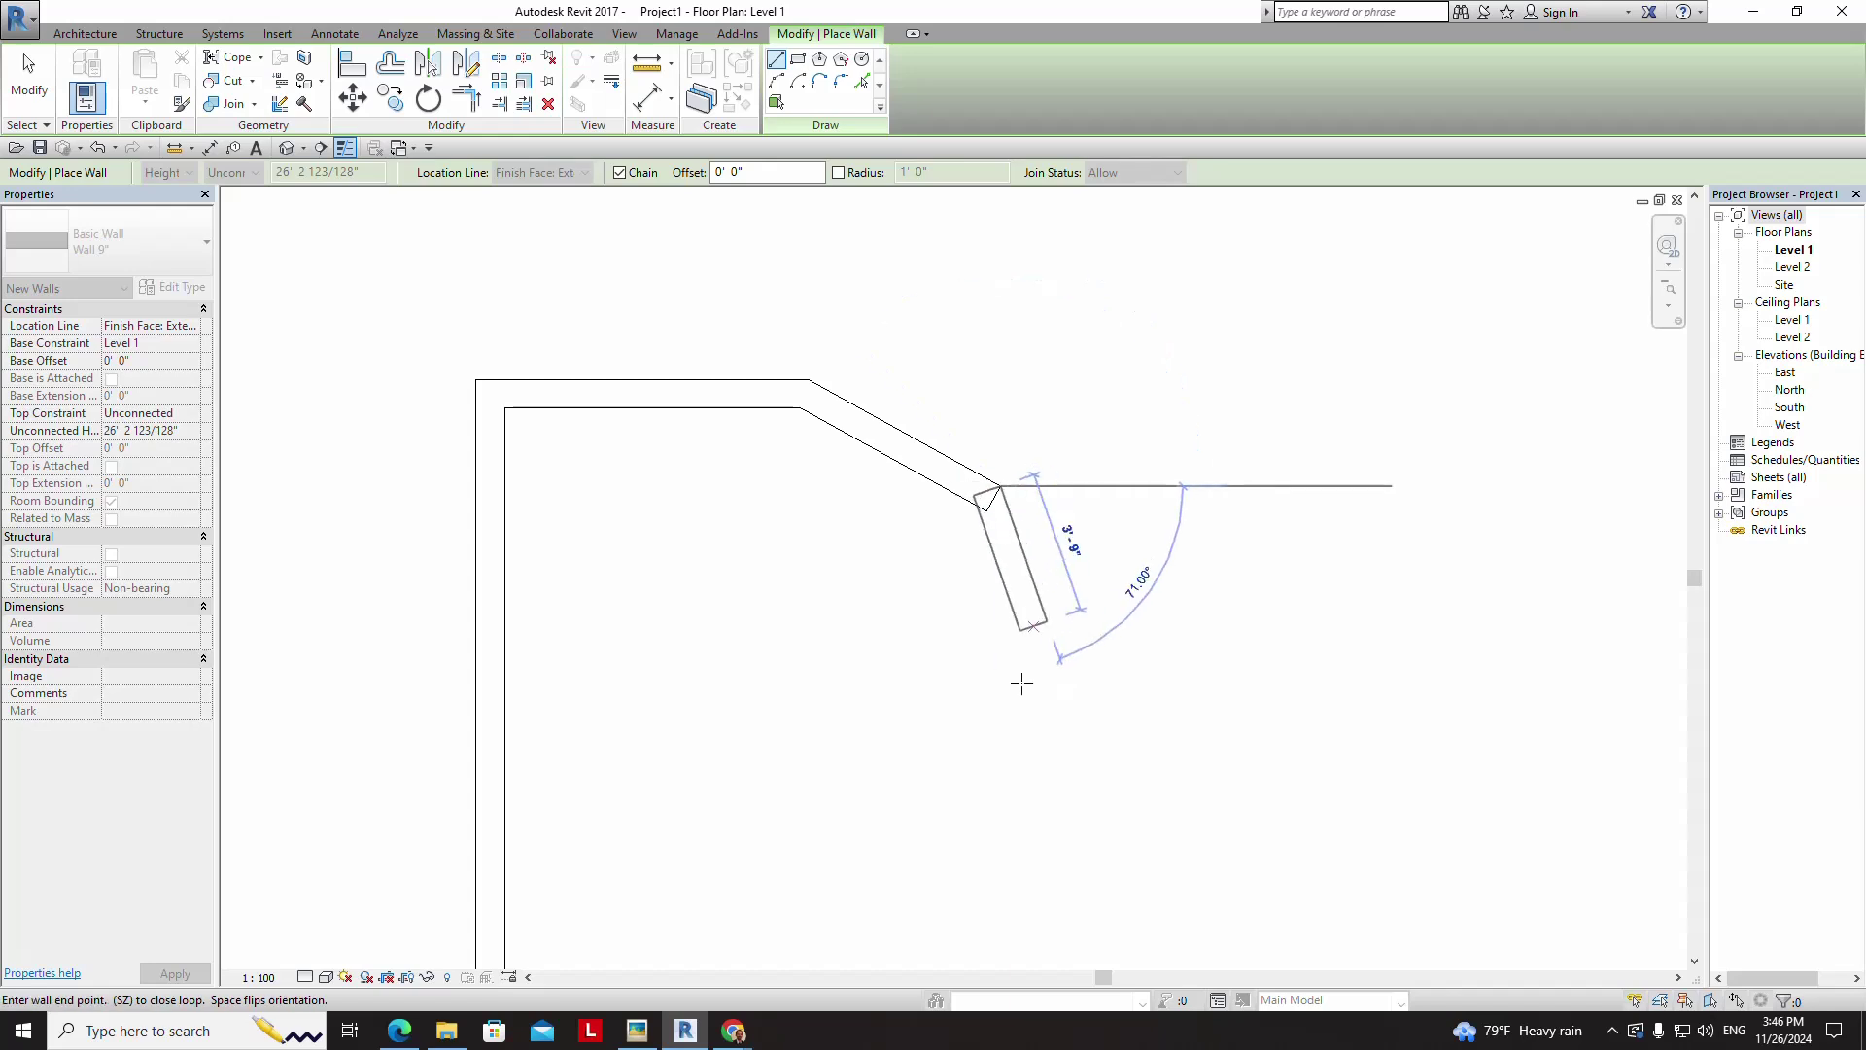
click(1007, 786)
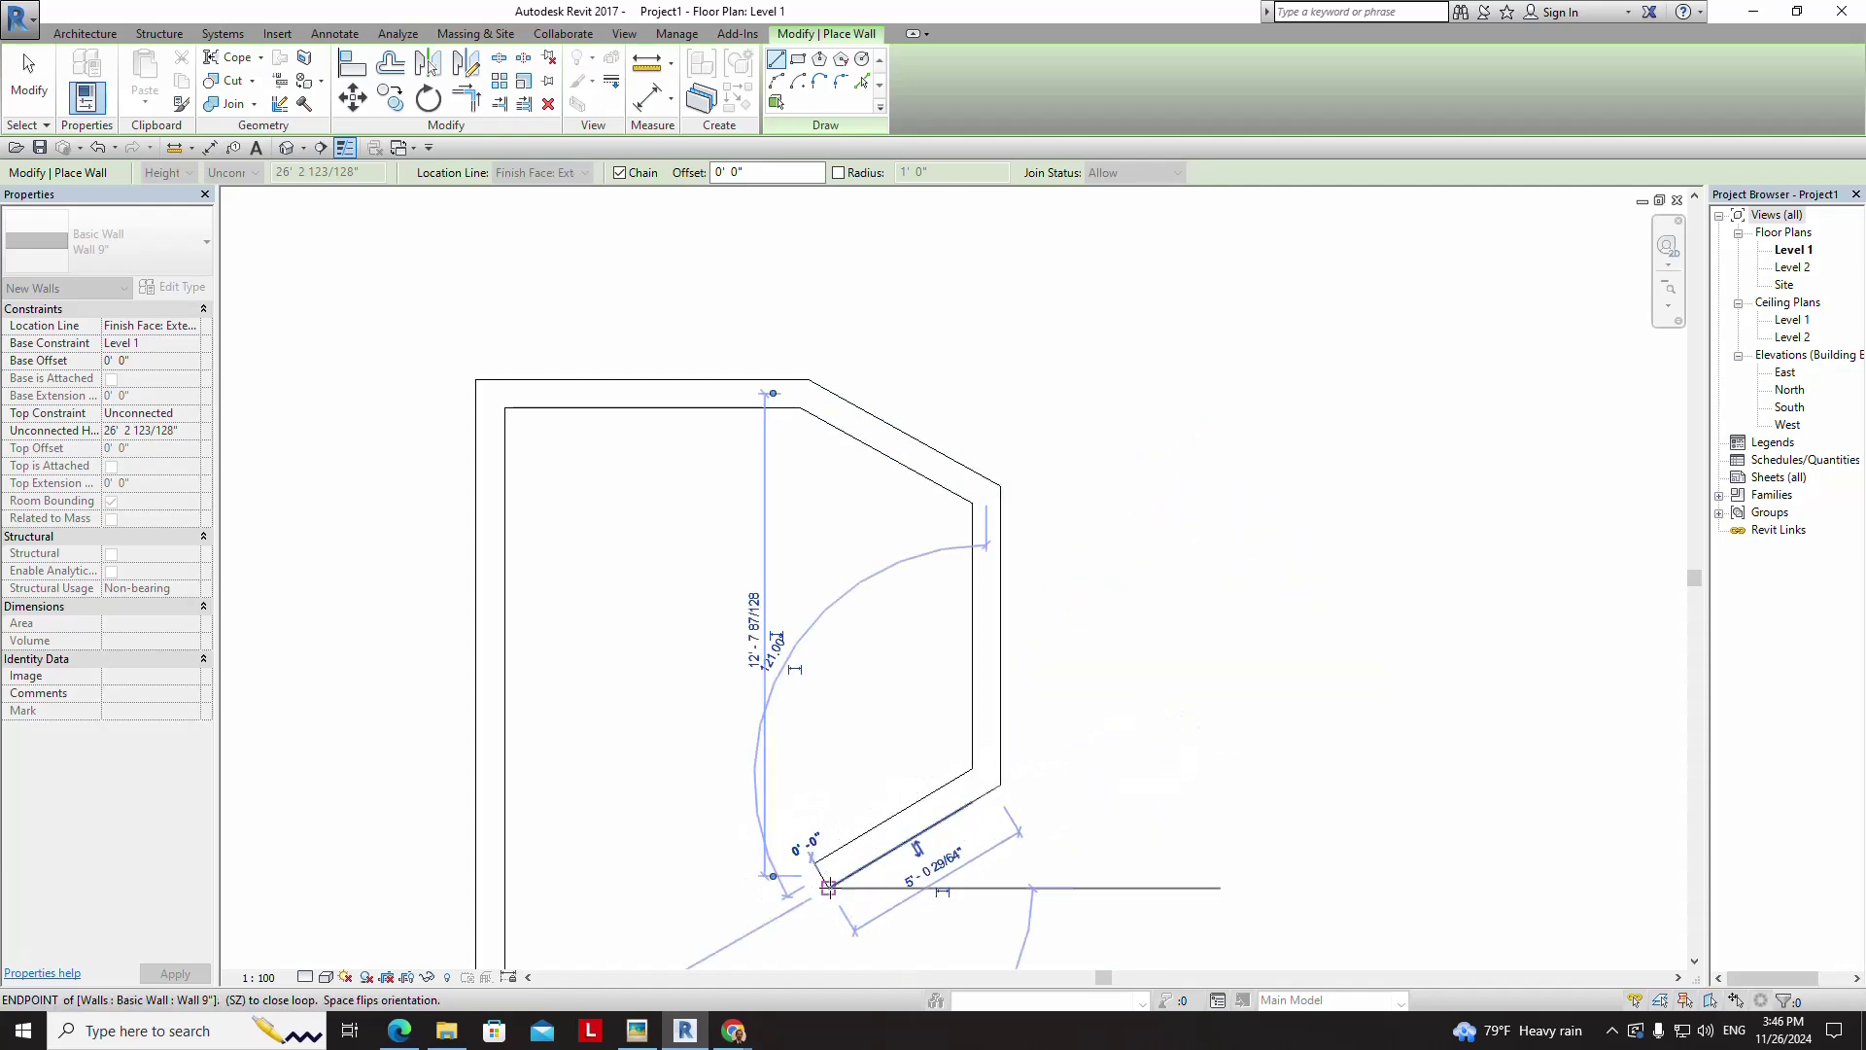
click(828, 886)
scroll(831, 583, down, 1)
key(Escape)
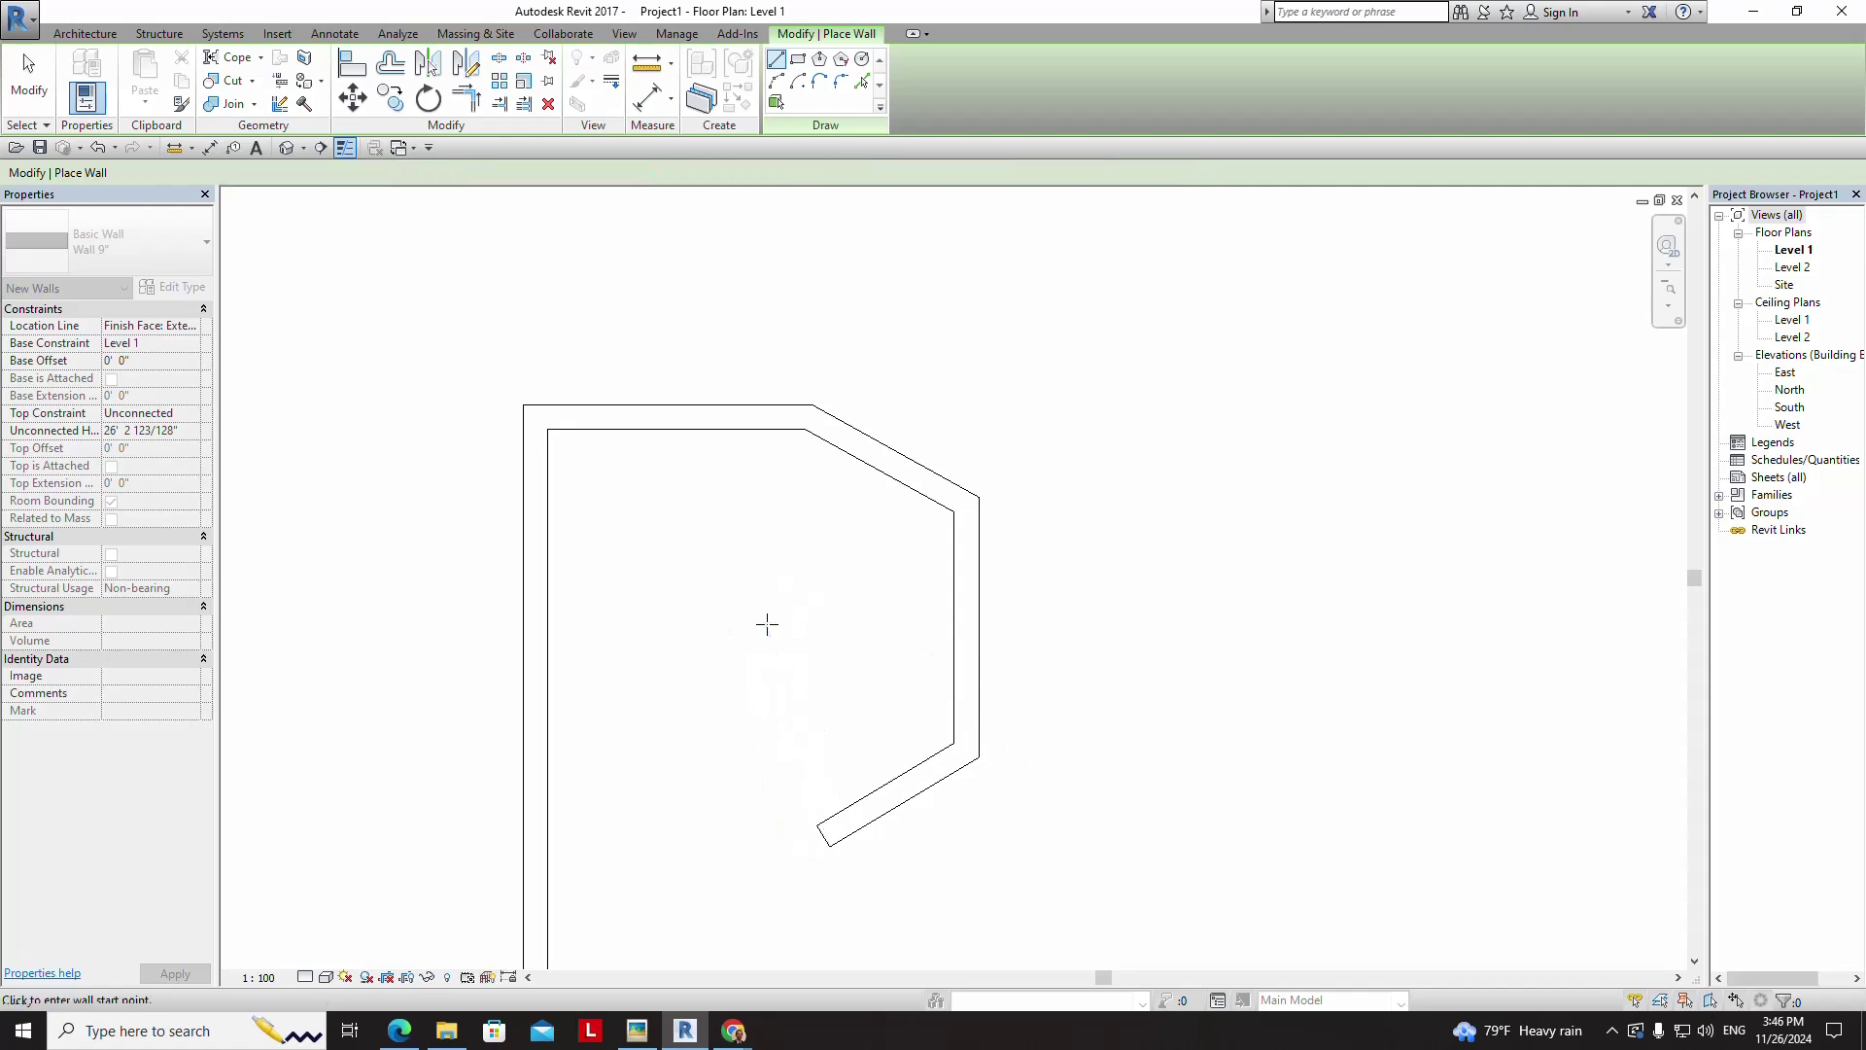
key(Escape)
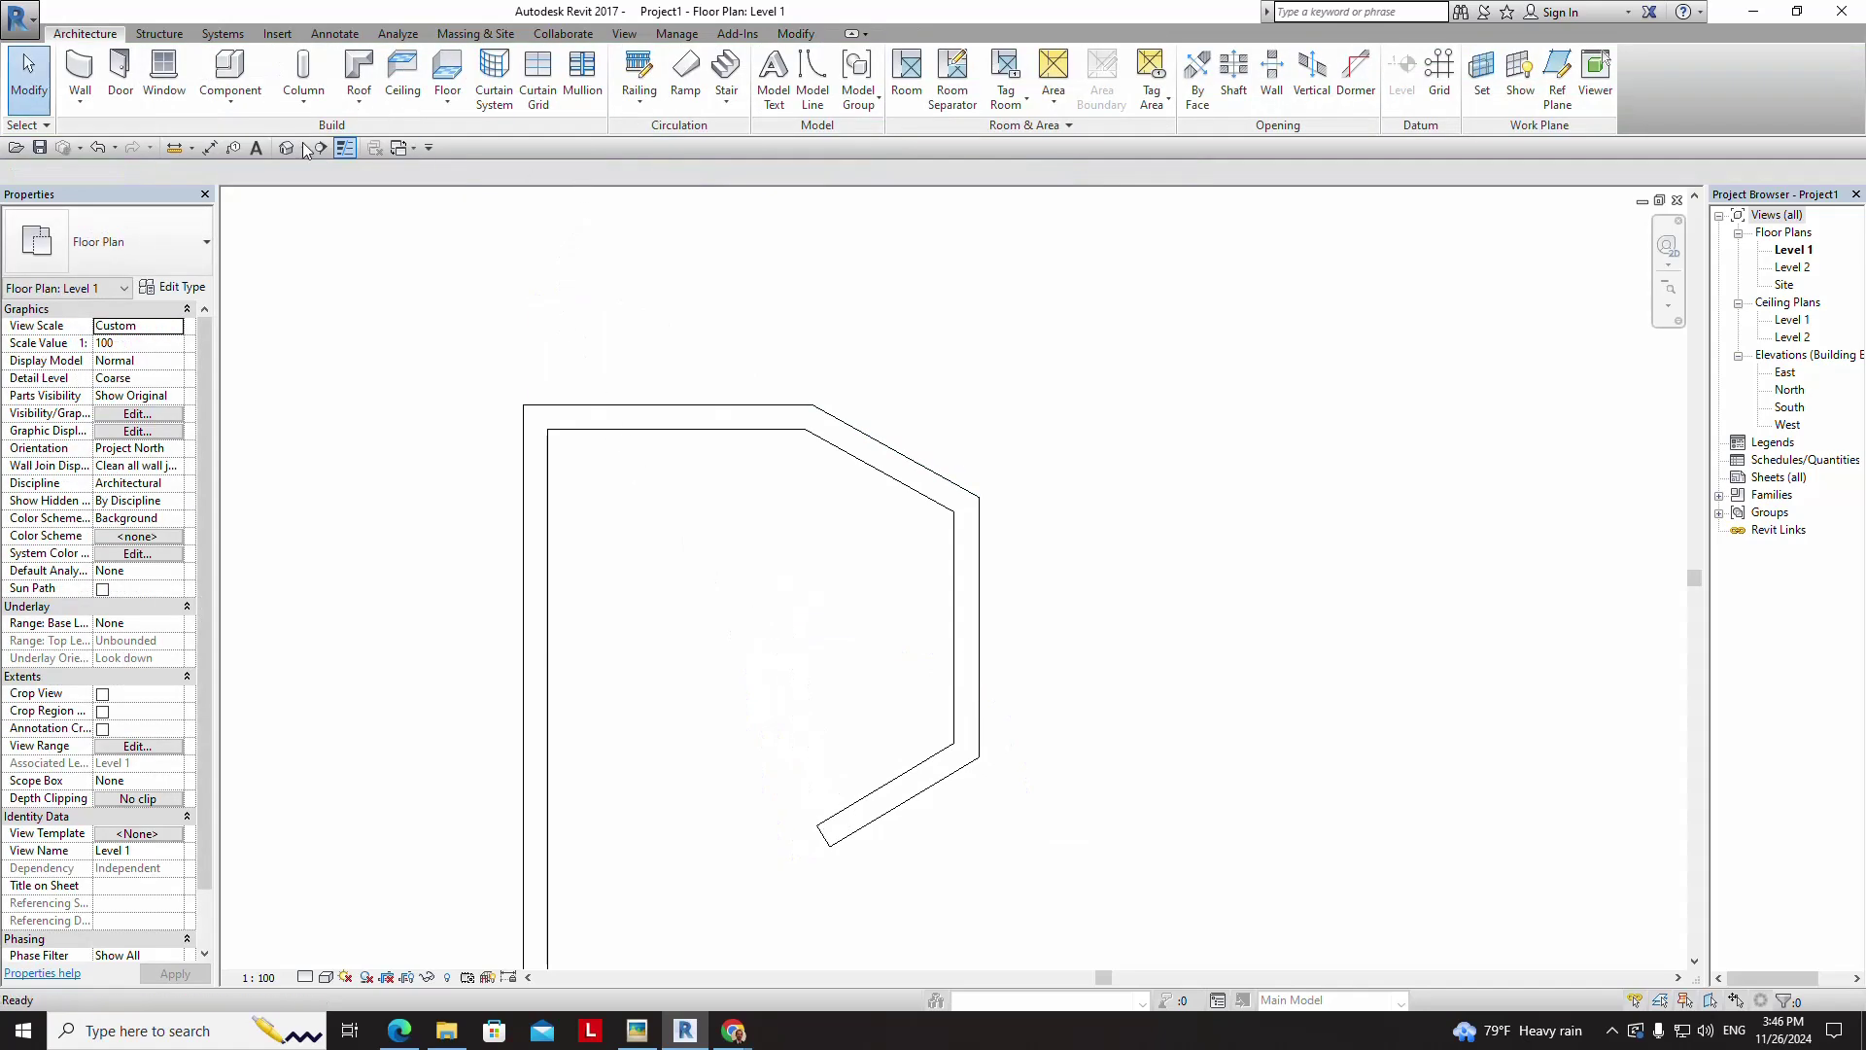
- Set the architectural wall's location line to Finish Face: Interior and chain four walls inside the outline, going down, left, up and right
click(80, 100)
click(116, 141)
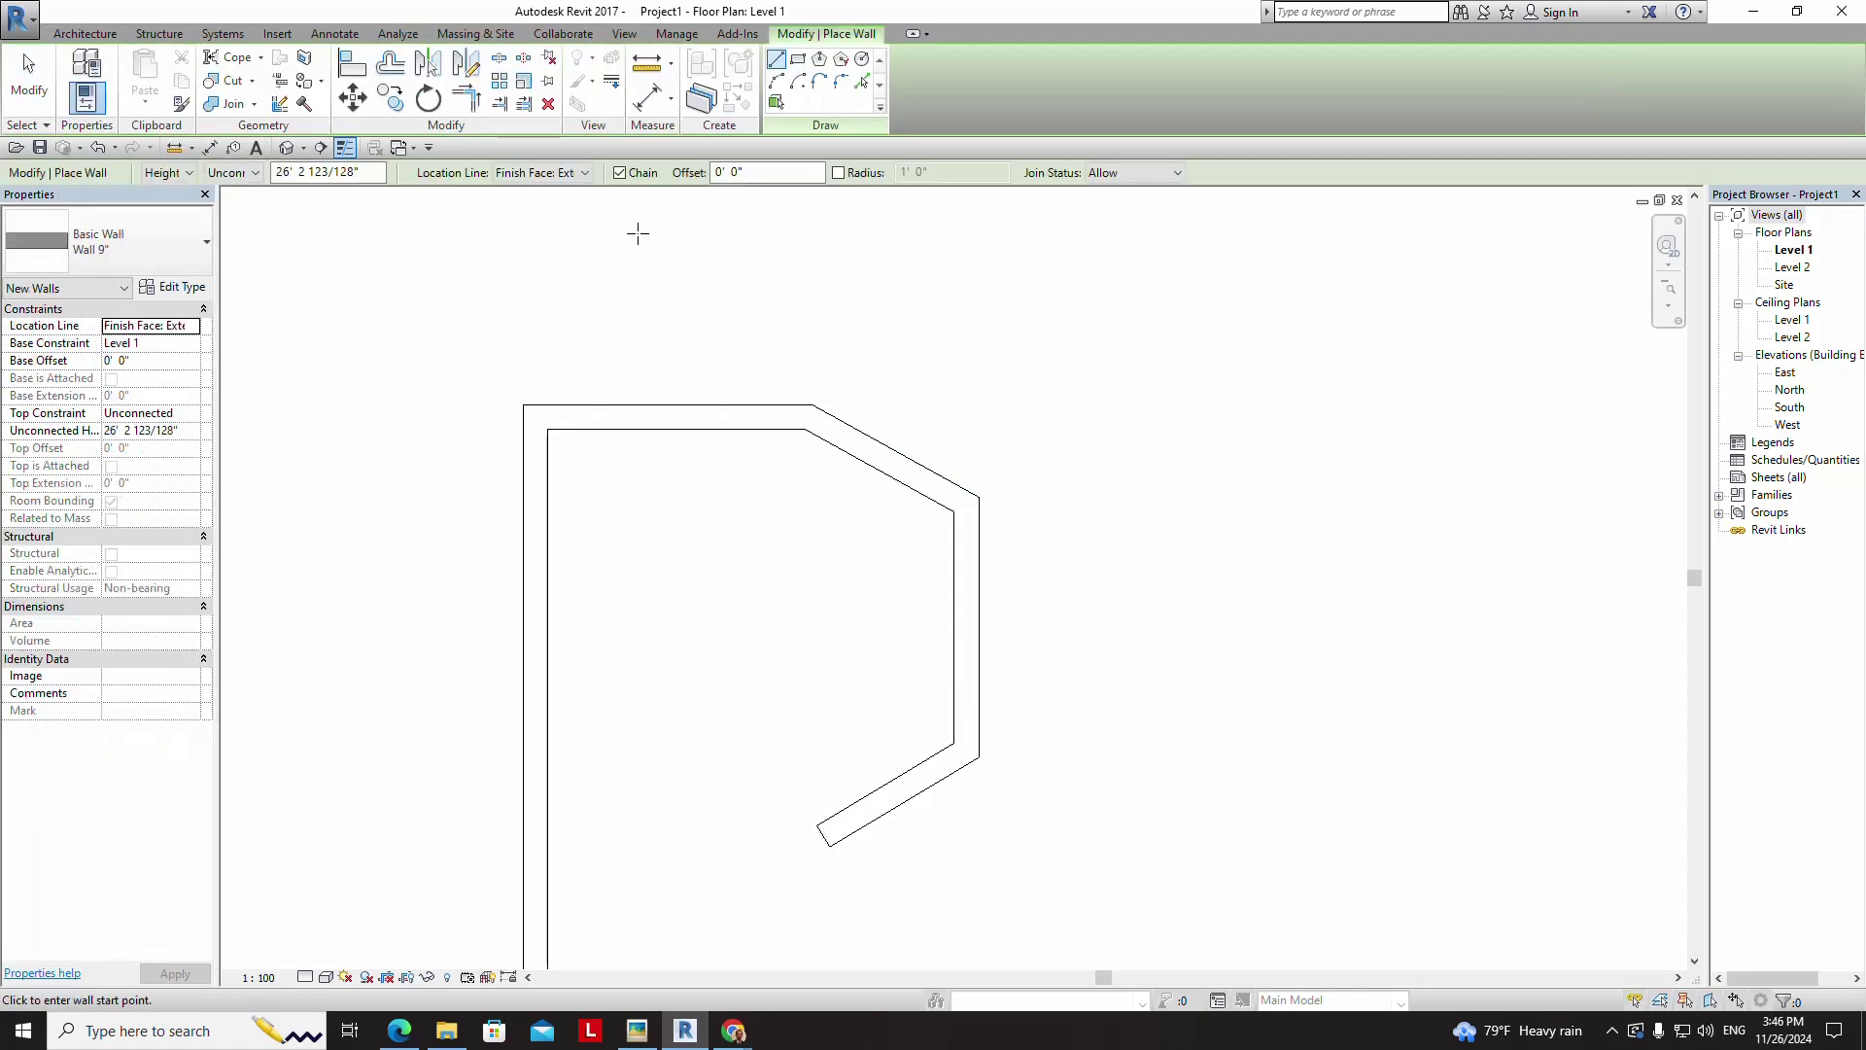
click(583, 172)
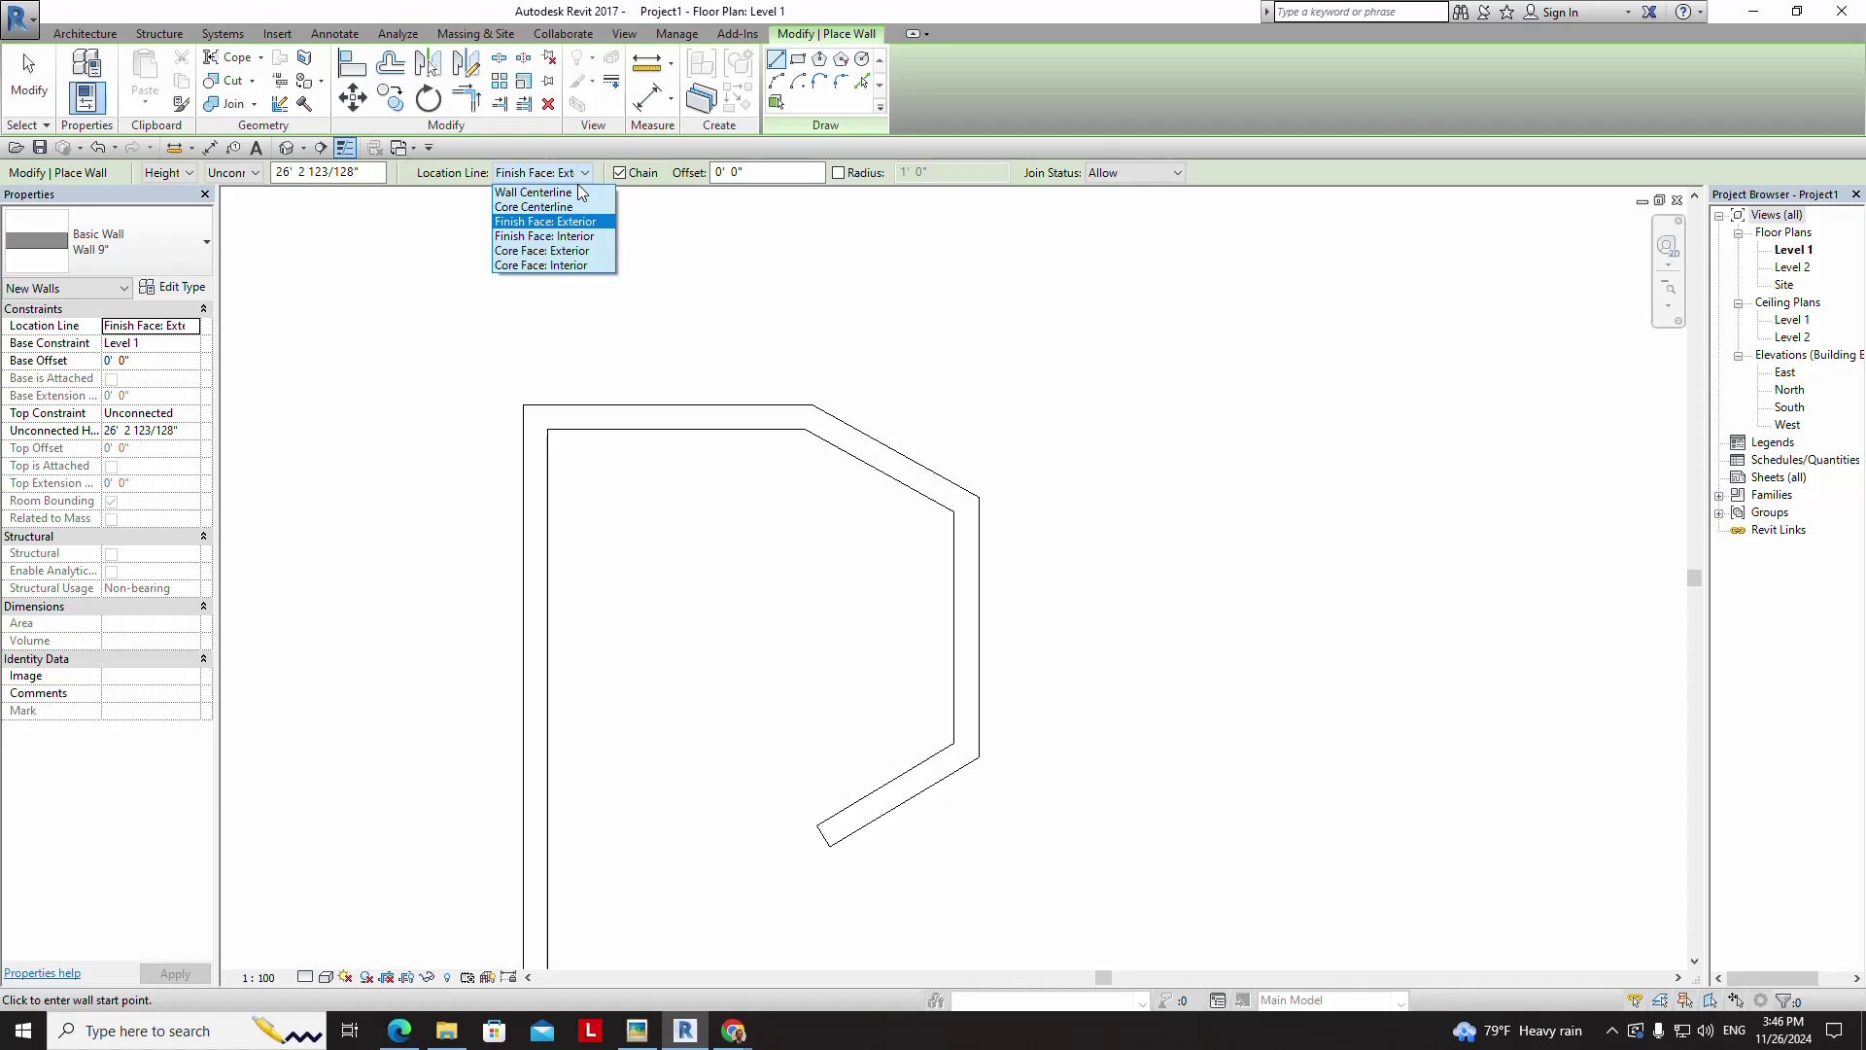
click(544, 238)
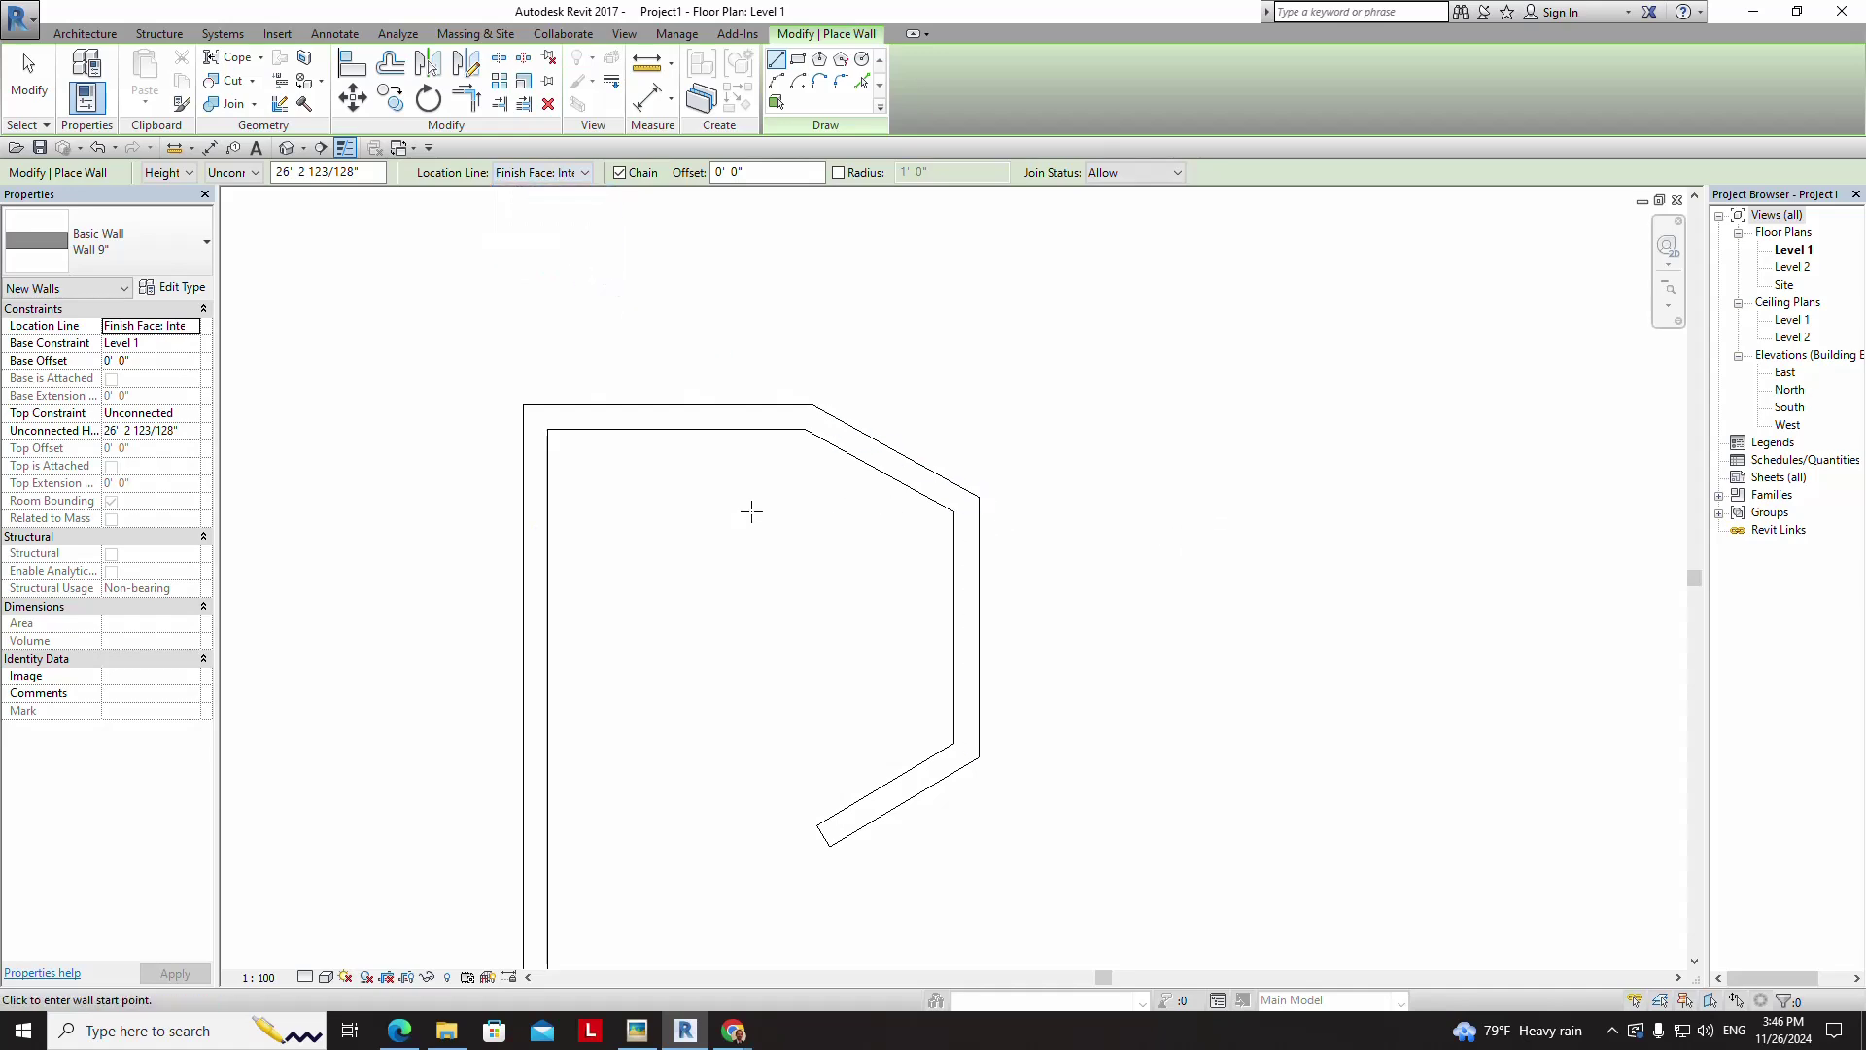
click(631, 515)
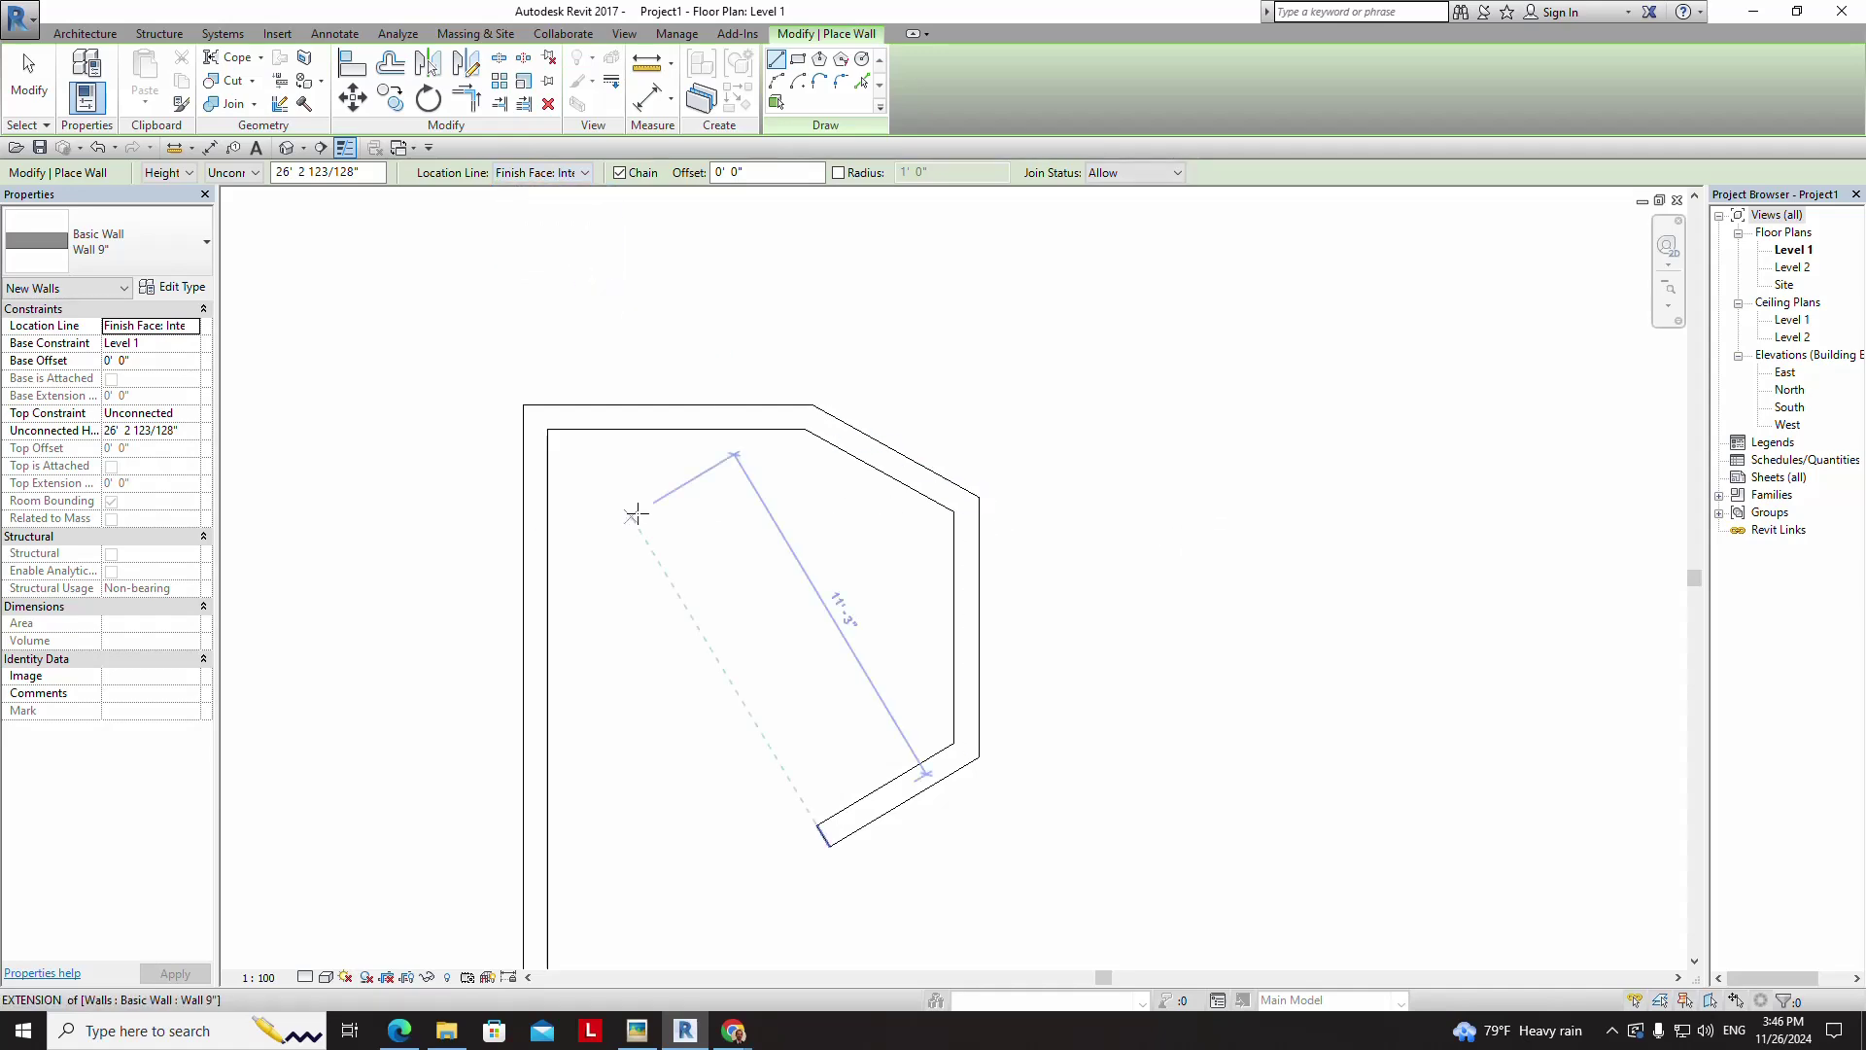
click(635, 623)
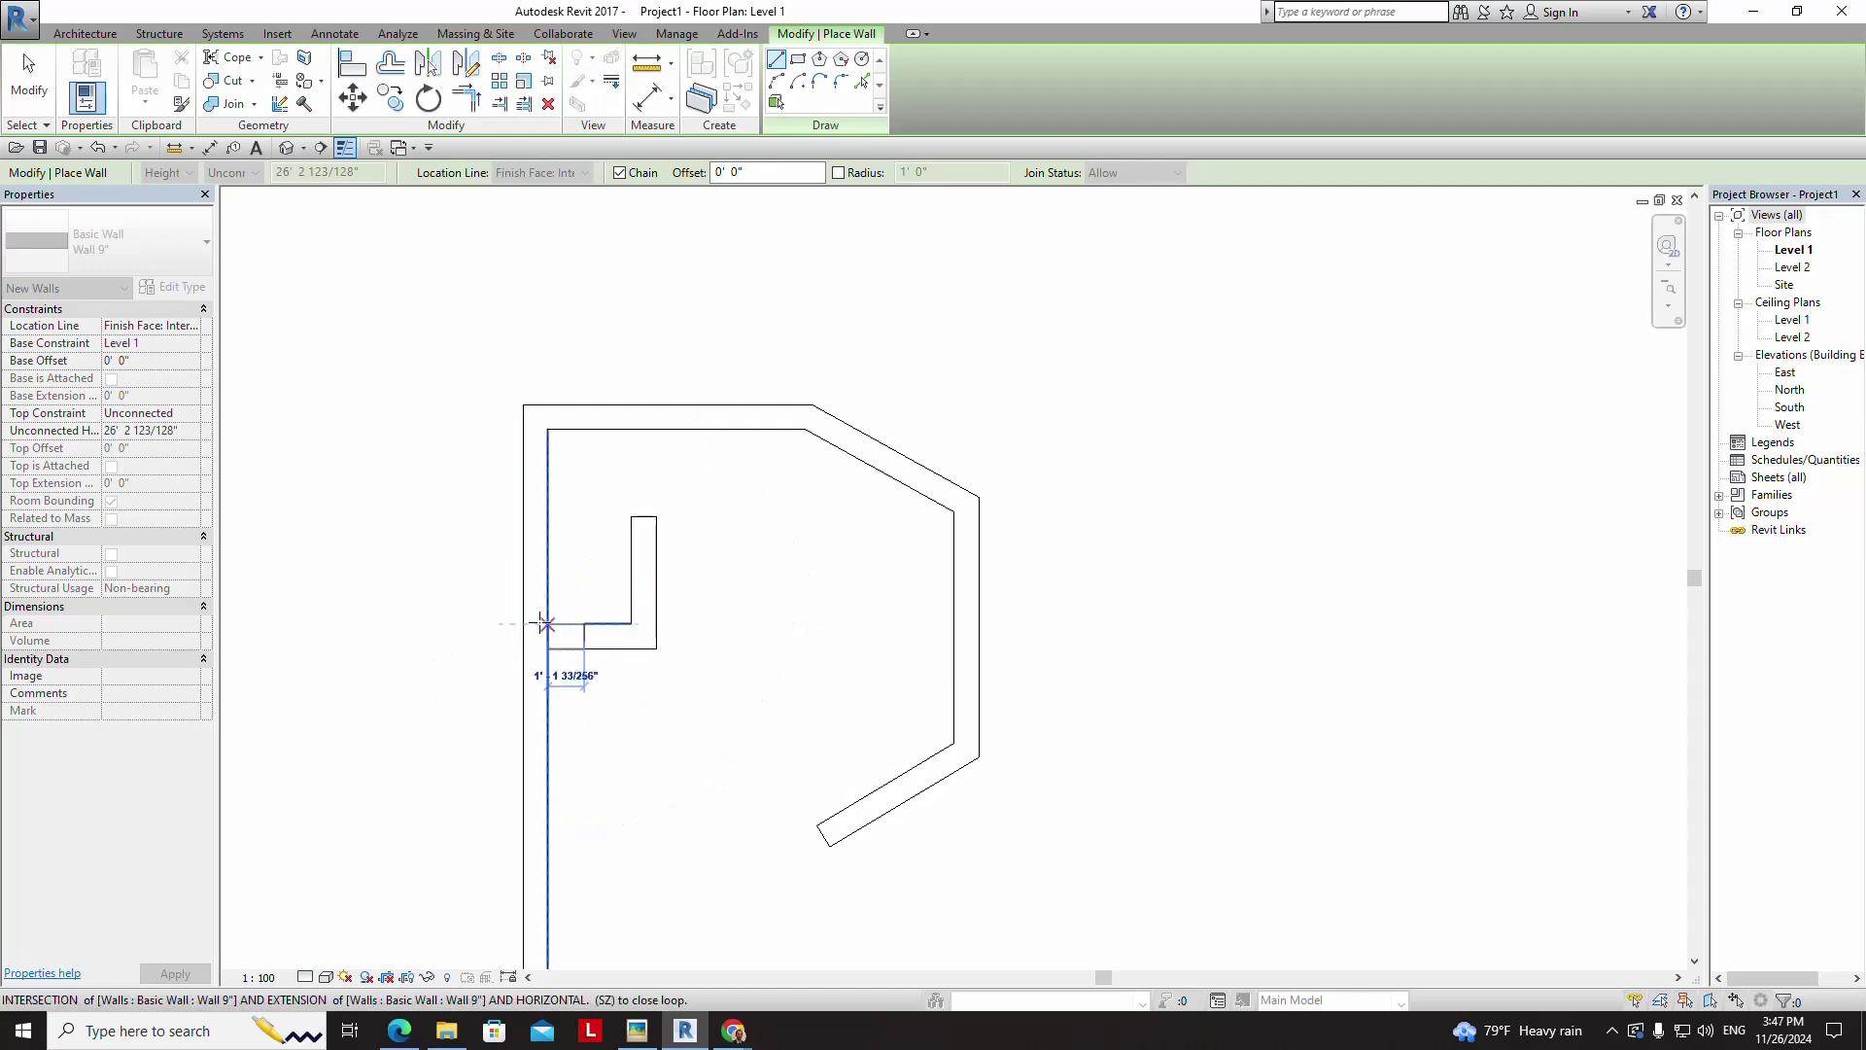
click(584, 623)
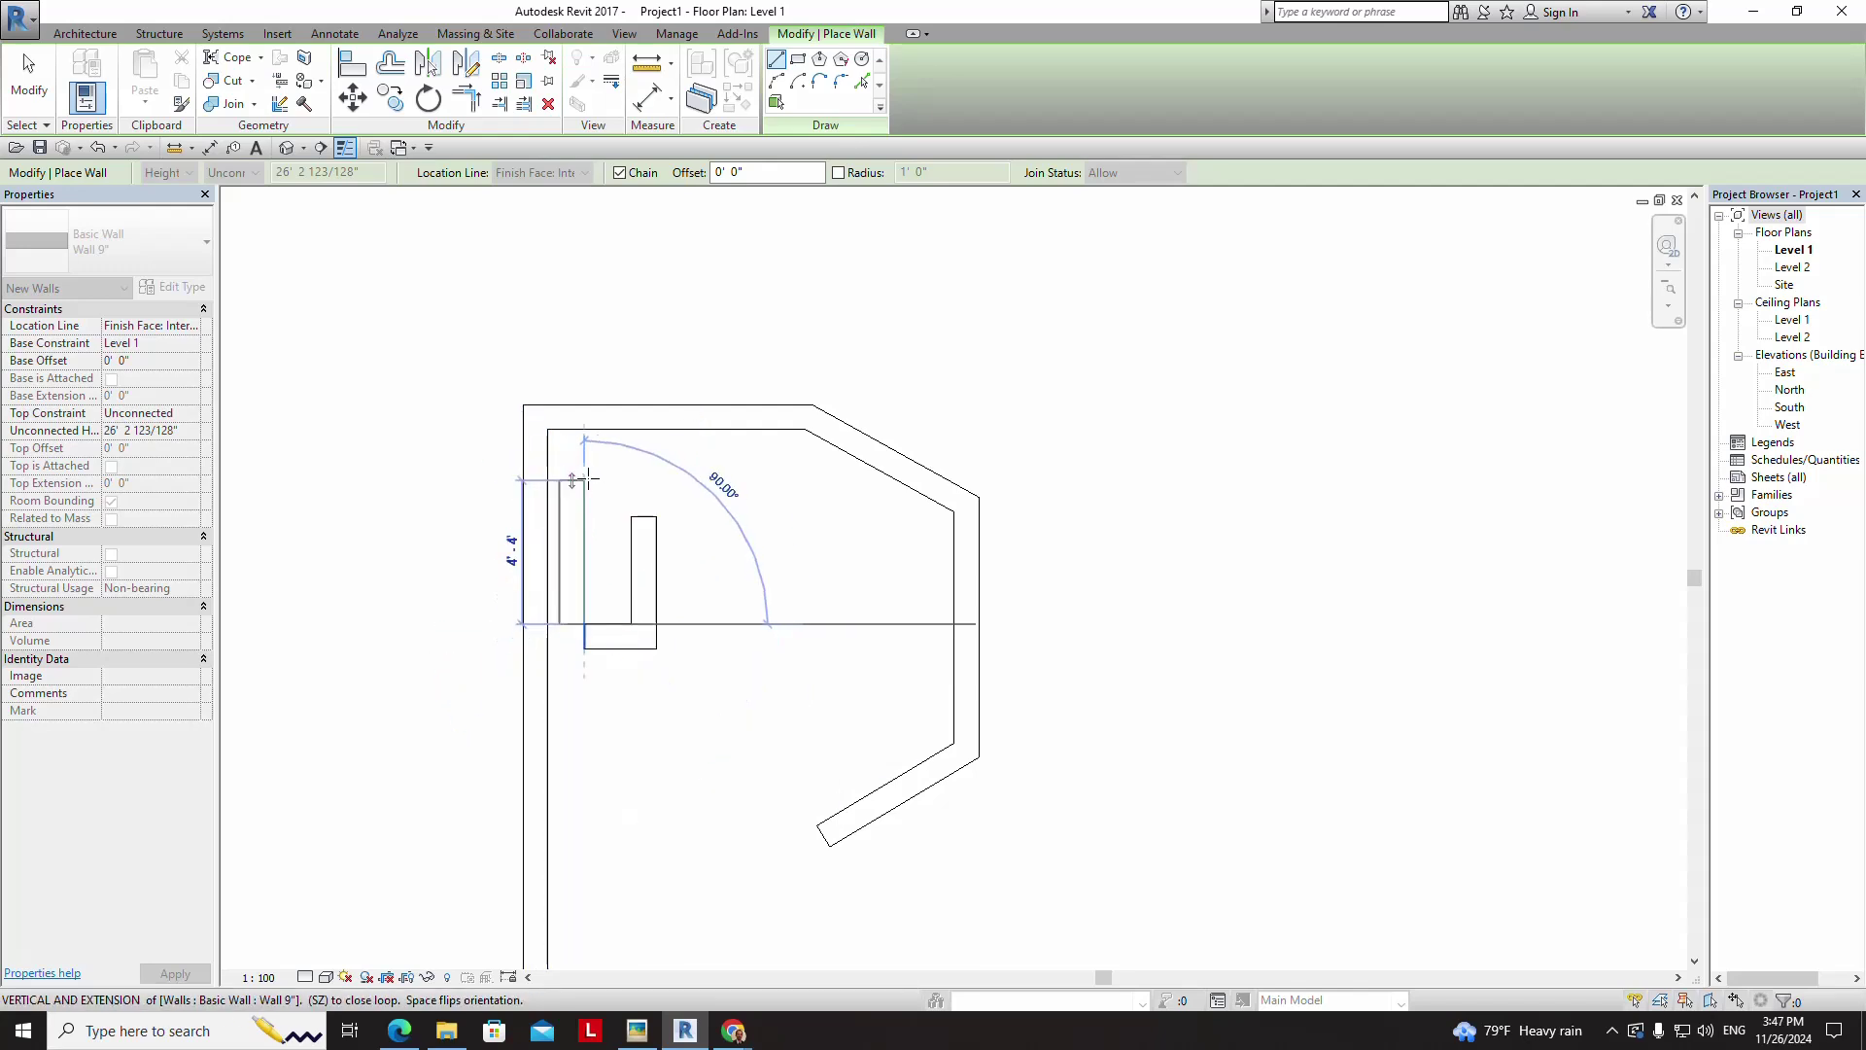
click(586, 478)
click(759, 477)
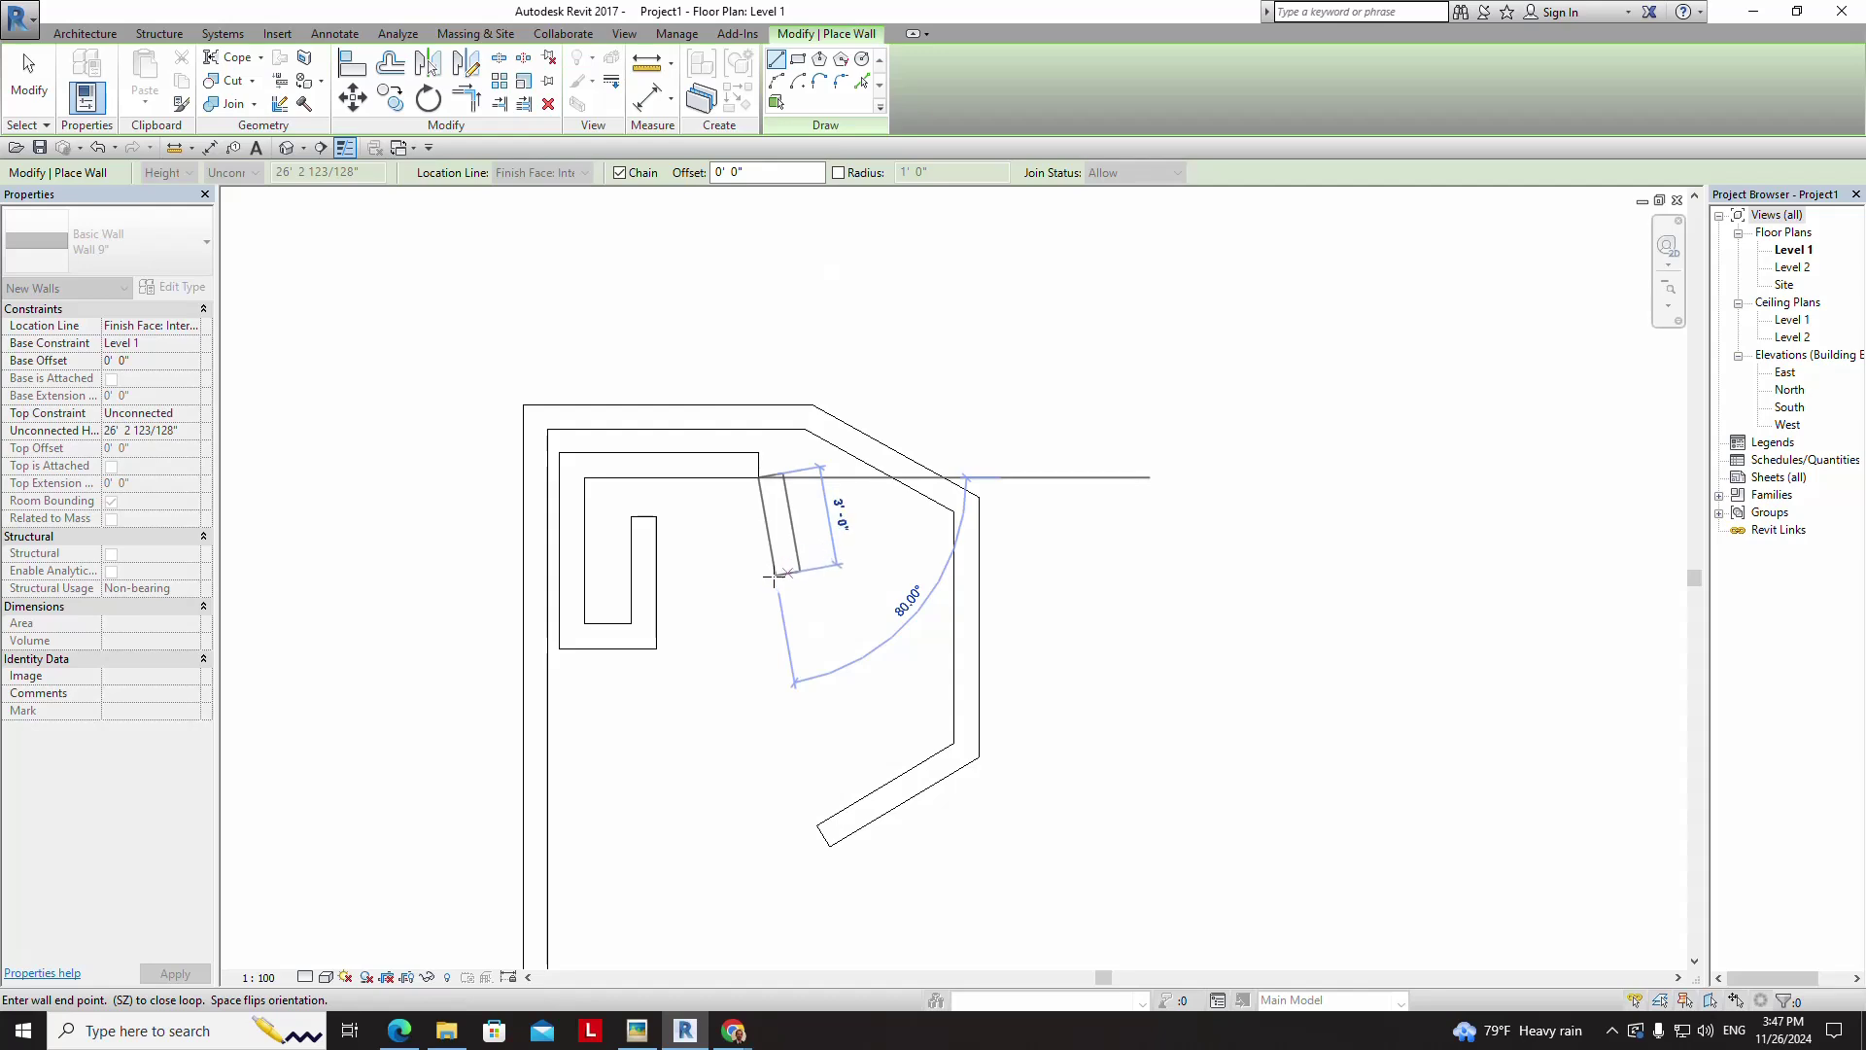
key(Escape)
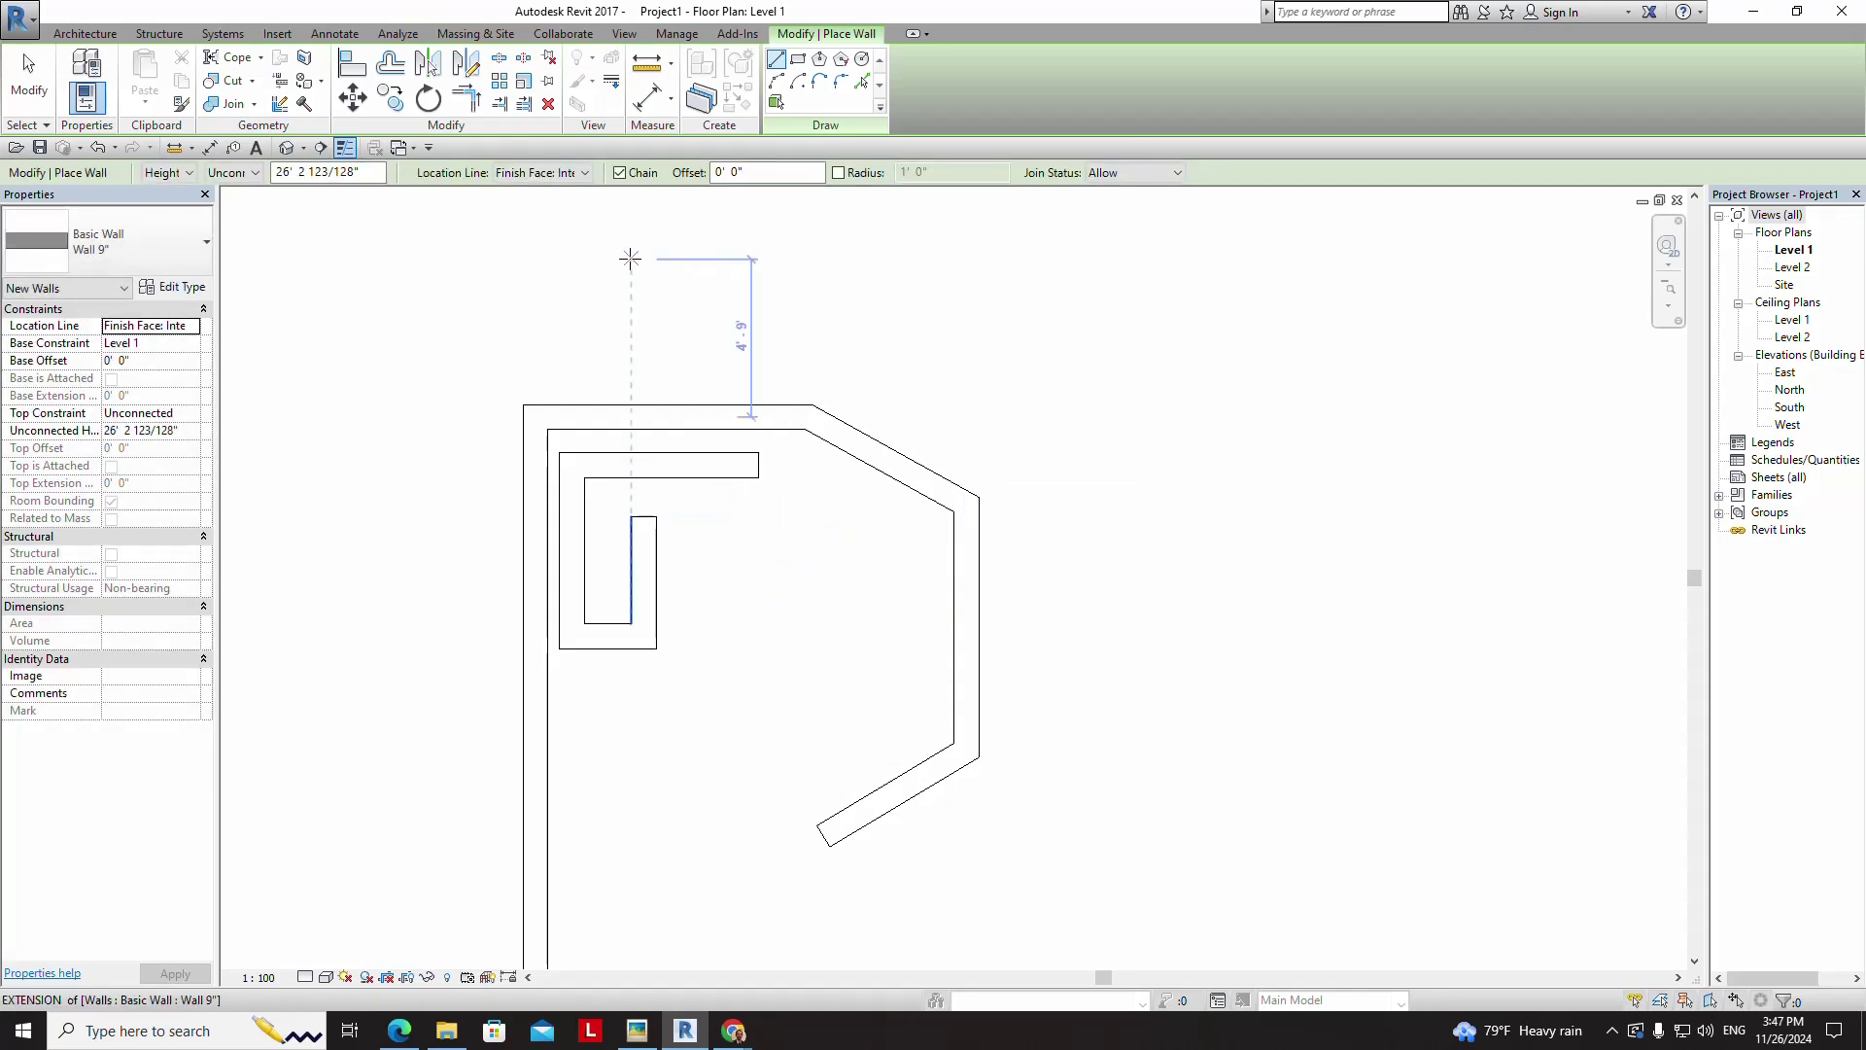
key(Escape)
- Review the location line options available for architectural walls without drawing anything
click(71, 98)
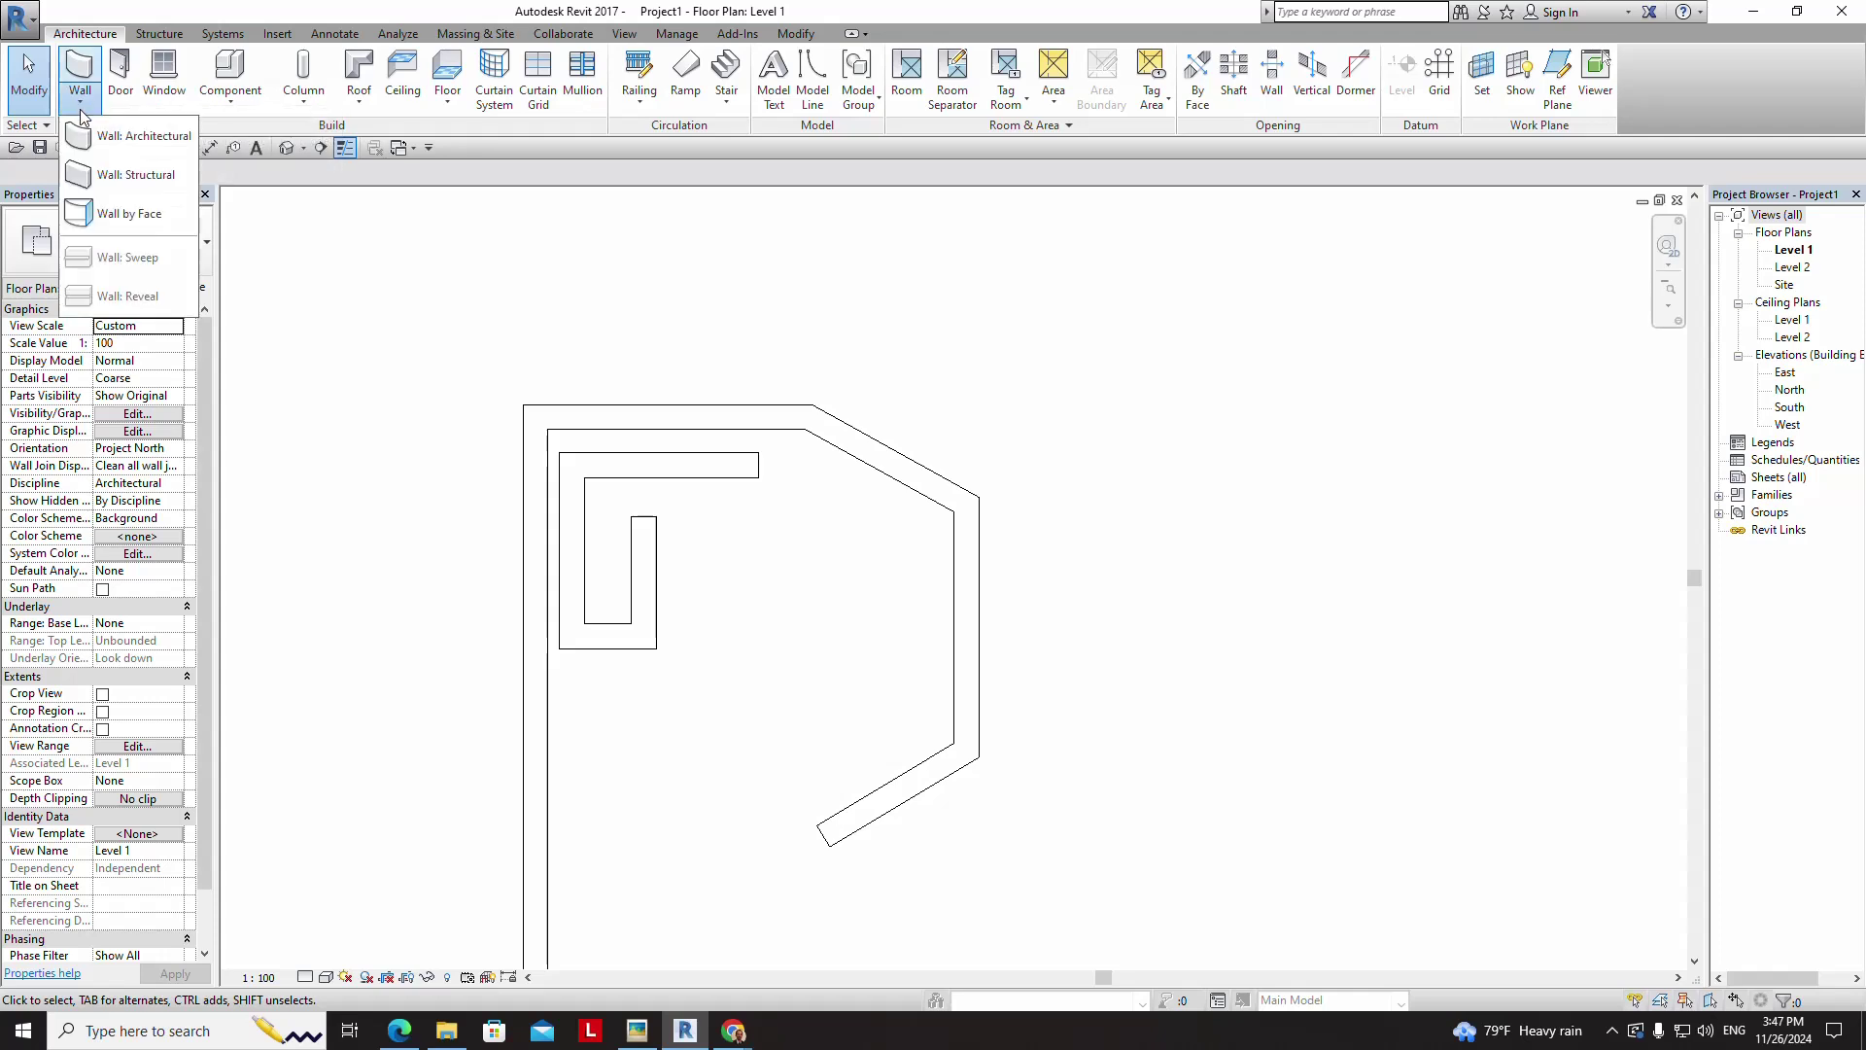
click(106, 129)
click(585, 175)
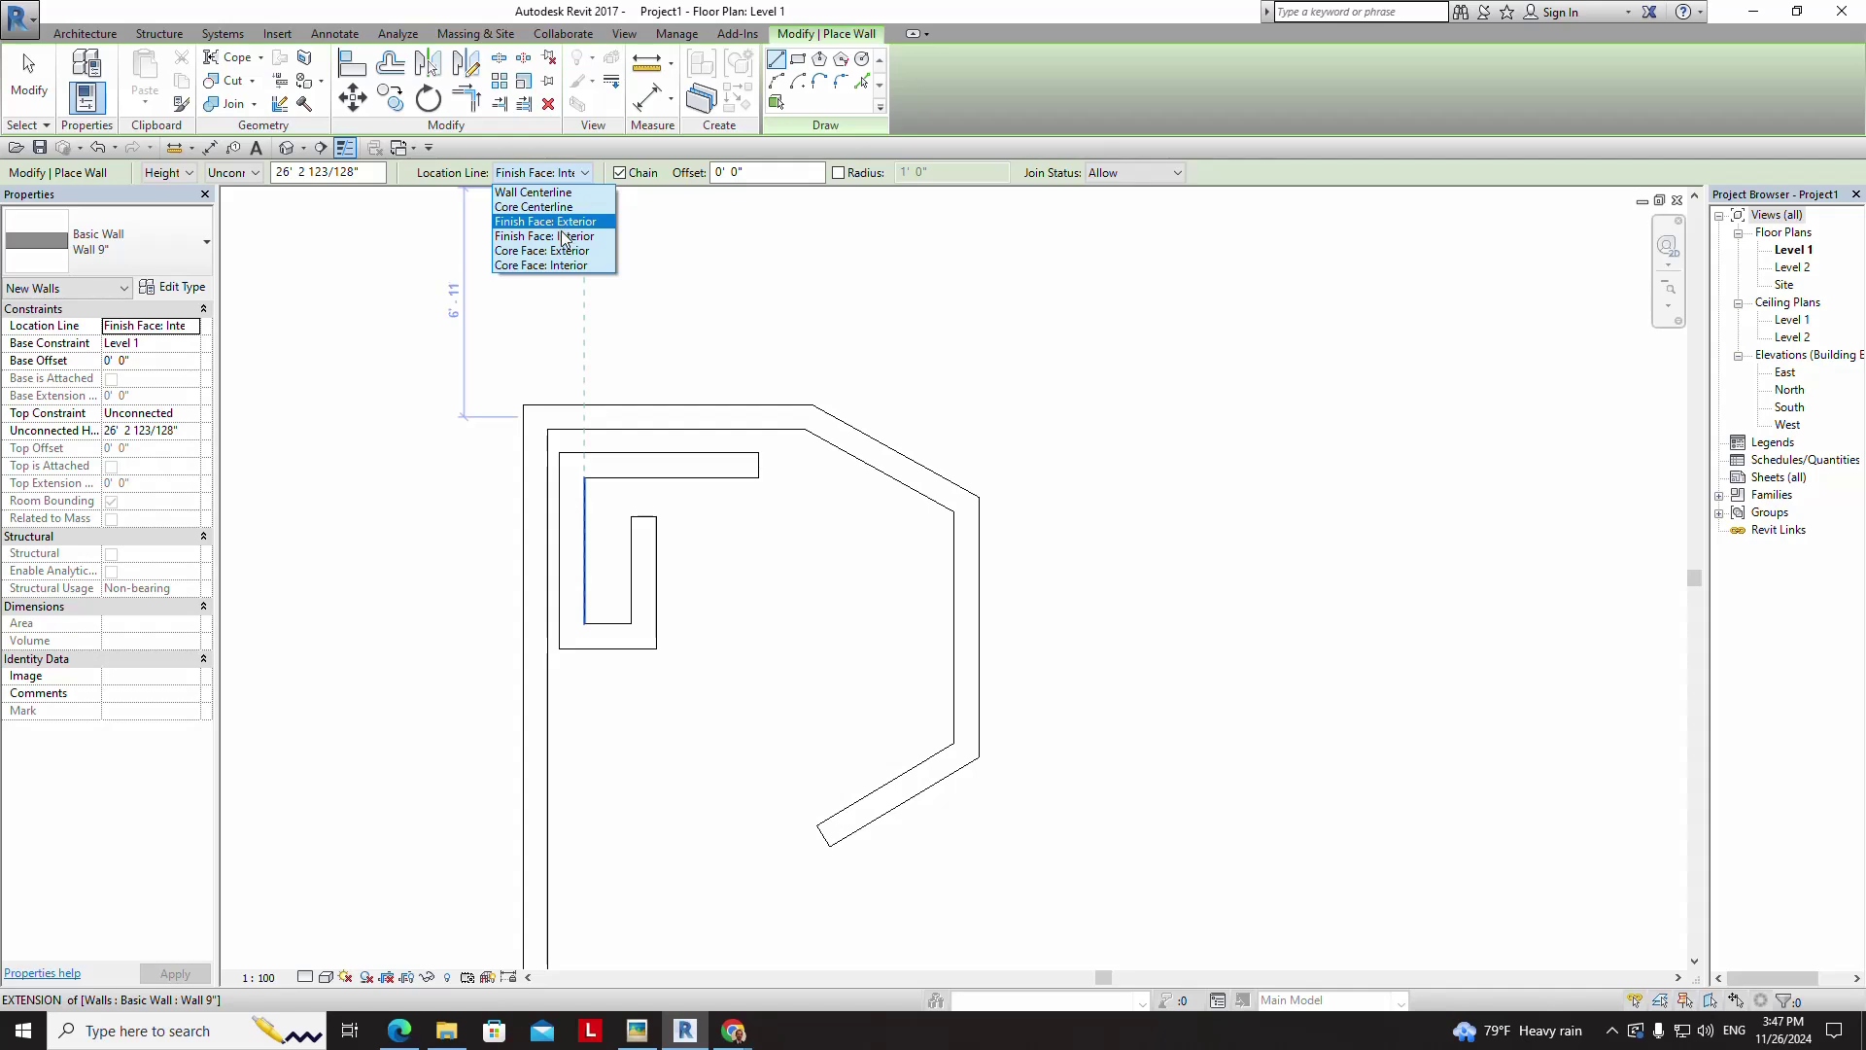
key(Escape)
key(Escape)
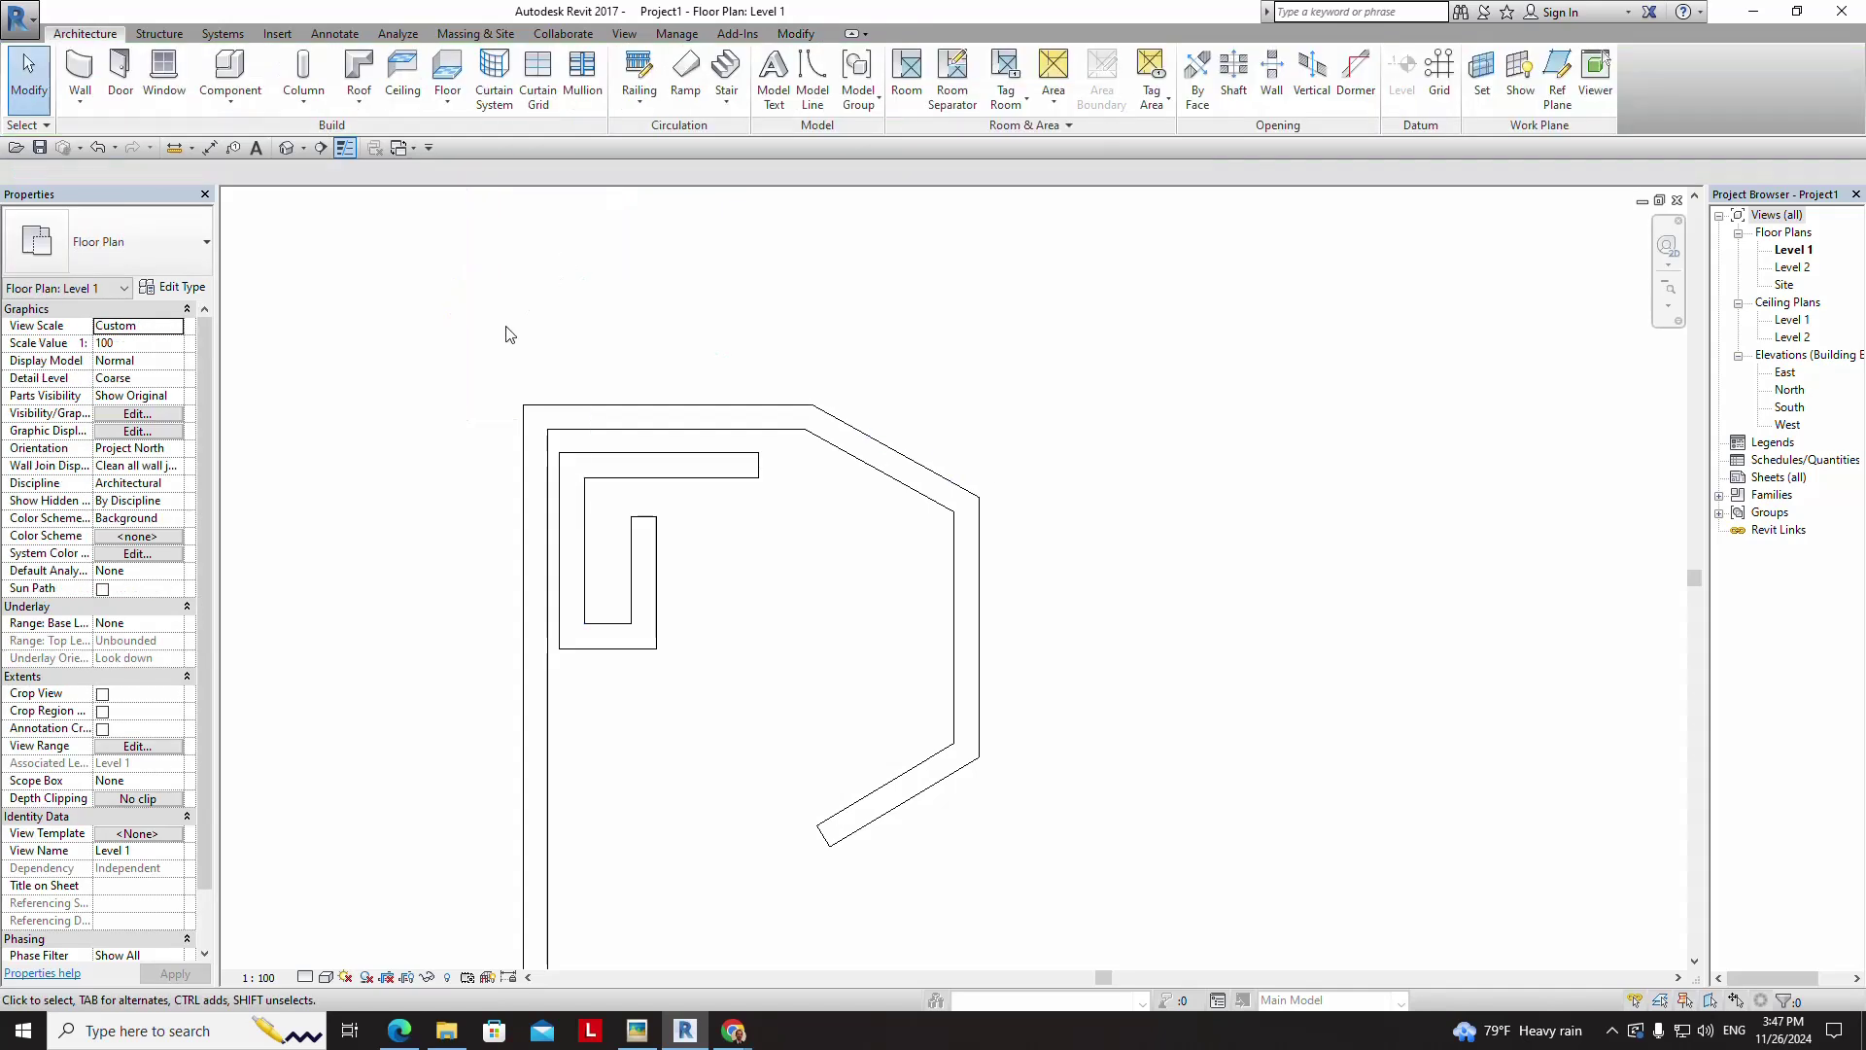
- Delete all the walls drawn to compare the location line options
scroll(787, 333, down, 1)
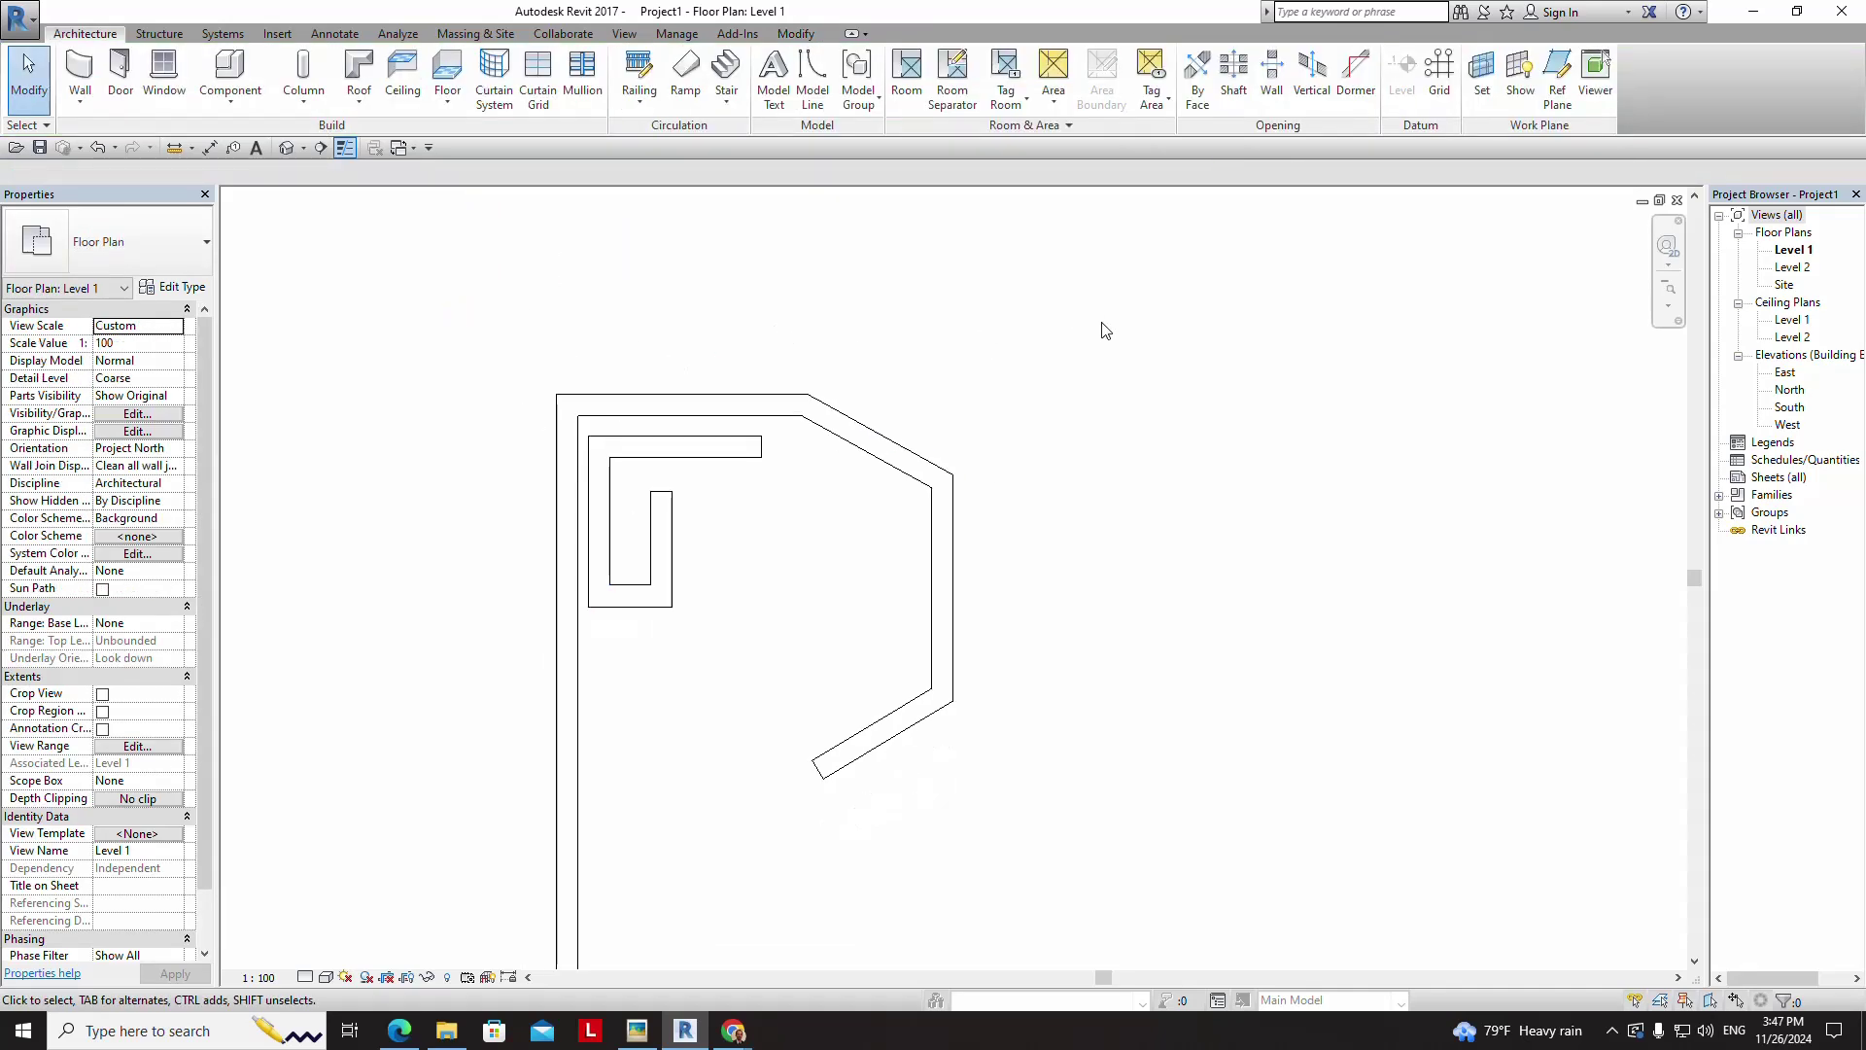
drag(1106, 330, 552, 859)
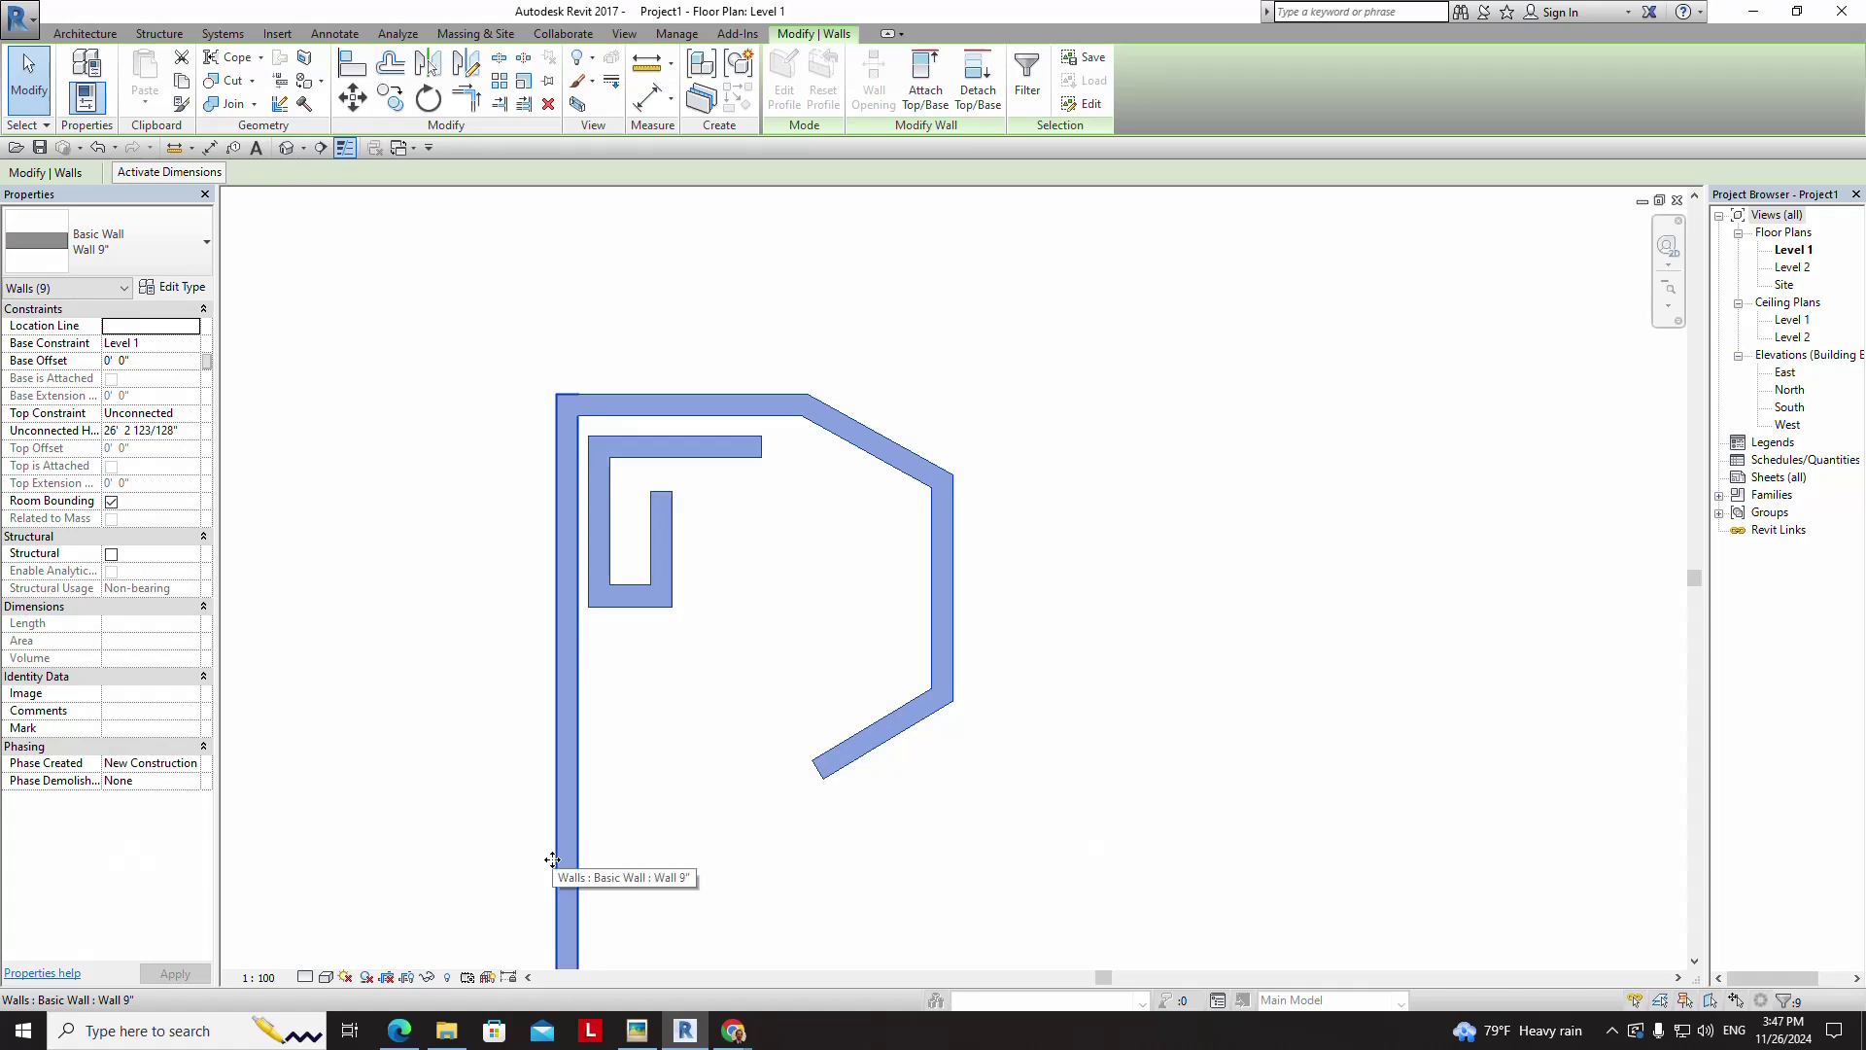
key(Delete)
- Start a new Wall 9" architectural wall running upward on the empty plan, using the Finish Face: Interior location line
click(82, 109)
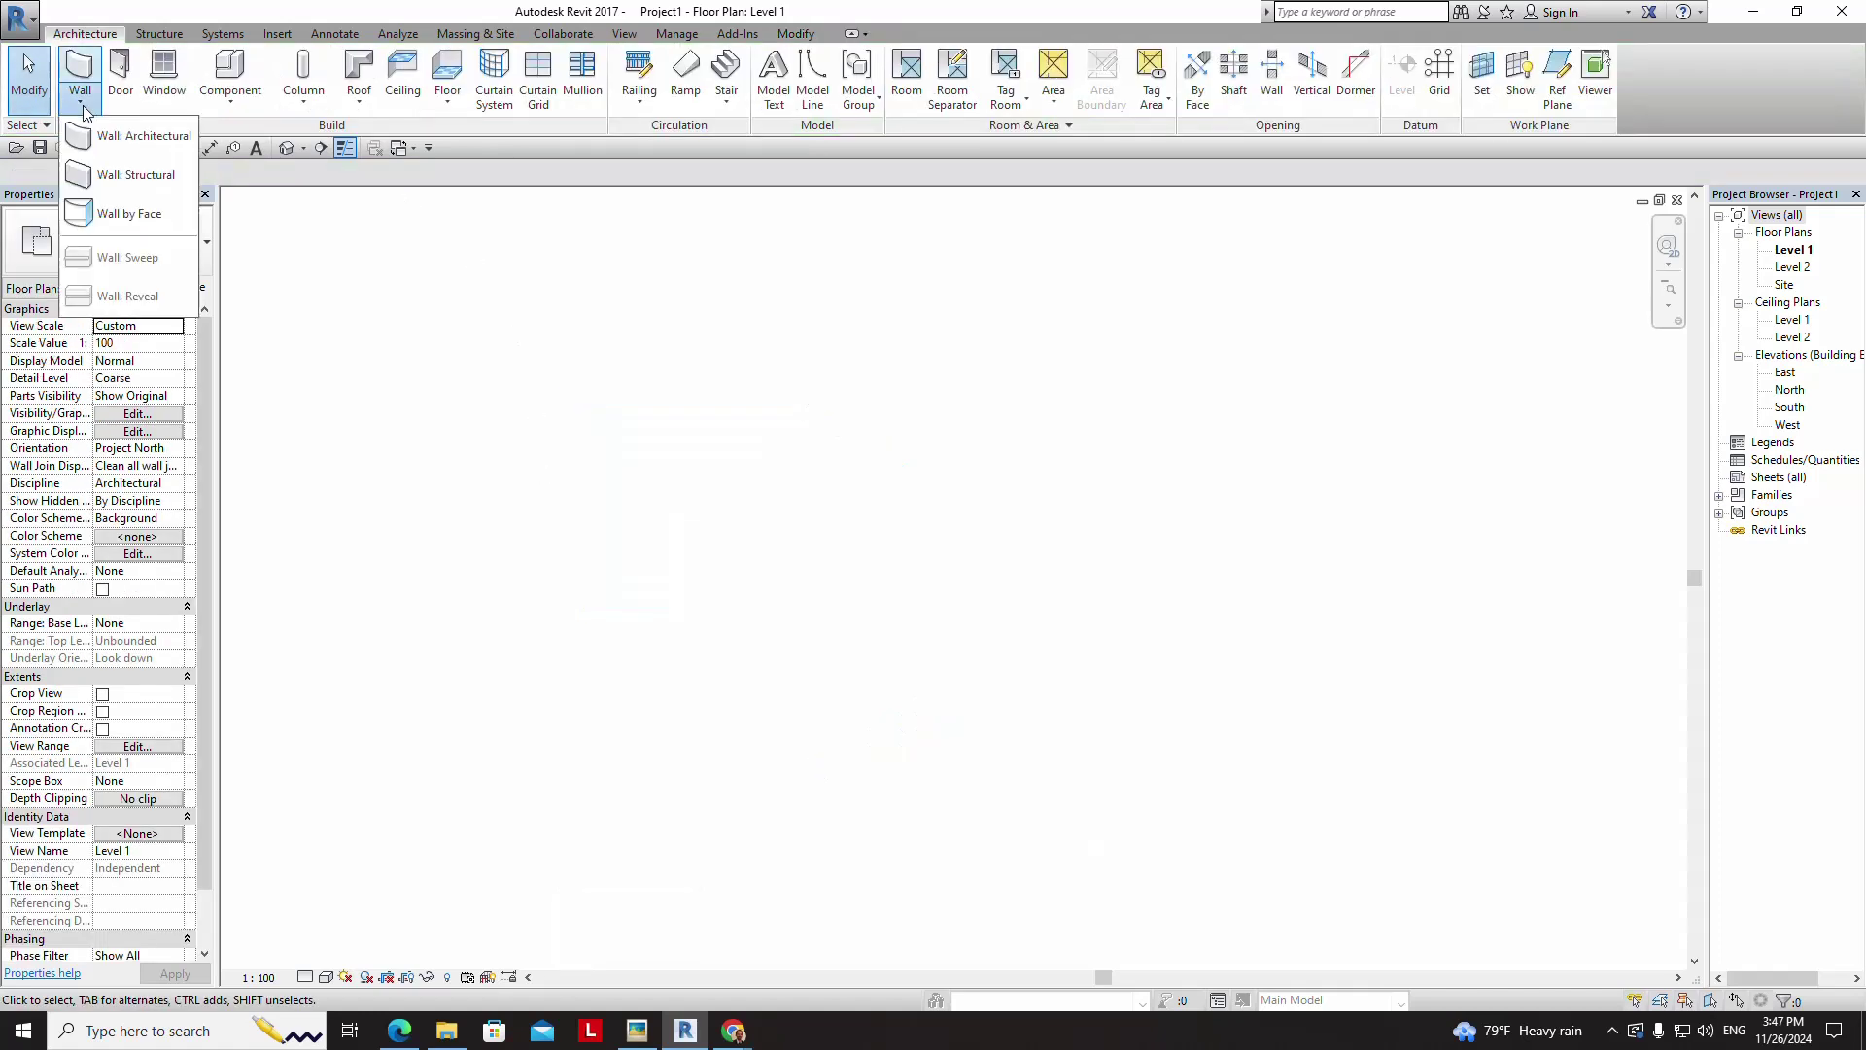
click(136, 135)
click(646, 729)
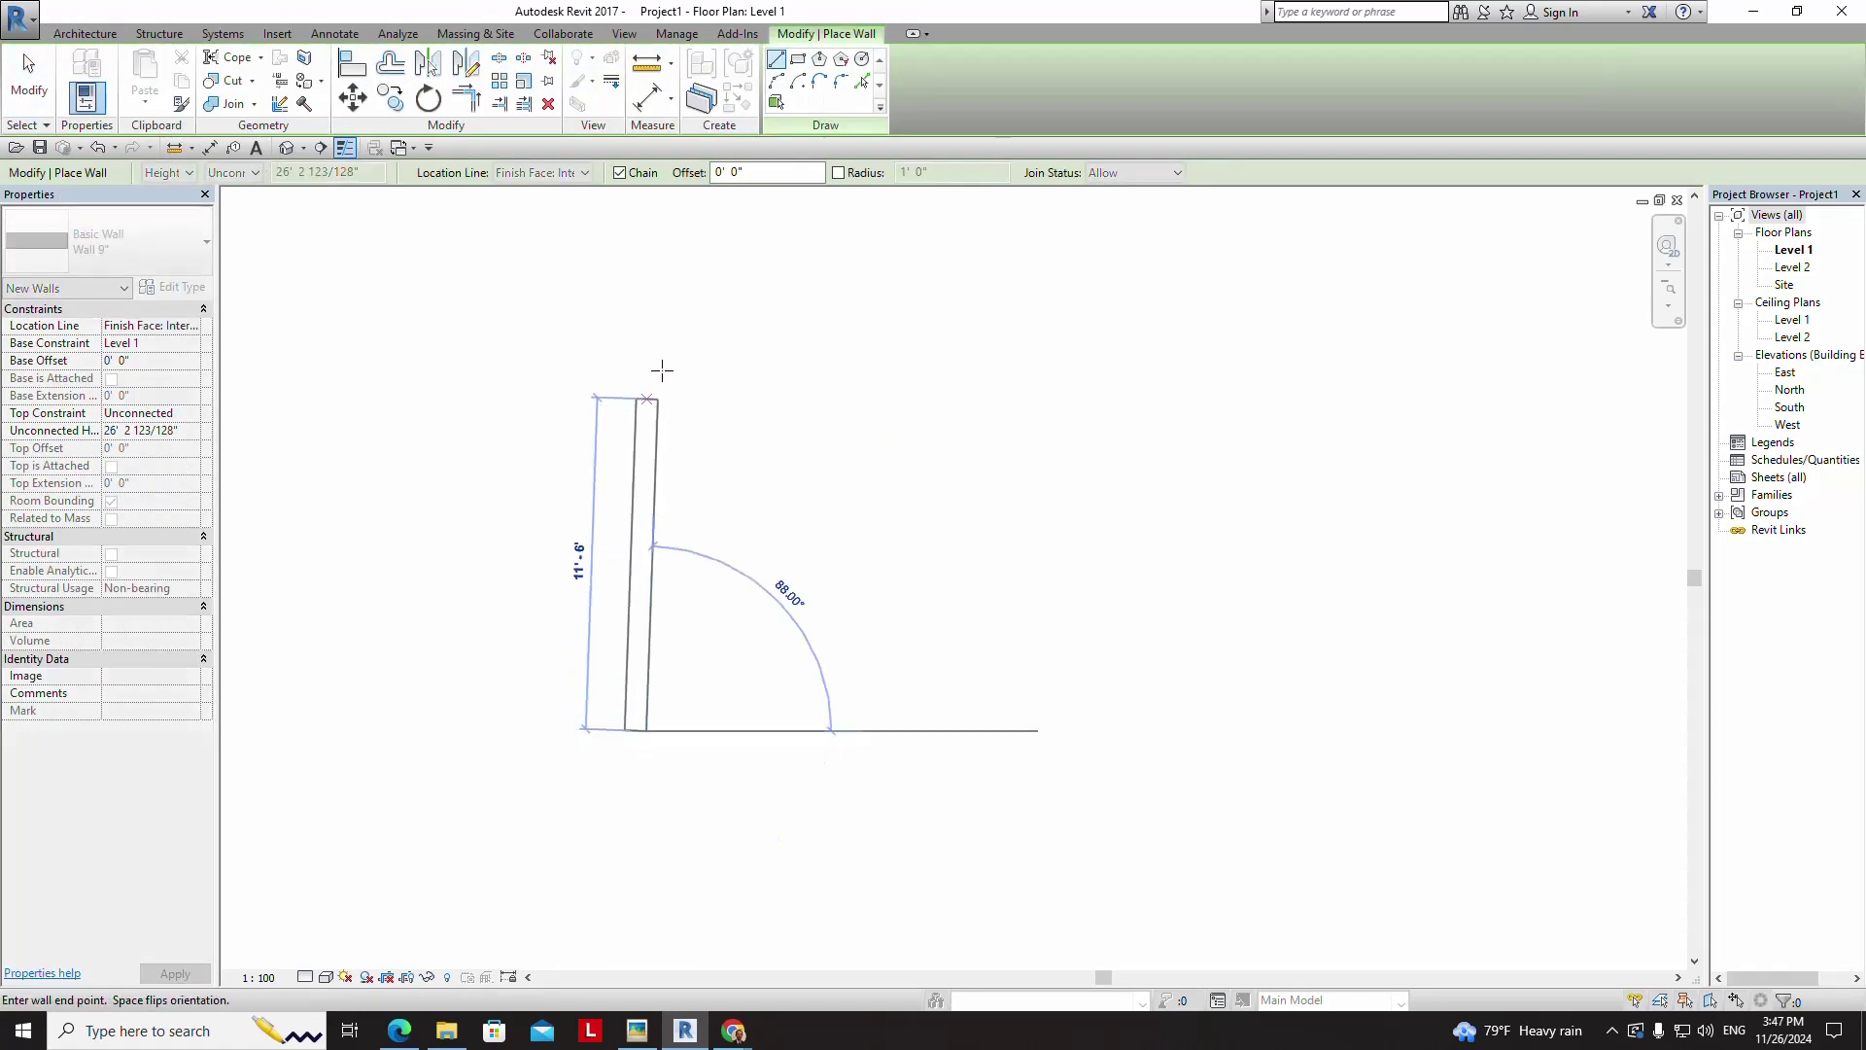